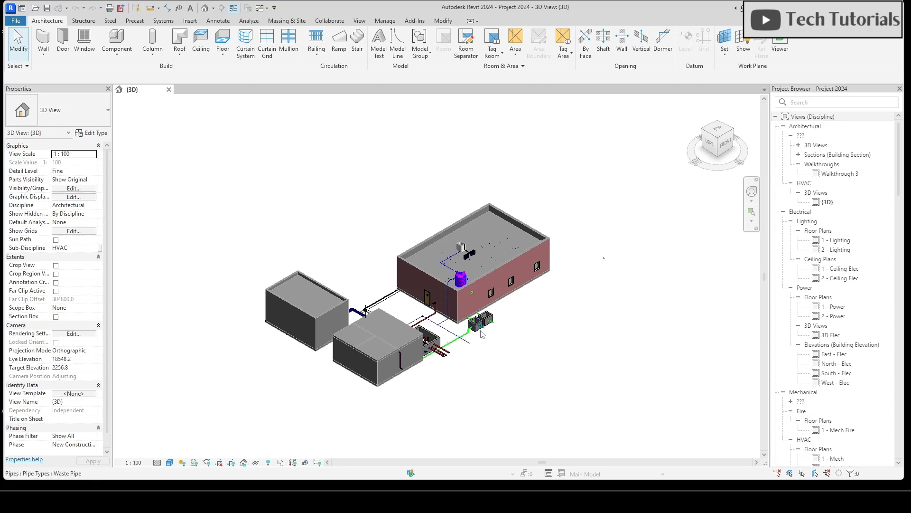
# Close the current project view and open the Site floor plan of the recent project youtube project 2024 bw.
pyautogui.scroll(-1, 482, 333)
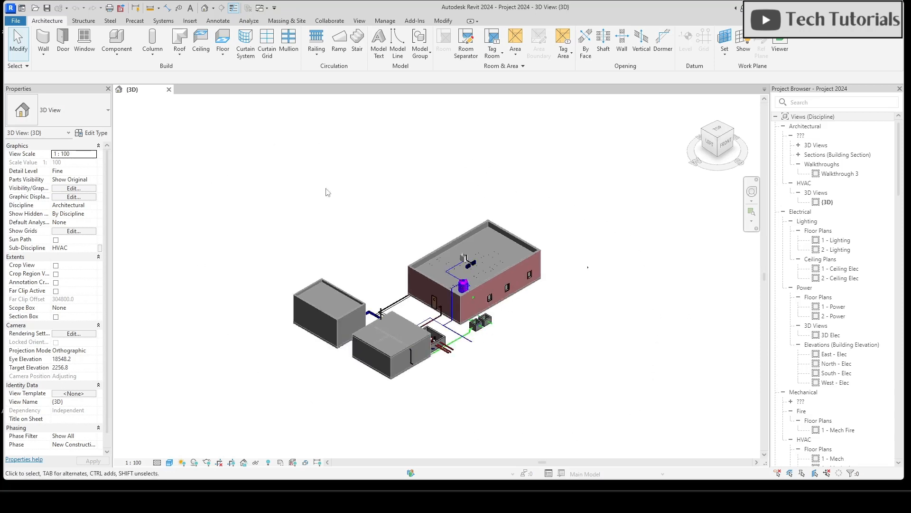
pyautogui.click(169, 90)
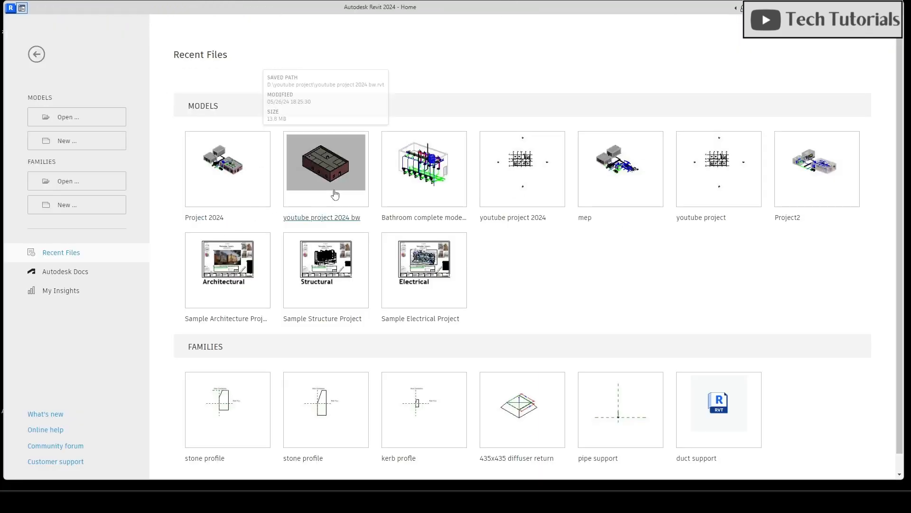
pyautogui.click(331, 205)
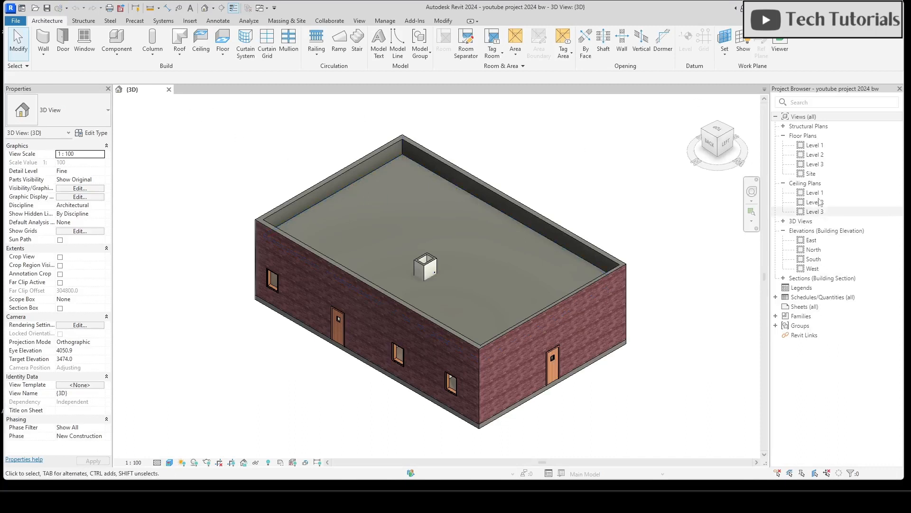
pyautogui.doubleClick(812, 174)
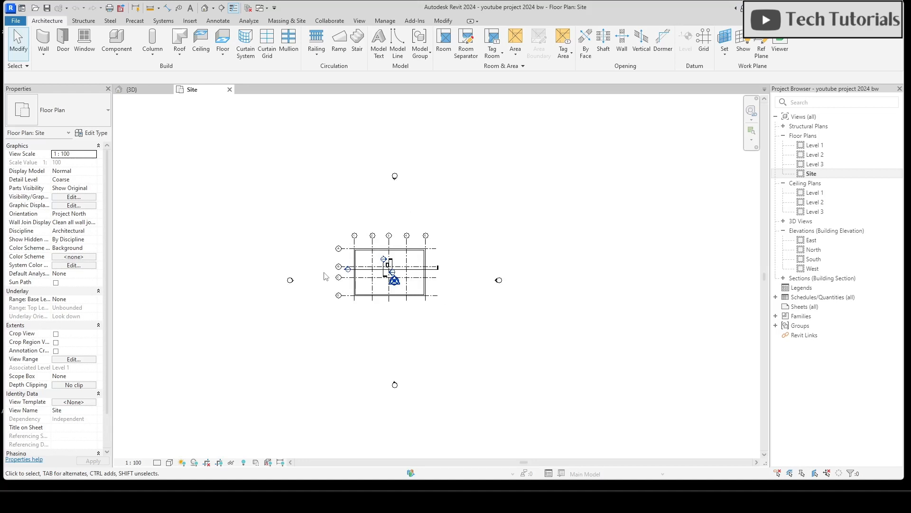
# Create a toposolid on Level 1 from a sketched rectangle about 166000 by 121000 mm surrounding the building.
pyautogui.click(287, 22)
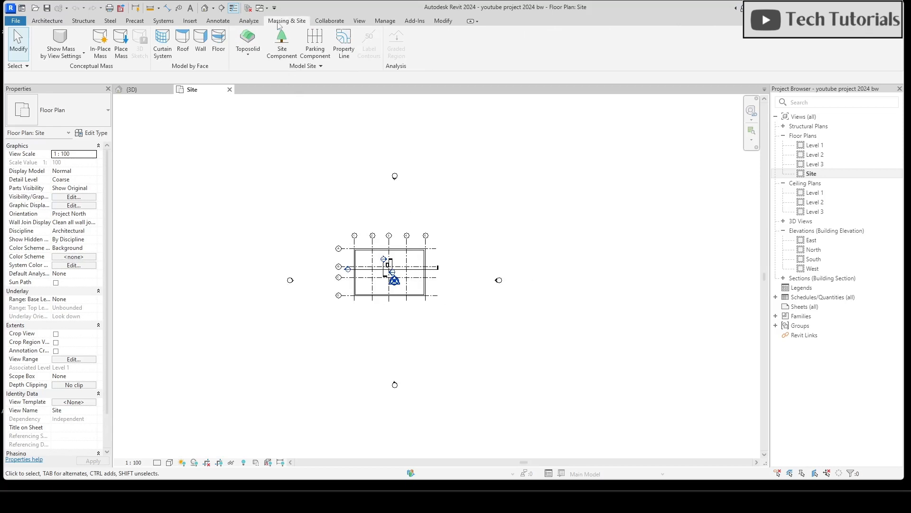
pyautogui.click(246, 59)
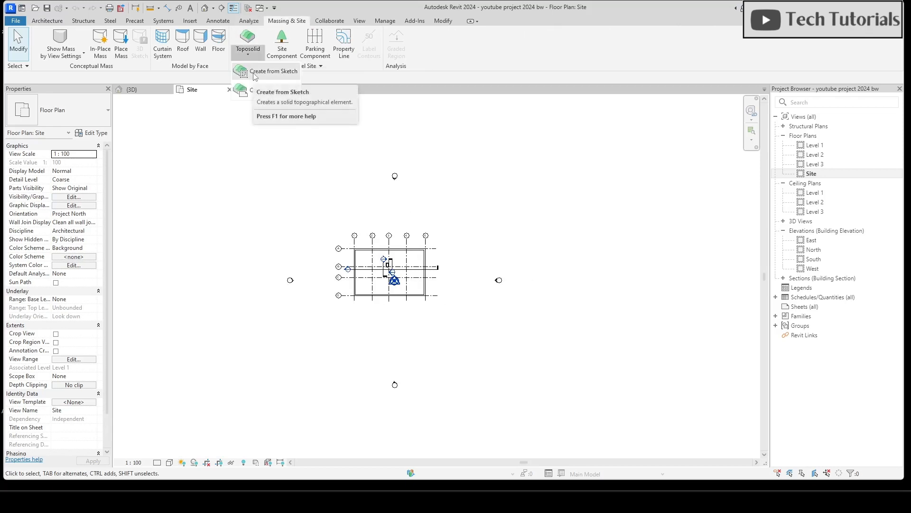
pyautogui.click(256, 75)
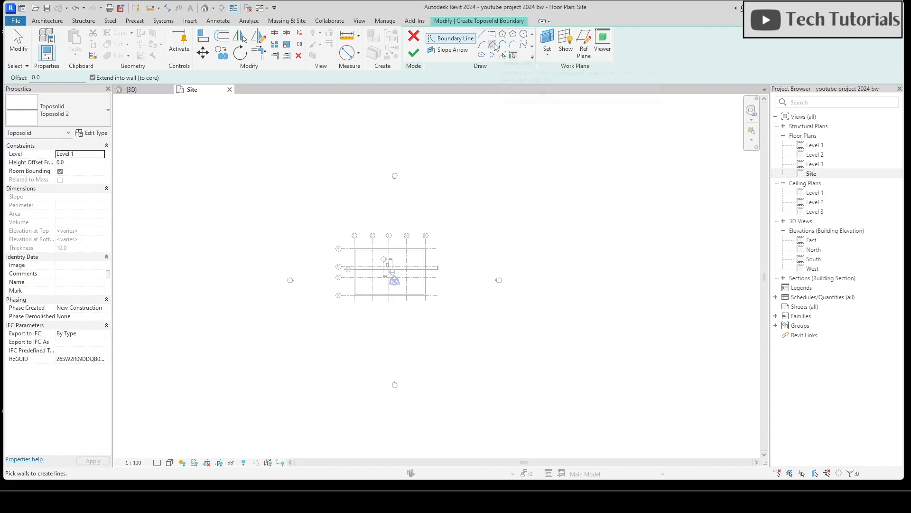
pyautogui.click(492, 36)
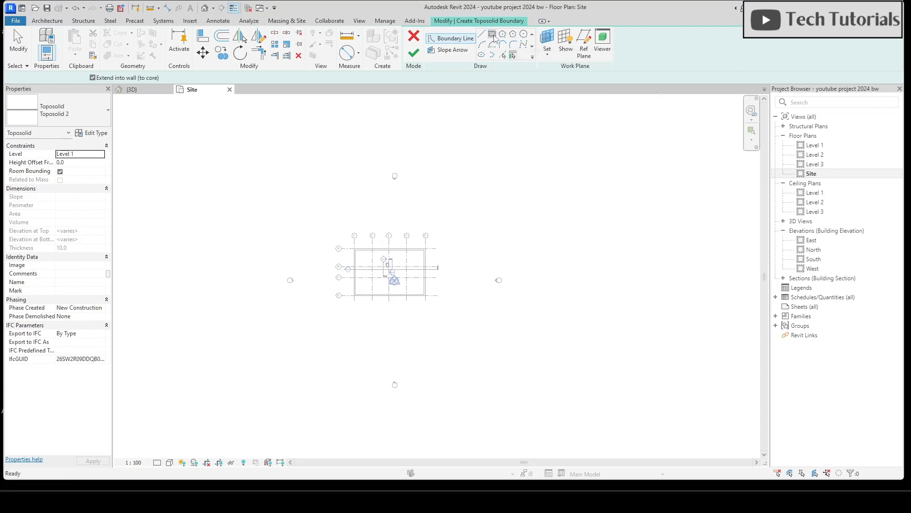
pyautogui.scroll(-2, 446, 157)
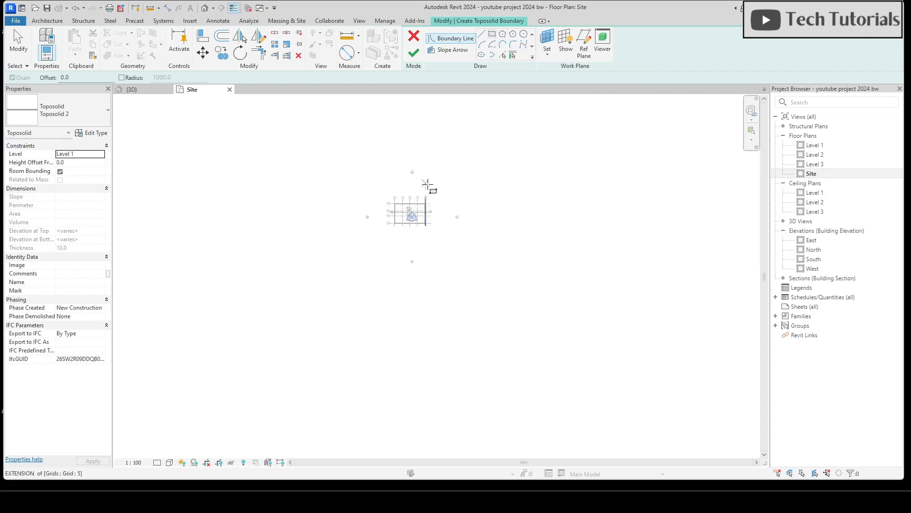
pyautogui.click(279, 123)
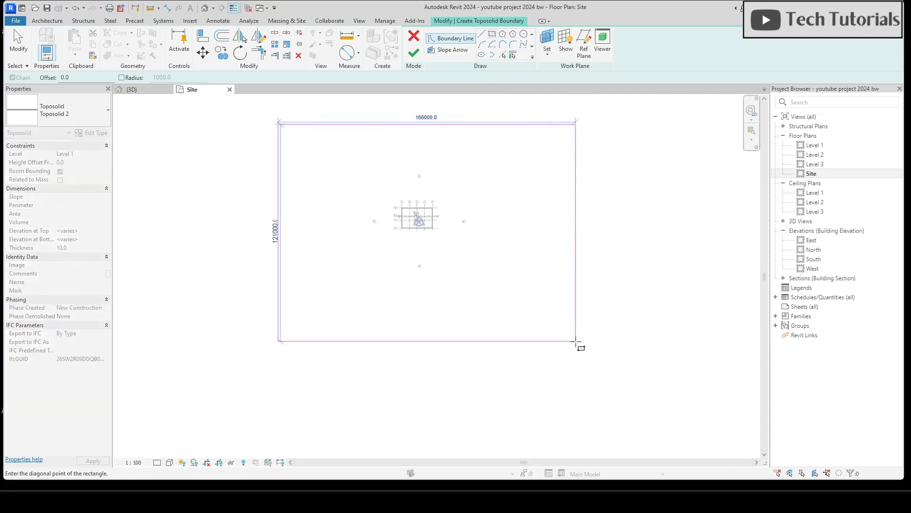
pyautogui.click(576, 341)
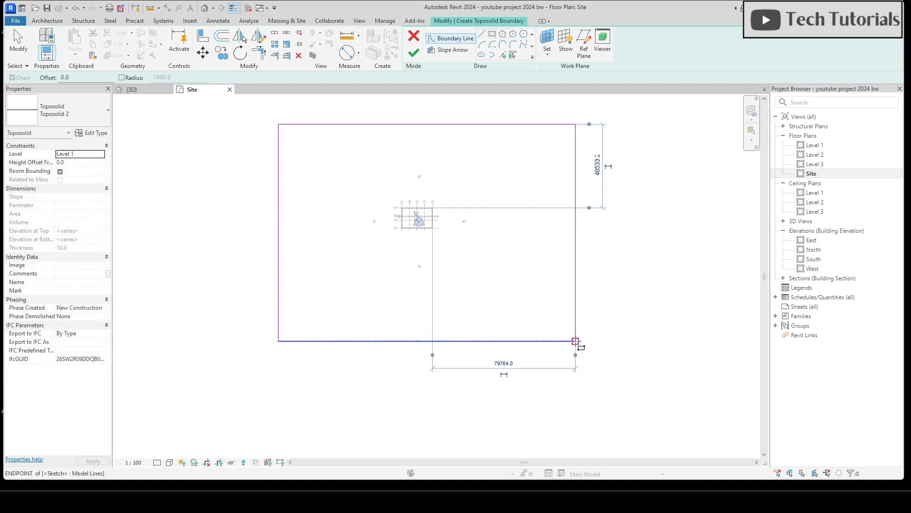
pyautogui.click(418, 60)
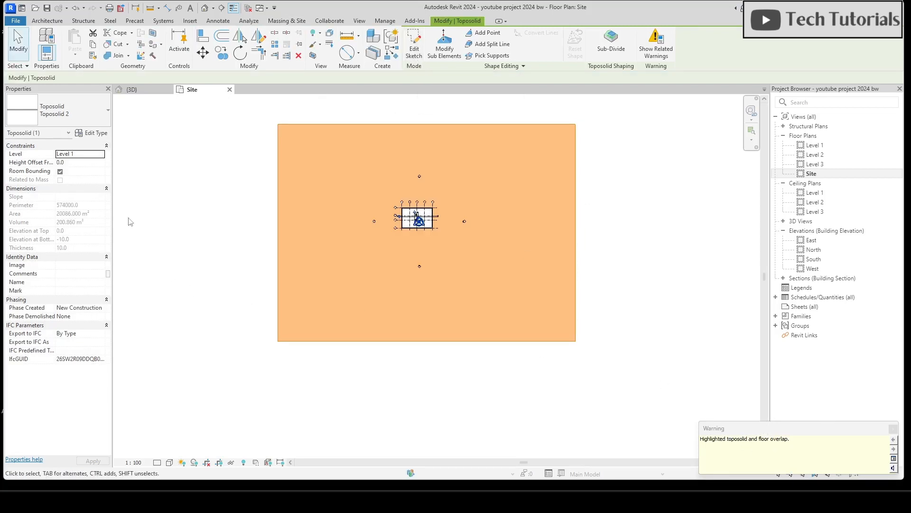
pyautogui.click(166, 149)
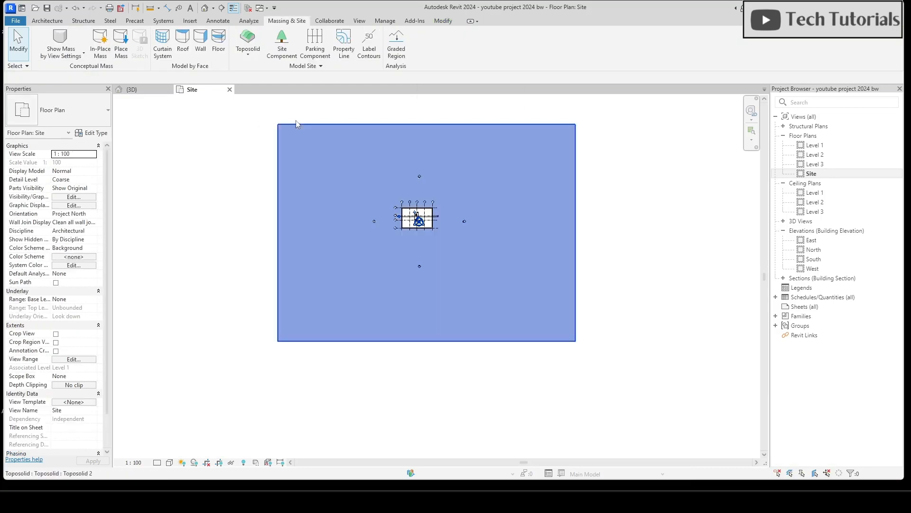
# Set the toposolid's height offset from Level 1 to -10 mm.
pyautogui.click(296, 124)
pyautogui.click(91, 164)
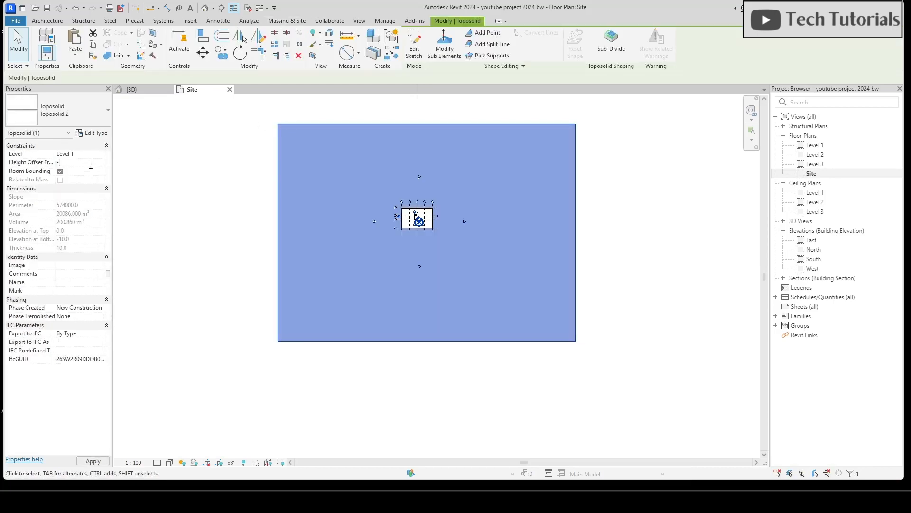
pyautogui.click(188, 219)
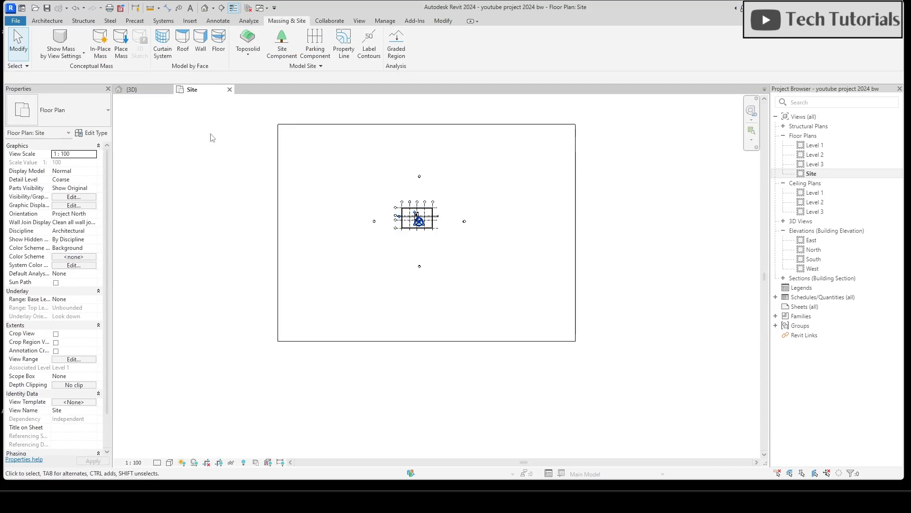
# Examine the terrain and its fit around the building in the 3D view.
pyautogui.click(132, 94)
pyautogui.scroll(-5, 263, 237)
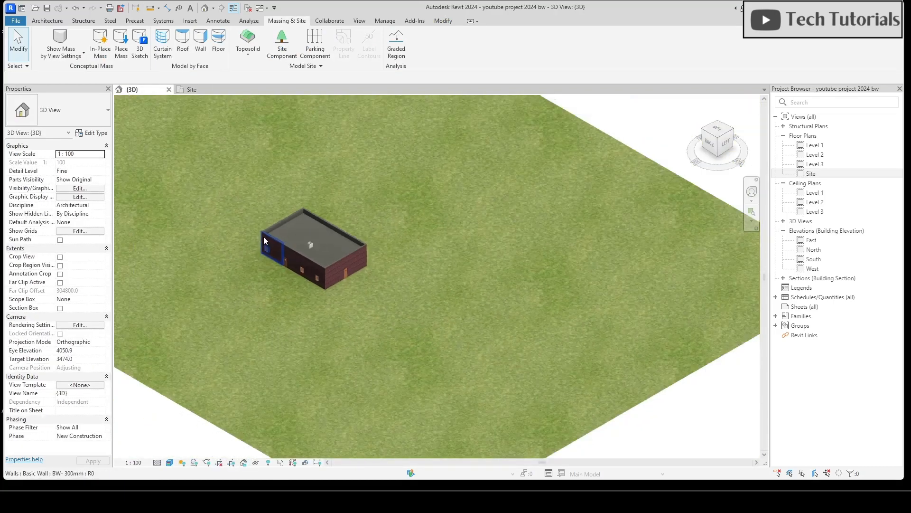
pyautogui.scroll(3, 240, 221)
pyautogui.scroll(-5, 379, 229)
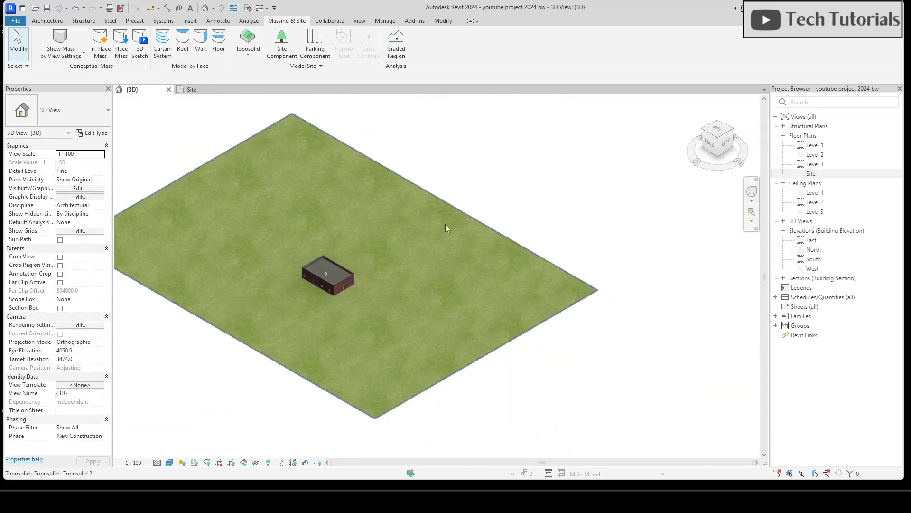
pyautogui.click(192, 89)
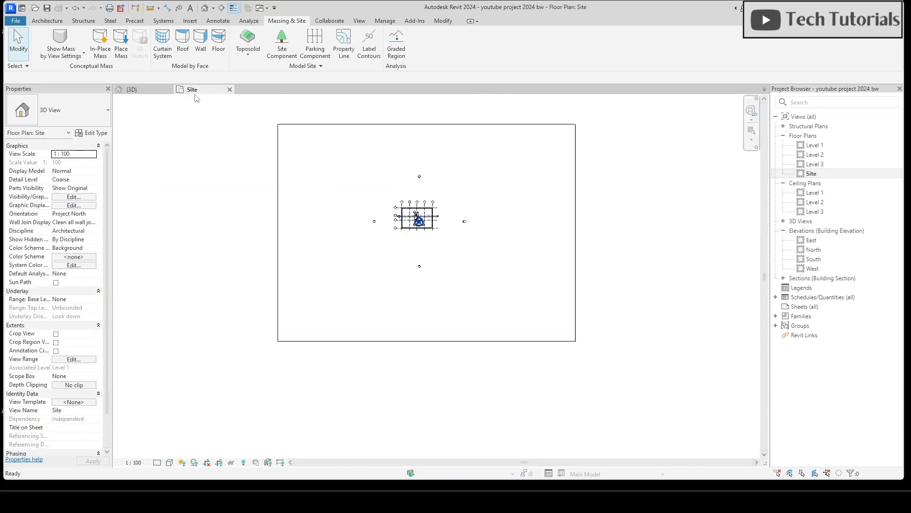
pyautogui.click(131, 89)
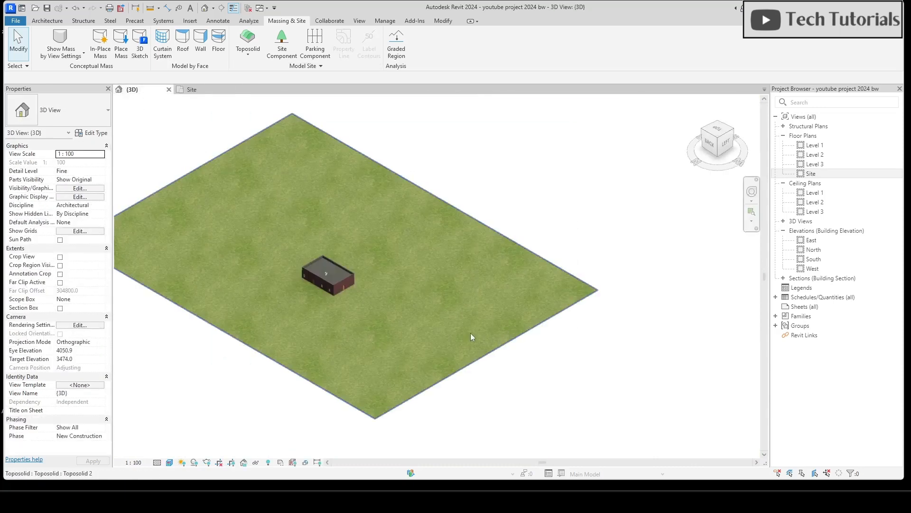
pyautogui.scroll(4, 332, 292)
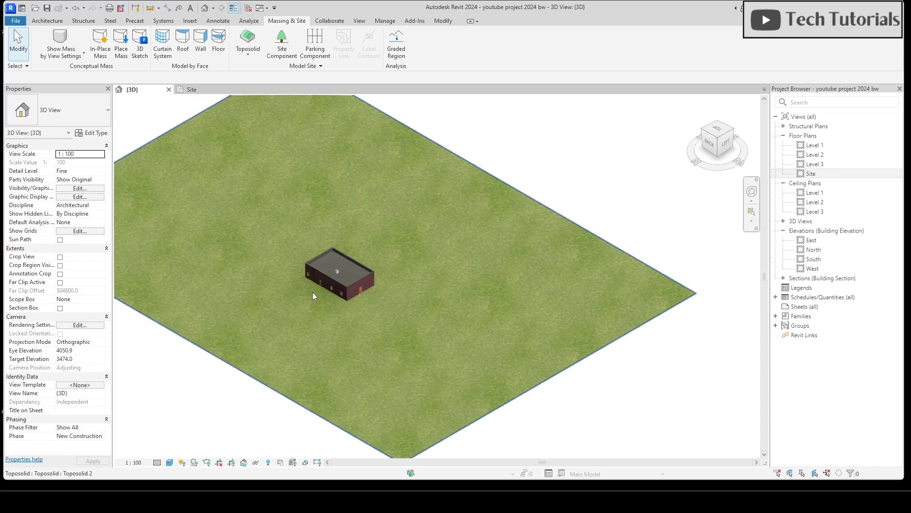
# Start sub-dividing the toposolid in the Site plan and sketch boundary lines about 5500 mm north from grid B and 21000 mm west above the building.
pyautogui.hotkey('ctrl', 'Tab')
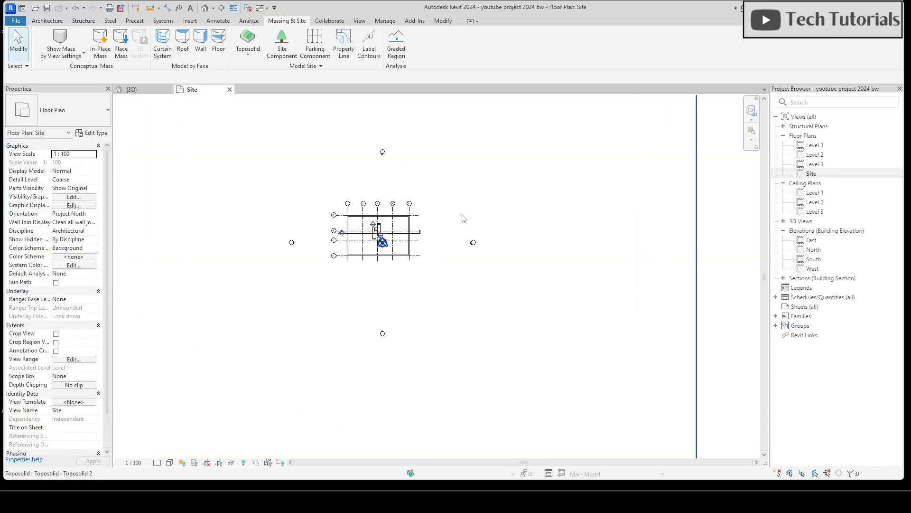
pyautogui.moveTo(462, 215); pyautogui.dragTo(451, 226, button='middle')
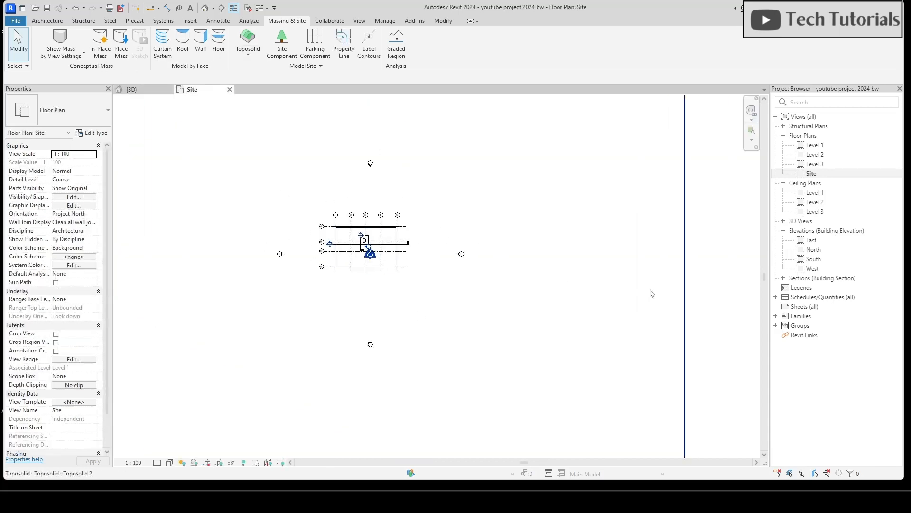
pyautogui.click(685, 283)
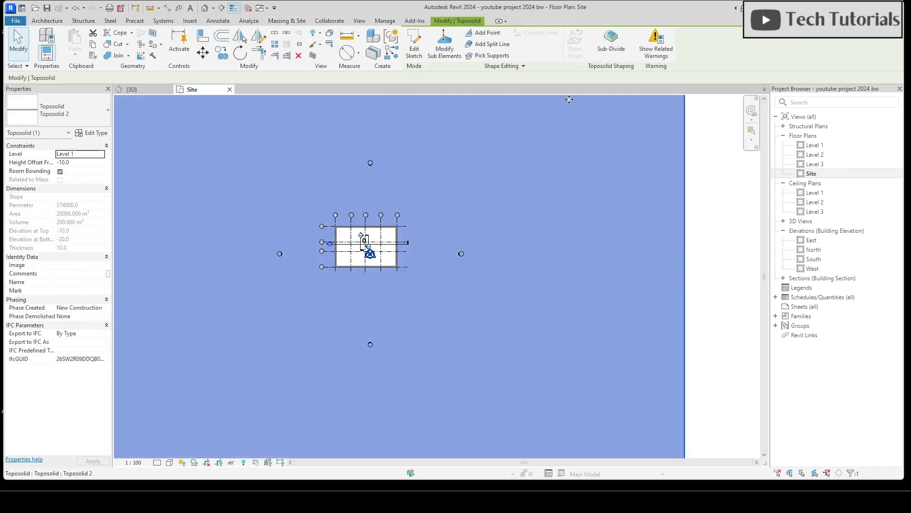
pyautogui.click(611, 55)
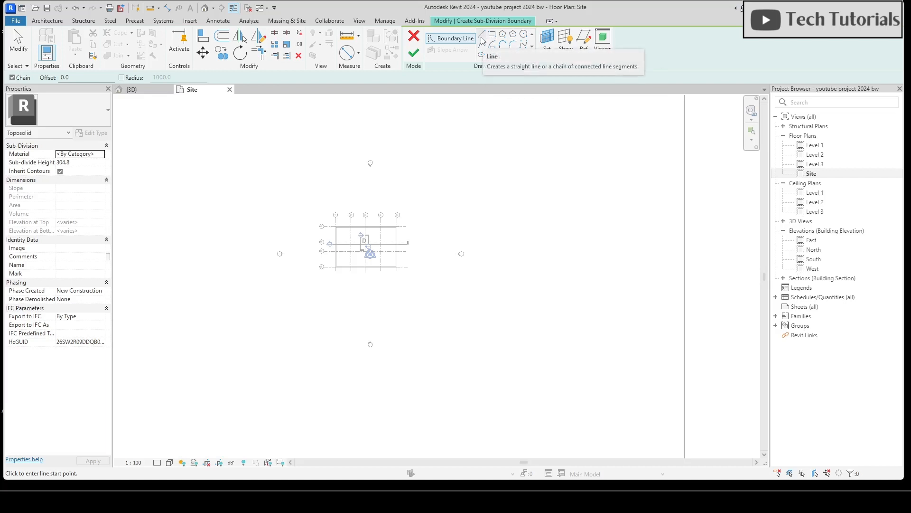
pyautogui.scroll(5, 382, 232)
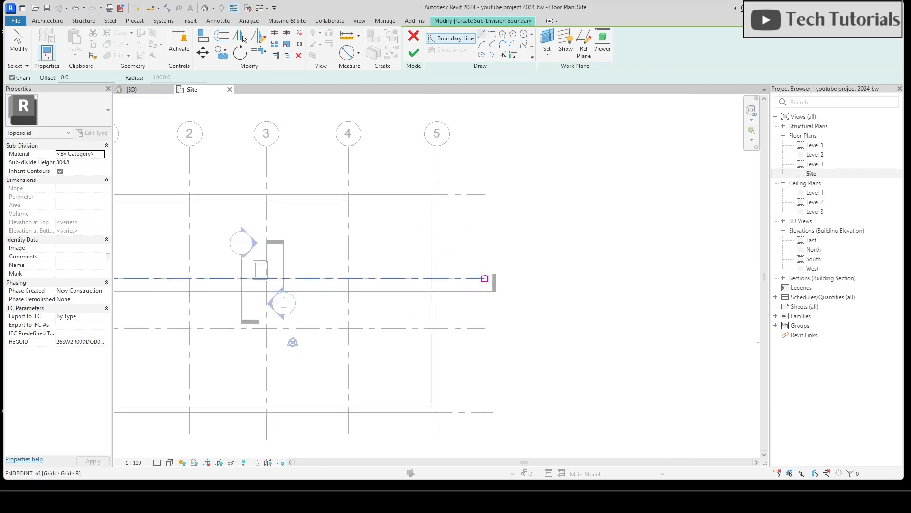
pyautogui.click(484, 277)
pyautogui.scroll(-2, 489, 172)
pyautogui.click(489, 172)
pyautogui.scroll(-2, 490, 172)
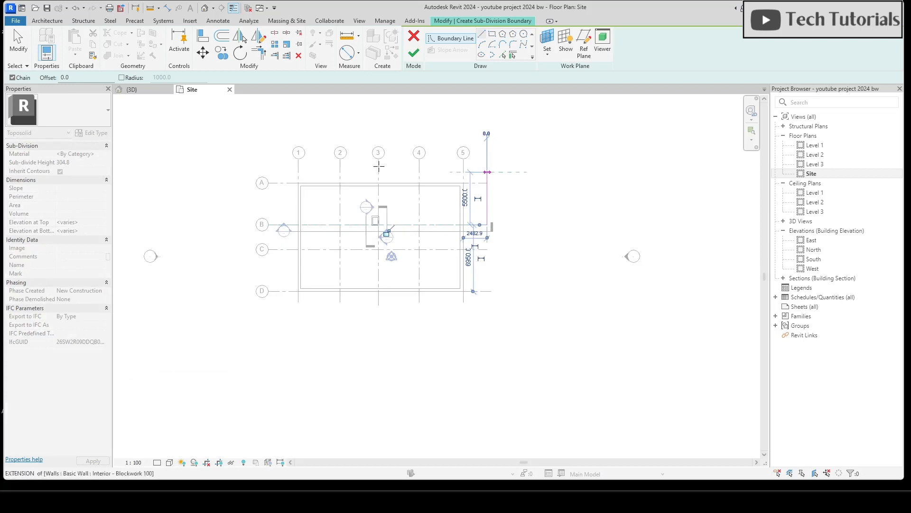
pyautogui.click(285, 172)
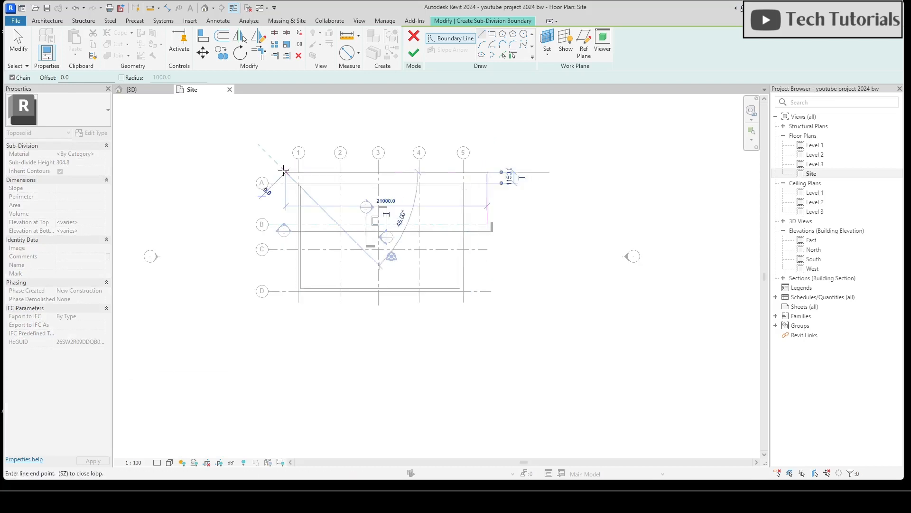
# Continue the boundary around a strip north of the building, down to grid B, and about 11000 mm outward to the east.
pyautogui.click(285, 134)
pyautogui.click(583, 134)
pyautogui.click(583, 224)
pyautogui.click(688, 224)
pyautogui.press('Escape')
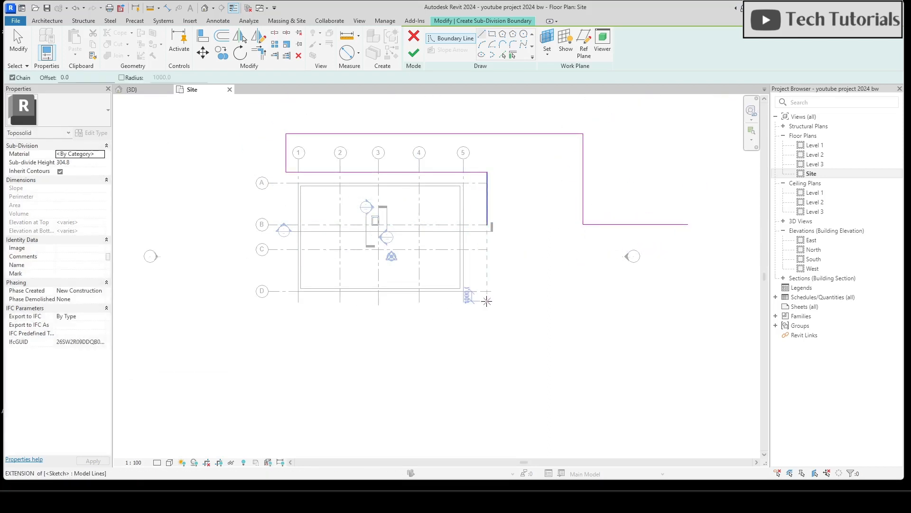
# Sketch the inner boundary lines along the building's south and west sides.
pyautogui.click(487, 301)
pyautogui.click(285, 301)
pyautogui.scroll(3, 257, 185)
pyautogui.click(286, 173)
# Continue the boundary about 3000 mm west, south past the building, and around the end of a strip extending farther west.
pyautogui.scroll(-2, 256, 185)
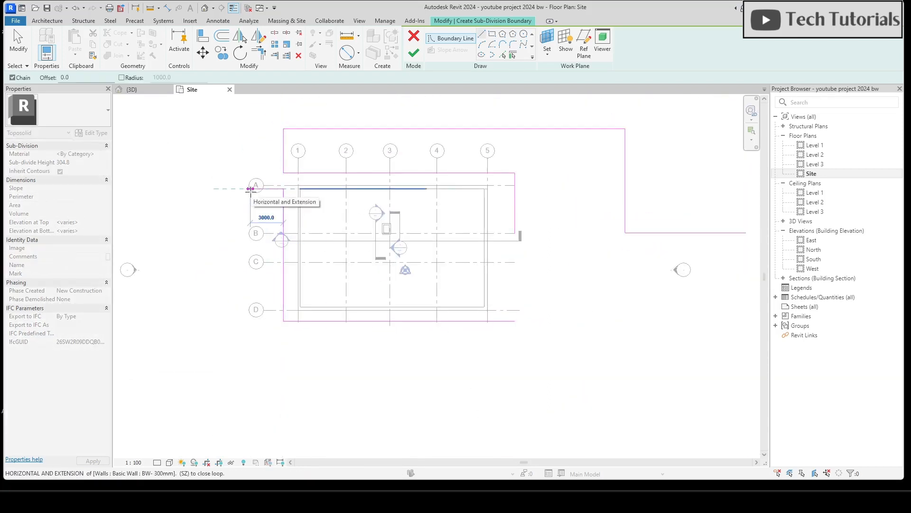
pyautogui.scroll(3, 250, 189)
pyautogui.click(261, 179)
pyautogui.scroll(-4, 261, 179)
pyautogui.click(258, 326)
pyautogui.scroll(2, 333, 352)
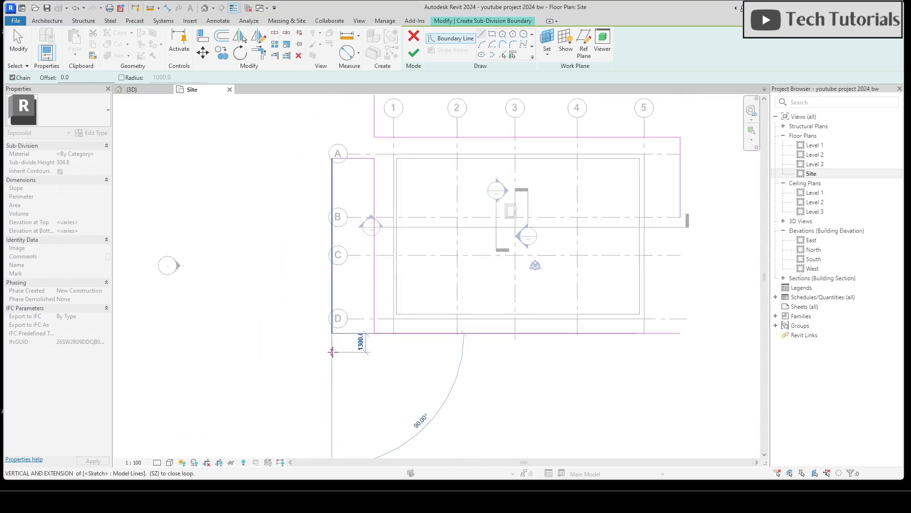
pyautogui.click(332, 352)
pyautogui.click(139, 352)
pyautogui.click(139, 387)
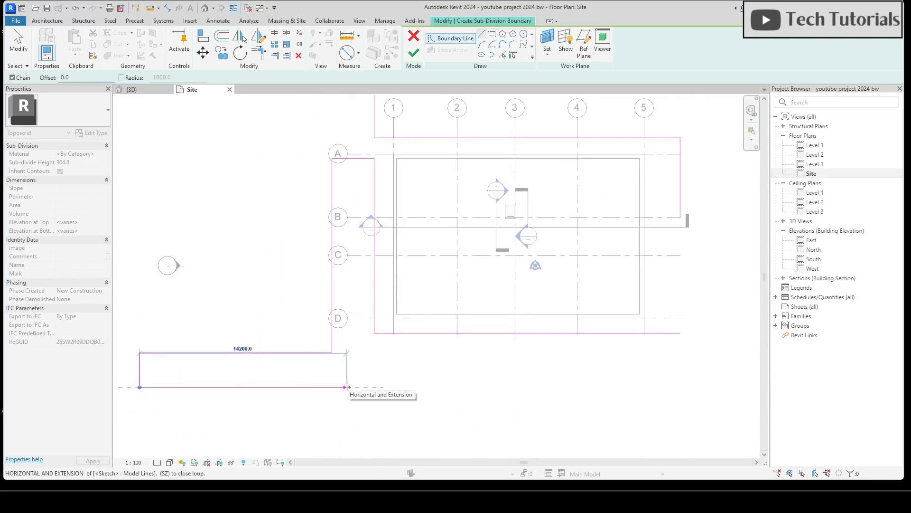
# Sketch the southern boundary eastward past the building, then up and outward to form the lower edge of the east access.
pyautogui.scroll(-1, 694, 386)
pyautogui.moveTo(693, 386); pyautogui.dragTo(439, 376, button='middle')
pyautogui.click(544, 383)
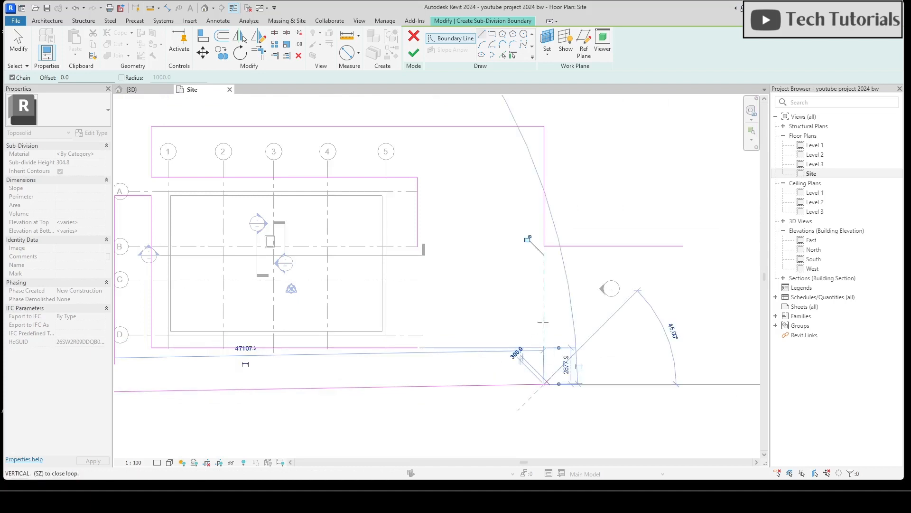
pyautogui.click(544, 313)
pyautogui.click(684, 313)
pyautogui.press('Escape')
pyautogui.press('Escape')
# Join the inner east and south boundary lines into a corner with Trim/Extend.
pyautogui.press('t')
pyautogui.press('r')
pyautogui.scroll(-3, 442, 228)
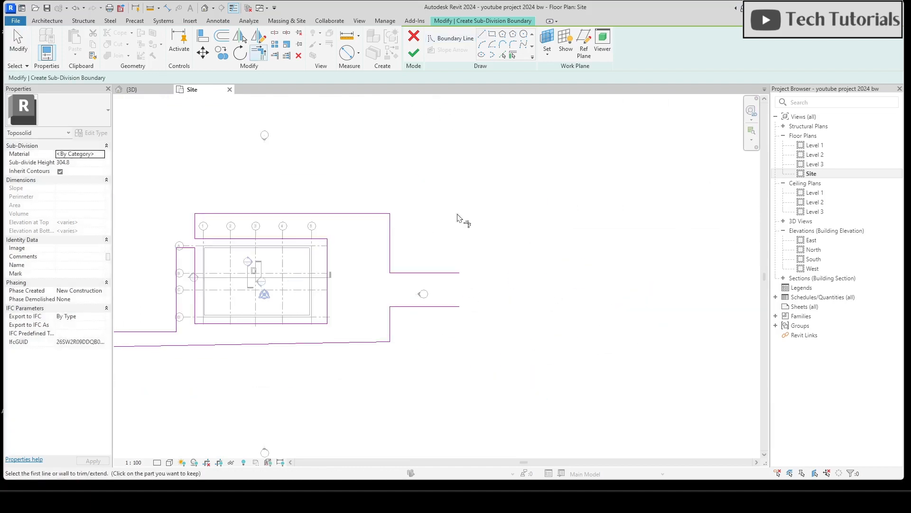
pyautogui.press('Escape')
# Nudge the upper edge line of the east access north and the lower edge line south to widen it.
pyautogui.click(433, 273)
pyautogui.press('Up')
pyautogui.press('Up')
pyautogui.press('Up')
pyautogui.press('Up')
pyautogui.press('Up')
pyautogui.press('Up')
pyautogui.press('Up')
pyautogui.click(431, 306)
pyautogui.press('Down')
pyautogui.press('Down')
pyautogui.press('Down')
pyautogui.scroll(2, 261, 198)
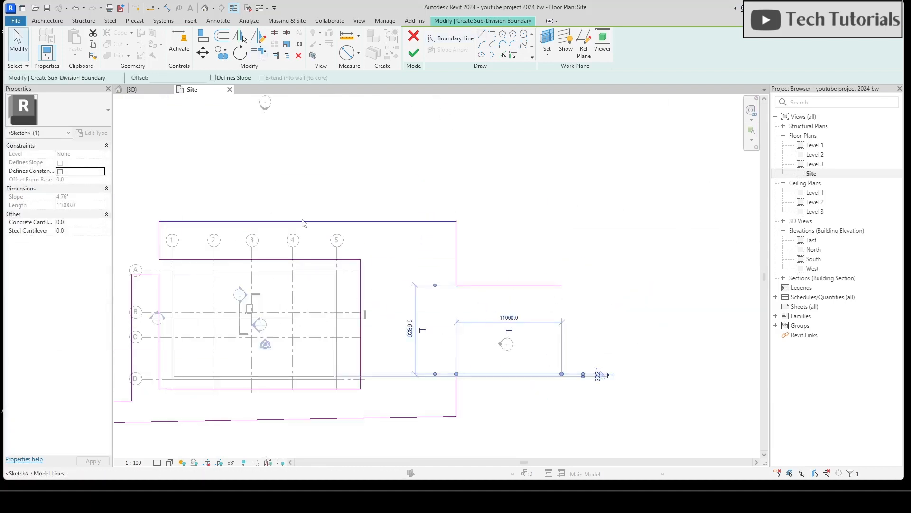
pyautogui.press('Escape')
pyautogui.scroll(-2, 529, 209)
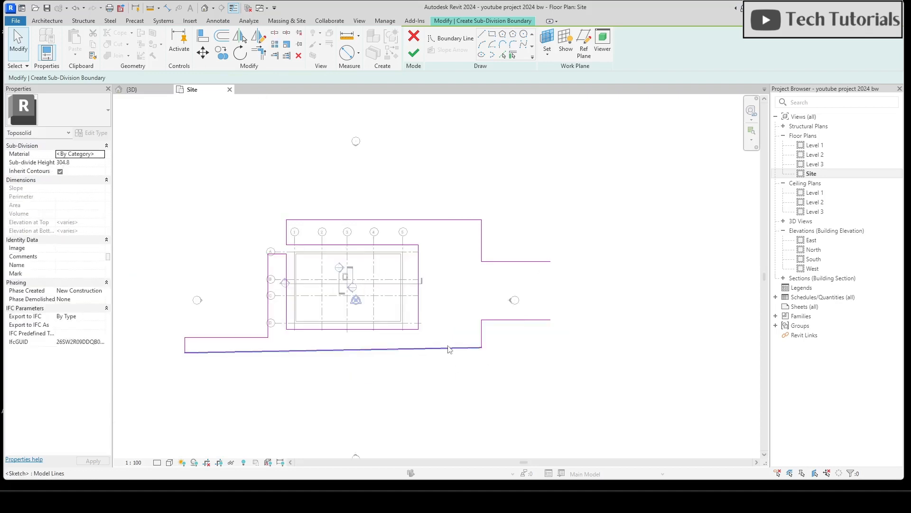
# Replace the slanted southern boundary line with a vertical western edge and a horizontal line about 47100 mm long.
pyautogui.click(449, 350)
pyautogui.press('Delete')
pyautogui.press('l')
pyautogui.press('i')
pyautogui.click(185, 337)
pyautogui.click(185, 381)
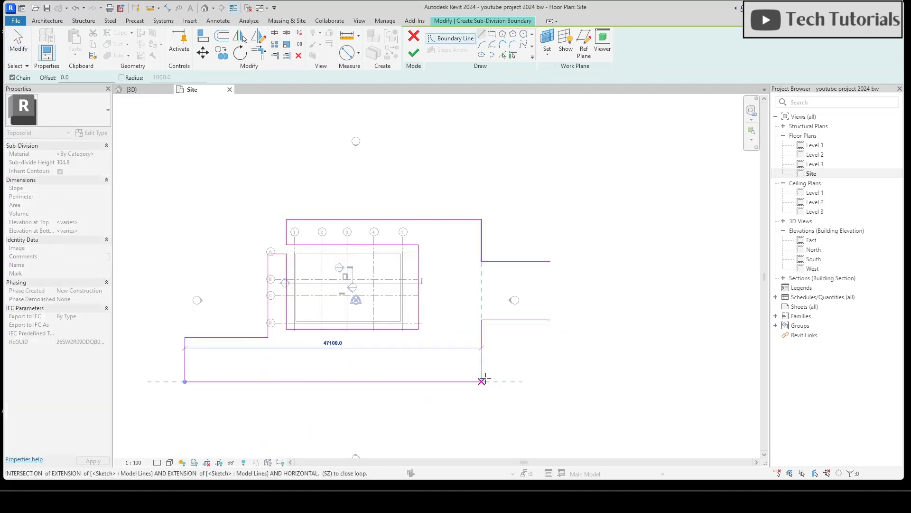
pyautogui.click(485, 379)
# Join the new southern line and the vertical line below the east access into a corner with Trim/Extend.
pyautogui.press('t')
pyautogui.press('r')
pyautogui.click(477, 381)
pyautogui.click(481, 341)
pyautogui.press('Escape')
# Nudge the vertical boundary line along the building's west side east, closer to the building.
pyautogui.scroll(2, 288, 311)
pyautogui.click(284, 307)
pyautogui.press('Right')
pyautogui.press('Right')
pyautogui.press('Right')
pyautogui.press('Right')
pyautogui.press('Right')
pyautogui.press('Right')
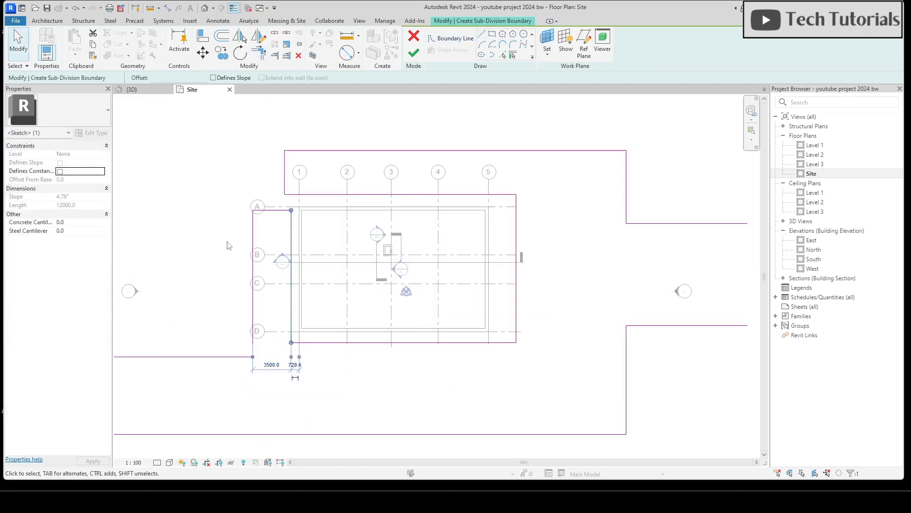
pyautogui.press('Escape')
# Remove the strip north of the building and extend the inner east line up to the northern boundary edge.
pyautogui.scroll(-2, 227, 245)
pyautogui.scroll(2, 442, 213)
pyautogui.scroll(-2, 444, 239)
pyautogui.scroll(3, 291, 238)
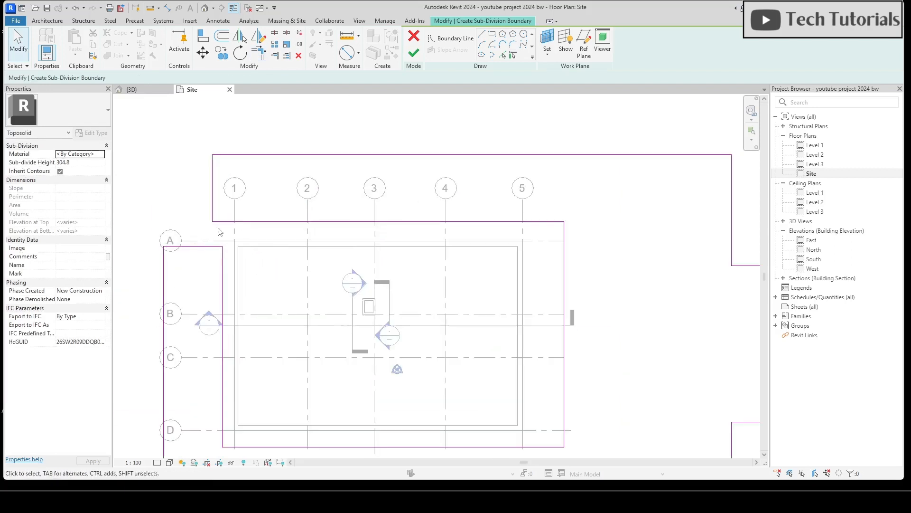
pyautogui.scroll(-3, 372, 258)
pyautogui.scroll(-3, 492, 331)
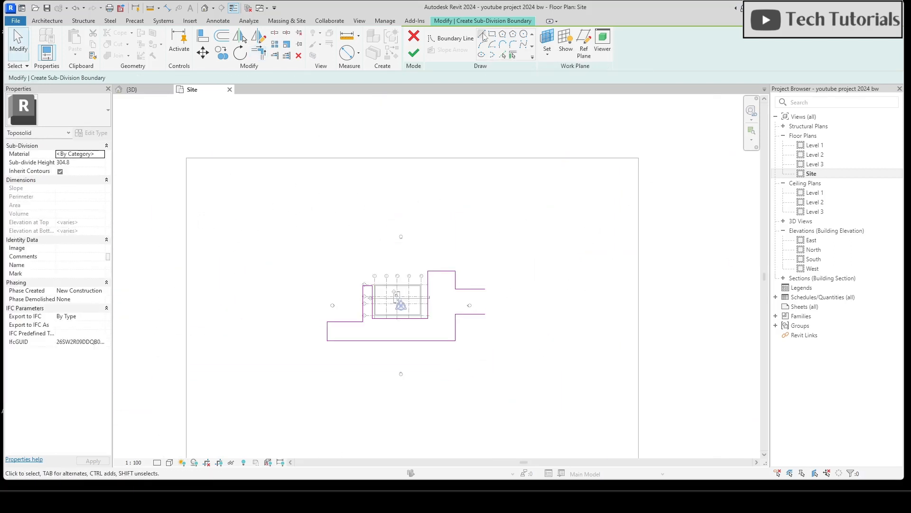
# Sketch two parallel vertical road edges east of the building, spanning the site from its north edge to its south edge.
pyautogui.click(483, 37)
pyautogui.scroll(-4, 529, 174)
pyautogui.click(528, 165)
pyautogui.click(528, 355)
pyautogui.click(570, 165)
pyautogui.click(570, 354)
pyautogui.press('Escape')
pyautogui.press('Escape')
pyautogui.scroll(5, 518, 230)
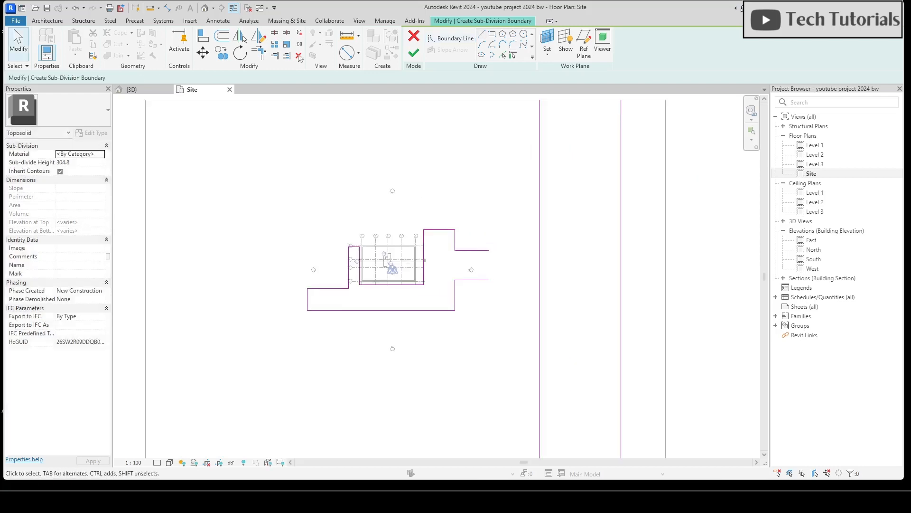
# Split the road's western edge at the east access and join both parts to the access edges with Trim/Extend.
pyautogui.click(274, 33)
pyautogui.click(540, 275)
pyautogui.click(259, 52)
pyautogui.click(477, 280)
pyautogui.click(539, 301)
pyautogui.click(480, 250)
pyautogui.click(539, 225)
# Nudge the lower edge line of the east access south to widen the connection to the road.
pyautogui.click(491, 280)
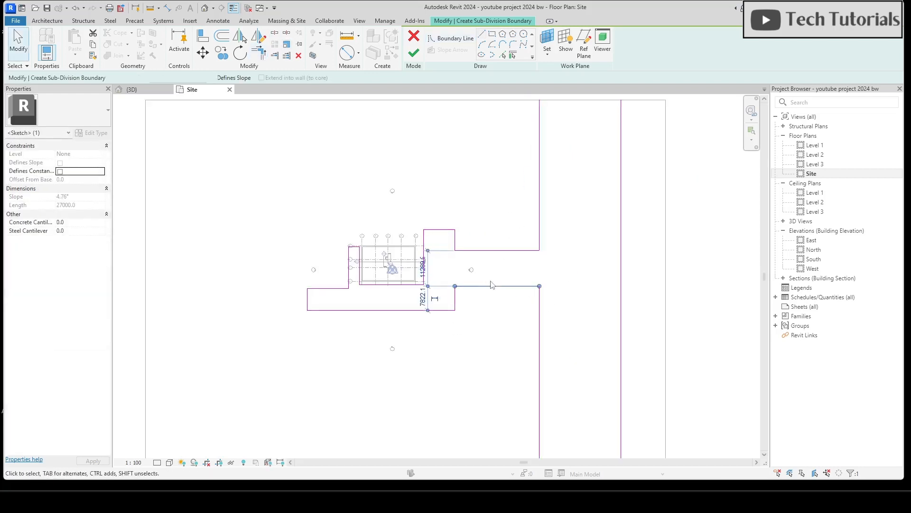
pyautogui.press('Down')
pyautogui.click(703, 265)
# Close both road ends with lines along the site's north and south edges and finish the sub-division sketch.
pyautogui.scroll(2, 506, 248)
pyautogui.scroll(-3, 335, 311)
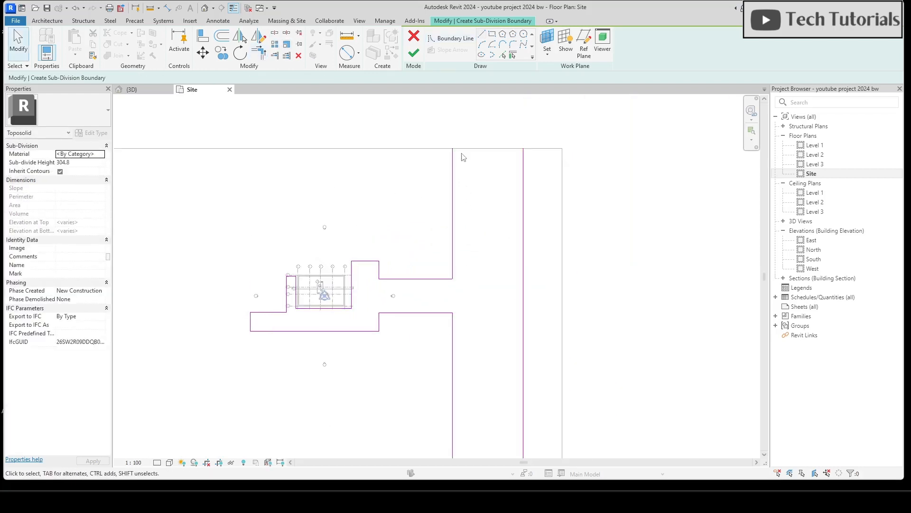
pyautogui.click(482, 34)
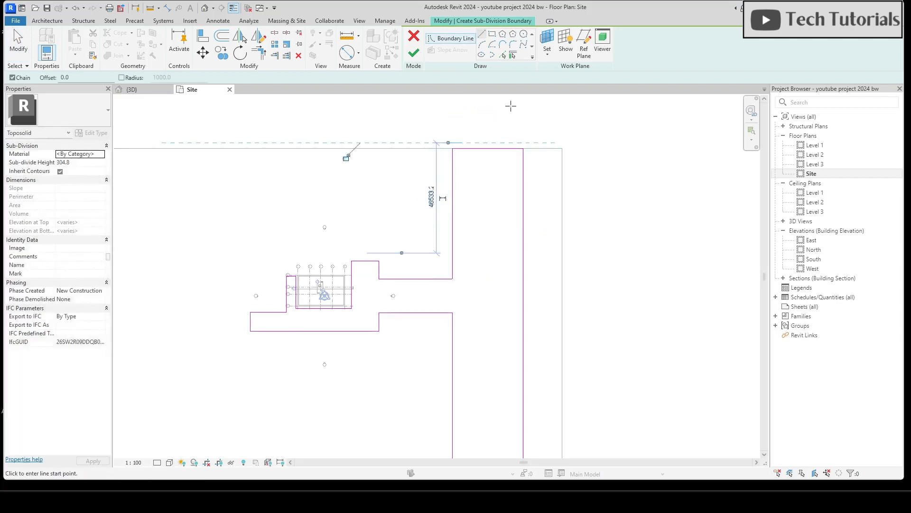
pyautogui.scroll(-2, 510, 106)
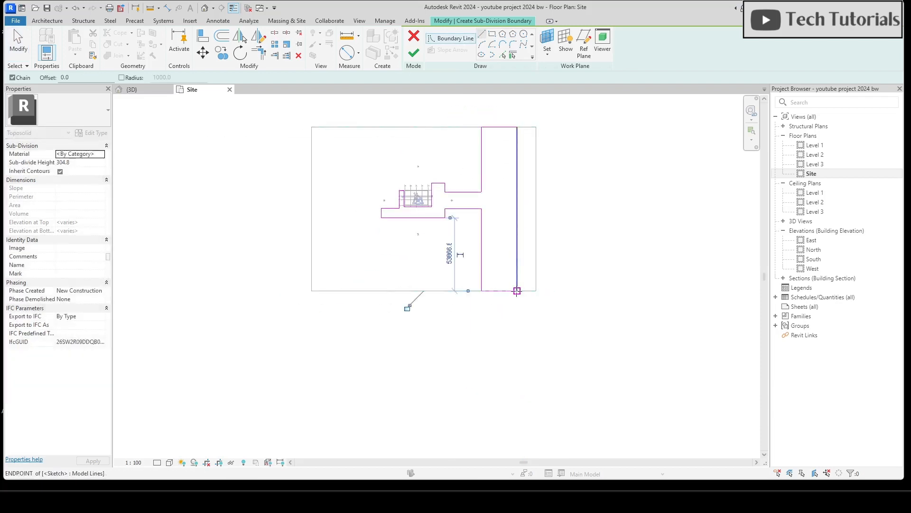
pyautogui.click(414, 54)
pyautogui.click(631, 220)
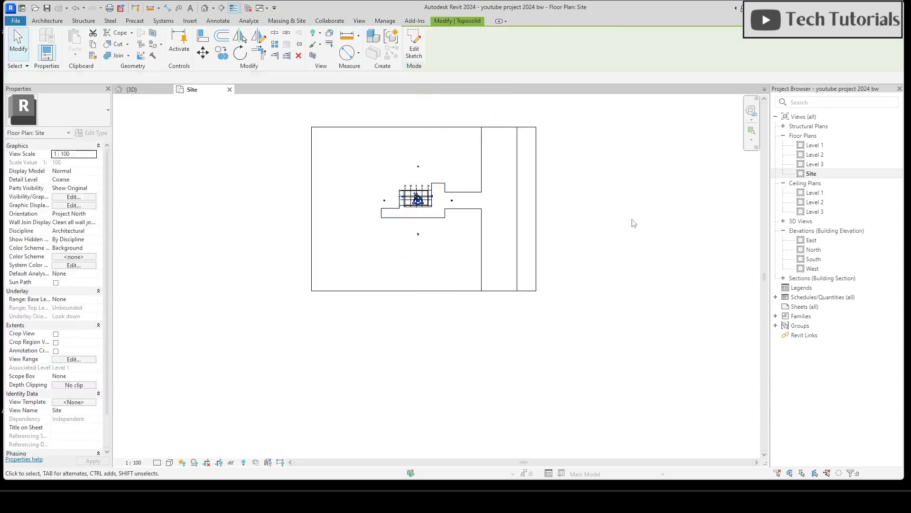
# Create a new material for the sub-division and enable Use Render Appearance for its shading.
pyautogui.scroll(1, 534, 135)
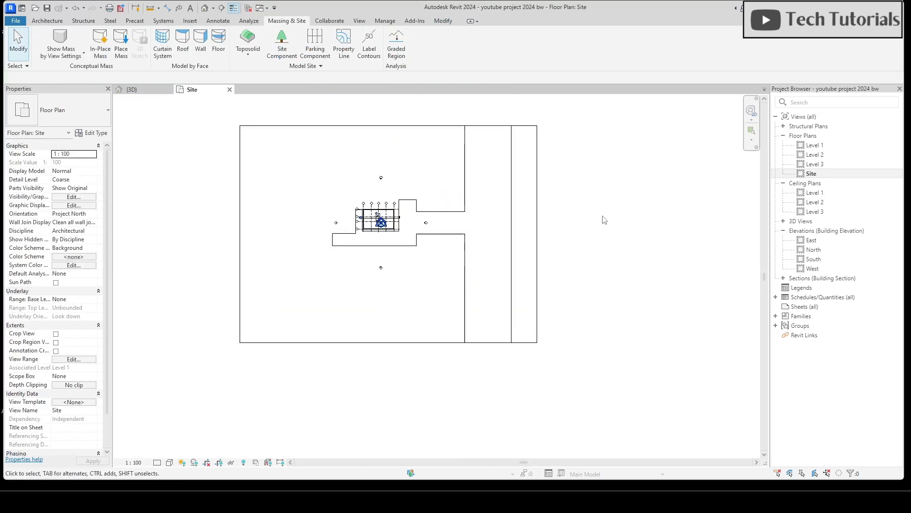
pyautogui.click(512, 203)
pyautogui.click(101, 154)
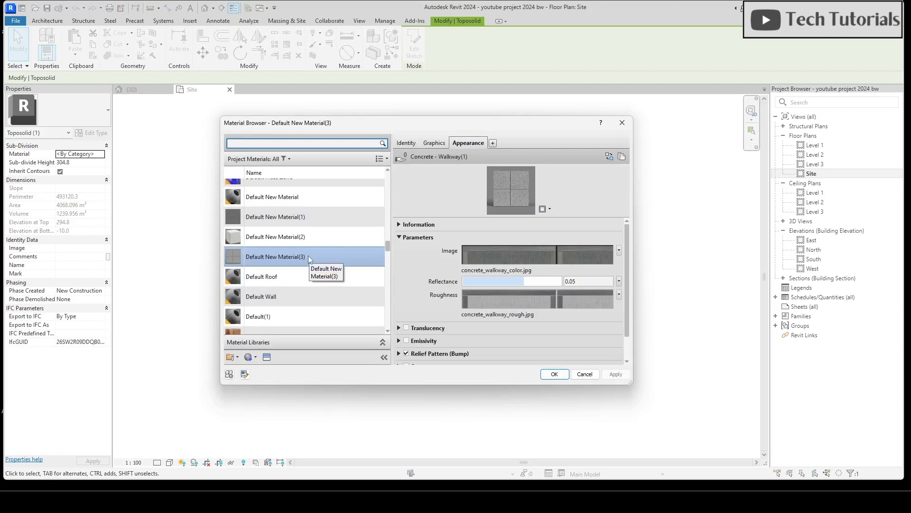
pyautogui.click(249, 356)
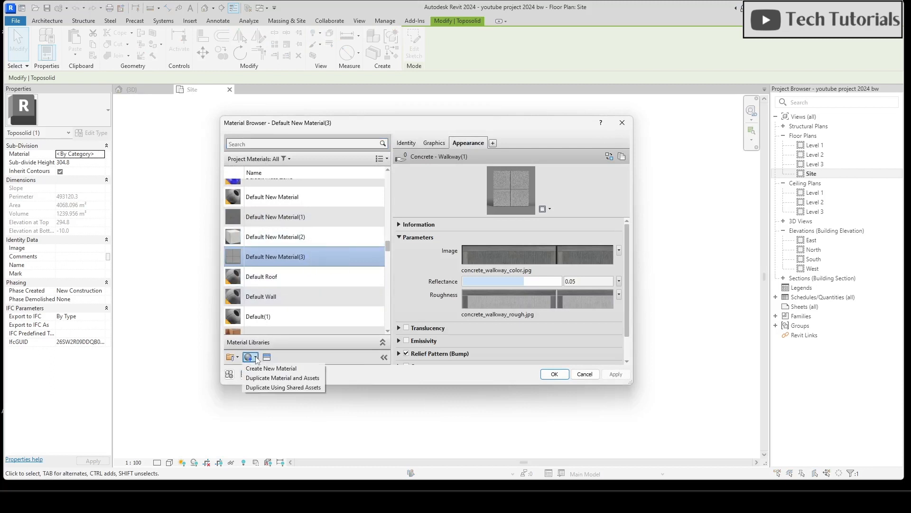
pyautogui.click(270, 369)
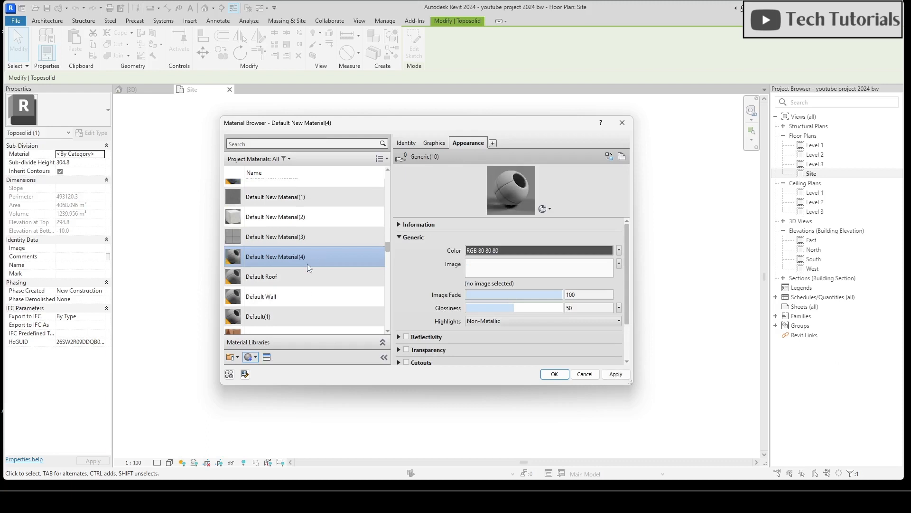
pyautogui.click(415, 145)
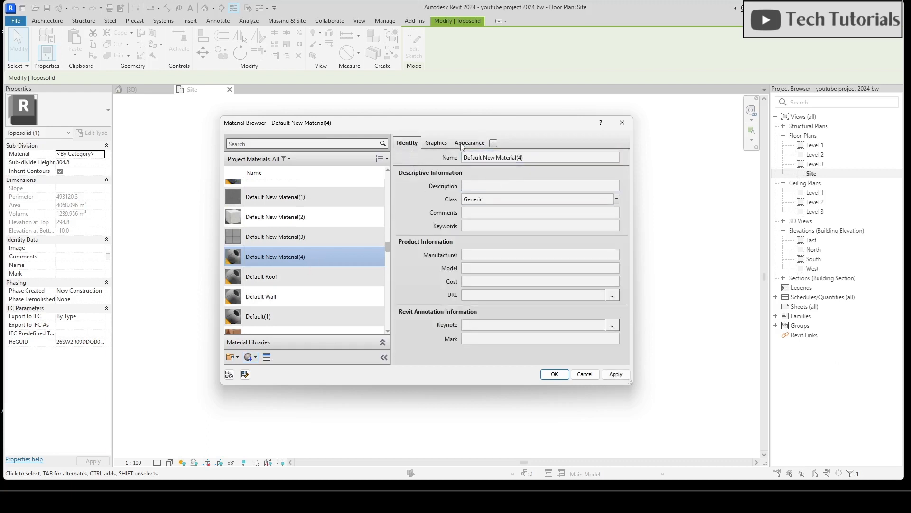
pyautogui.click(436, 143)
pyautogui.click(464, 169)
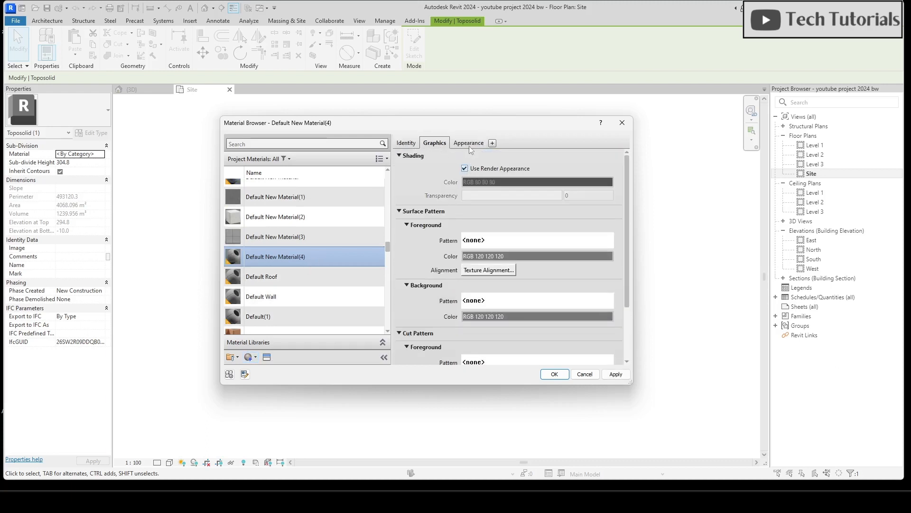
# Replace the new material's appearance with the Sitework asset Asphalt - Dark Grey and assign the material to the sub-division.
pyautogui.click(468, 144)
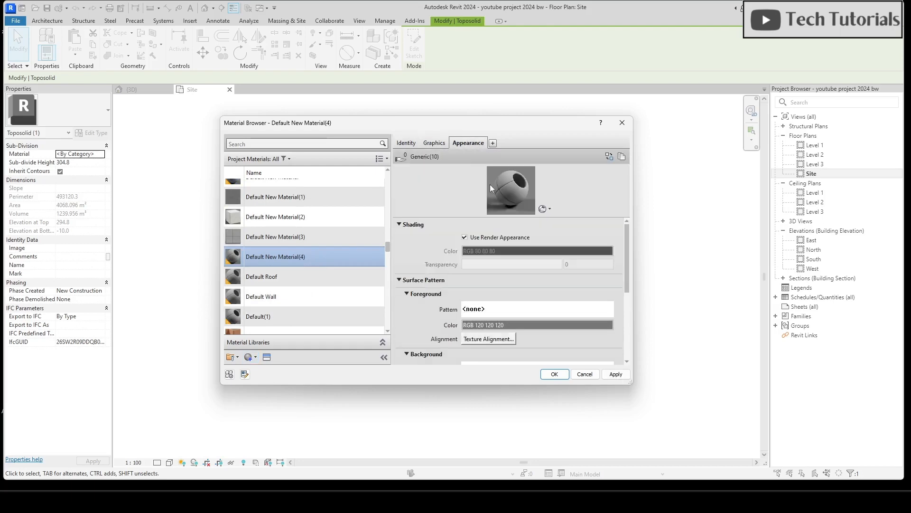
pyautogui.click(609, 157)
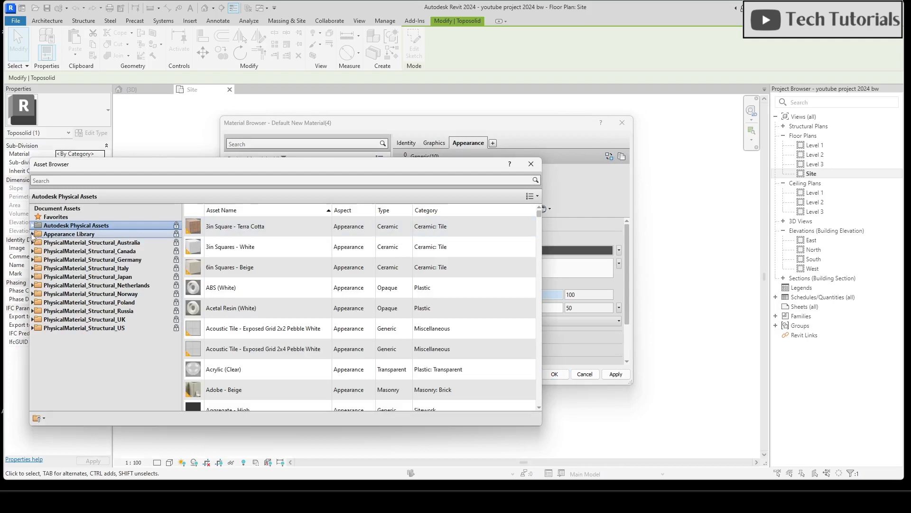
pyautogui.click(32, 234)
pyautogui.click(59, 396)
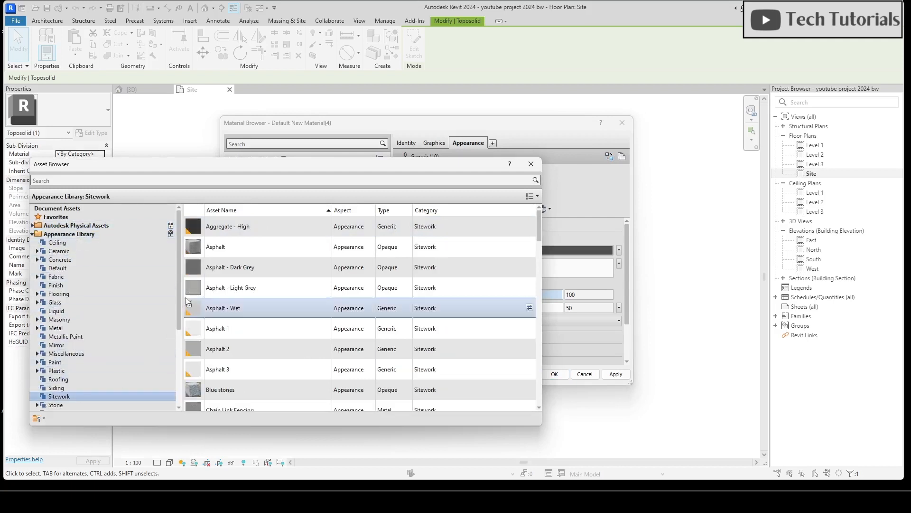
pyautogui.doubleClick(212, 268)
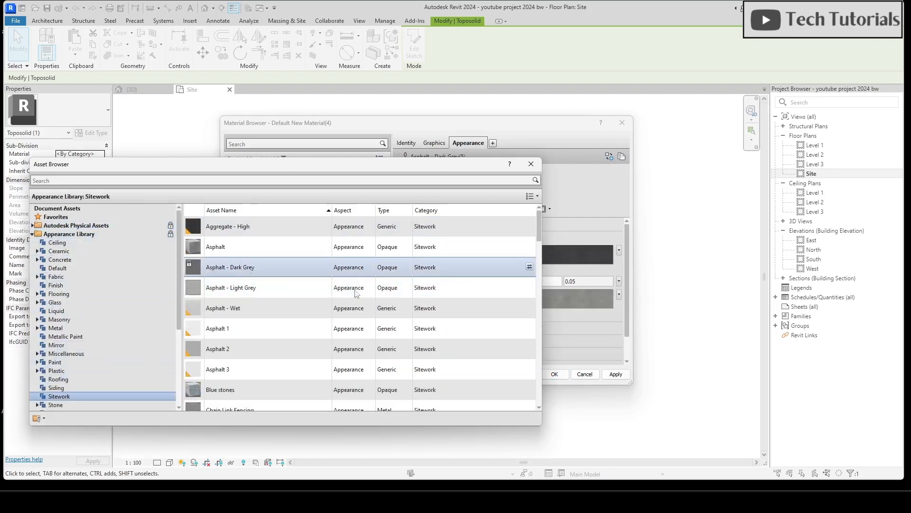
pyautogui.click(531, 164)
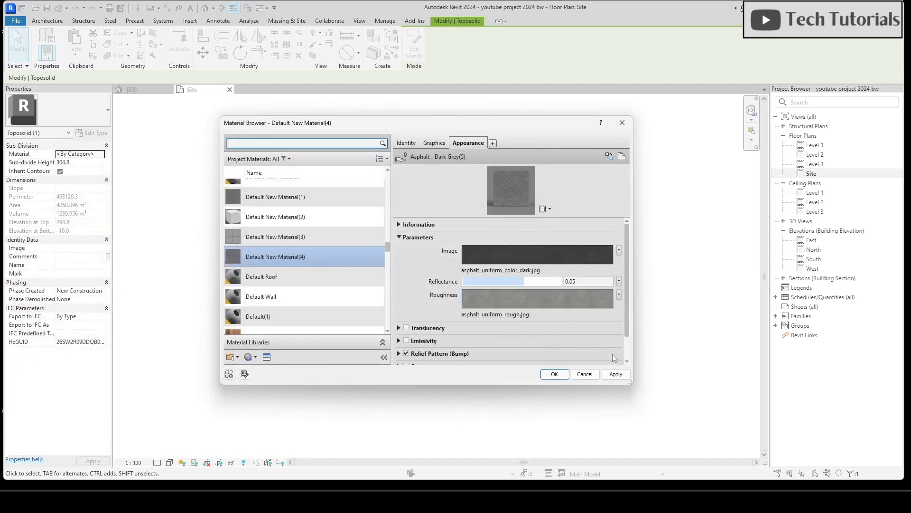
pyautogui.click(616, 374)
pyautogui.click(553, 374)
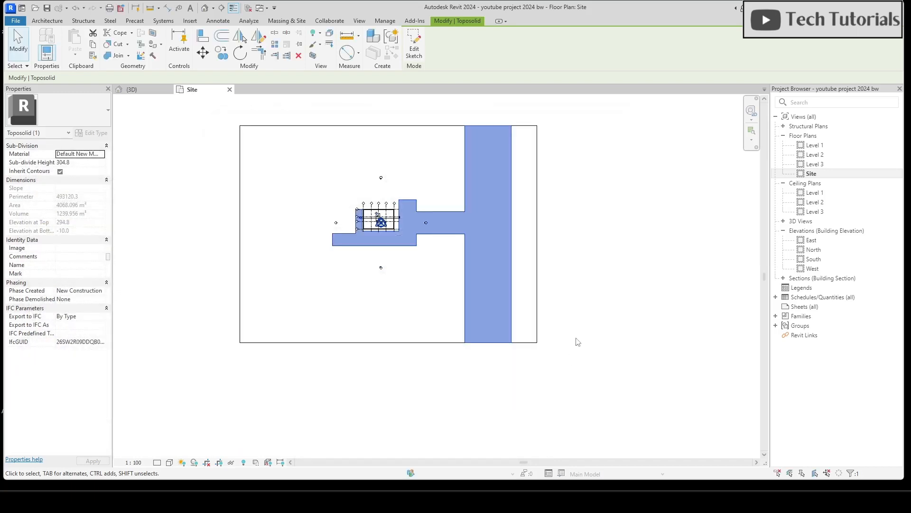
# Examine the asphalt sub-division and its raised edges around the building in the 3D view.
pyautogui.click(565, 323)
pyautogui.click(141, 89)
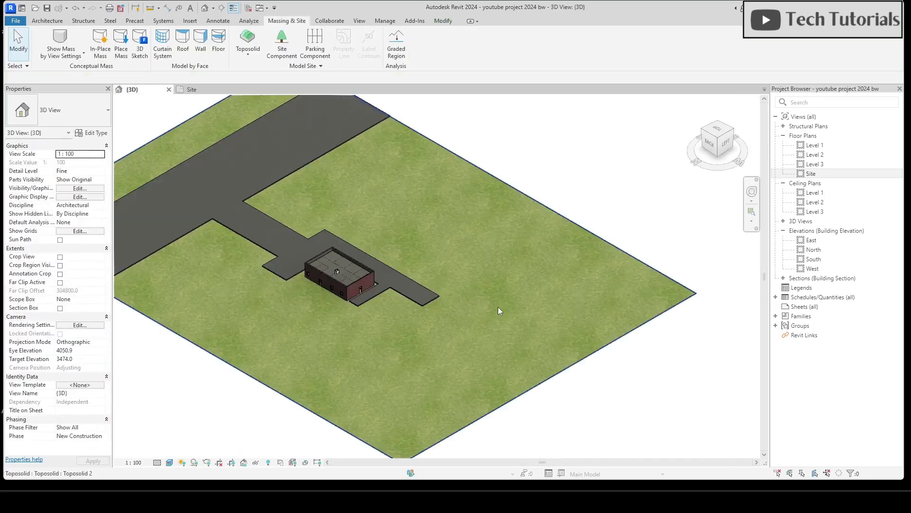
pyautogui.moveTo(533, 328); pyautogui.dragTo(603, 355, button='middle')
pyautogui.scroll(-3, 426, 298)
pyautogui.keyDown('shift'); pyautogui.moveTo(540, 311); pyautogui.dragTo(176, 314, button='middle'); pyautogui.keyUp('shift')
pyautogui.scroll(1, 538, 323)
pyautogui.scroll(6, 537, 323)
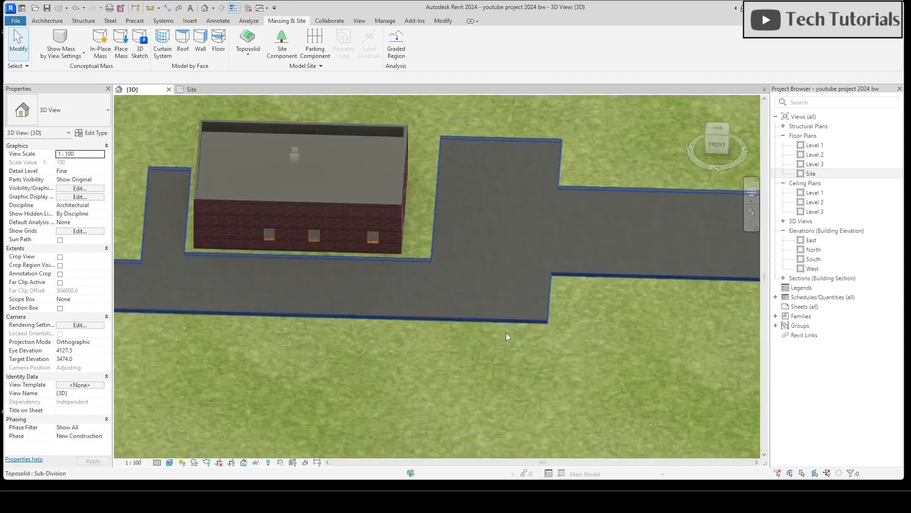
pyautogui.scroll(-3, 432, 355)
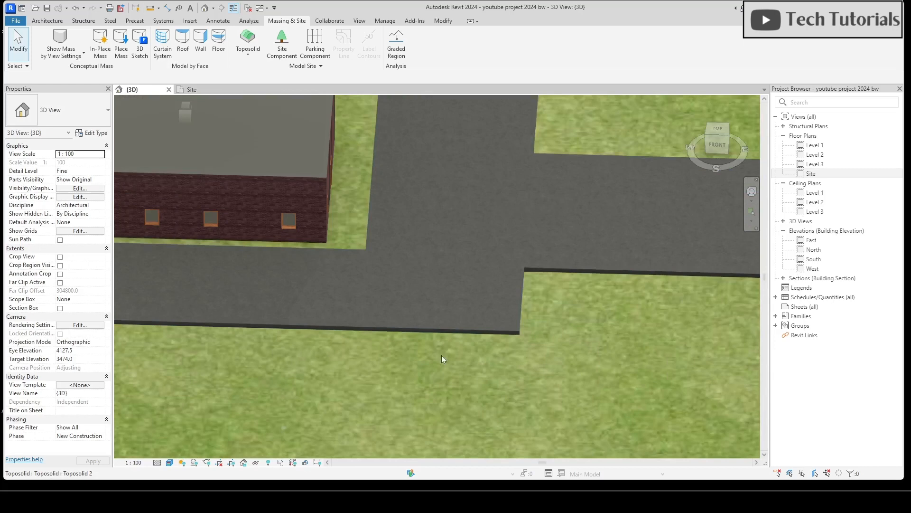
# Set the sub-division's Sub-divide Height to 100 and check its edge thickness from several angles.
pyautogui.click(465, 331)
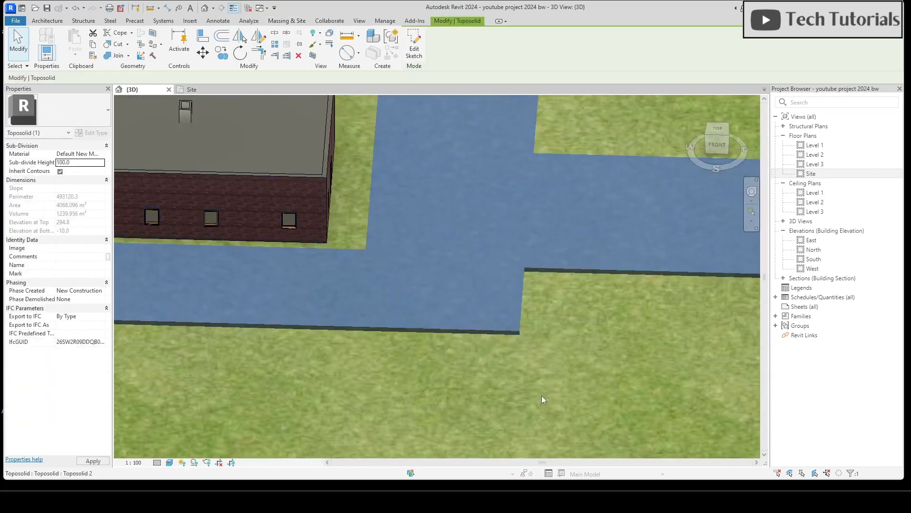
pyautogui.press('Escape')
pyautogui.scroll(-3, 423, 332)
pyautogui.scroll(-3, 423, 332)
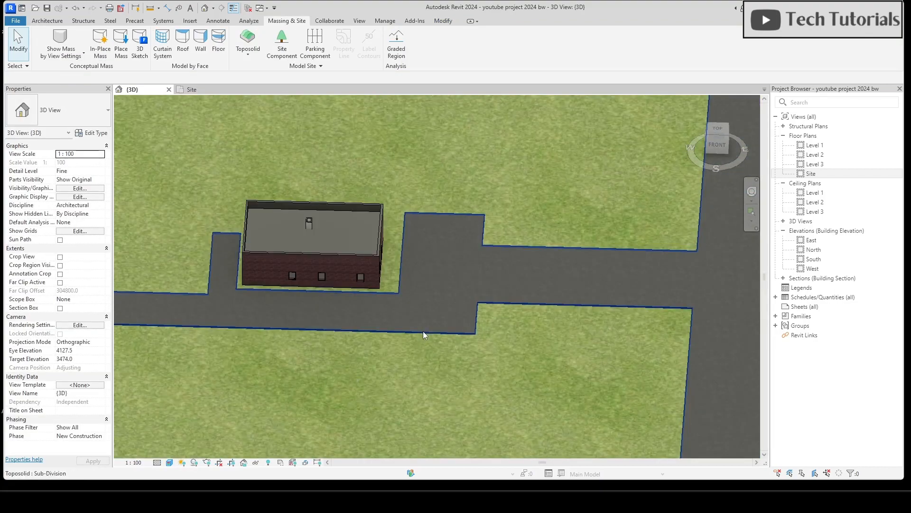
pyautogui.keyDown('shift'); pyautogui.moveTo(465, 296); pyautogui.dragTo(423, 411, button='middle'); pyautogui.keyUp('shift')
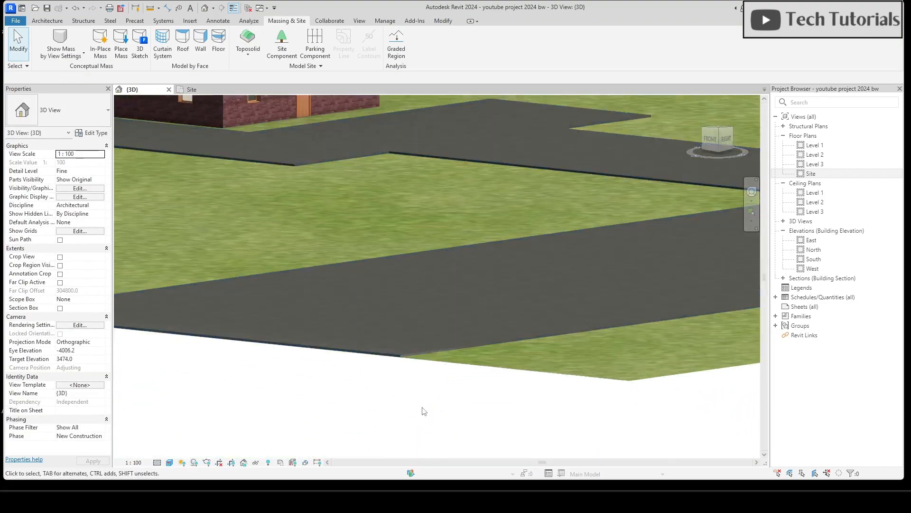
pyautogui.click(417, 358)
pyautogui.click(367, 397)
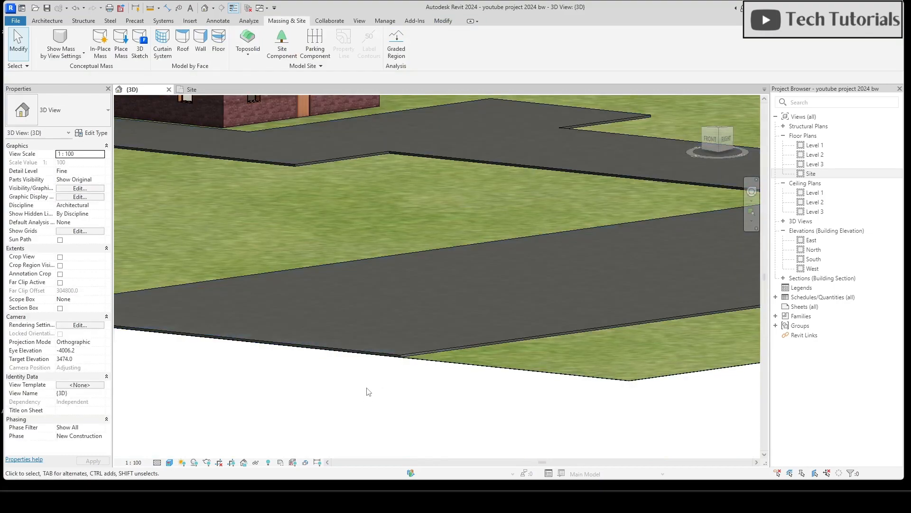
pyautogui.keyDown('shift'); pyautogui.moveTo(376, 377); pyautogui.dragTo(458, 401, button='middle'); pyautogui.keyUp('shift')
pyautogui.keyDown('shift'); pyautogui.moveTo(398, 316); pyautogui.dragTo(491, 388, button='middle'); pyautogui.keyUp('shift')
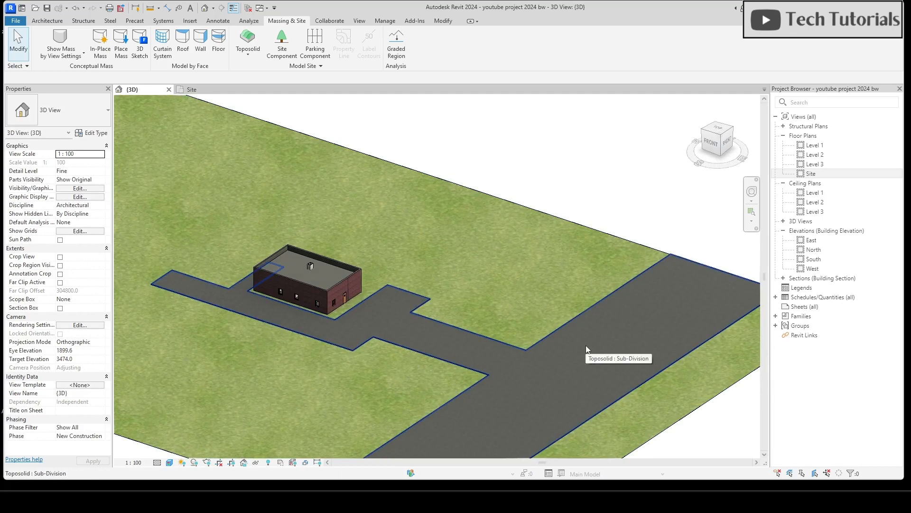
# Start placing a component in the Site floor plan and browse the metric family library to its Site/Parking folder.
pyautogui.click(199, 90)
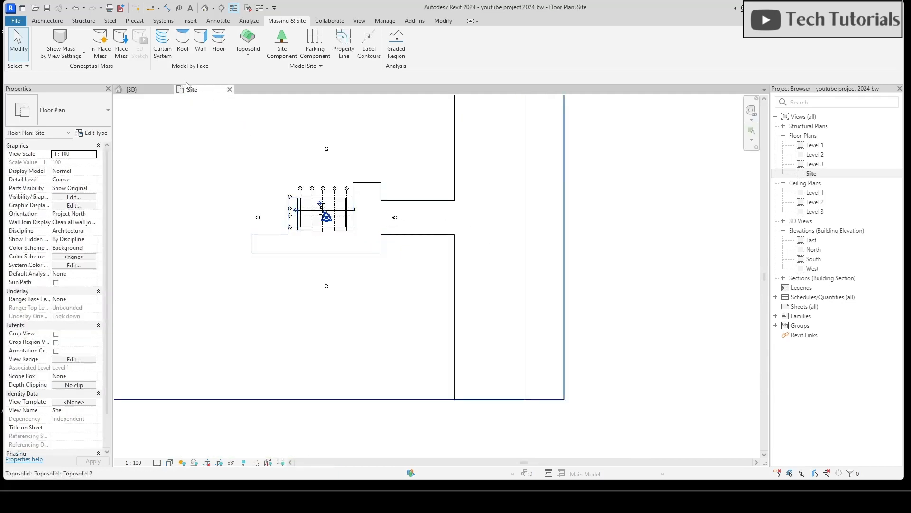
pyautogui.click(61, 23)
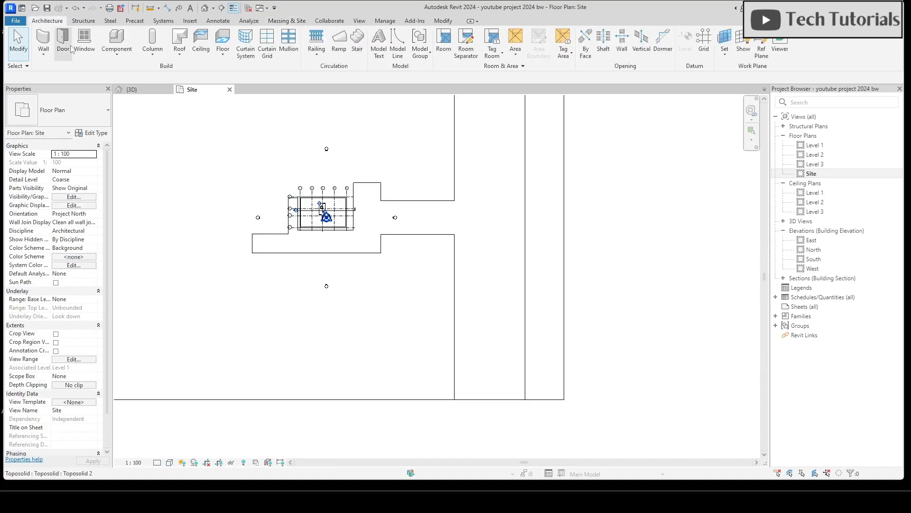
pyautogui.click(119, 55)
pyautogui.click(125, 69)
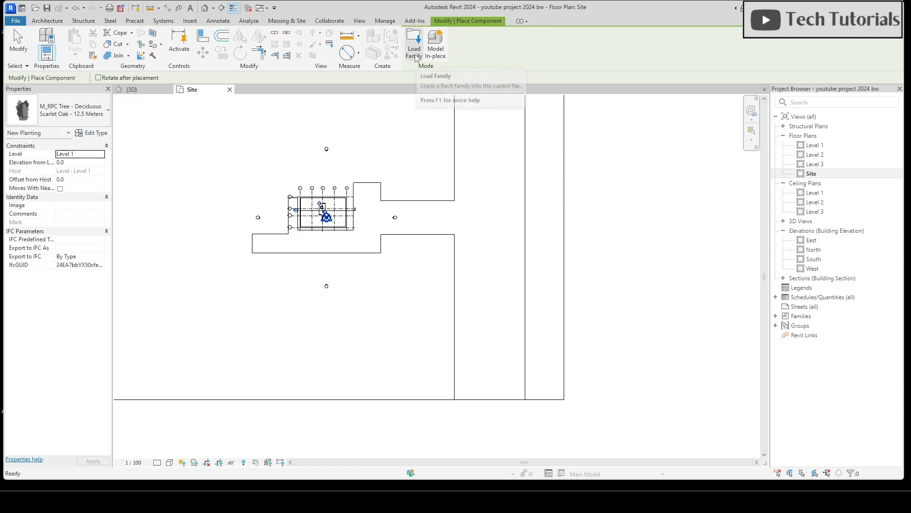
pyautogui.click(414, 45)
pyautogui.scroll(-2, 243, 266)
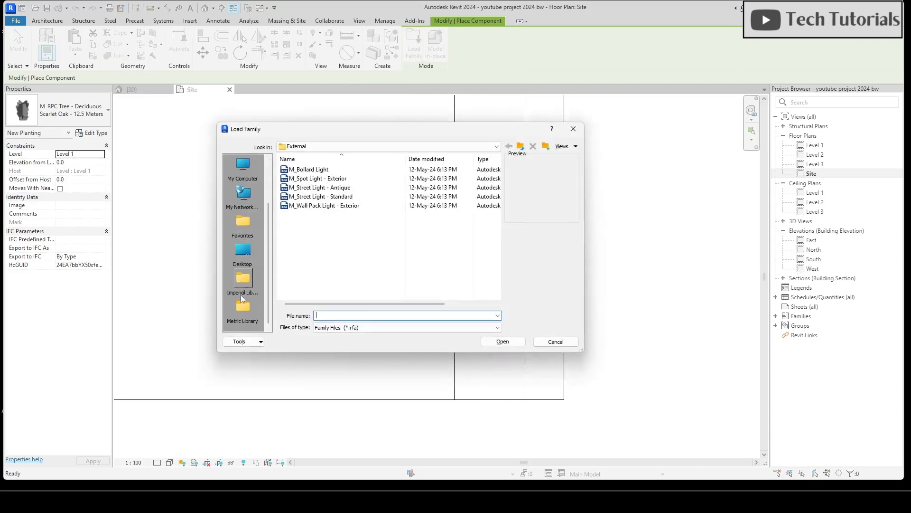
pyautogui.click(243, 306)
pyautogui.scroll(-1, 310, 252)
pyautogui.scroll(-3, 310, 252)
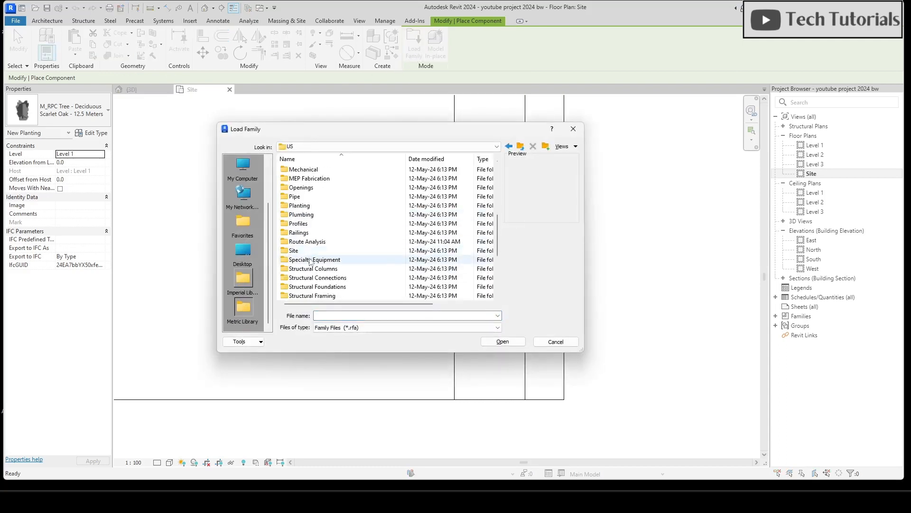
pyautogui.doubleClick(301, 253)
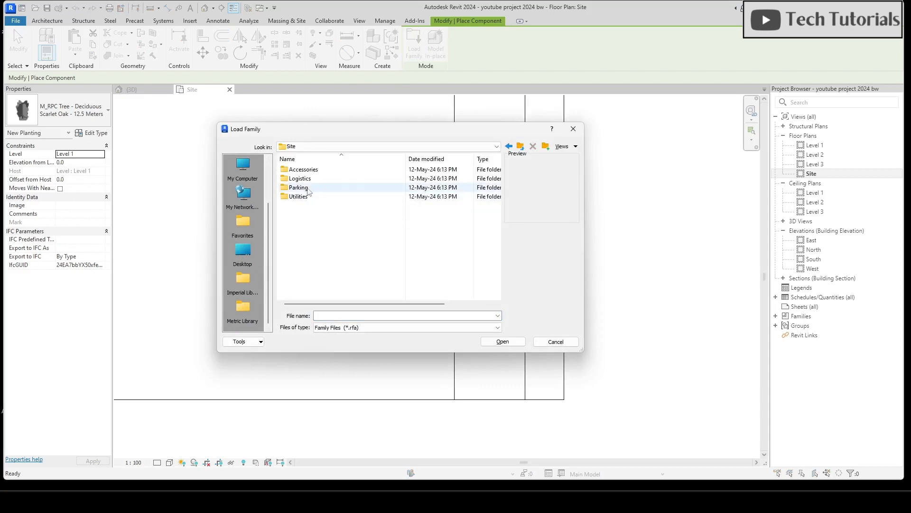
pyautogui.doubleClick(304, 188)
# Preview the direction arrow, pavement stripe, ADA parking symbol, parking space and single-sided parking island families.
pyautogui.click(322, 189)
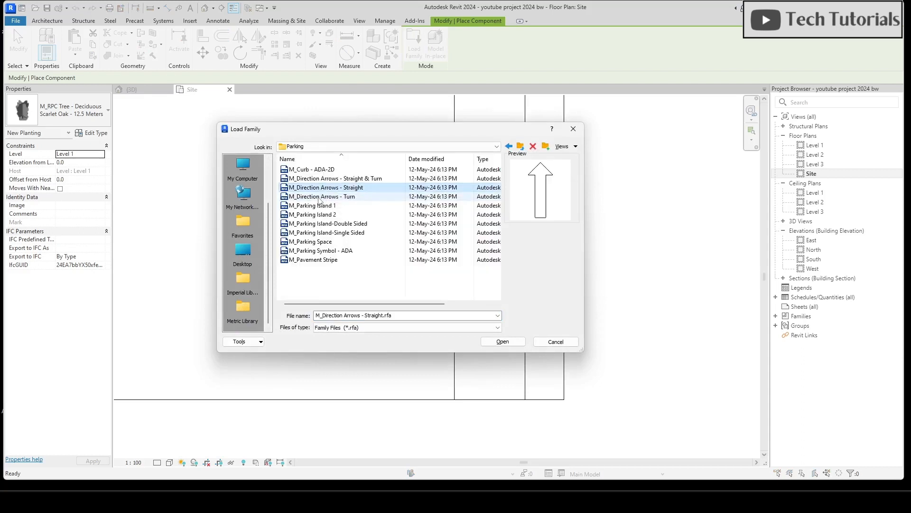
pyautogui.click(319, 196)
pyautogui.click(327, 179)
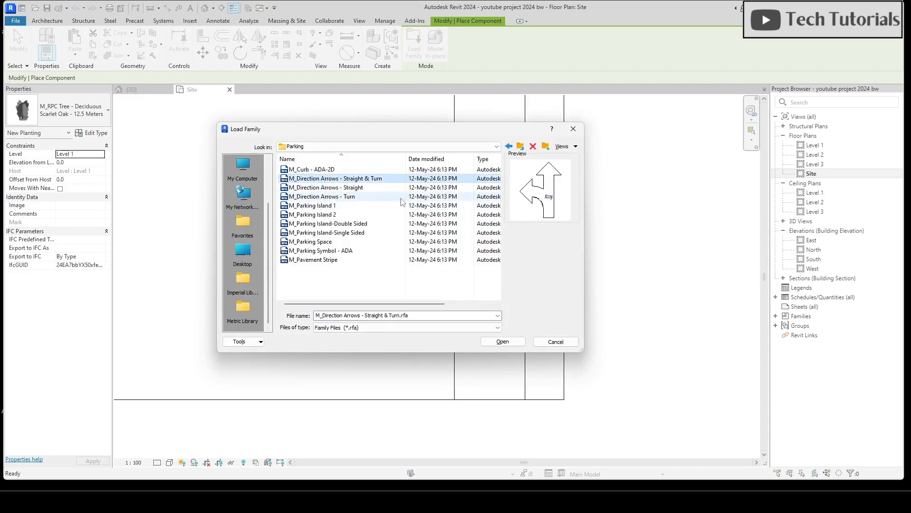
pyautogui.keyDown('ctrl'); pyautogui.click(379, 197); pyautogui.keyUp('ctrl')
pyautogui.keyDown('ctrl'); pyautogui.click(364, 187); pyautogui.keyUp('ctrl')
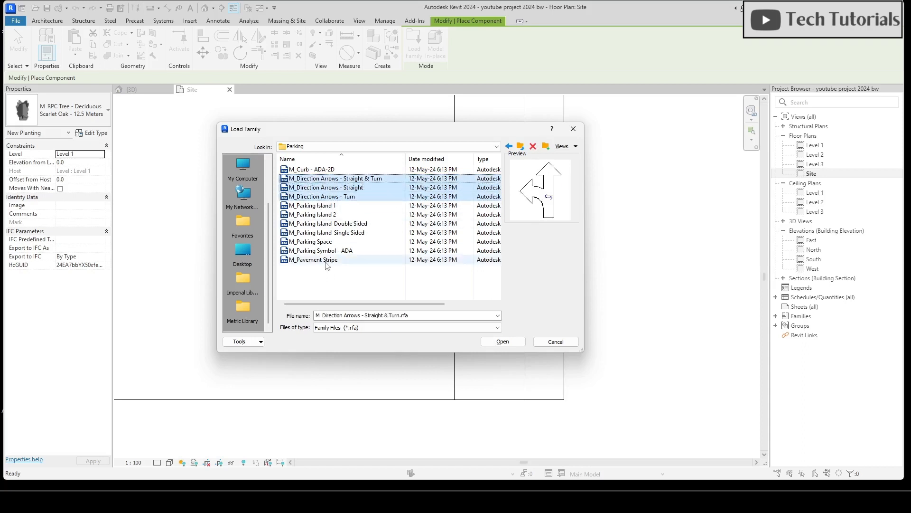
pyautogui.click(327, 261)
pyautogui.click(331, 251)
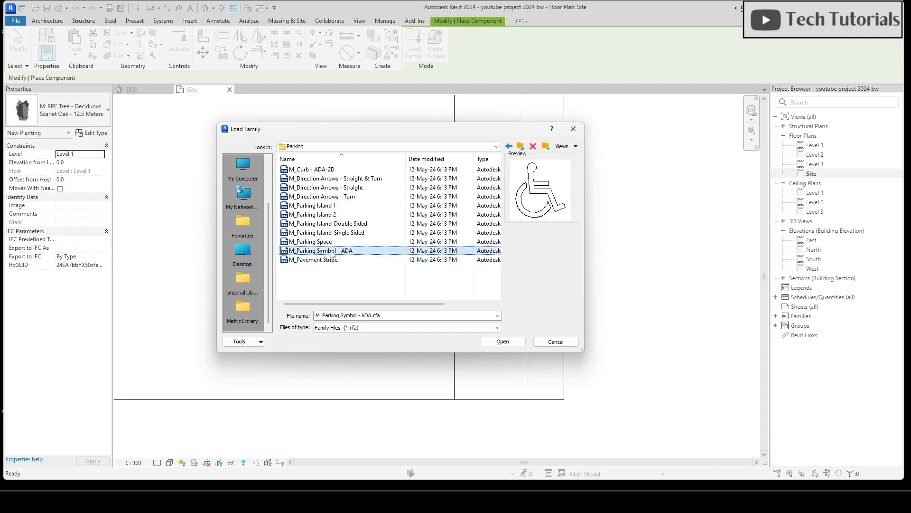
pyautogui.click(332, 242)
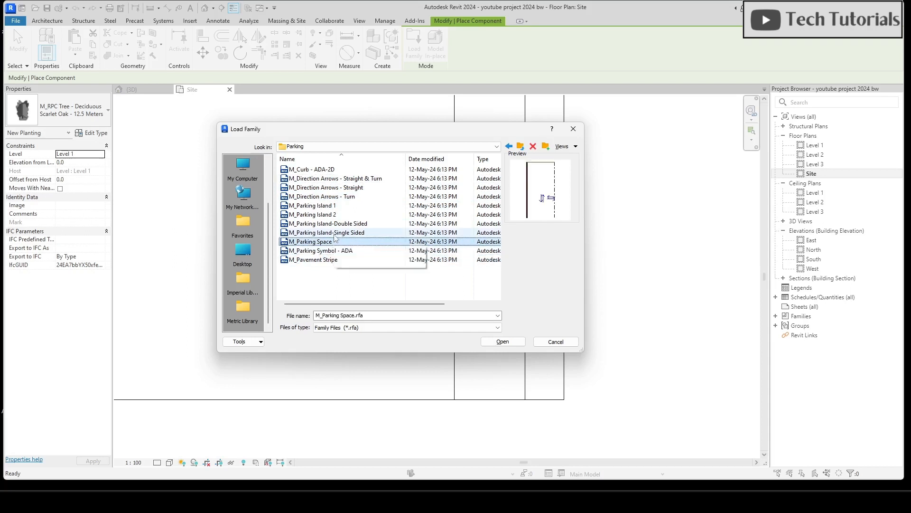
pyautogui.click(336, 232)
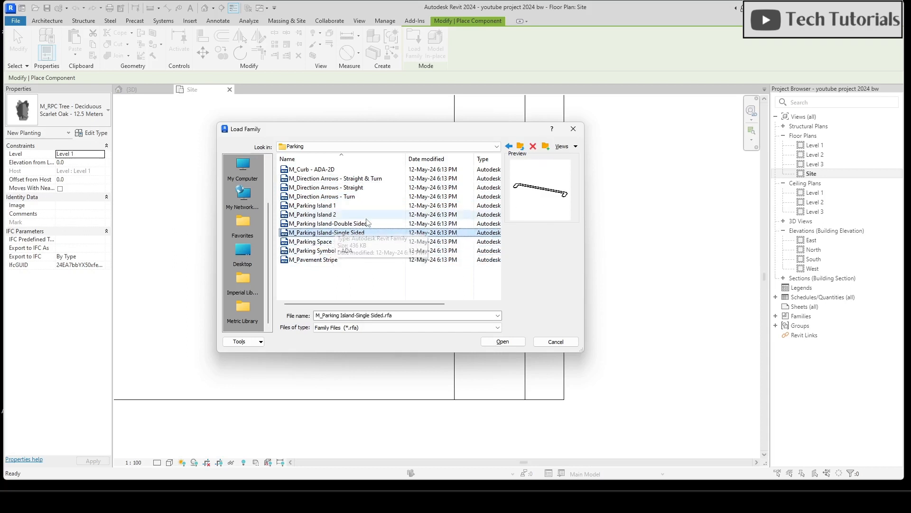
# Load M_Parking Island-Double Sided, the three M_Direction Arrows families and M_Pavement Stripe together, without placing any.
pyautogui.click(361, 224)
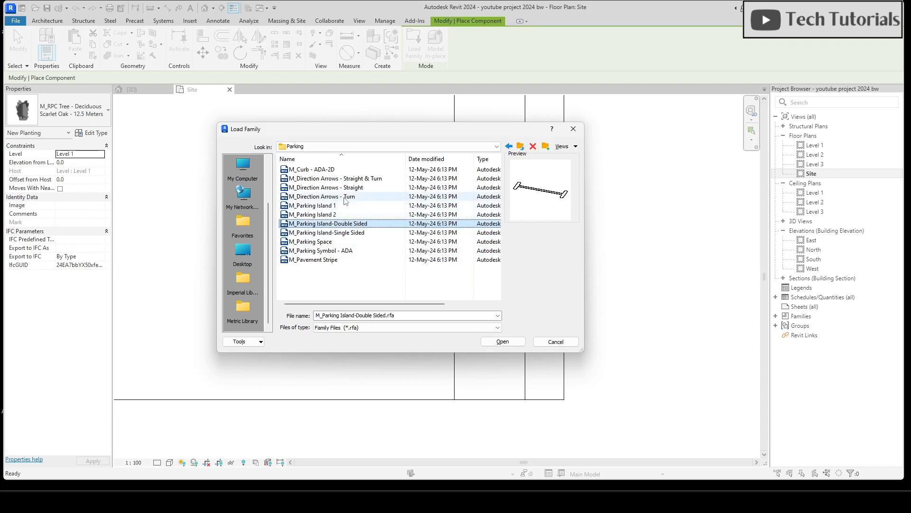
pyautogui.click(349, 196)
pyautogui.click(348, 187)
pyautogui.keyDown('ctrl'); pyautogui.click(337, 179); pyautogui.keyUp('ctrl')
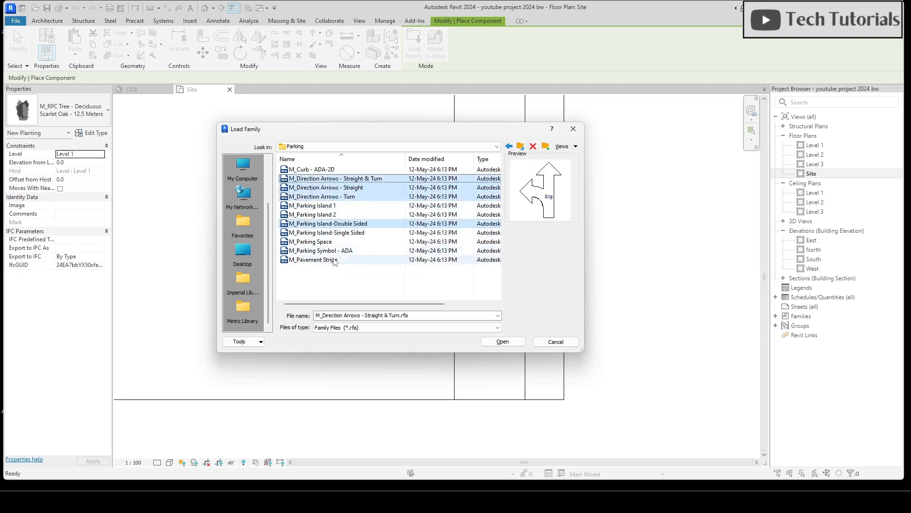
pyautogui.keyDown('ctrl'); pyautogui.click(335, 260); pyautogui.keyUp('ctrl')
pyautogui.click(503, 341)
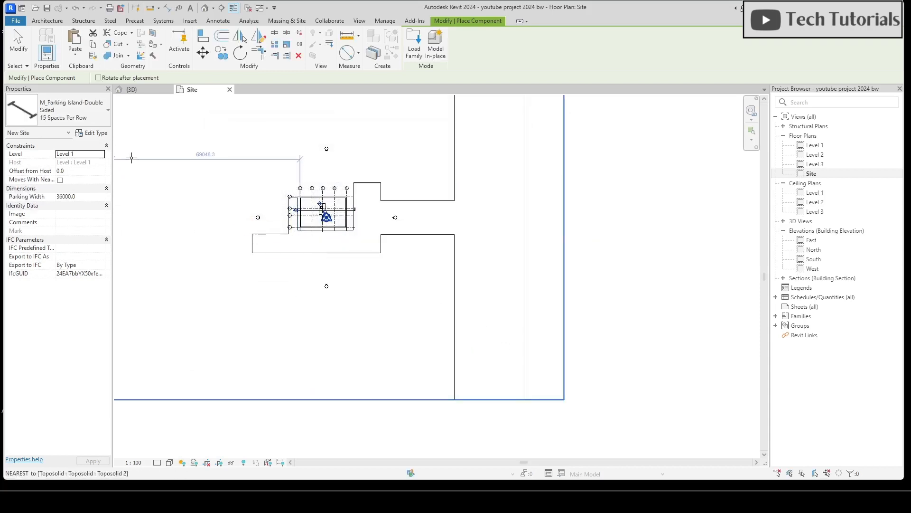
pyautogui.press('Escape')
pyautogui.press('Escape')
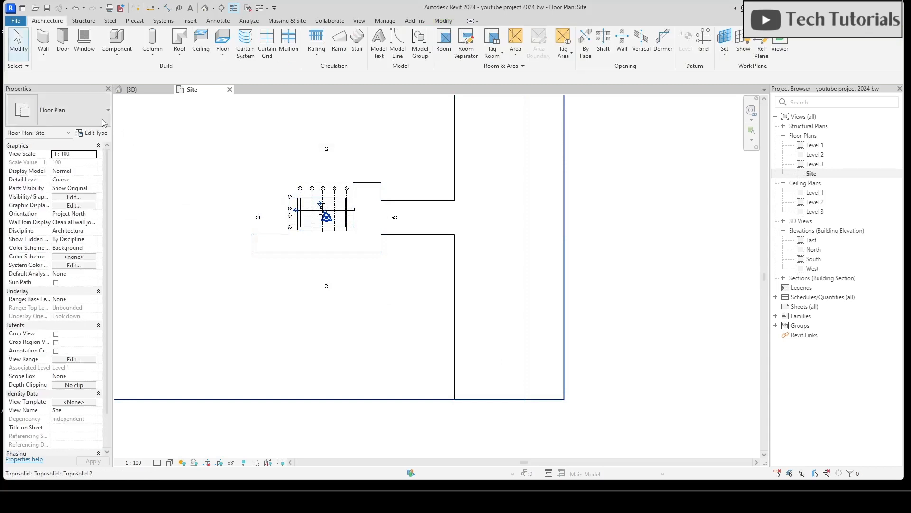
# Place M_Pavement Stripe 5490mm components at intervals along the centre of the main road, starting at its lower end.
pyautogui.click(103, 121)
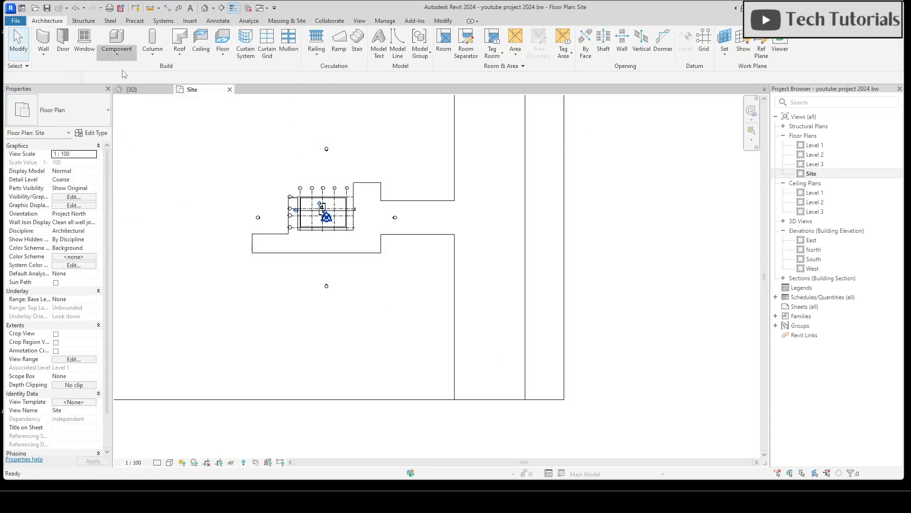
pyautogui.click(117, 40)
pyautogui.click(74, 123)
pyautogui.scroll(-5, 90, 258)
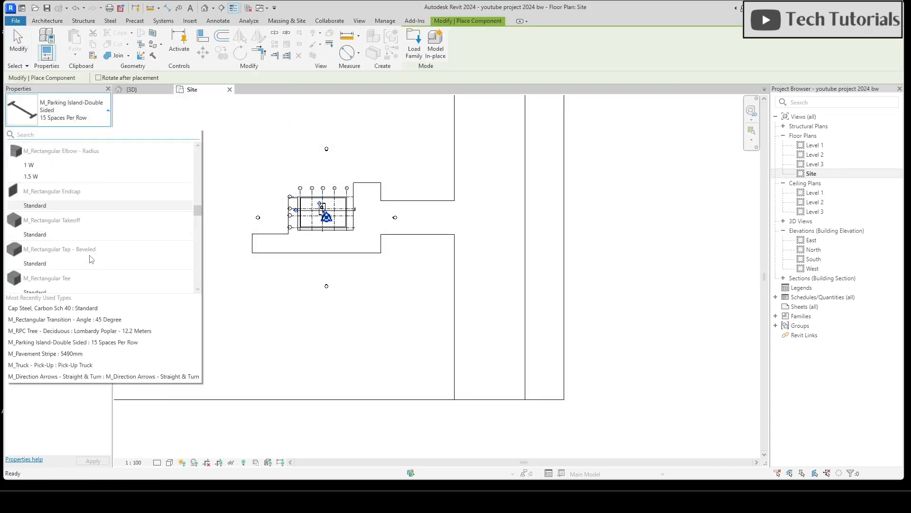
pyautogui.scroll(3, 51, 235)
pyautogui.click(42, 229)
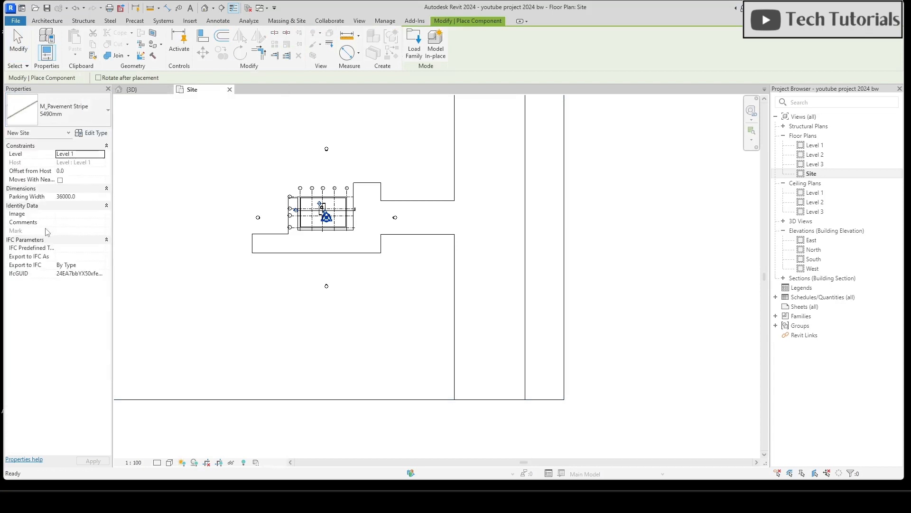
pyautogui.scroll(3, 492, 370)
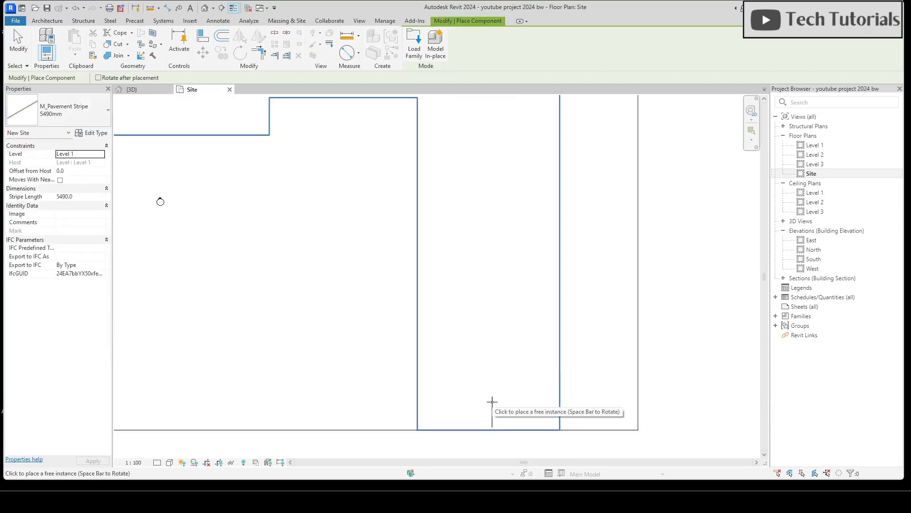
pyautogui.click(492, 394)
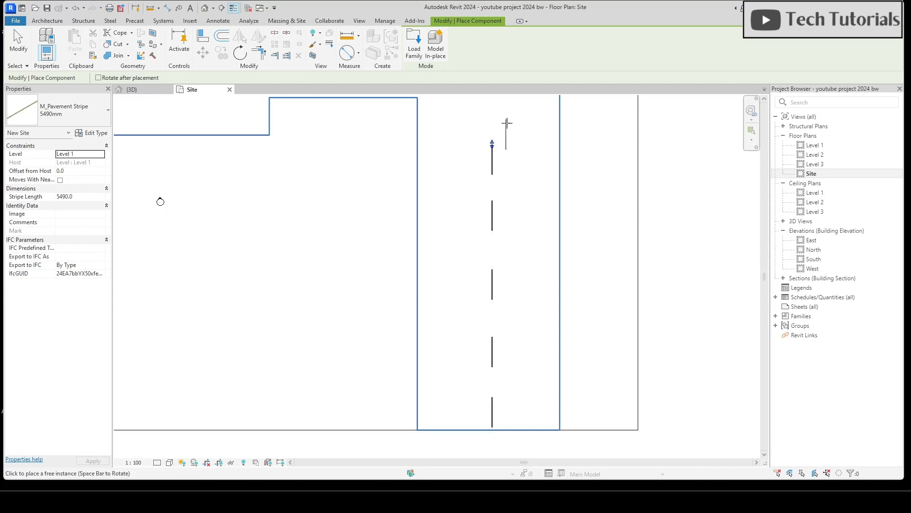
pyautogui.scroll(-3, 507, 123)
pyautogui.scroll(3, 474, 280)
# Continue the dashed centre line of pavement stripes past the driveway junction up to the main road's upper edge.
pyautogui.click(472, 211)
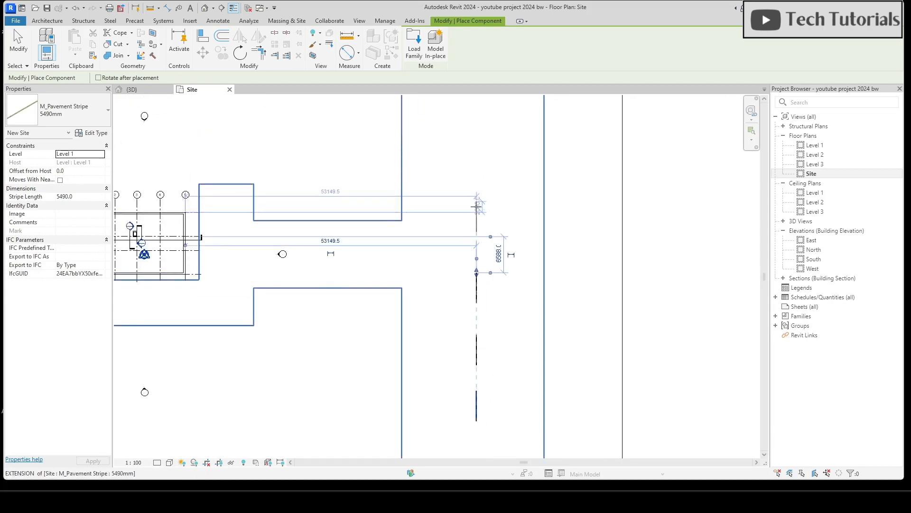
pyautogui.click(476, 201)
pyautogui.click(476, 142)
pyautogui.moveTo(475, 114); pyautogui.dragTo(468, 305, button='middle')
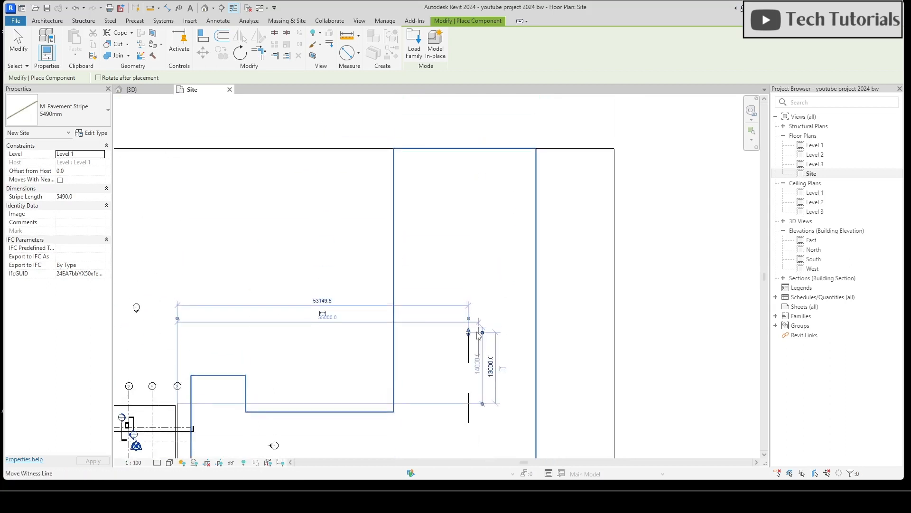
pyautogui.click(470, 244)
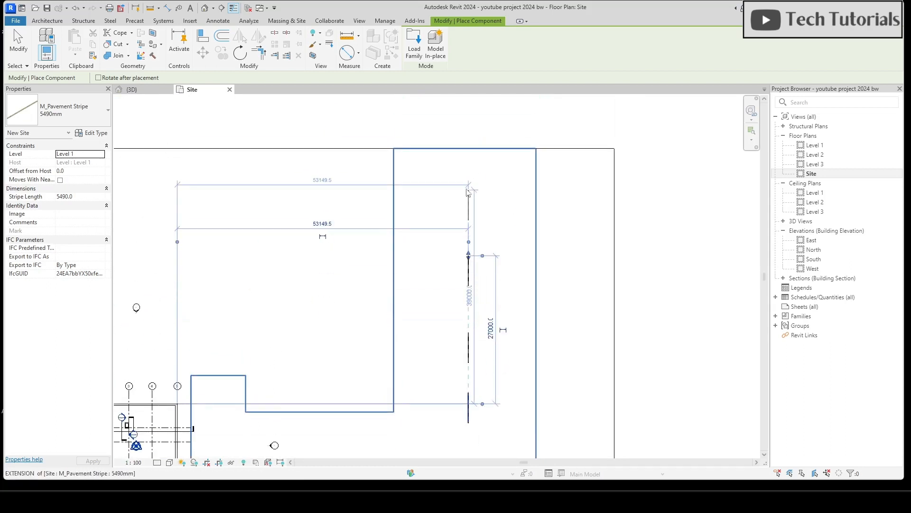
pyautogui.click(468, 190)
pyautogui.click(468, 150)
pyautogui.press('Escape')
pyautogui.press('Escape')
# Create similar pavement stripes from an existing one, rotated horizontally, and place two along the centre of the driveway.
pyautogui.scroll(-2, 498, 199)
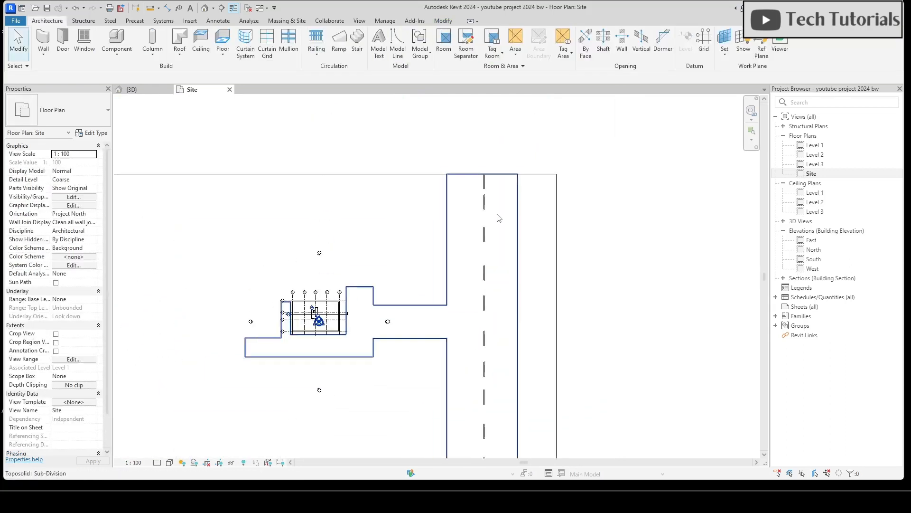
pyautogui.scroll(-2, 490, 271)
pyautogui.scroll(4, 433, 313)
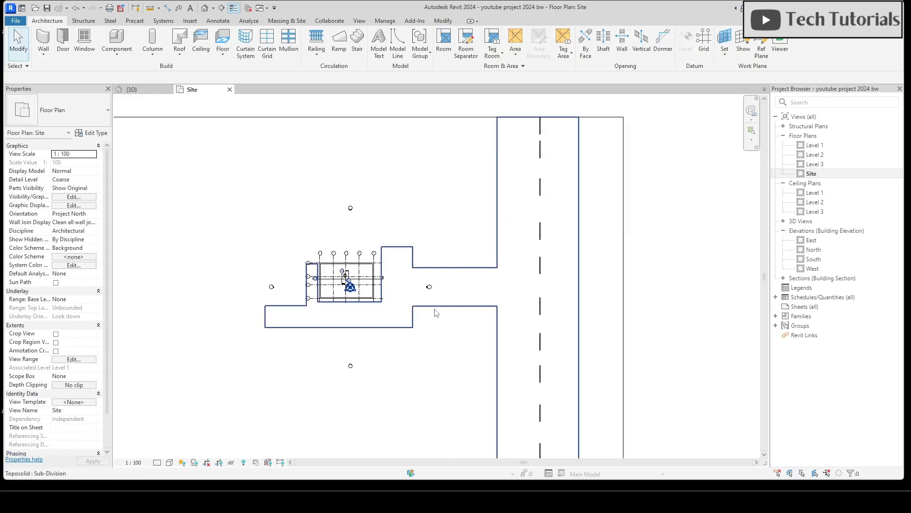
pyautogui.click(591, 266)
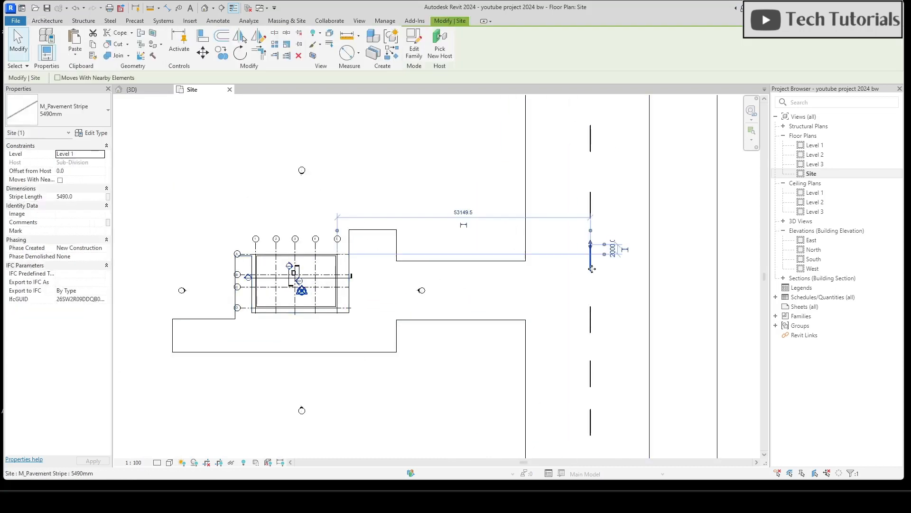
pyautogui.press('c')
pyautogui.press('s')
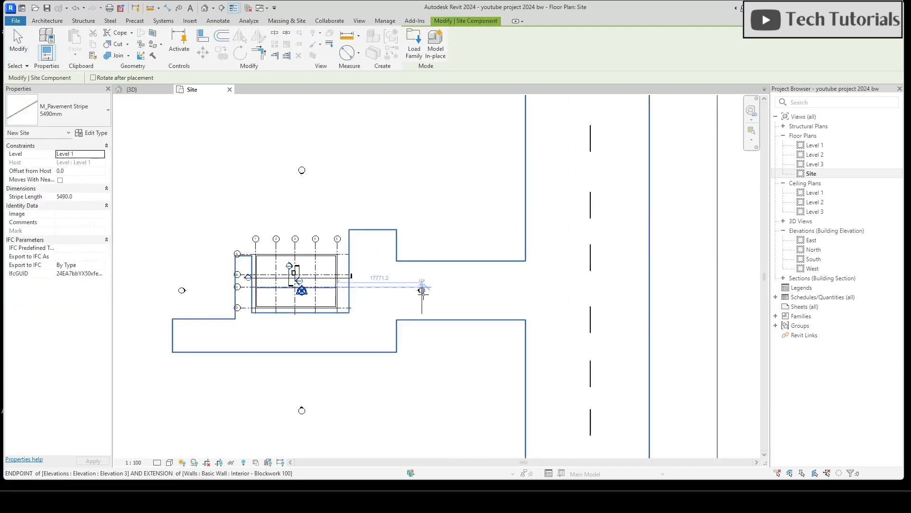
pyautogui.scroll(3, 422, 289)
pyautogui.press('space')
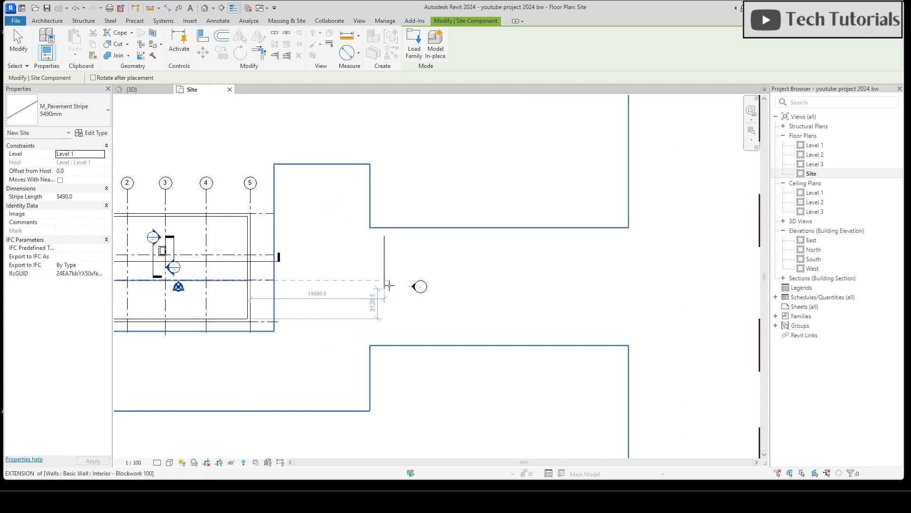
pyautogui.scroll(3, 392, 286)
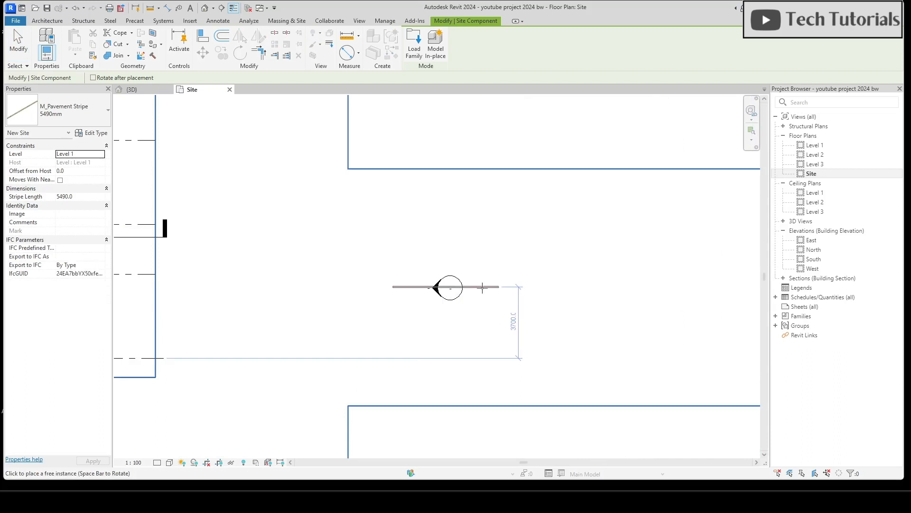
pyautogui.click(483, 287)
pyautogui.scroll(-3, 389, 290)
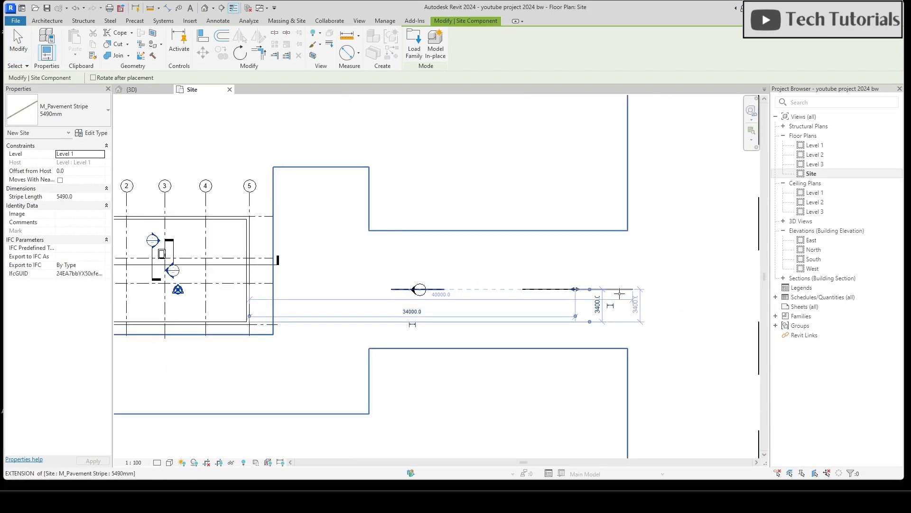
pyautogui.moveTo(620, 292); pyautogui.dragTo(386, 305, button='middle')
pyautogui.press('Escape')
pyautogui.press('Escape')
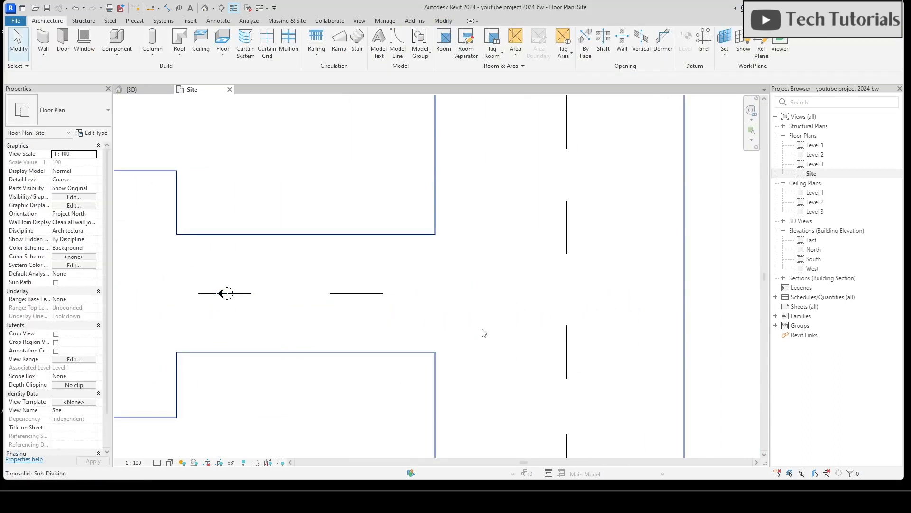
# Place M_Direction Arrows - Straight components pointing up the main road, at intervals along the lower part of its left lane.
pyautogui.scroll(-3, 482, 330)
pyautogui.moveTo(484, 331); pyautogui.dragTo(494, 287, button='middle')
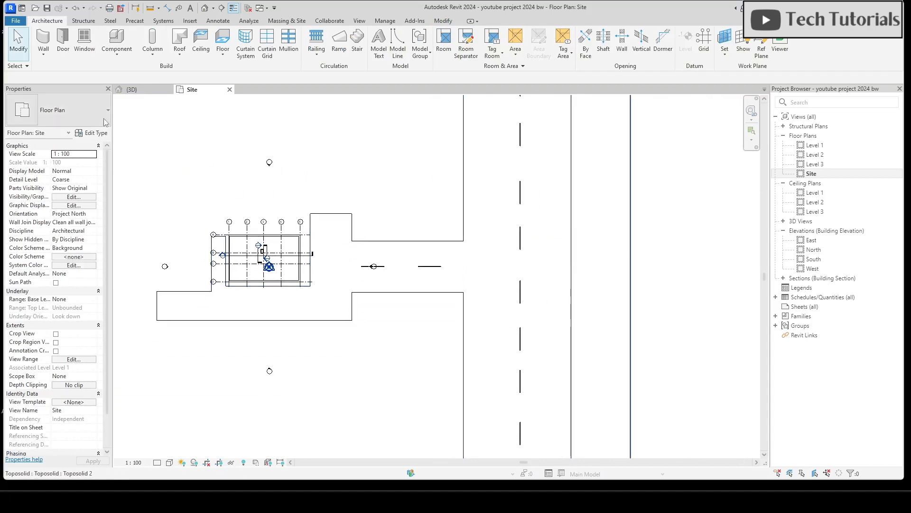
pyautogui.click(118, 53)
pyautogui.click(127, 71)
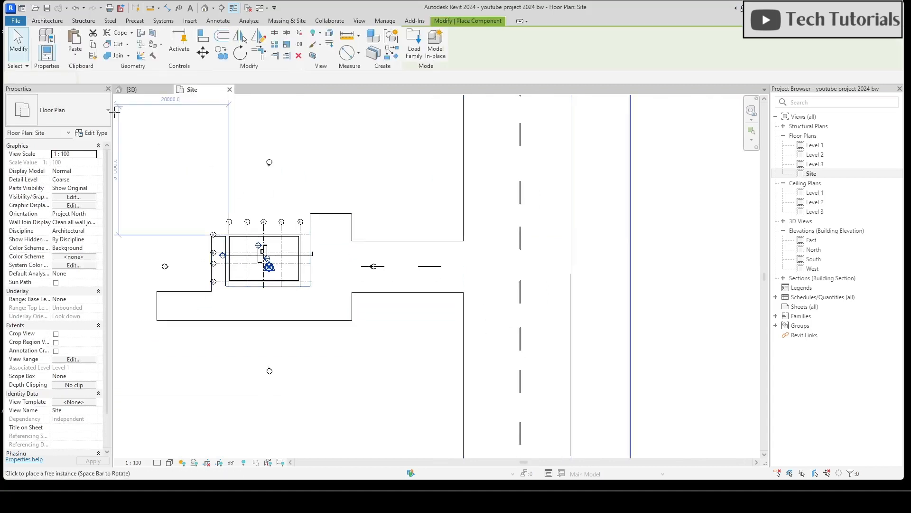
pyautogui.click(87, 124)
pyautogui.scroll(3, 55, 218)
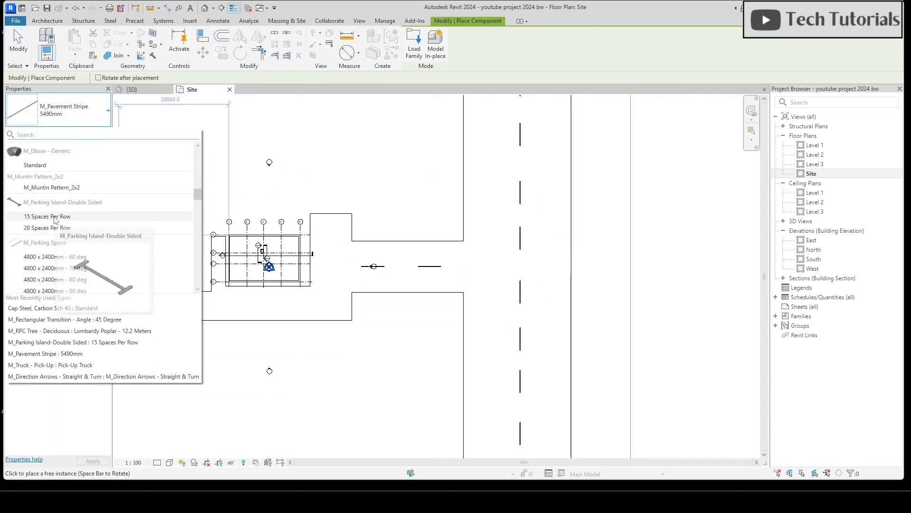
pyautogui.scroll(4, 57, 204)
pyautogui.click(57, 205)
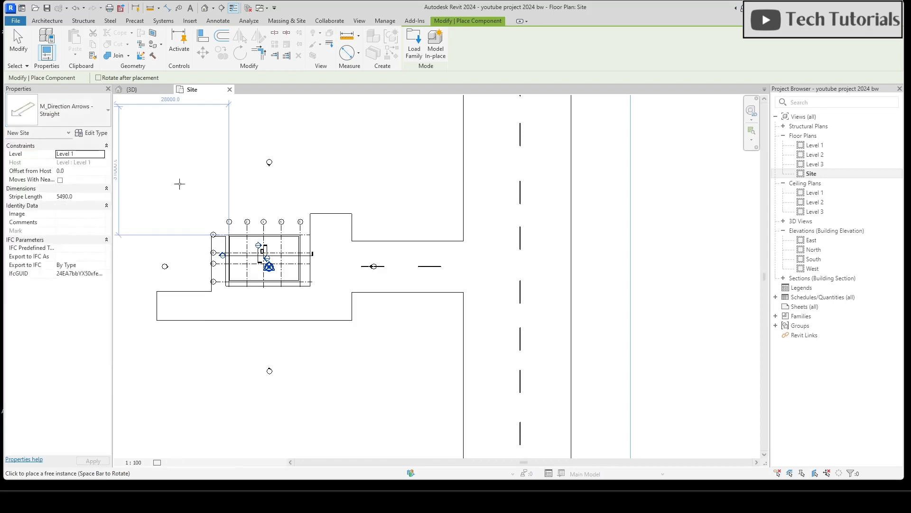
pyautogui.scroll(-3, 266, 251)
pyautogui.scroll(3, 342, 351)
pyautogui.scroll(2, 397, 365)
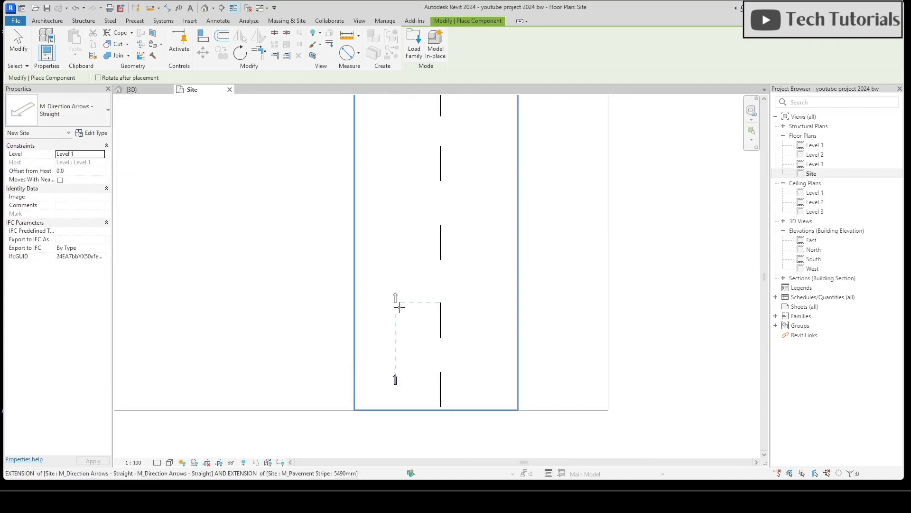
pyautogui.click(399, 230)
pyautogui.click(399, 149)
# Continue the upward straight arrows in the main road's left lane, past the driveway junction to the road's upper edge.
pyautogui.scroll(1, 409, 122)
pyautogui.moveTo(409, 122); pyautogui.dragTo(411, 338, button='middle')
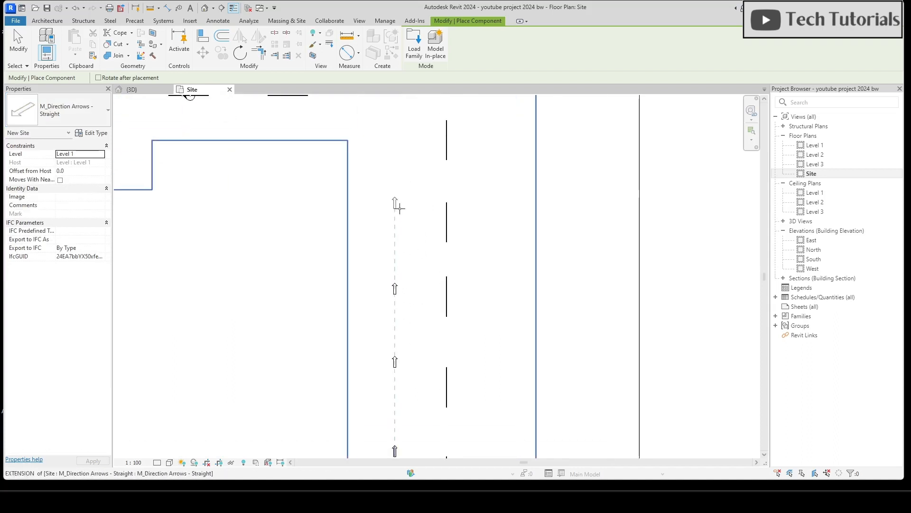
pyautogui.moveTo(405, 164); pyautogui.dragTo(397, 321, button='middle')
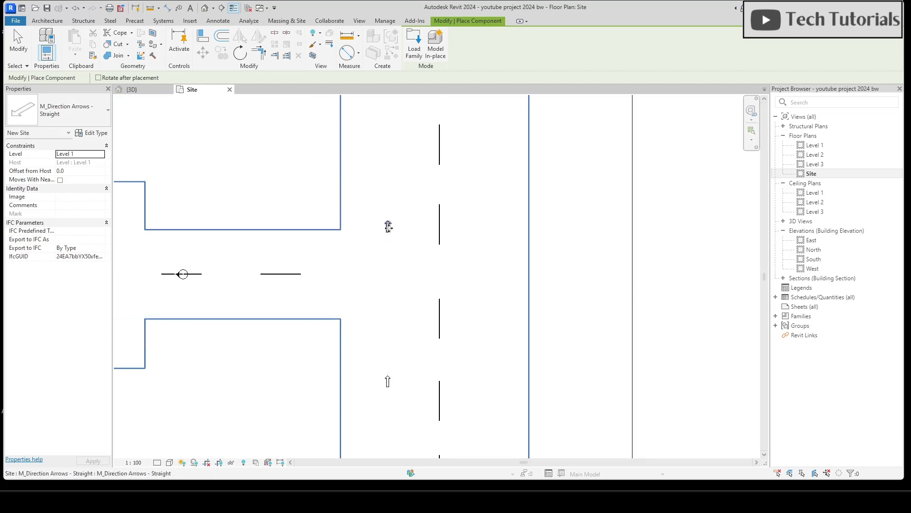
pyautogui.moveTo(406, 148); pyautogui.dragTo(403, 356, button='middle')
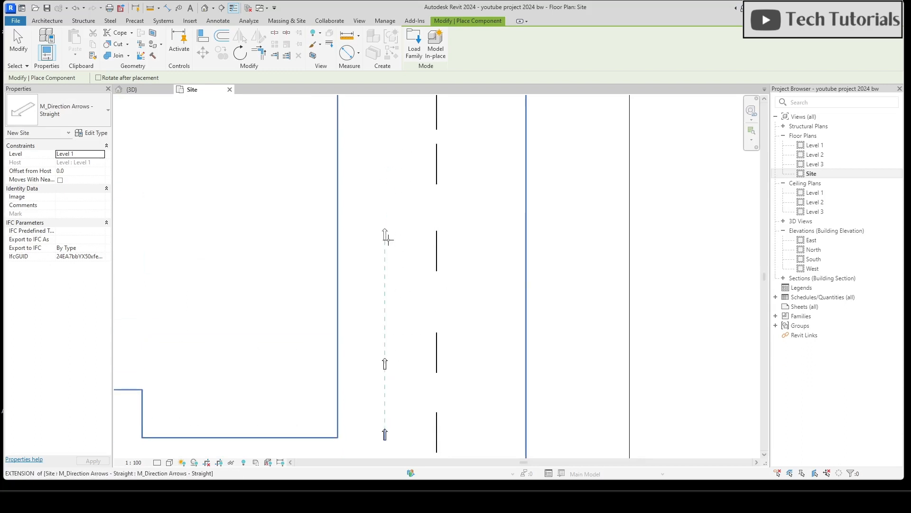
pyautogui.moveTo(388, 238); pyautogui.dragTo(382, 349, button='middle')
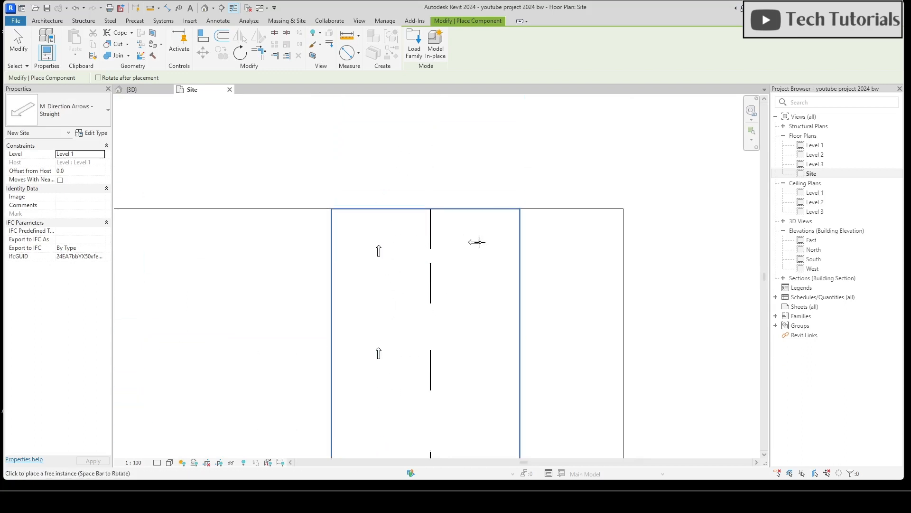
# Place straight direction arrows rotated to point down in the main road's right lane, starting at its upper end.
pyautogui.scroll(-2, 479, 244)
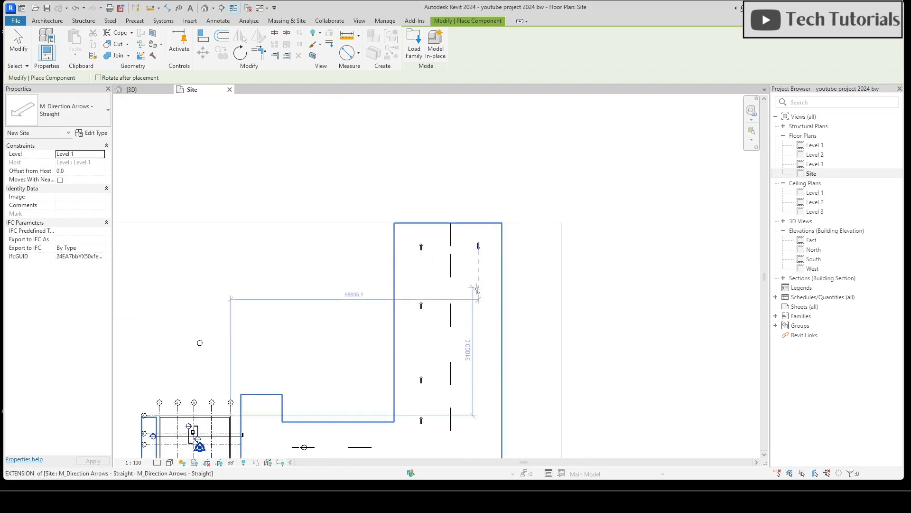
pyautogui.click(478, 287)
pyautogui.scroll(-2, 471, 245)
pyautogui.click(474, 314)
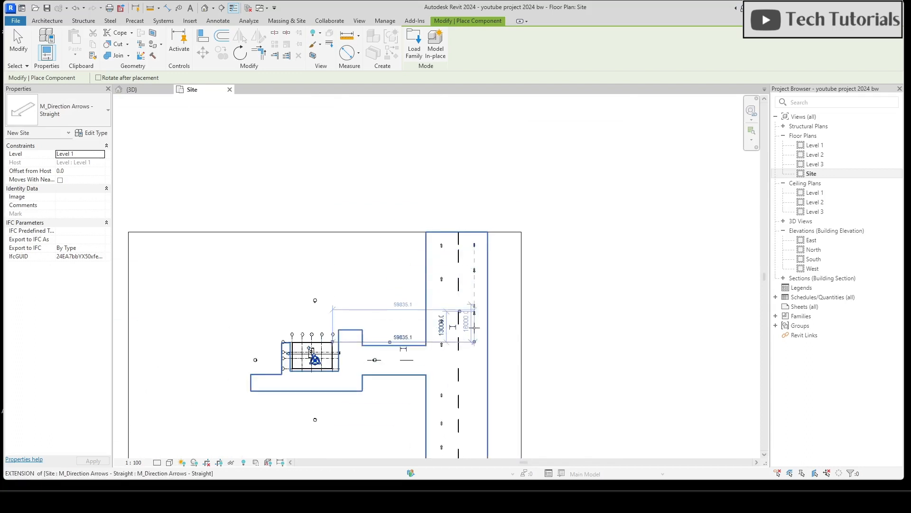
# Continue the downward arrows in the right lane past the driveway junction to the main road's lower end, and finish placing.
pyautogui.scroll(3, 468, 391)
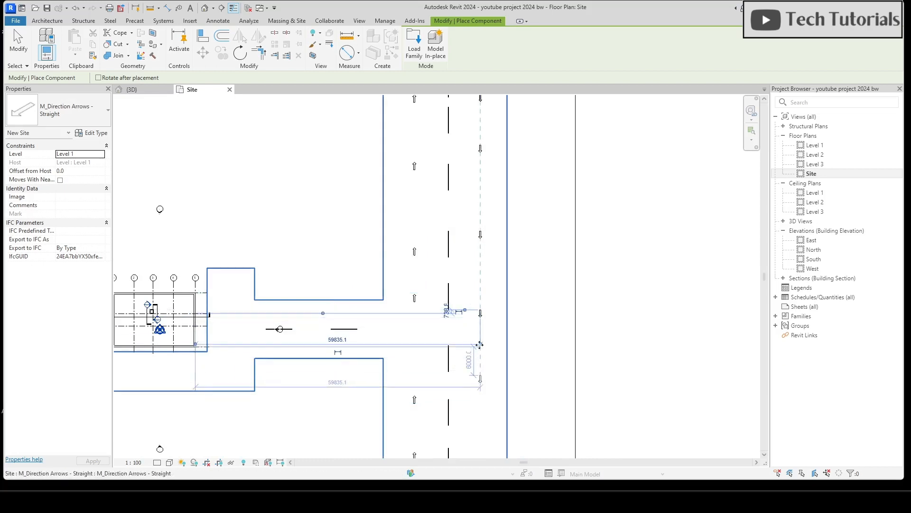
pyautogui.scroll(1, 473, 395)
pyautogui.moveTo(474, 396); pyautogui.dragTo(471, 244, button='middle')
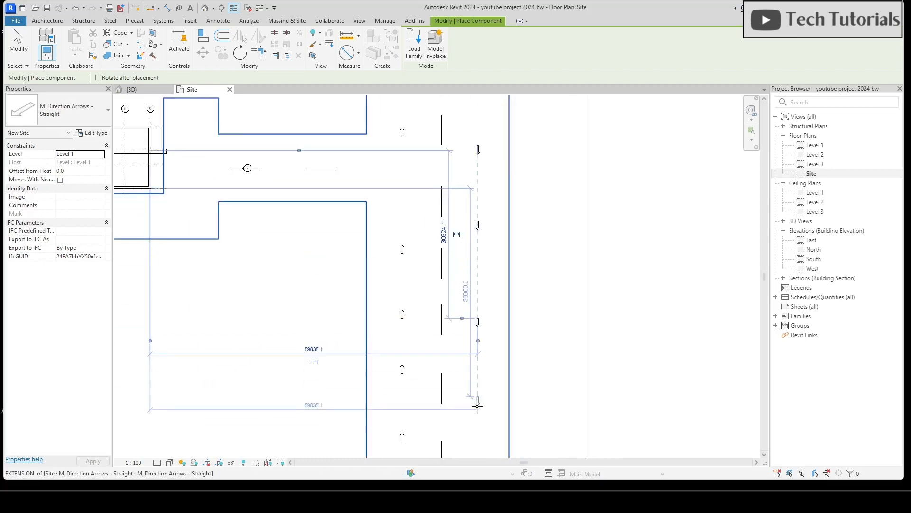
pyautogui.keyDown('ctrl'); pyautogui.scroll(-4, 477, 409); pyautogui.keyUp('ctrl')
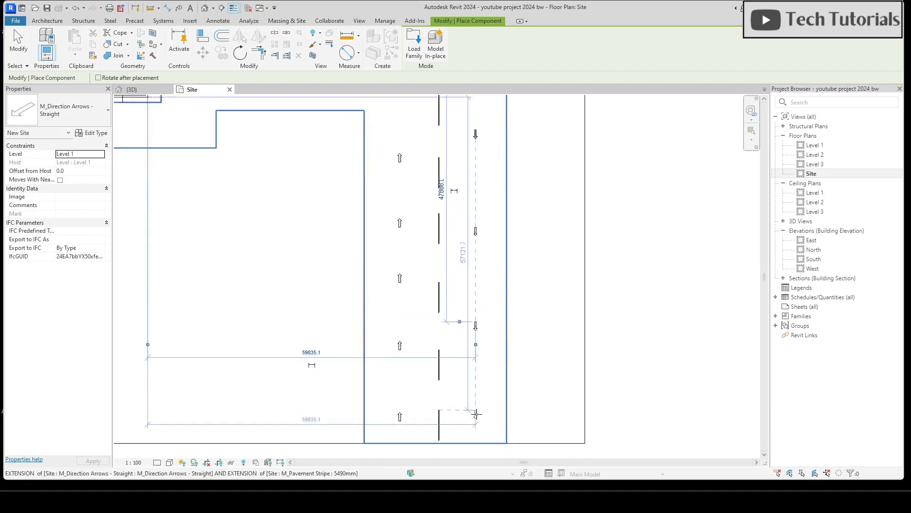
pyautogui.press('Escape')
pyautogui.press('Escape')
# Place one M_Direction Arrows - Straight & Turn component in the main road's left lane at the driveway junction, turning towards the driveway.
pyautogui.moveTo(417, 368); pyautogui.dragTo(446, 437, button='middle')
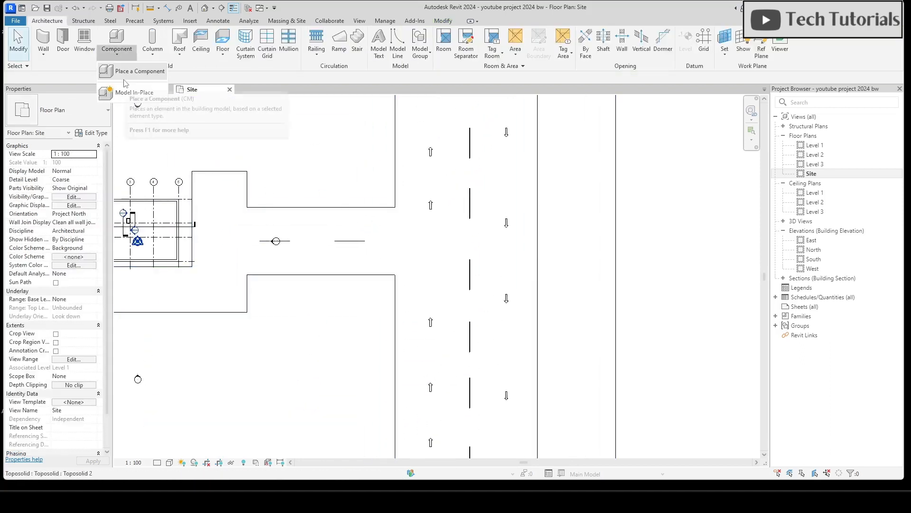
pyautogui.click(122, 53)
pyautogui.click(99, 121)
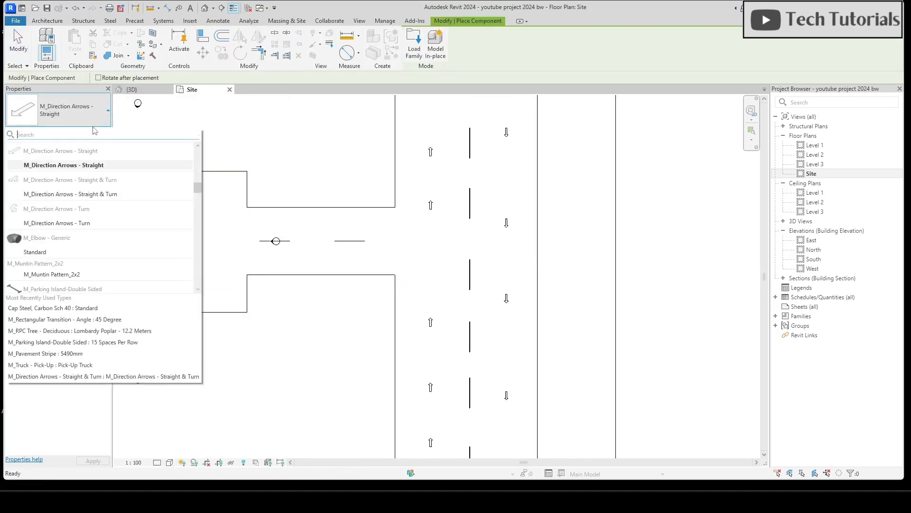
pyautogui.click(70, 194)
pyautogui.scroll(4, 430, 268)
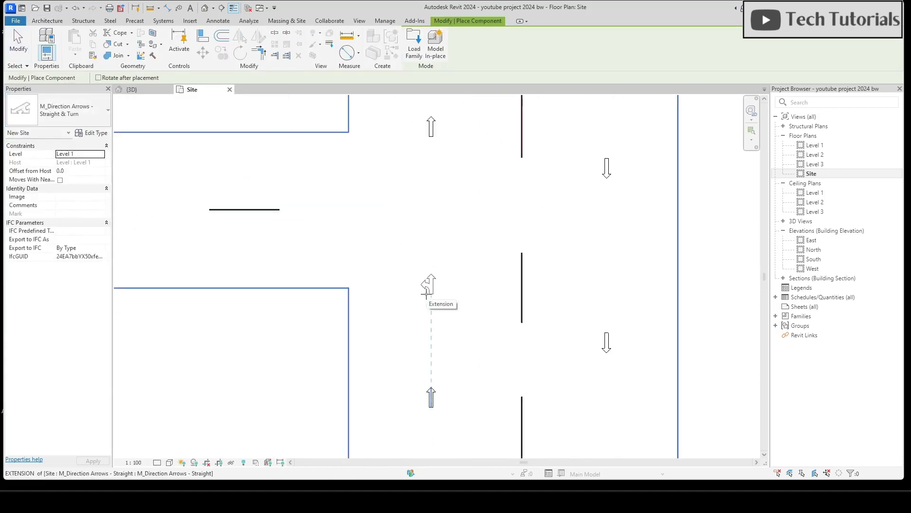
pyautogui.click(426, 293)
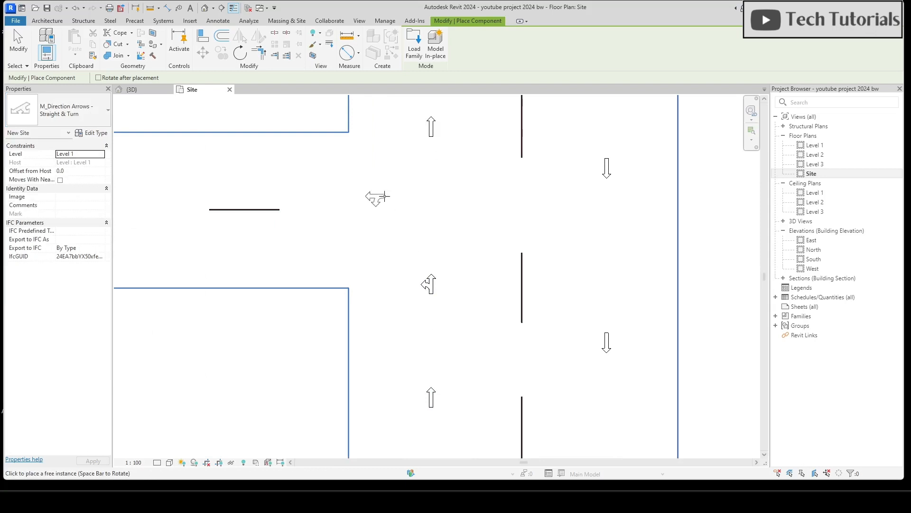
pyautogui.scroll(-2, 424, 266)
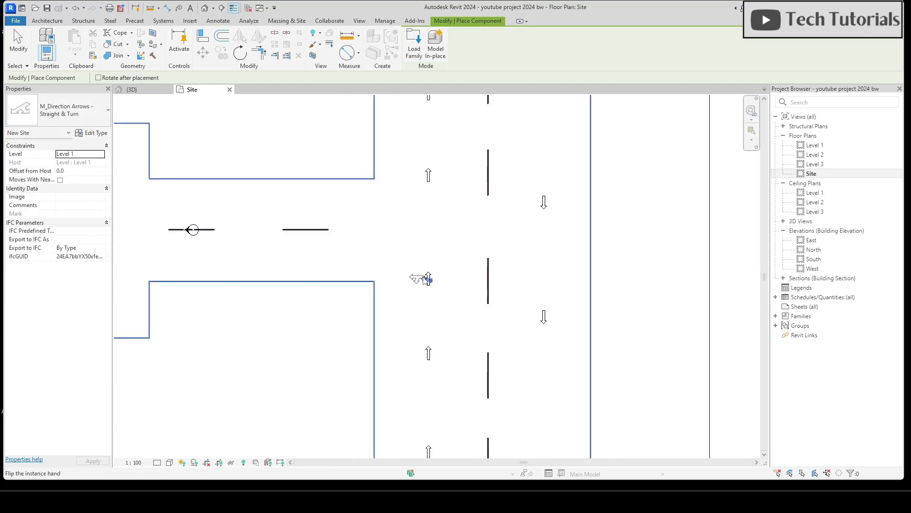
pyautogui.press('Escape')
# Create similar straight arrows from an existing one and place one in each driveway lane, pointing in opposite directions.
pyautogui.click(430, 179)
pyautogui.press('c')
pyautogui.press('s')
pyautogui.scroll(3, 266, 271)
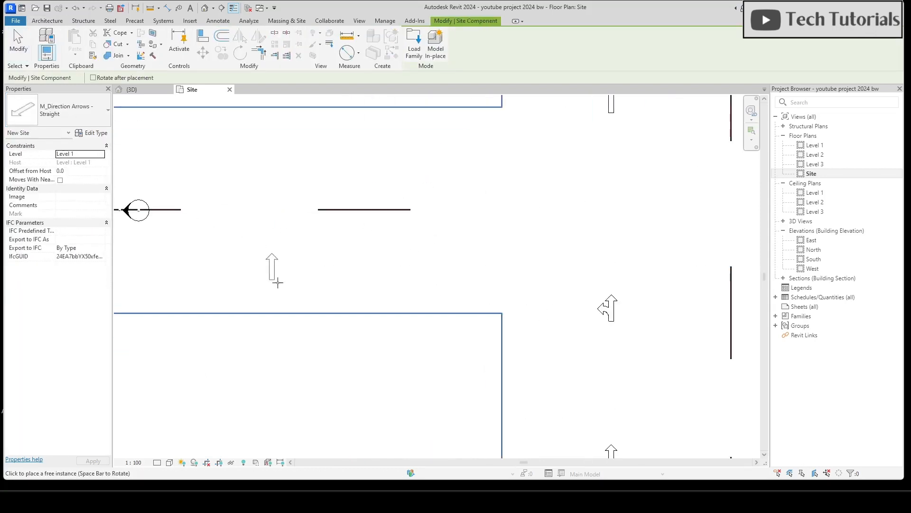
pyautogui.scroll(-2, 324, 272)
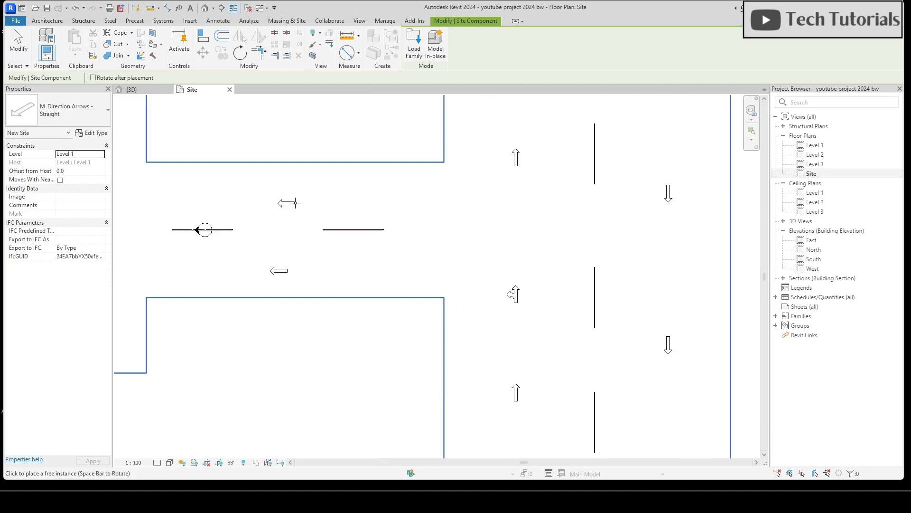
pyautogui.scroll(-3, 452, 234)
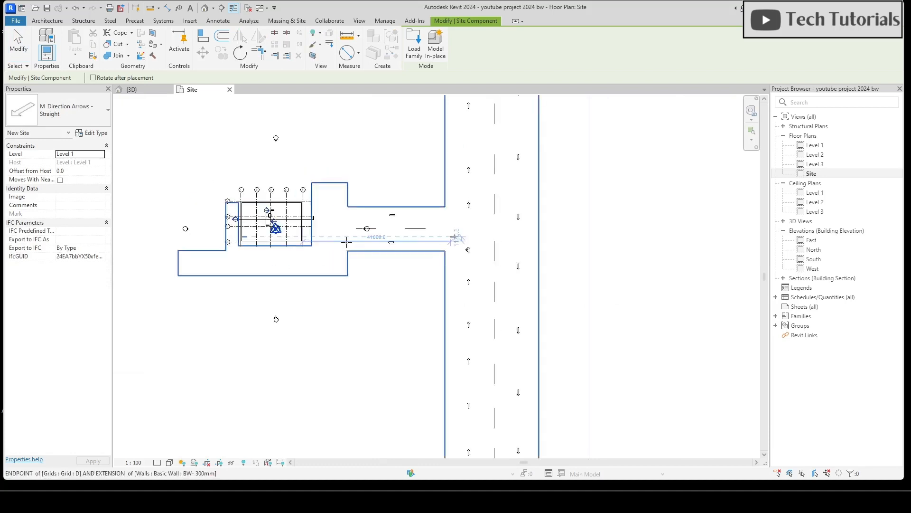
# Place three left-pointing straight arrows in a row along the road below the building, and finish placing.
pyautogui.scroll(2, 367, 257)
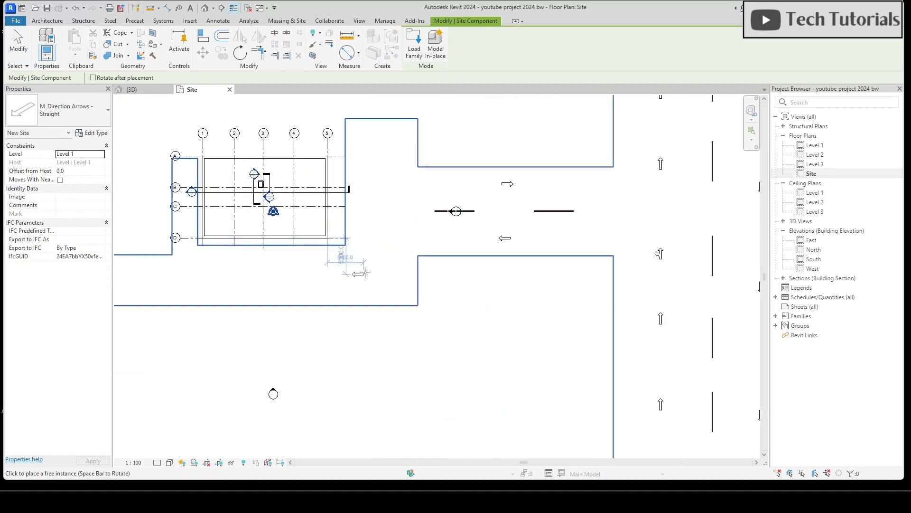
pyautogui.click(364, 273)
pyautogui.moveTo(365, 273); pyautogui.dragTo(574, 274, button='middle')
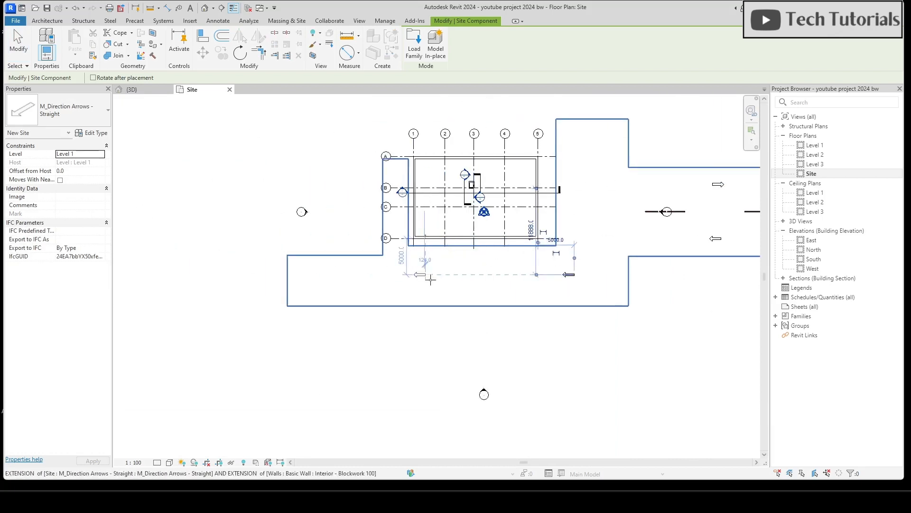
pyautogui.click(459, 278)
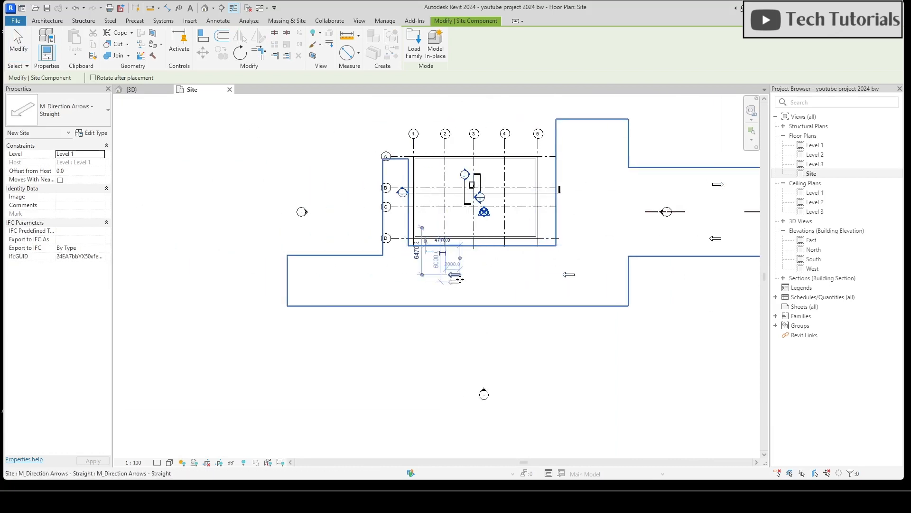
pyautogui.click(349, 278)
pyautogui.press('Escape')
pyautogui.press('Escape')
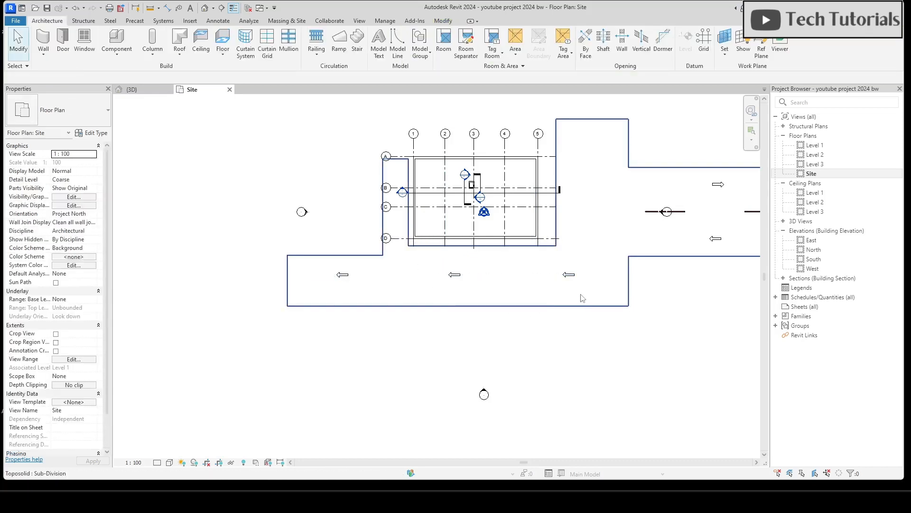
# Move the three arrows below the building together slightly downward to centre them on the road.
pyautogui.click(343, 275)
pyautogui.keyDown('ctrl'); pyautogui.click(454, 275); pyautogui.keyUp('ctrl')
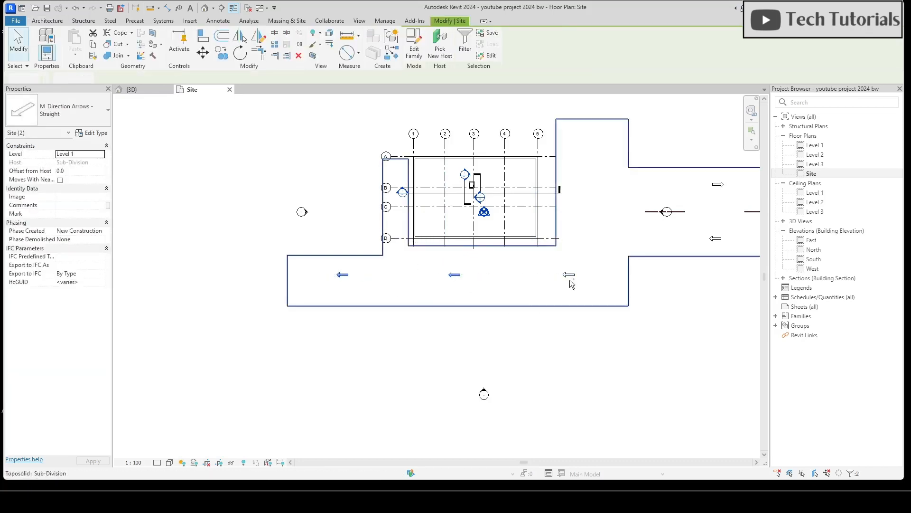
pyautogui.keyDown('ctrl'); pyautogui.click(569, 274); pyautogui.keyUp('ctrl')
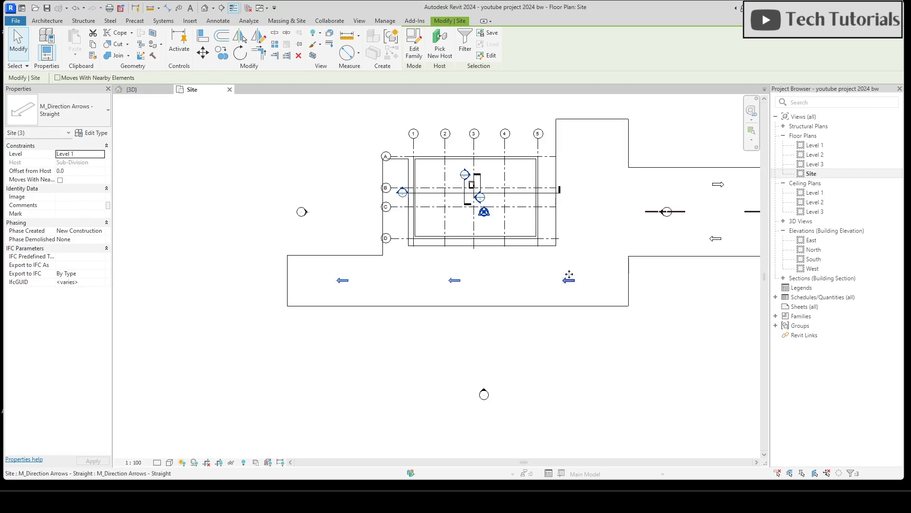
pyautogui.press('Escape')
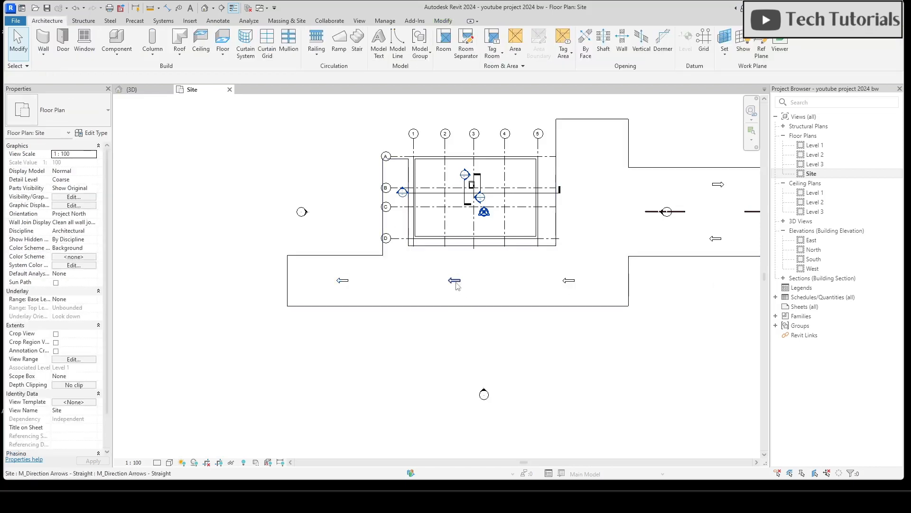
# Place three M_Parking Space 4800 x 2400mm - 90 deg components side by side in the asphalt bay beside the building.
pyautogui.scroll(-1, 382, 269)
pyautogui.scroll(3, 542, 169)
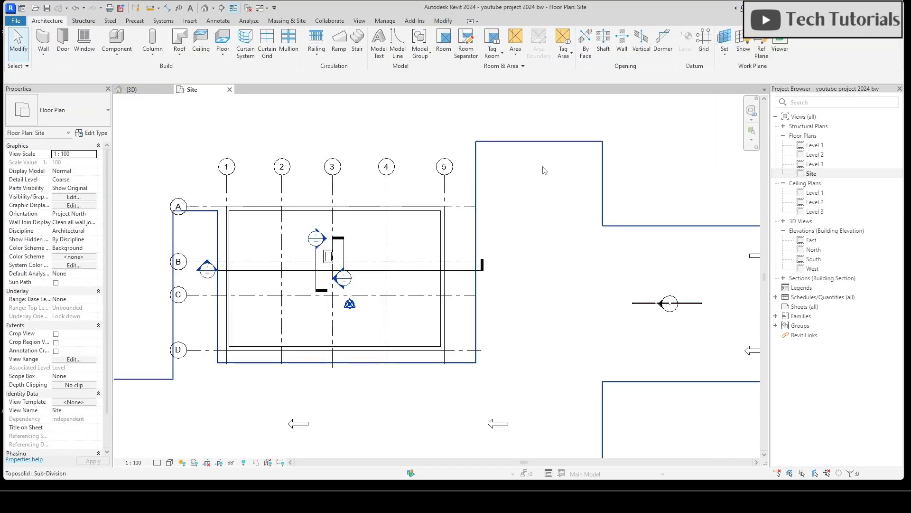
pyautogui.moveTo(522, 179); pyautogui.dragTo(418, 197, button='middle')
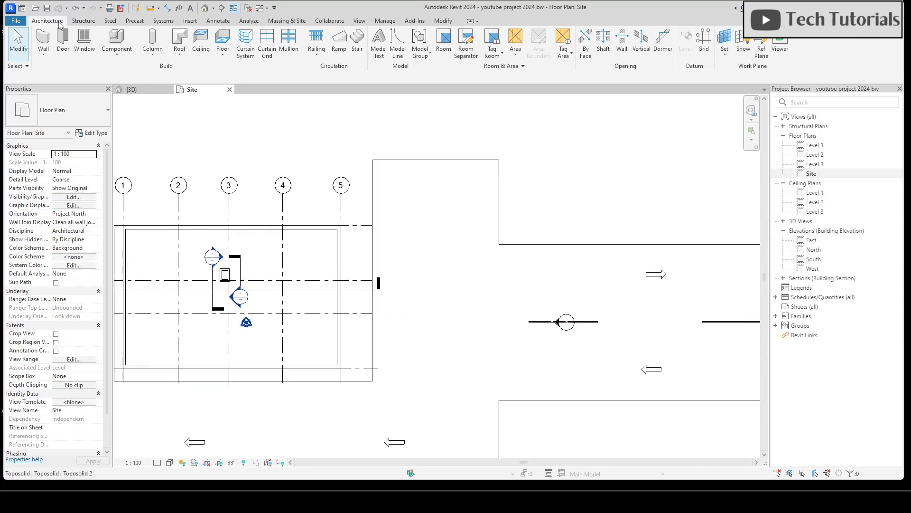
pyautogui.click(286, 20)
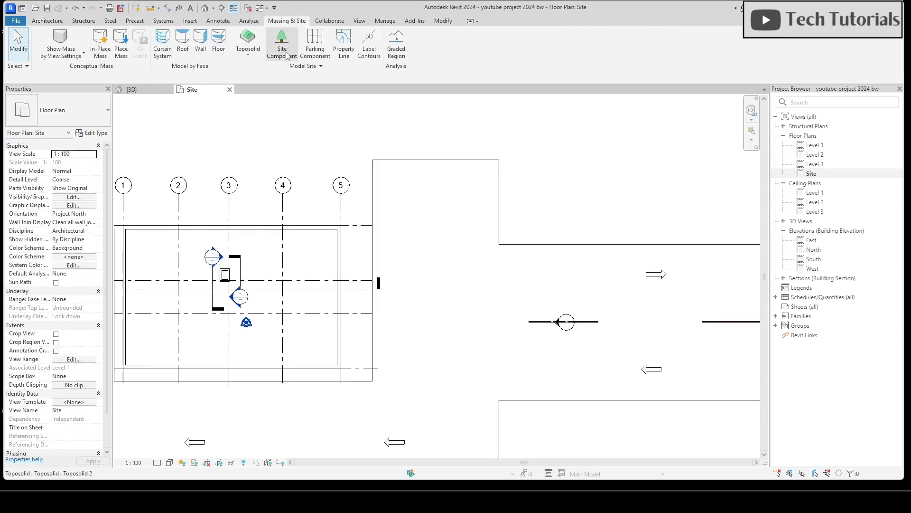
pyautogui.click(314, 43)
pyautogui.scroll(3, 388, 195)
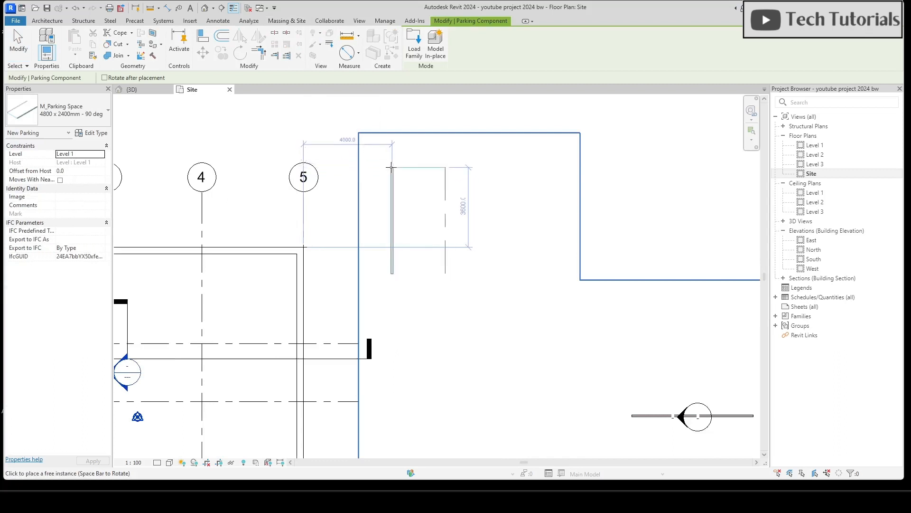
pyautogui.click(380, 154)
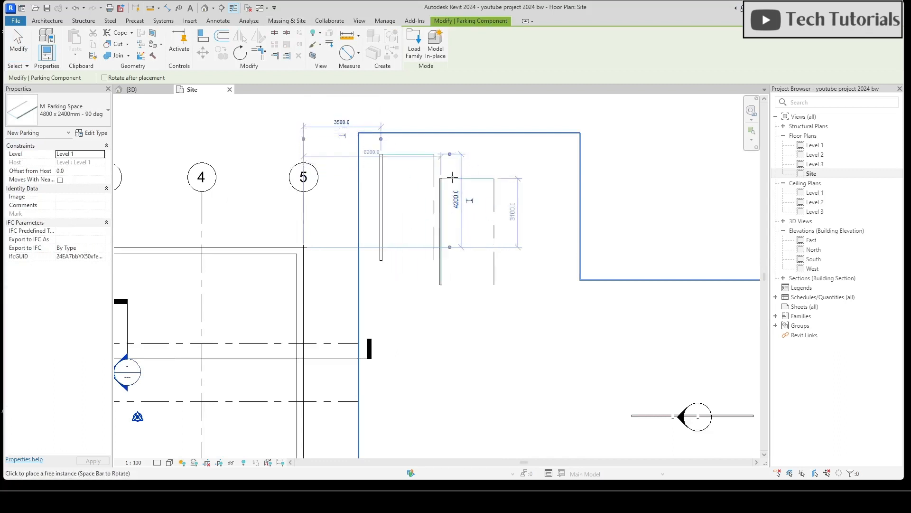
pyautogui.click(435, 154)
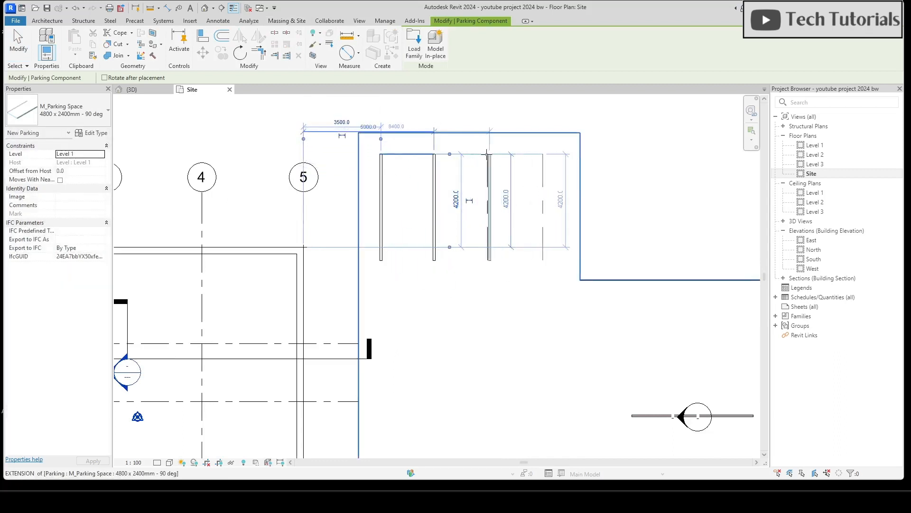
pyautogui.click(489, 153)
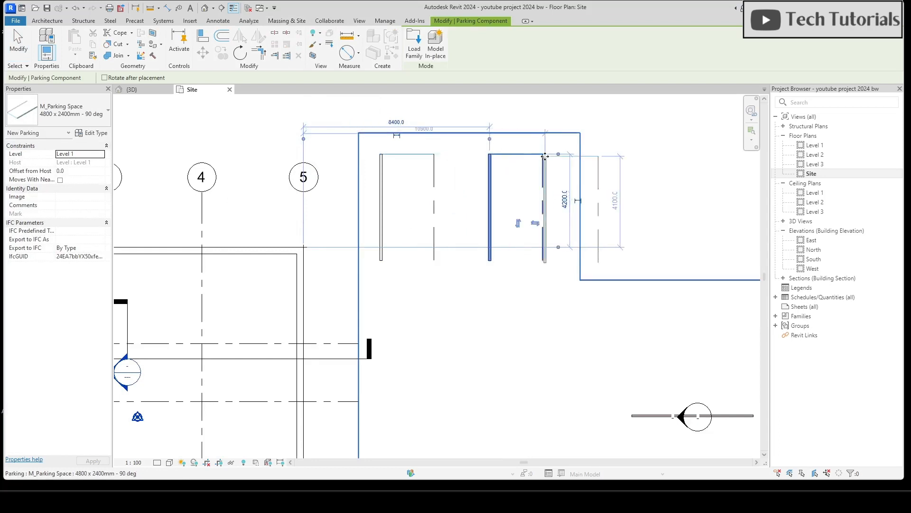
pyautogui.press('Escape')
pyautogui.press('Escape')
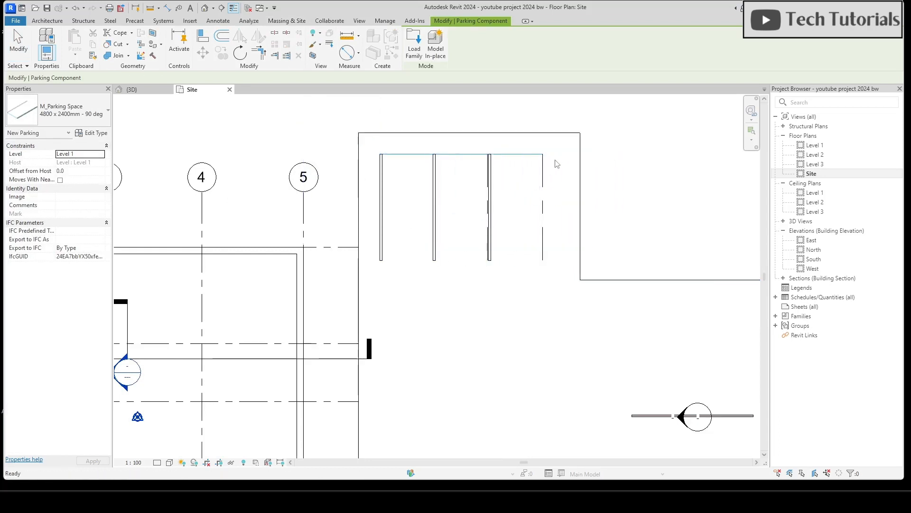
# Nudge the third parking space against its neighbour and align its end line with the other spaces.
pyautogui.scroll(4, 497, 195)
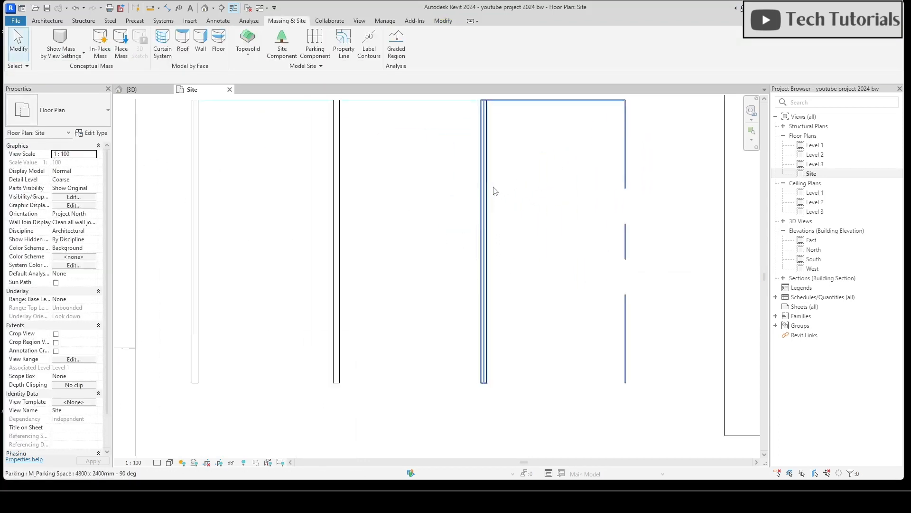
pyautogui.click(543, 156)
pyautogui.press('Left')
pyautogui.press('Left')
pyautogui.press('Left')
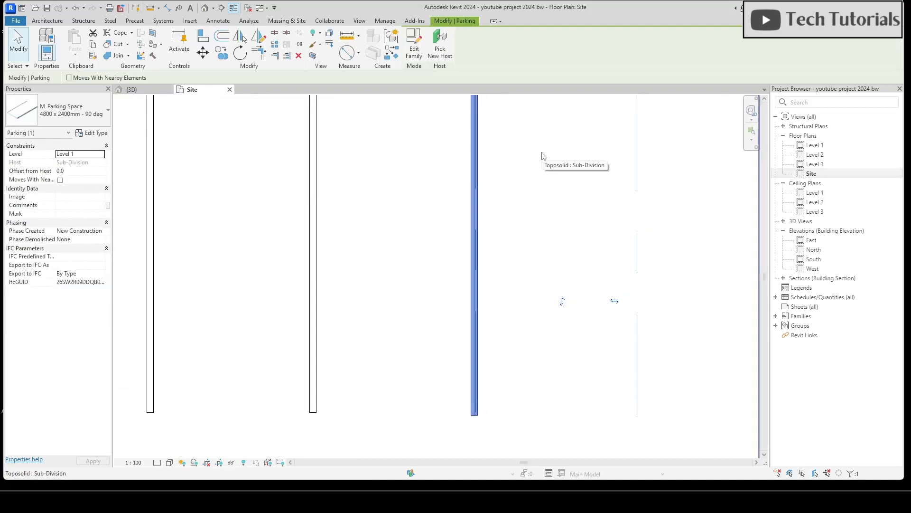
pyautogui.scroll(-1, 542, 152)
pyautogui.scroll(2, 542, 152)
pyautogui.scroll(-2, 542, 153)
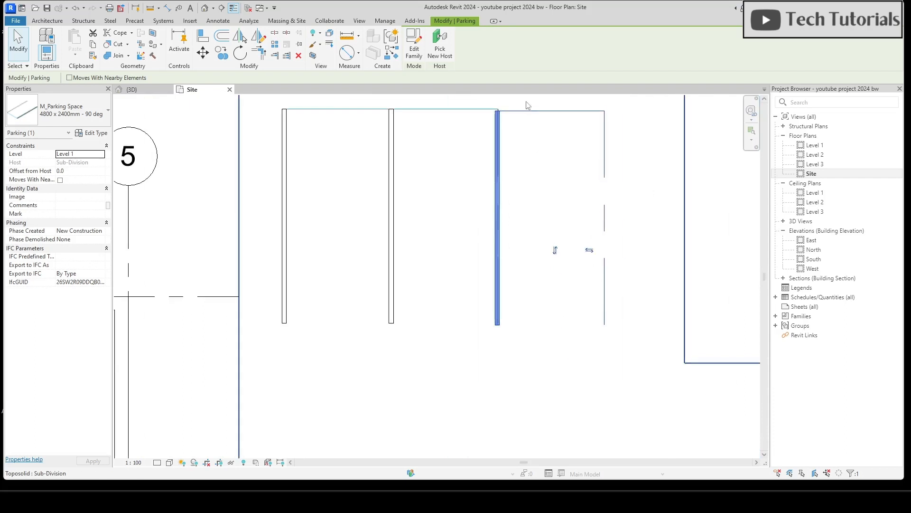
pyautogui.scroll(2, 526, 102)
pyautogui.press('a')
pyautogui.press('l')
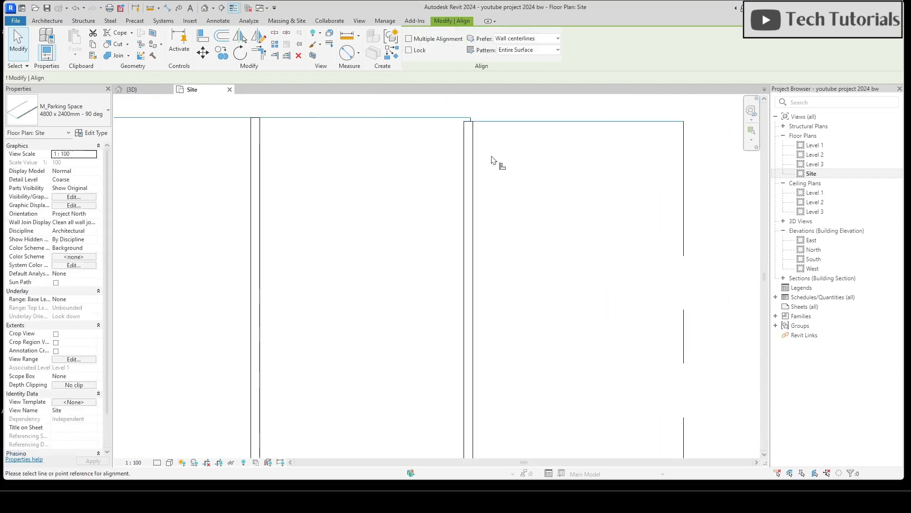
pyautogui.scroll(-1, 517, 149)
pyautogui.scroll(-3, 499, 170)
pyautogui.press('Escape')
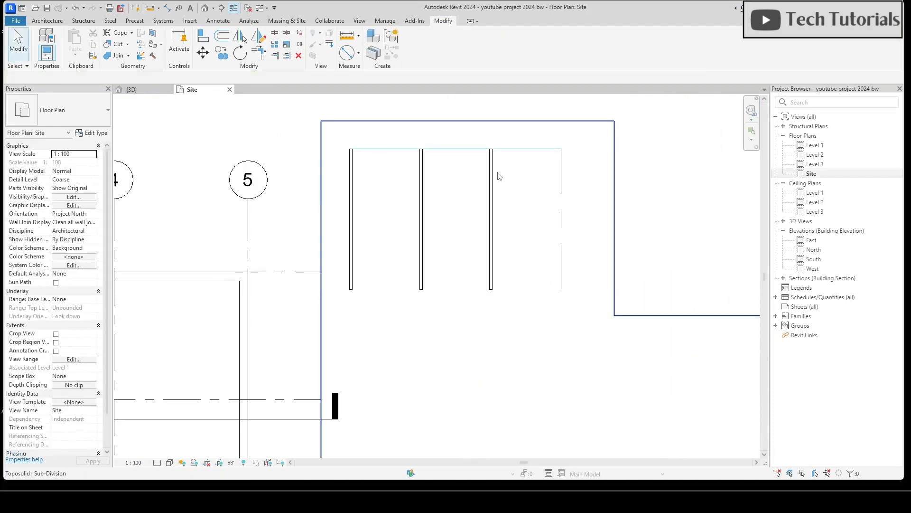
# Create a similar parking space at the open end of the row and flip it horizontally to close off the third space.
pyautogui.click(493, 204)
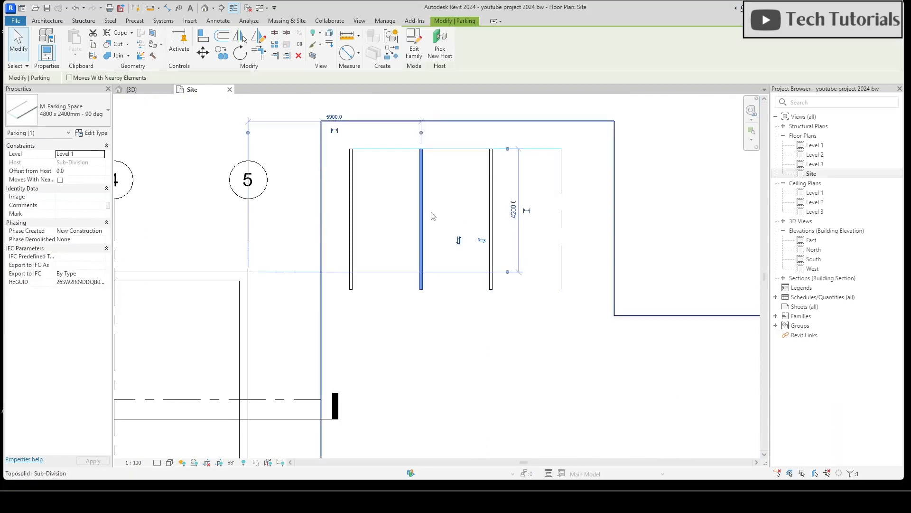
pyautogui.press('c')
pyautogui.press('s')
pyautogui.scroll(2, 555, 197)
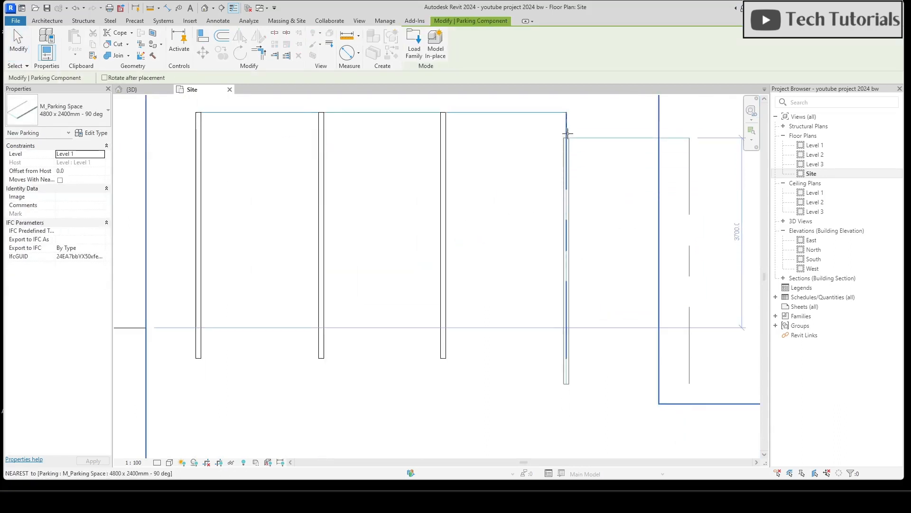
pyautogui.click(569, 112)
pyautogui.press('Escape')
pyautogui.press('Escape')
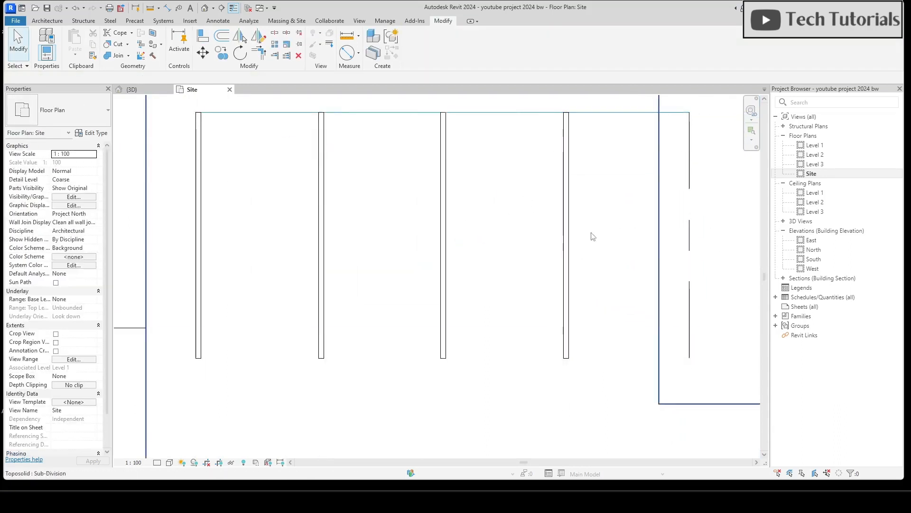
pyautogui.click(672, 273)
pyautogui.scroll(-2, 672, 261)
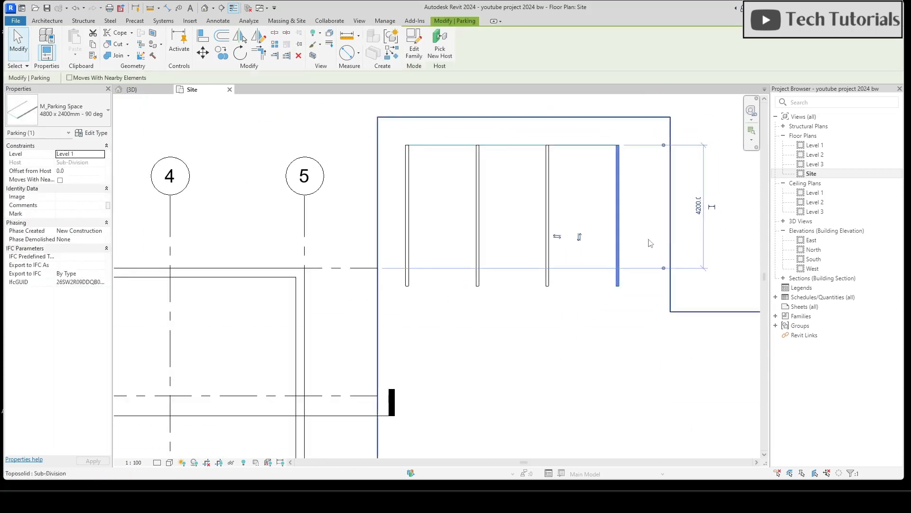
pyautogui.press('Escape')
# Select the first three parking spaces and nudge them together slightly right and up to centre them in the bay.
pyautogui.click(410, 220)
pyautogui.keyDown('ctrl'); pyautogui.click(536, 209); pyautogui.keyUp('ctrl')
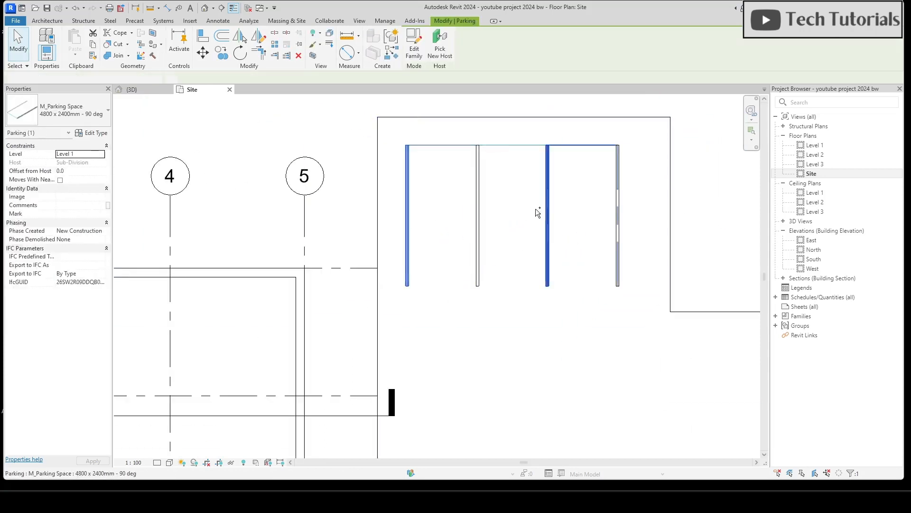
pyautogui.keyDown('ctrl'); pyautogui.click(619, 222); pyautogui.keyUp('ctrl')
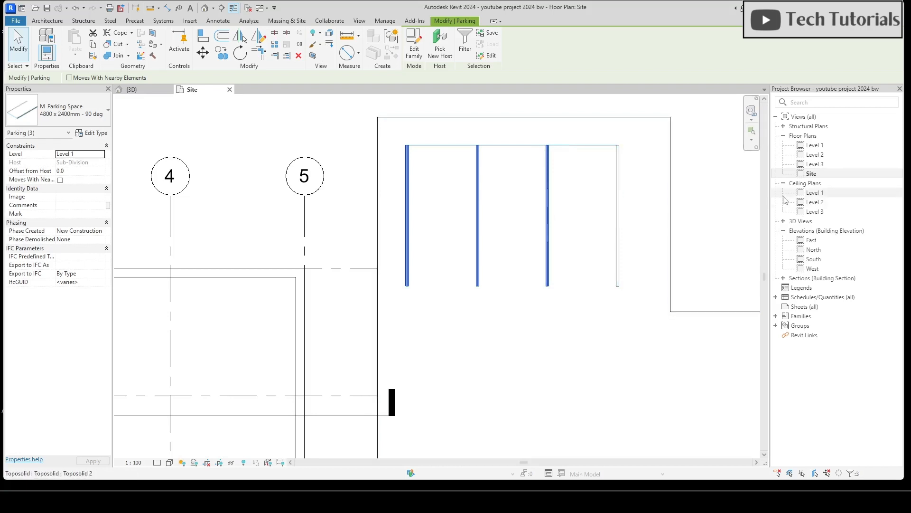
pyautogui.press('Right')
pyautogui.press('Right')
pyautogui.press('Right')
pyautogui.press('Right')
pyautogui.press('Right')
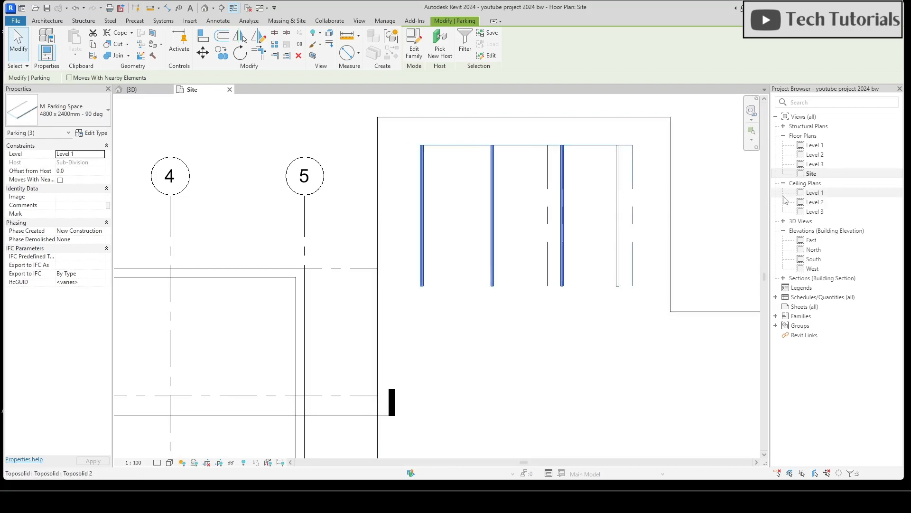
pyautogui.press('Up')
pyautogui.press('Up')
pyautogui.press('Up')
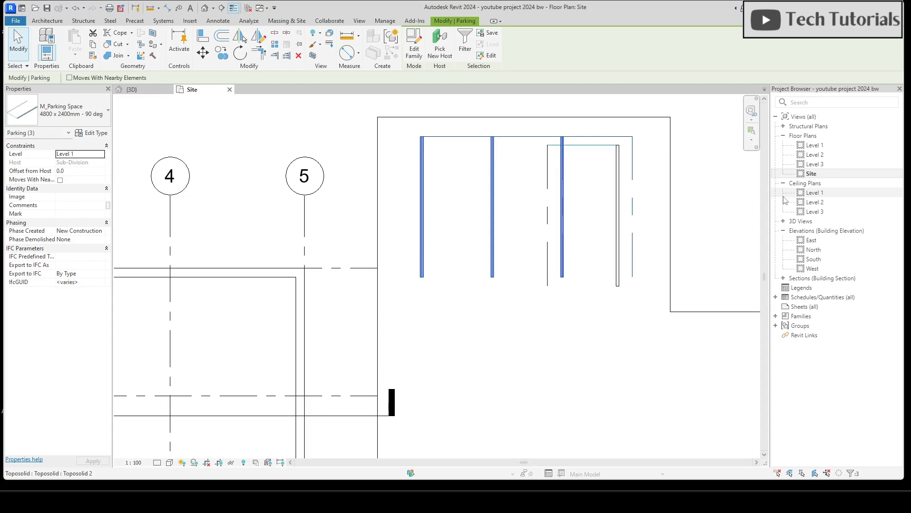
pyautogui.press('Left')
pyautogui.press('Escape')
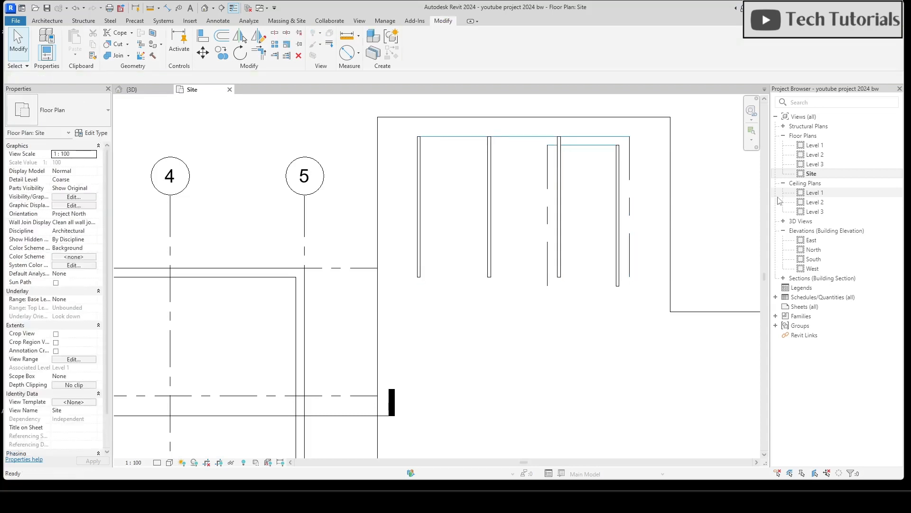
# Align the flipped fourth parking space's end line and side with the shifted row of three spaces.
pyautogui.click(714, 189)
pyautogui.press('a')
pyautogui.press('l')
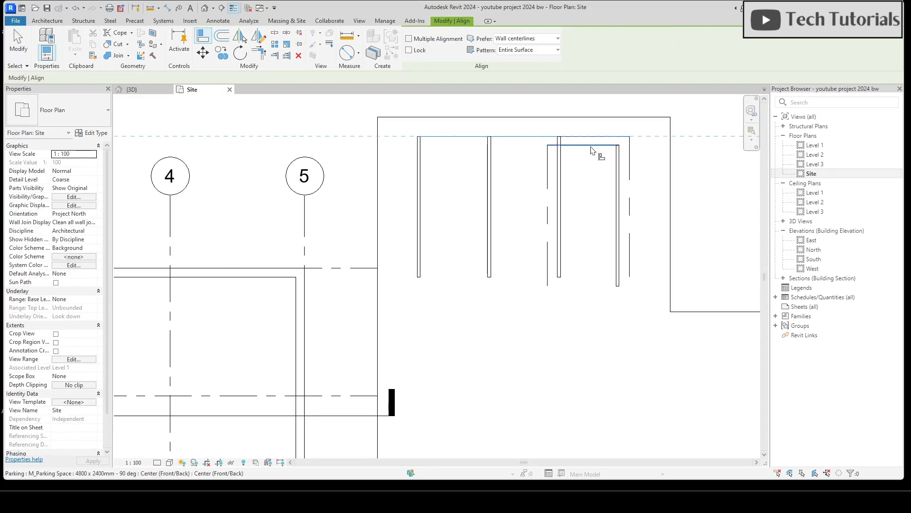
pyautogui.click(630, 163)
pyautogui.click(618, 171)
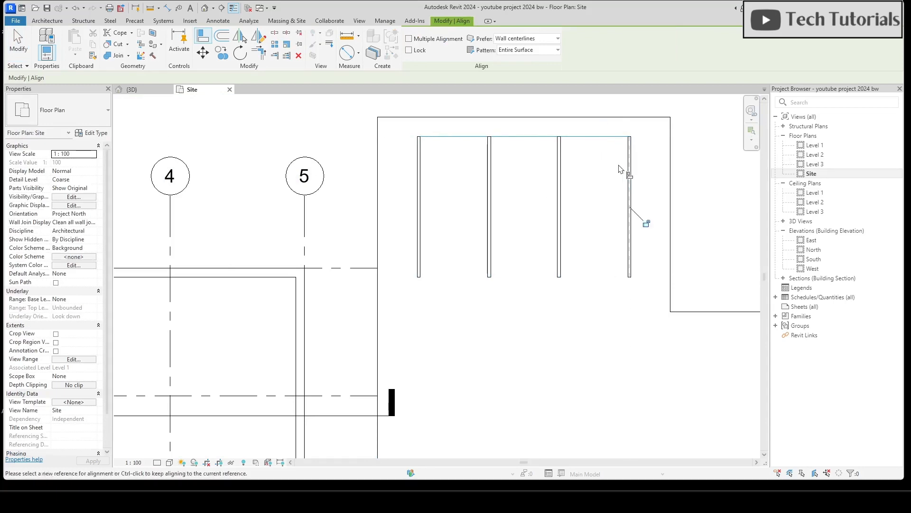
pyautogui.press('Escape')
pyautogui.press('Escape')
pyautogui.scroll(-3, 707, 211)
pyautogui.scroll(-2, 733, 222)
pyautogui.click(734, 222)
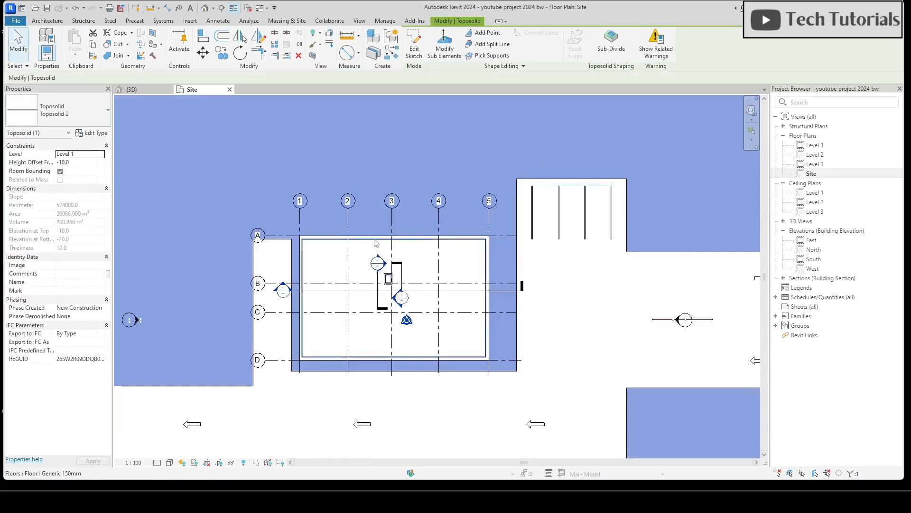
pyautogui.press('Escape')
# Switch to the 3D view and examine the road stripes, direction arrows and parking spaces beside the building.
pyautogui.moveTo(545, 252); pyautogui.dragTo(409, 252, button='middle')
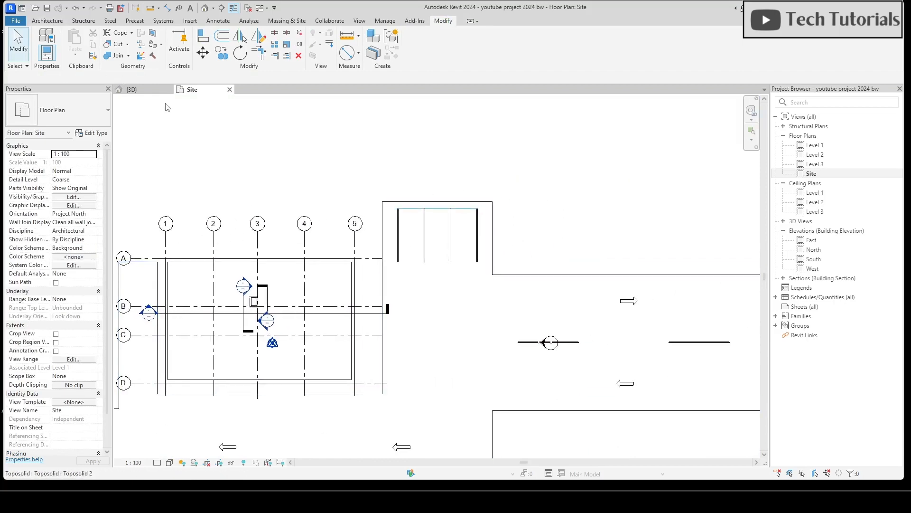
pyautogui.click(135, 89)
pyautogui.scroll(-2, 331, 189)
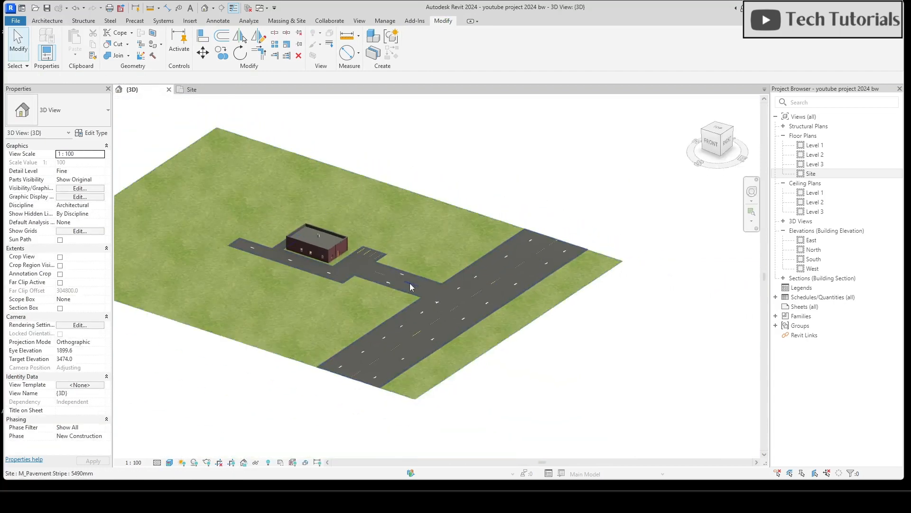
pyautogui.scroll(3, 406, 331)
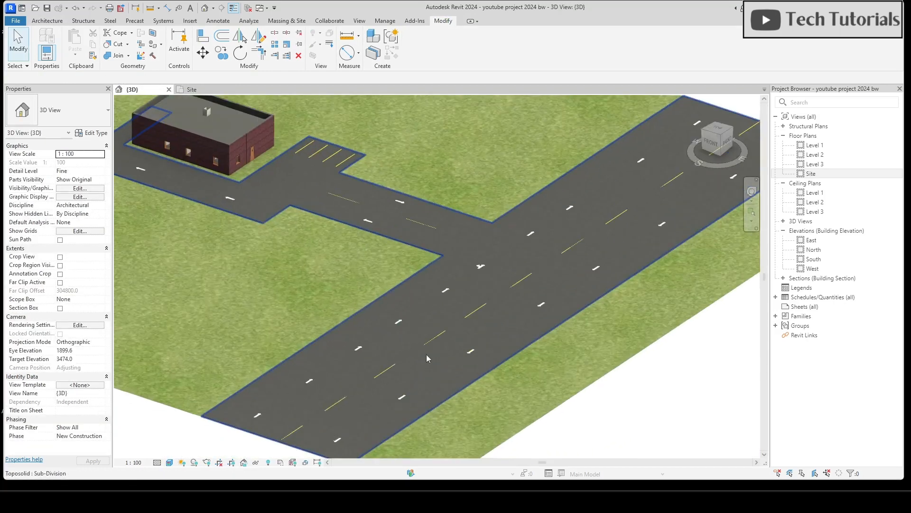
pyautogui.scroll(2, 451, 284)
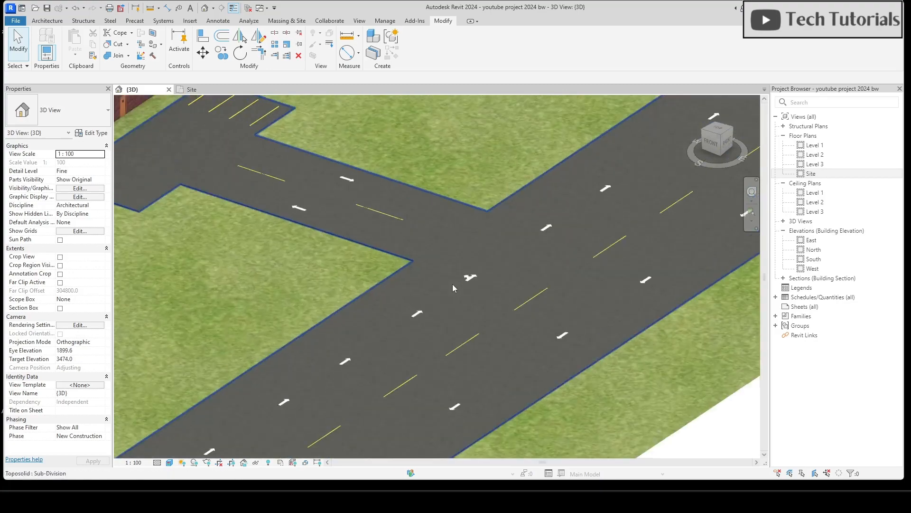
pyautogui.scroll(-3, 452, 284)
pyautogui.moveTo(371, 238); pyautogui.dragTo(462, 259, button='middle')
pyautogui.scroll(2, 463, 258)
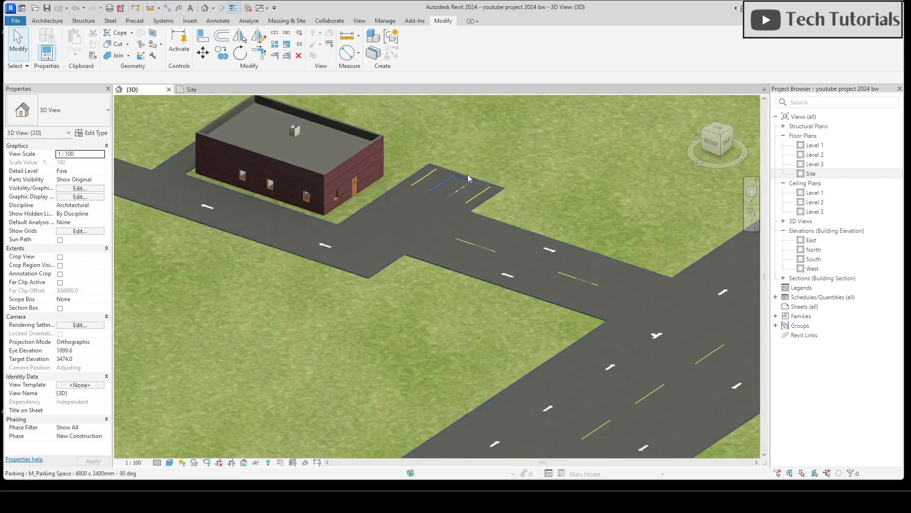
pyautogui.scroll(2, 468, 178)
pyautogui.moveTo(413, 194); pyautogui.dragTo(383, 201, button='middle')
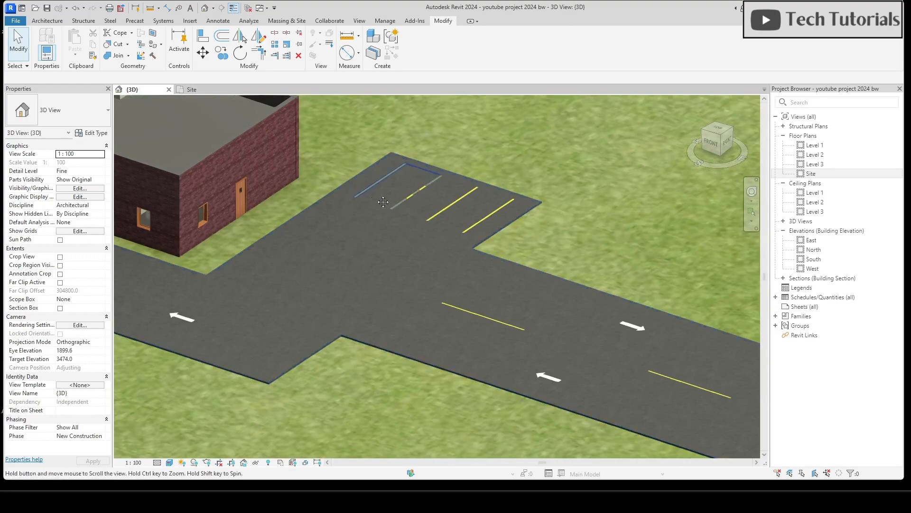
# Examine the edge of the asphalt sub-division against the grass at the driveway corner in front of the building.
pyautogui.scroll(-3, 383, 201)
pyautogui.moveTo(140, 287); pyautogui.dragTo(454, 335, button='middle')
pyautogui.scroll(-1, 323, 308)
pyautogui.scroll(4, 483, 366)
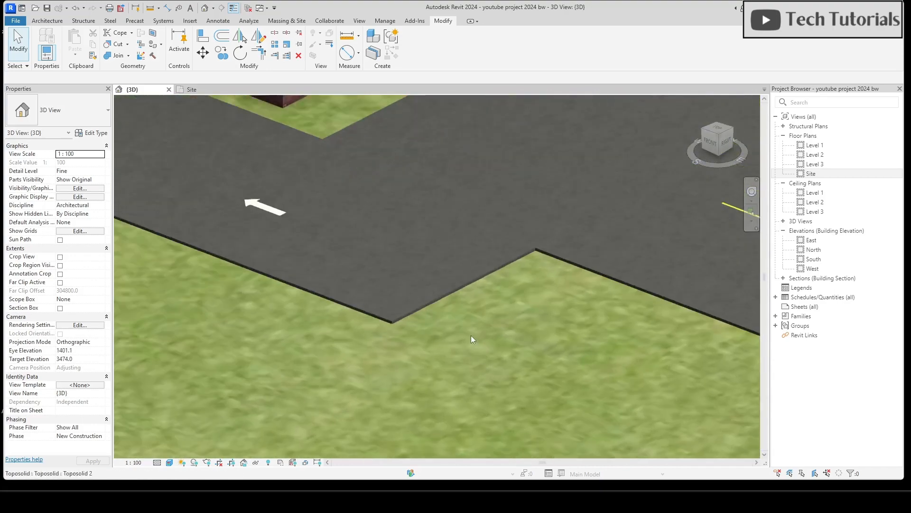
pyautogui.scroll(3, 429, 306)
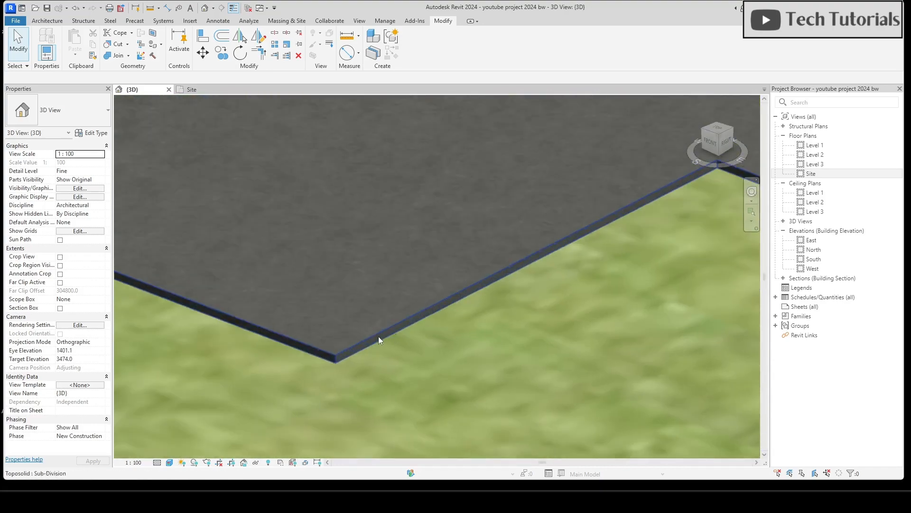
pyautogui.scroll(-3, 387, 339)
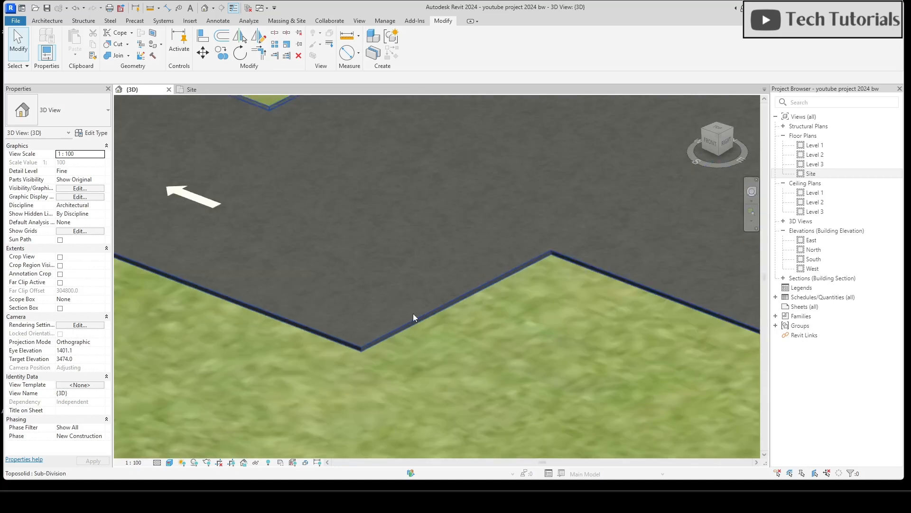
pyautogui.scroll(-3, 413, 319)
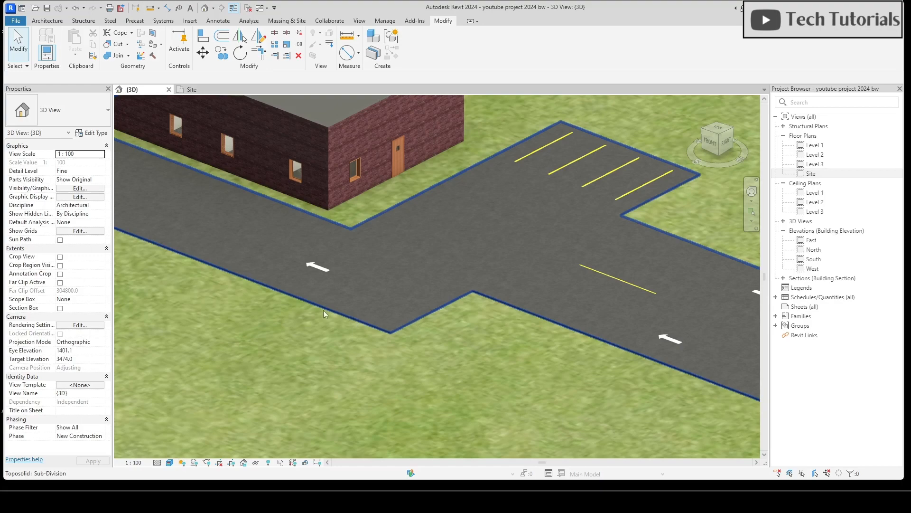
# Create a new family from the English Metric Profile-Rail template.
pyautogui.click(15, 21)
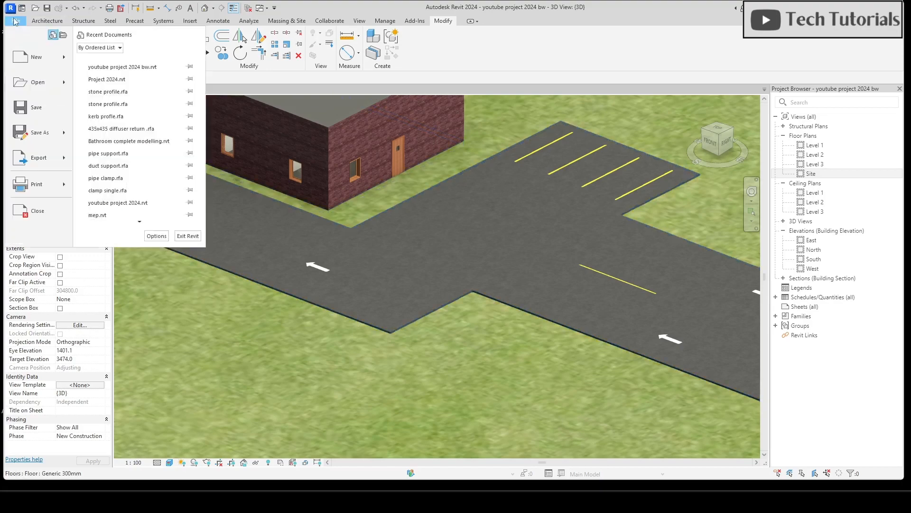
pyautogui.moveTo(66, 59)
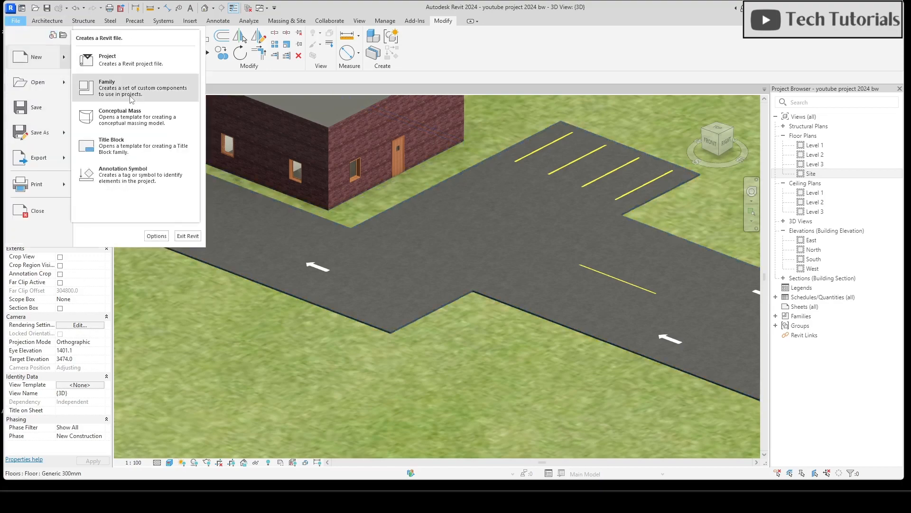
pyautogui.click(109, 82)
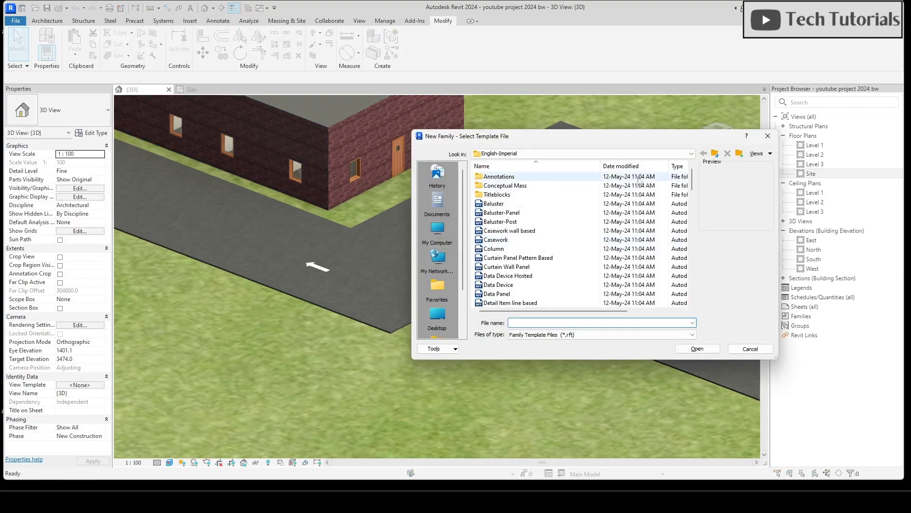
pyautogui.click(715, 153)
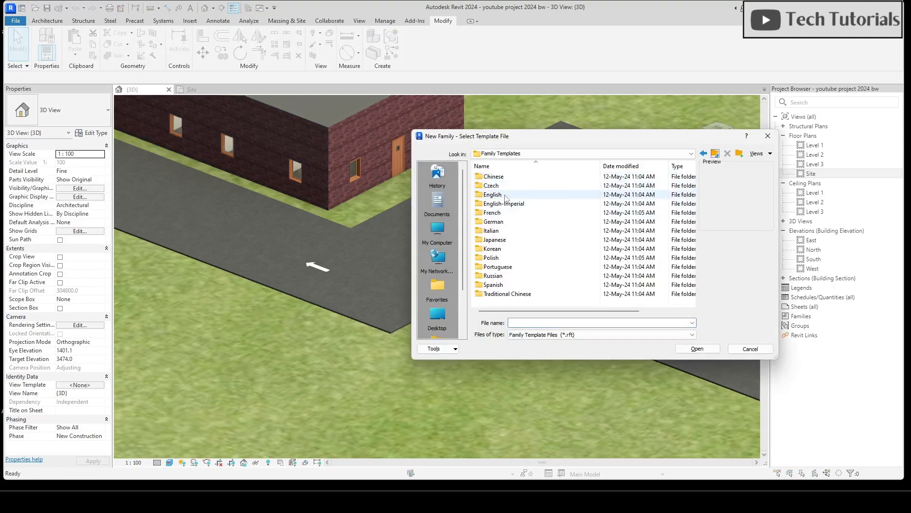
pyautogui.doubleClick(493, 194)
pyautogui.scroll(-12, 505, 239)
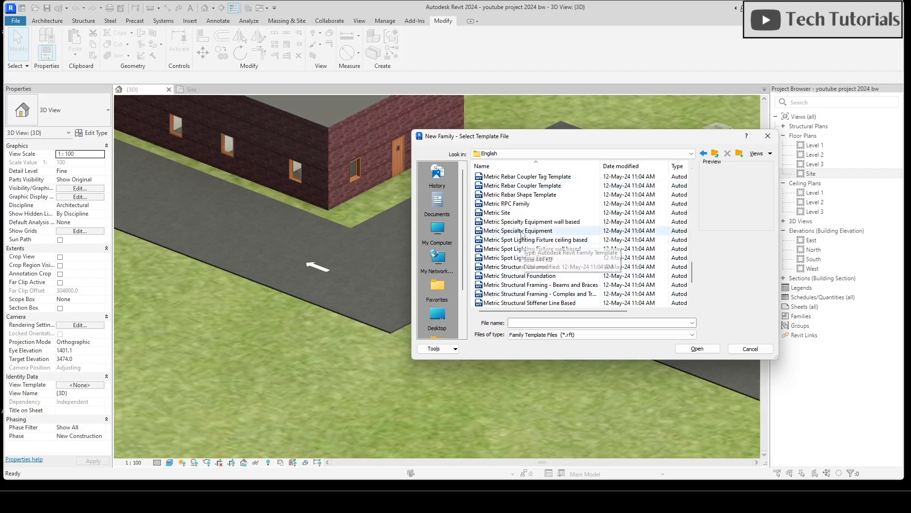
pyautogui.scroll(3, 527, 257)
pyautogui.click(524, 213)
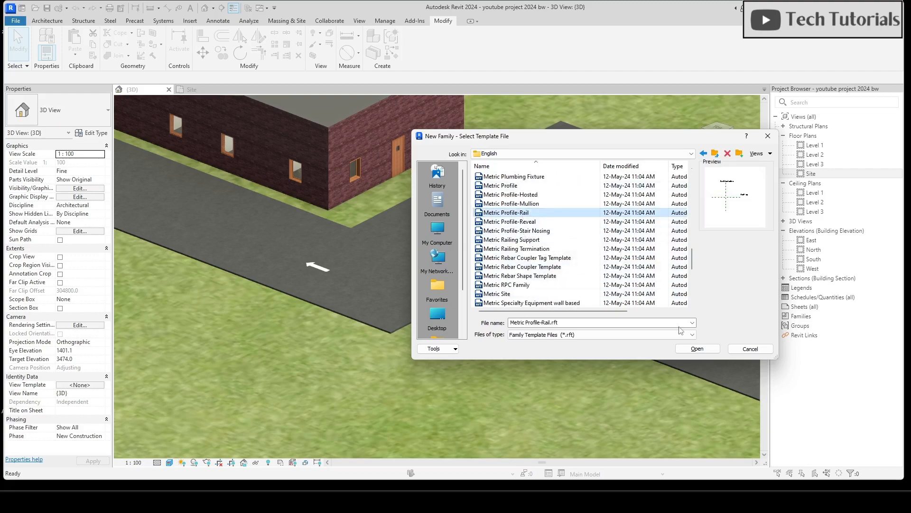
pyautogui.click(696, 348)
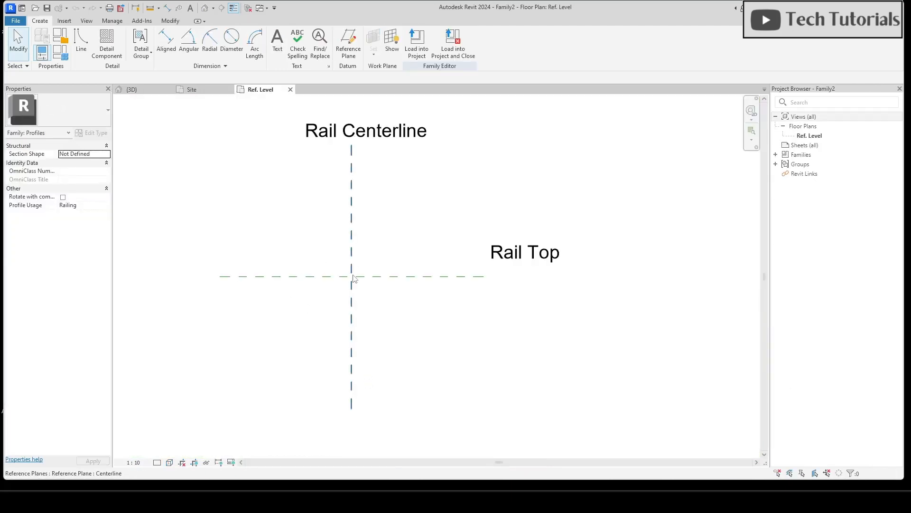
# Draw a horizontal reference plane above the Rail Top plane and set its distance to 300 mm.
pyautogui.press('r')
pyautogui.press('p')
pyautogui.click(310, 195)
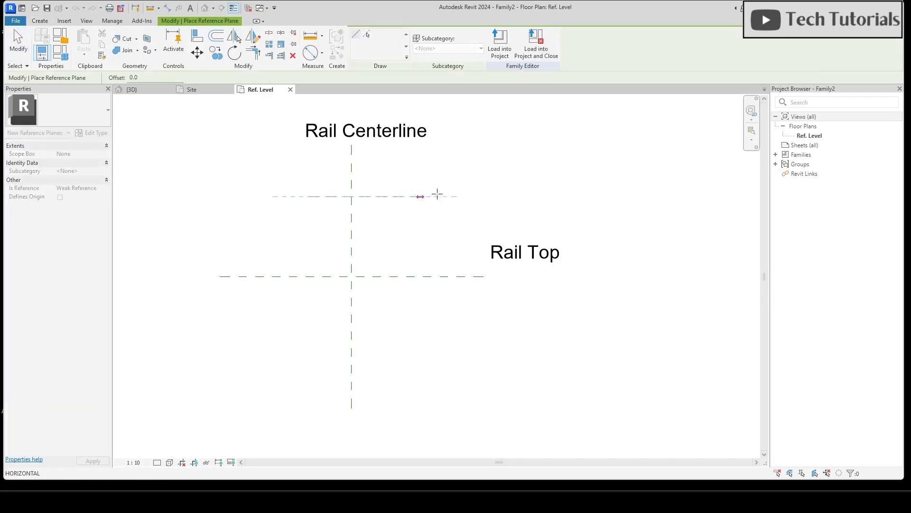
pyautogui.click(437, 195)
pyautogui.press('Escape')
pyautogui.press('Escape')
pyautogui.click(333, 196)
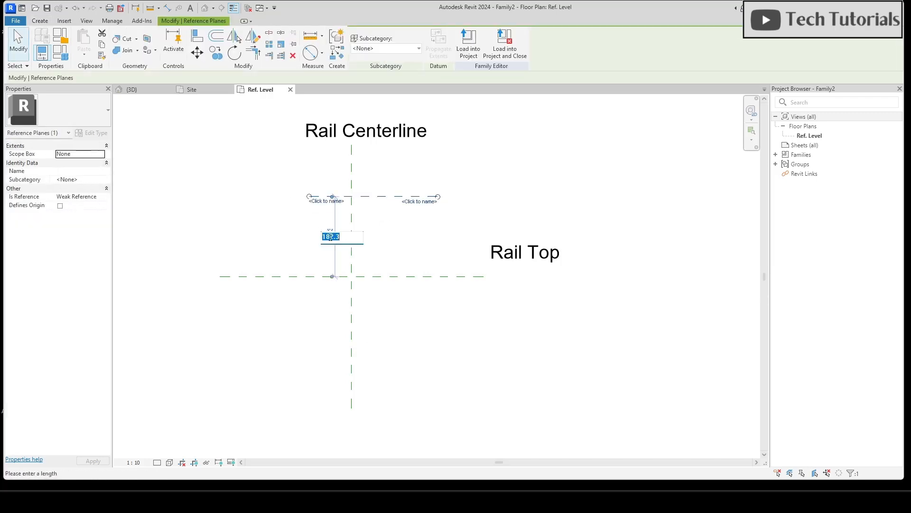
pyautogui.click(331, 237)
pyautogui.write('30')
pyautogui.press('Return')
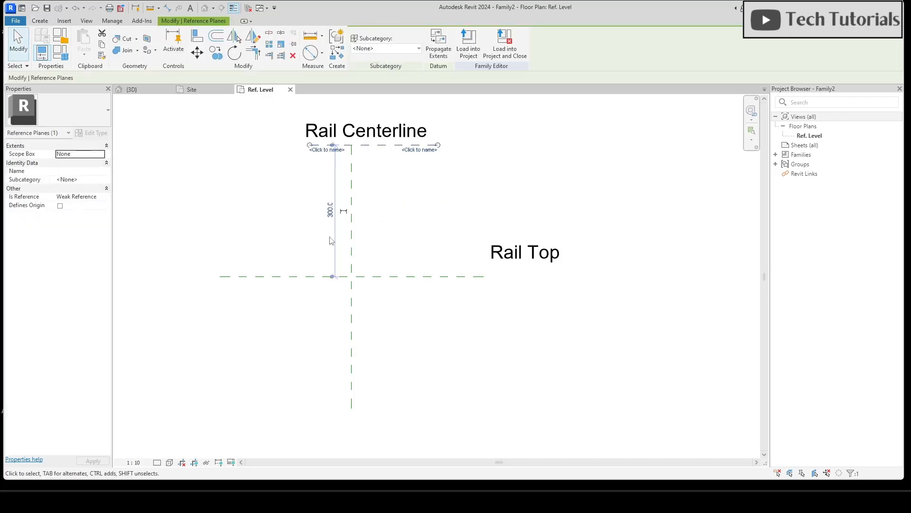
pyautogui.press('Escape')
# Draw a closed kerb profile about 196 mm wide and 360 mm high, sloped at its upper left, extending below the Rail Top plane.
pyautogui.moveTo(380, 223); pyautogui.dragTo(385, 252, button='middle')
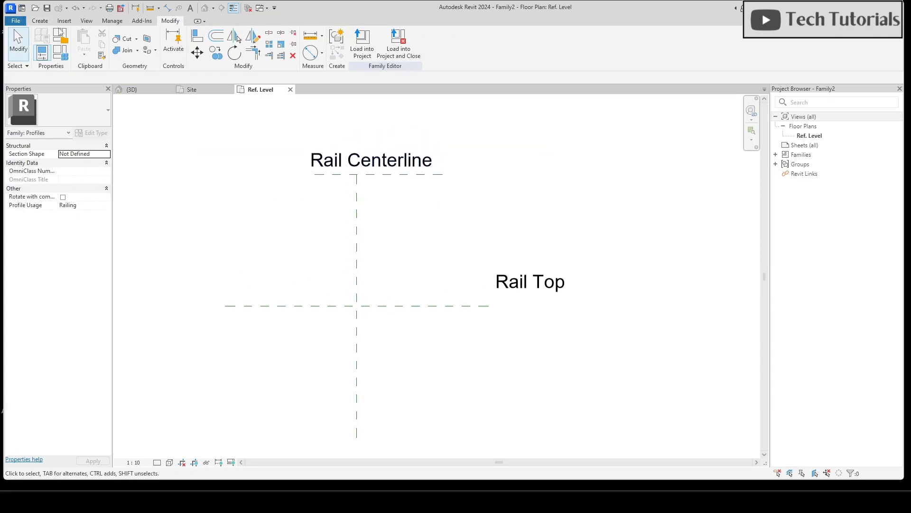
pyautogui.click(40, 20)
pyautogui.click(81, 39)
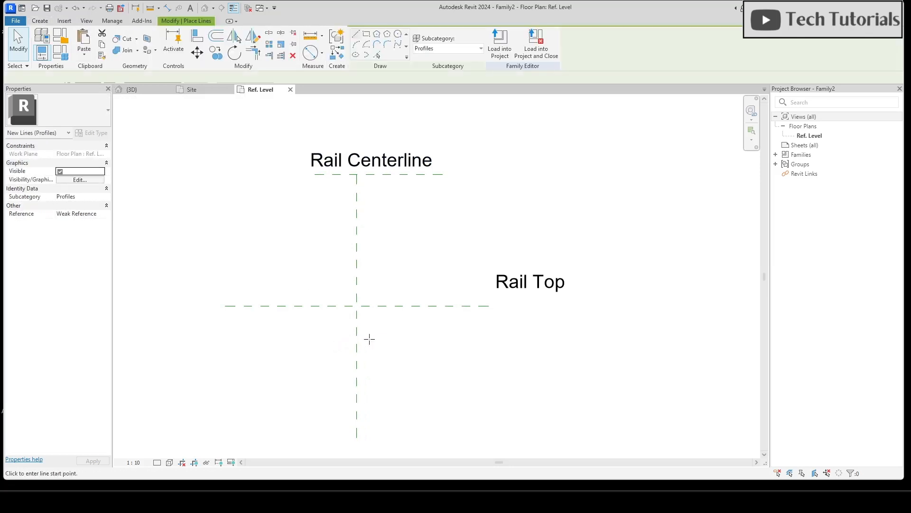
pyautogui.click(357, 306)
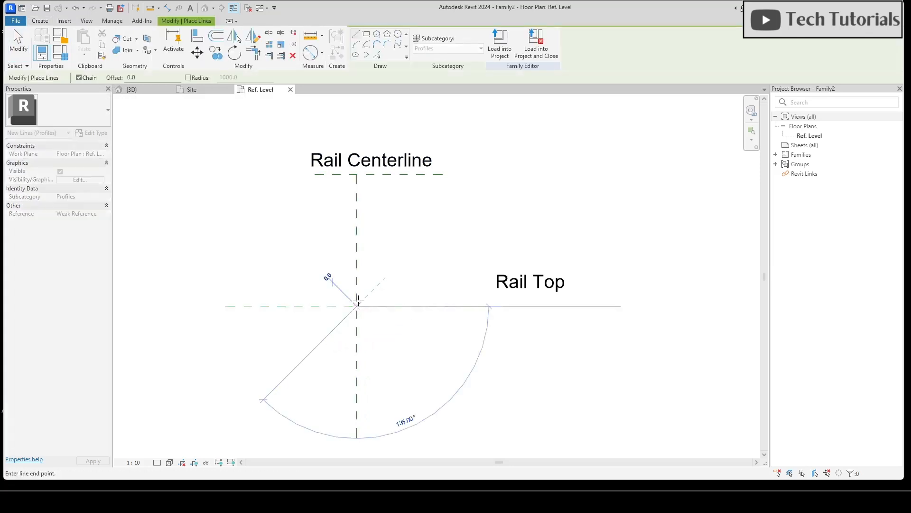
pyautogui.click(358, 246)
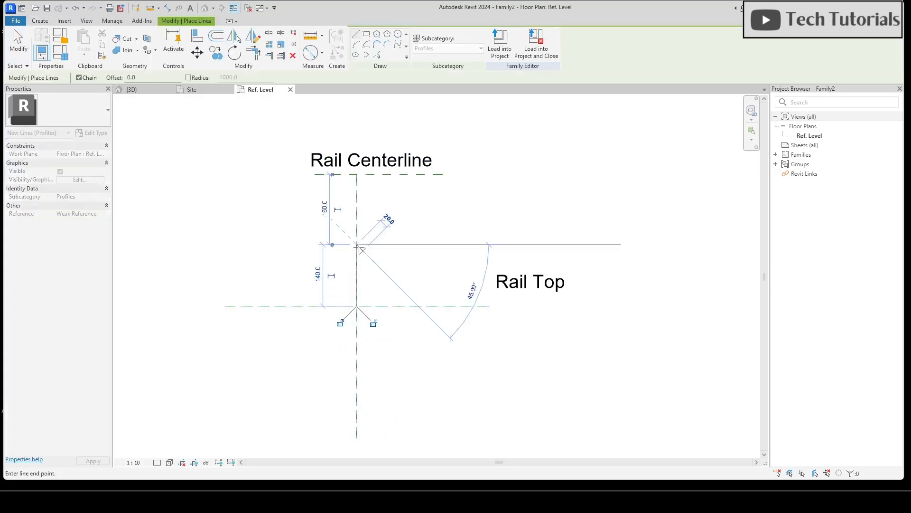
pyautogui.click(382, 174)
pyautogui.click(443, 174)
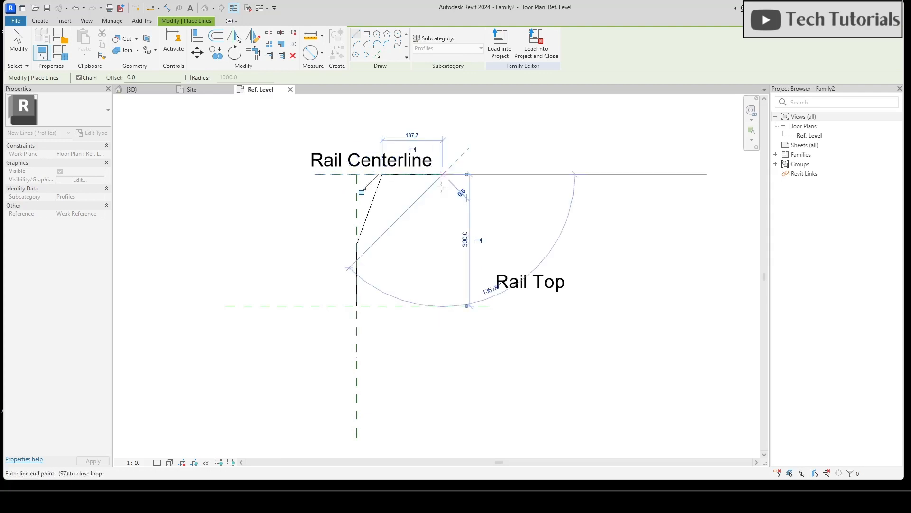
pyautogui.click(444, 332)
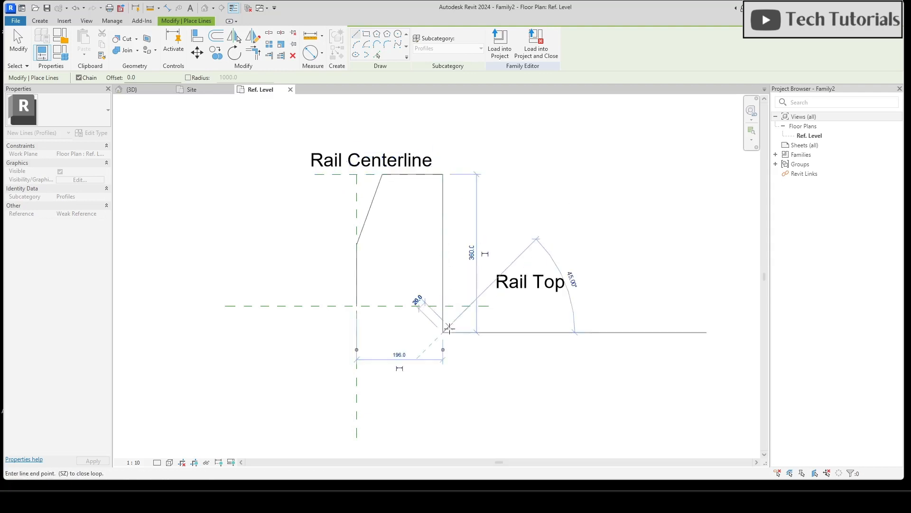
pyautogui.click(356, 332)
pyautogui.click(340, 325)
pyautogui.press('Escape')
pyautogui.press('Escape')
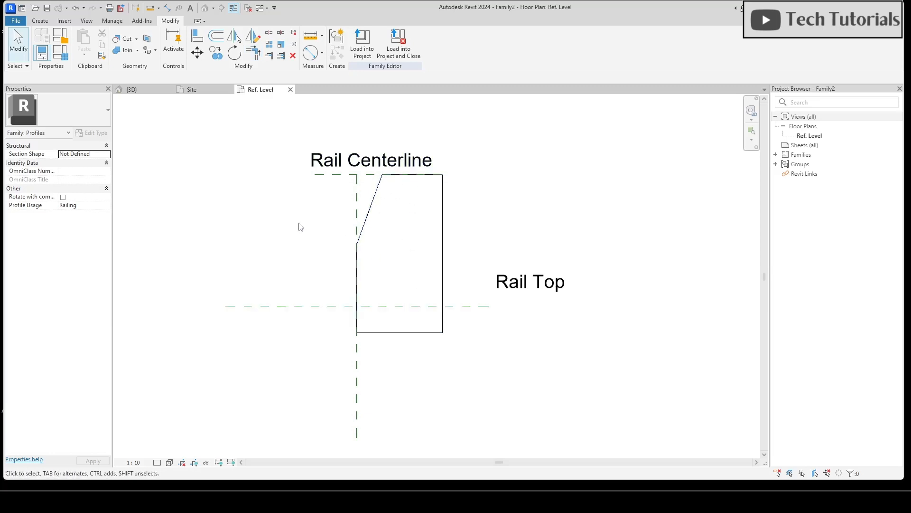
# Save the profile family as stone, then load it into the project and close it.
pyautogui.click(22, 23)
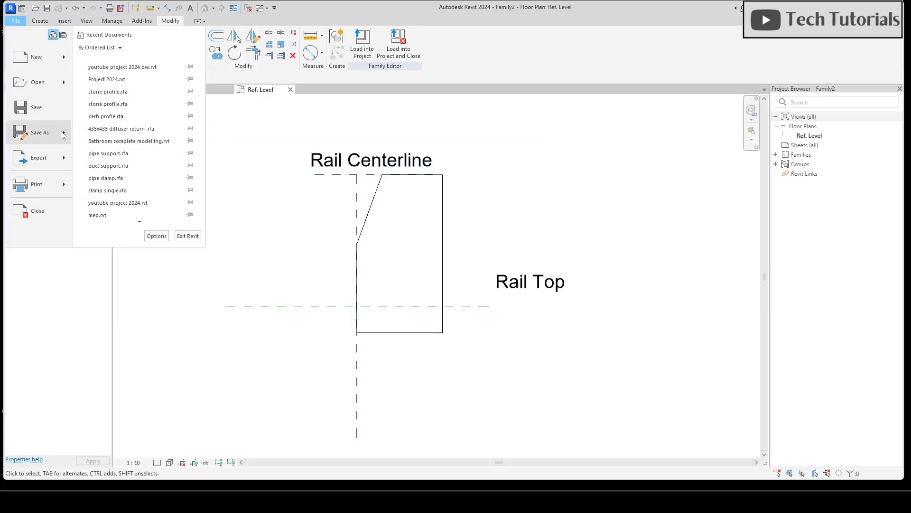
pyautogui.moveTo(35, 129)
pyautogui.click(117, 136)
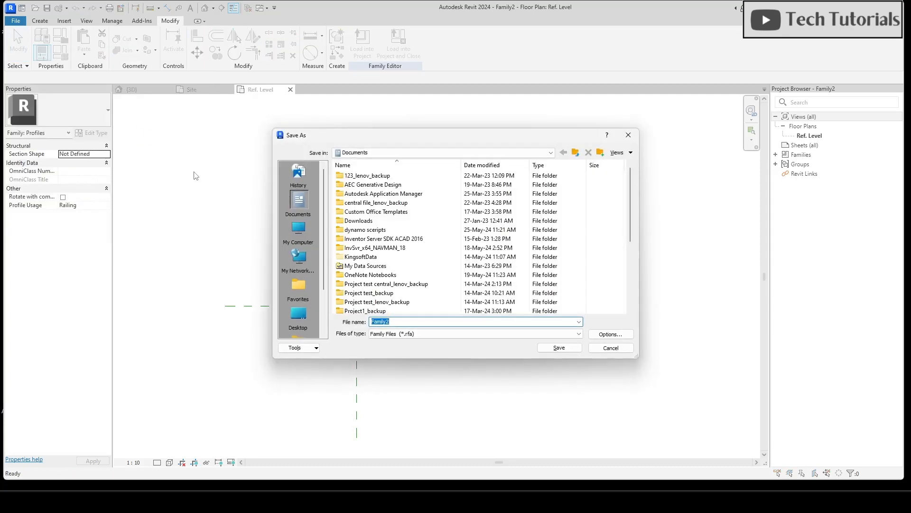
pyautogui.write('stone')
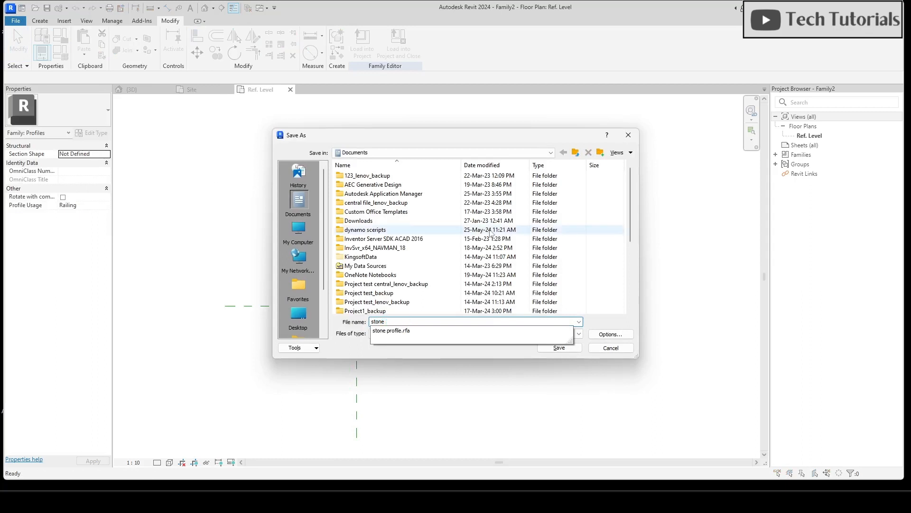
pyautogui.click(560, 348)
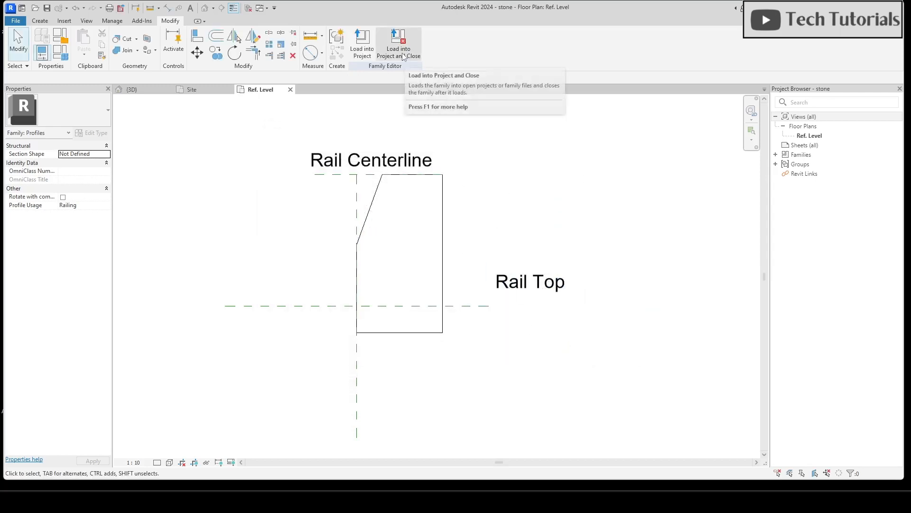
pyautogui.click(403, 57)
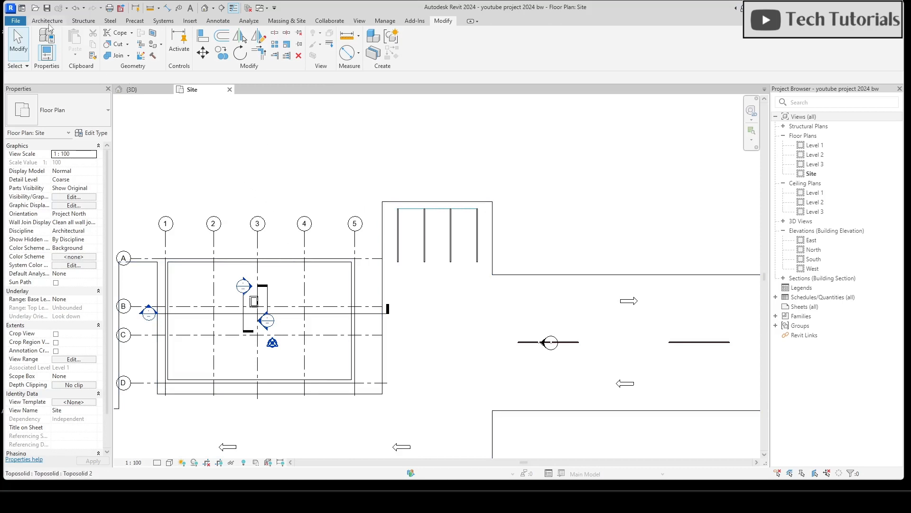
# Start a railing path and insert a non-continuous rail with the stone : stone profile in the 900mm railing type.
pyautogui.click(48, 21)
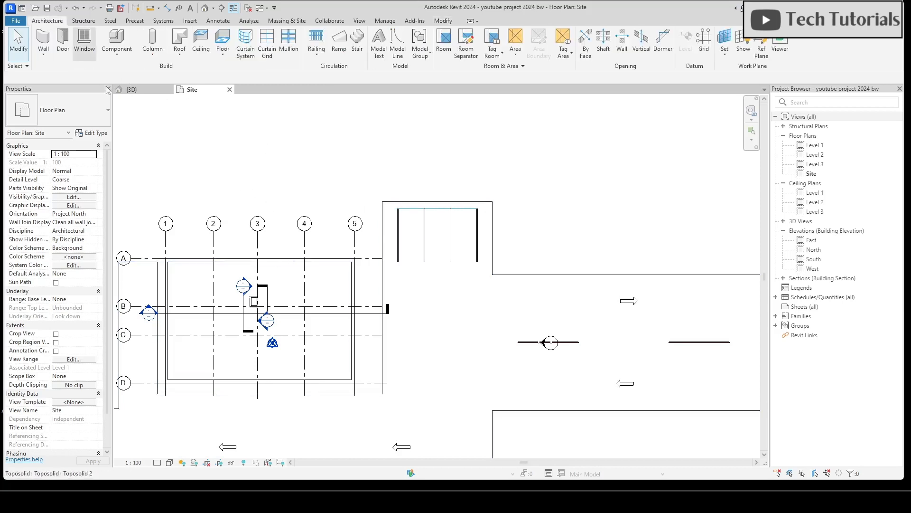
pyautogui.click(321, 46)
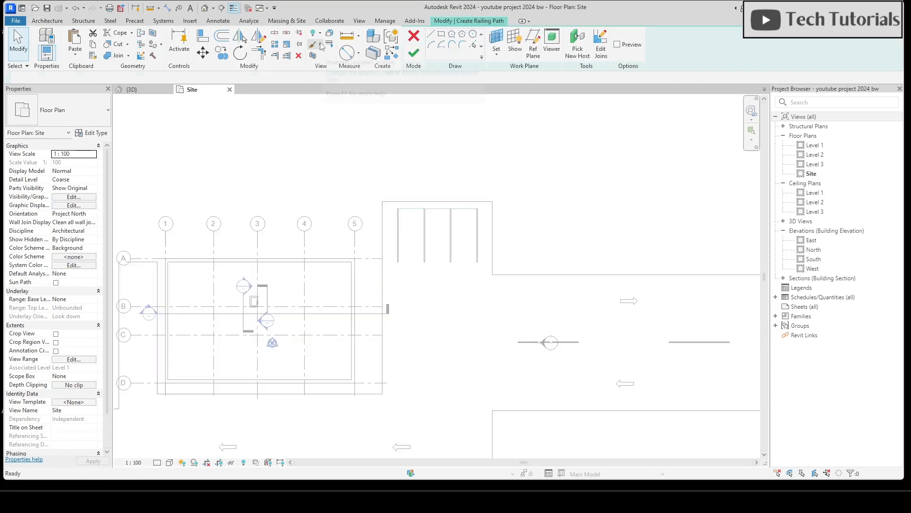
pyautogui.click(96, 133)
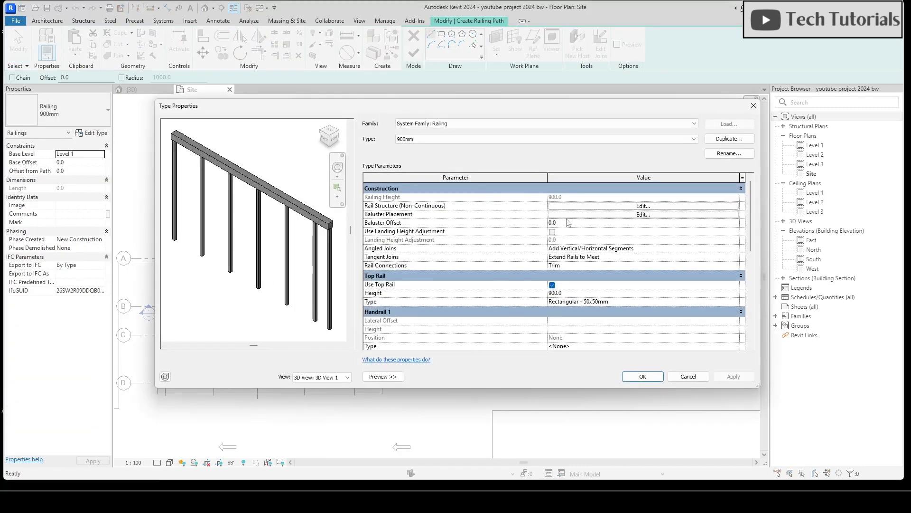
pyautogui.click(569, 206)
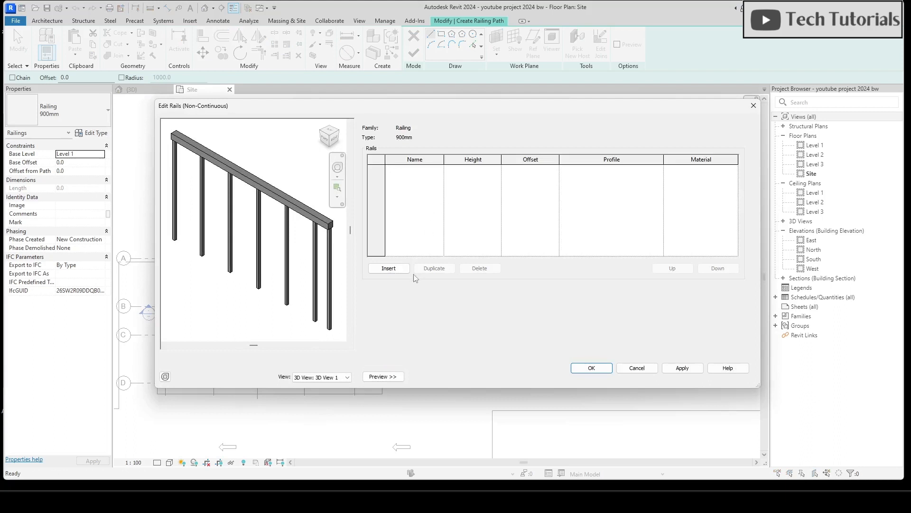
pyautogui.click(388, 269)
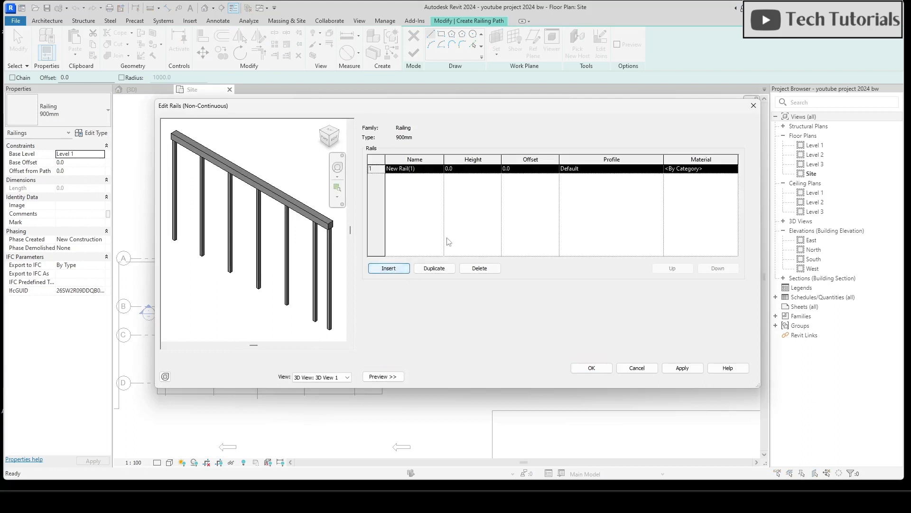
pyautogui.click(660, 170)
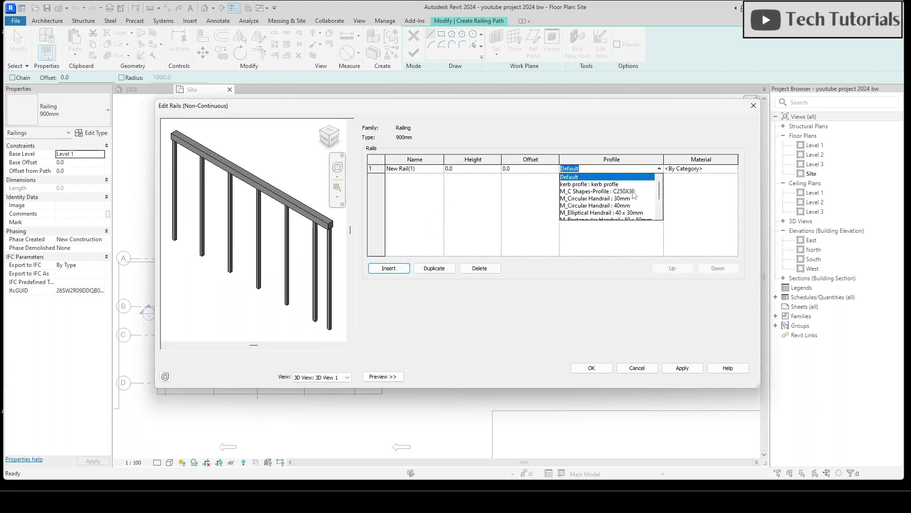
pyautogui.write('stone : stone')
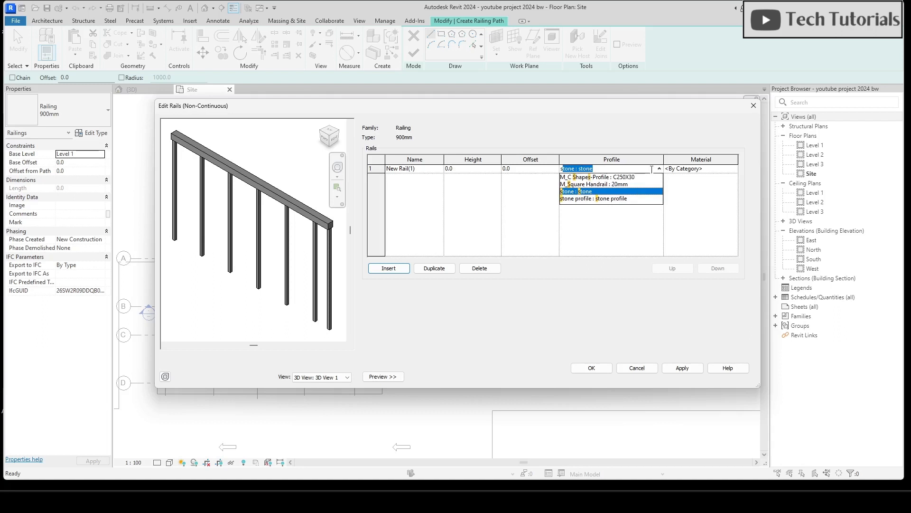
pyautogui.press('Return')
# Assign the Concrete, Cast In Situ material to the new rail and apply the rail structure.
pyautogui.click(731, 169)
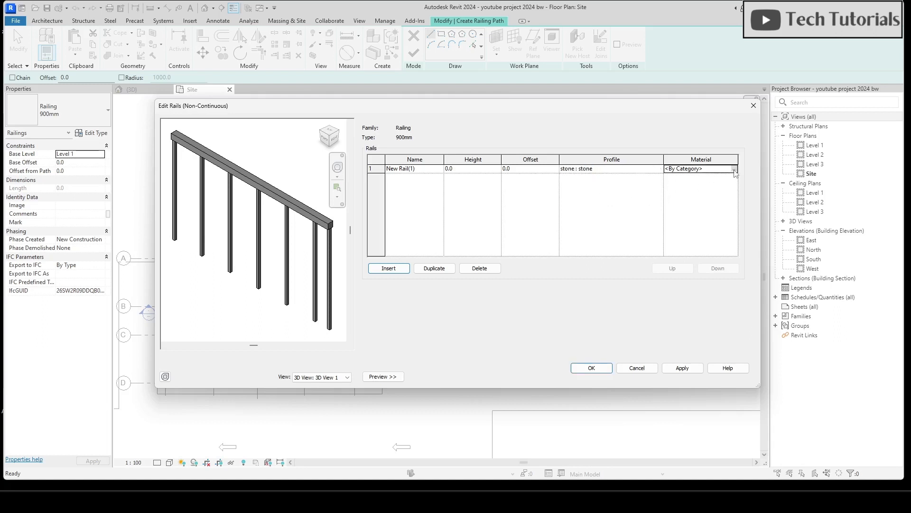
pyautogui.click(733, 169)
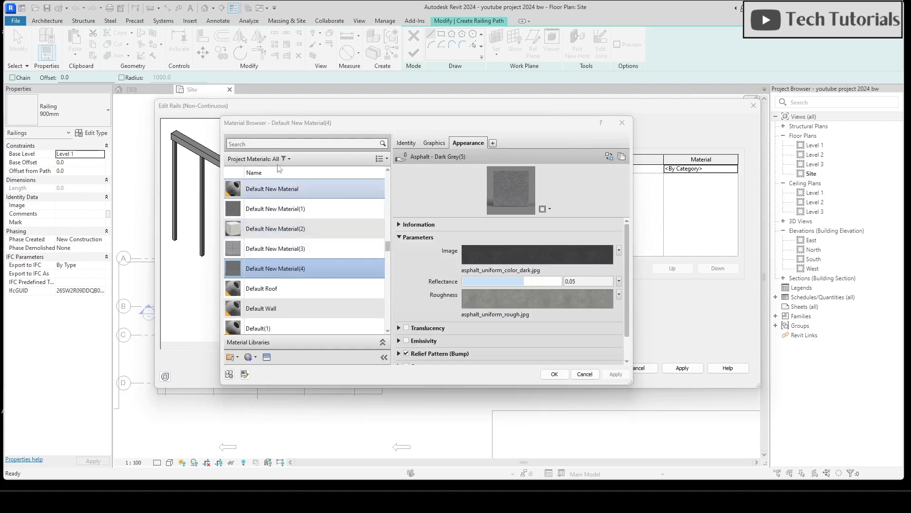
pyautogui.click(279, 144)
pyautogui.write('con')
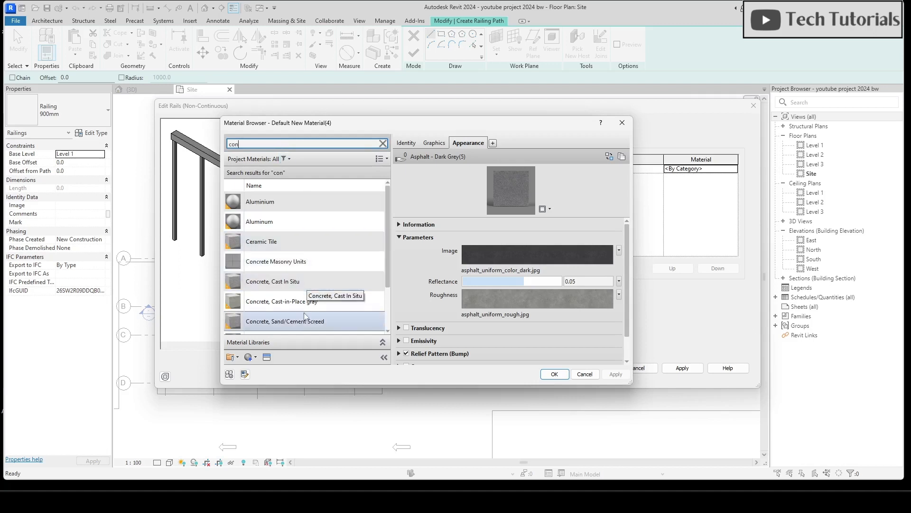
pyautogui.click(322, 283)
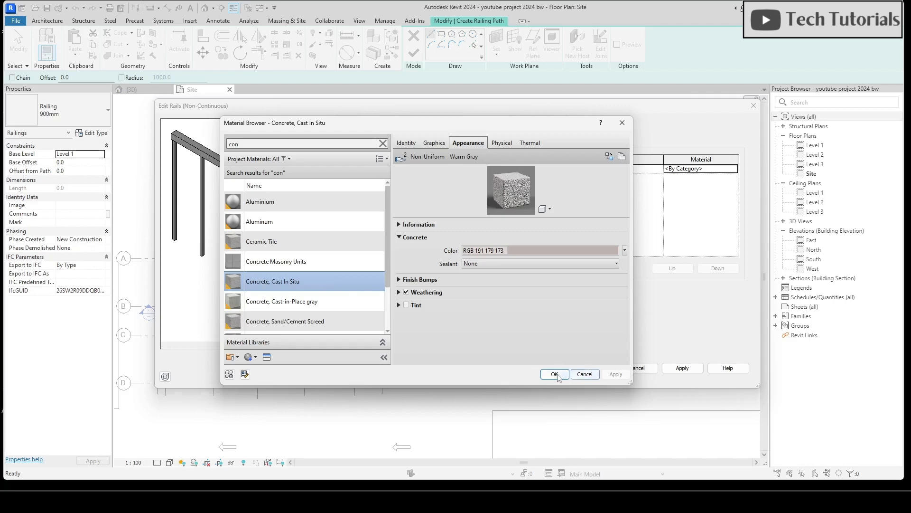
pyautogui.click(556, 374)
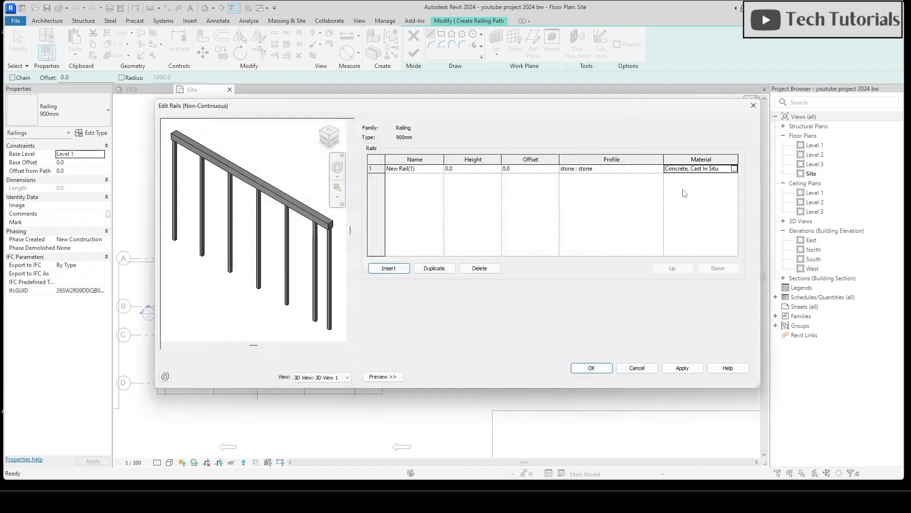
pyautogui.click(682, 368)
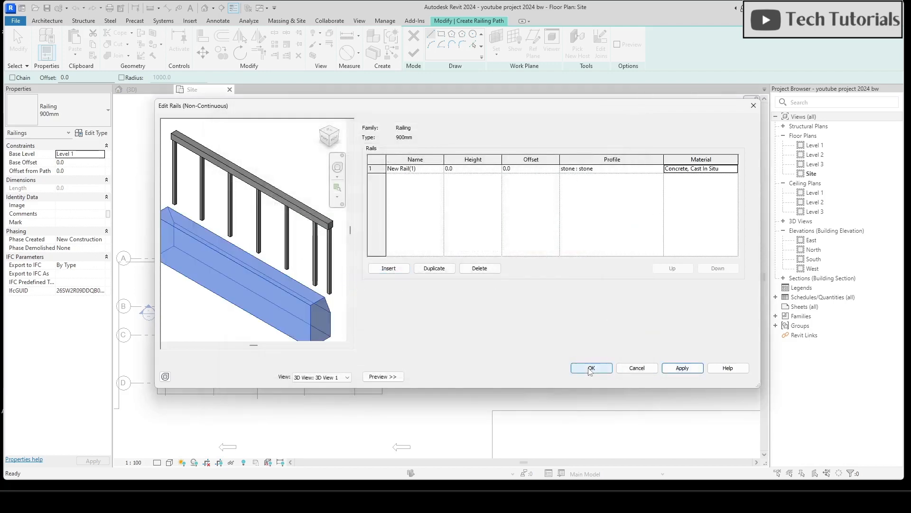
# Accept the rail structure and set the start, corner and end posts to None in the 900mm railing's baluster placement.
pyautogui.click(590, 368)
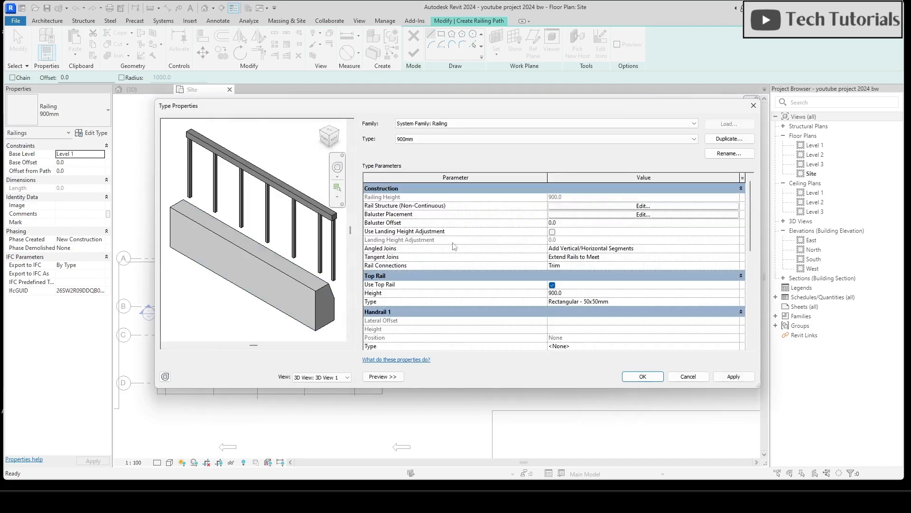
pyautogui.click(598, 215)
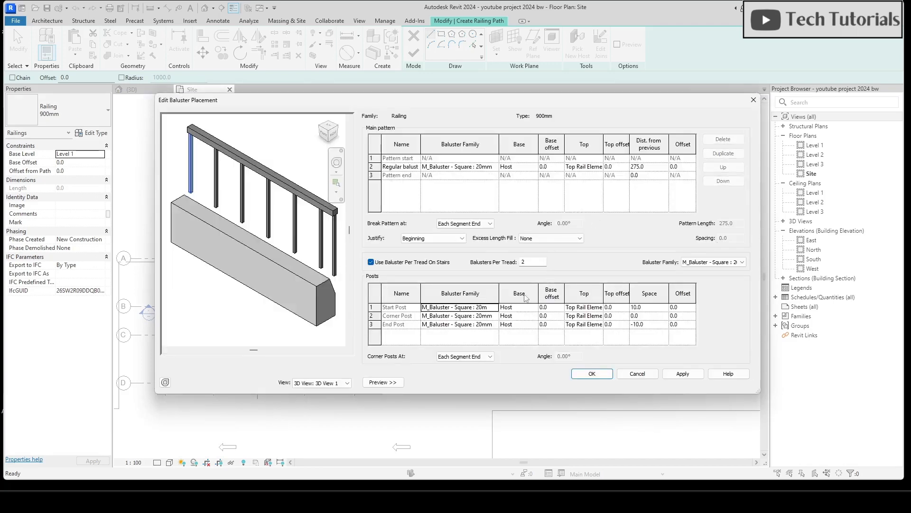
pyautogui.click(495, 307)
pyautogui.scroll(2, 472, 328)
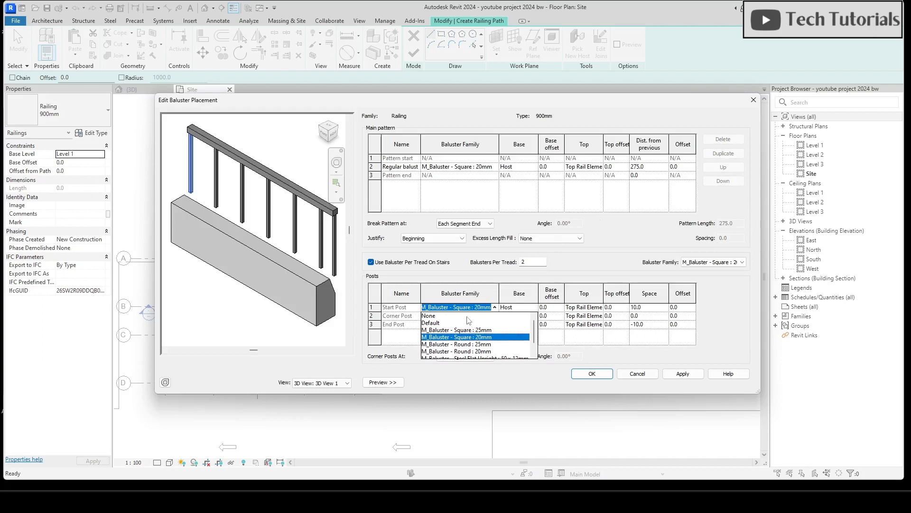
pyautogui.click(467, 317)
pyautogui.click(486, 315)
pyautogui.click(494, 315)
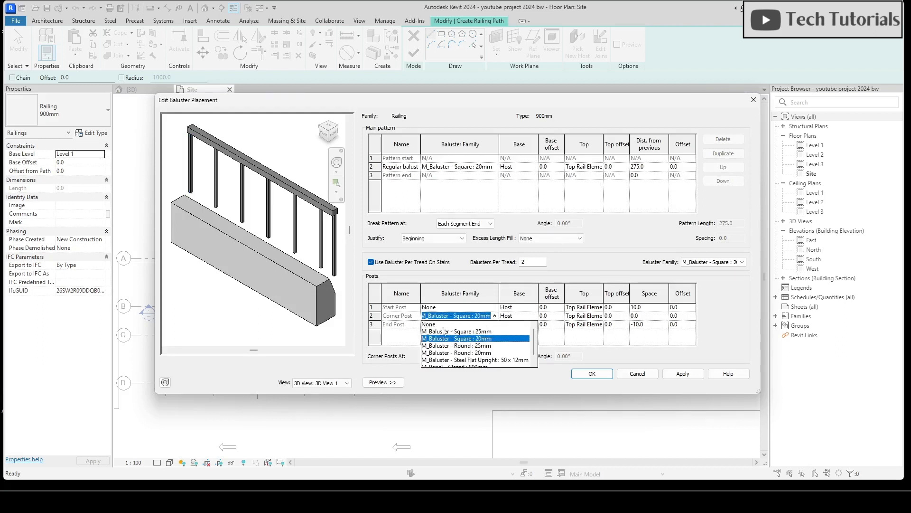
pyautogui.click(430, 324)
pyautogui.click(495, 325)
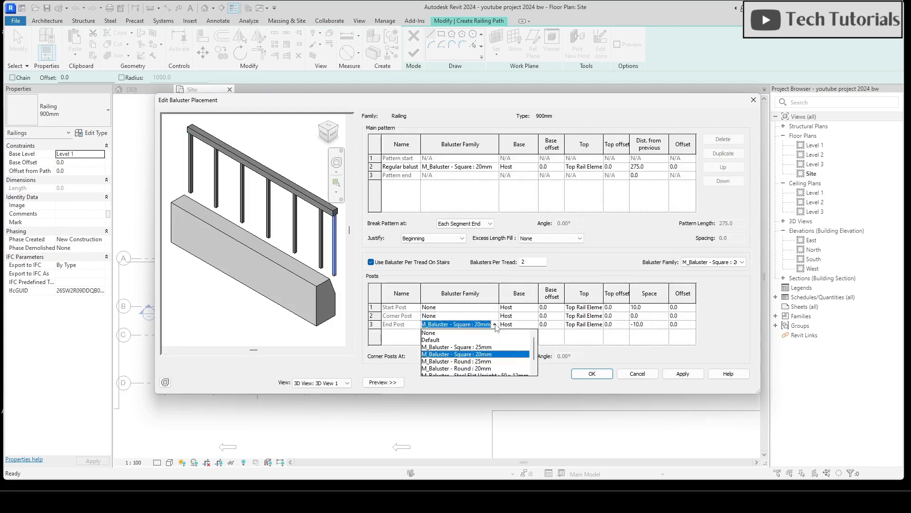
pyautogui.click(441, 333)
# Set the regular baluster in the main pattern to None, then apply and accept the baluster placement.
pyautogui.click(495, 166)
pyautogui.click(446, 175)
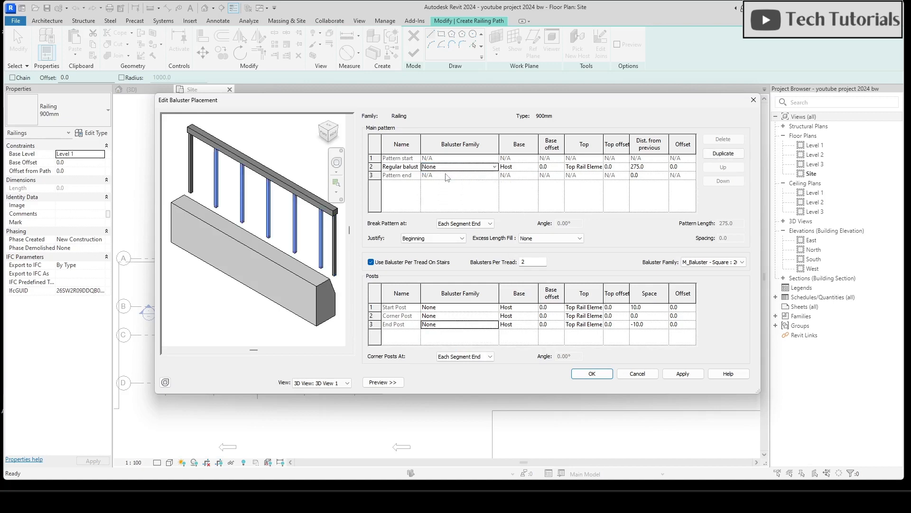
pyautogui.click(684, 374)
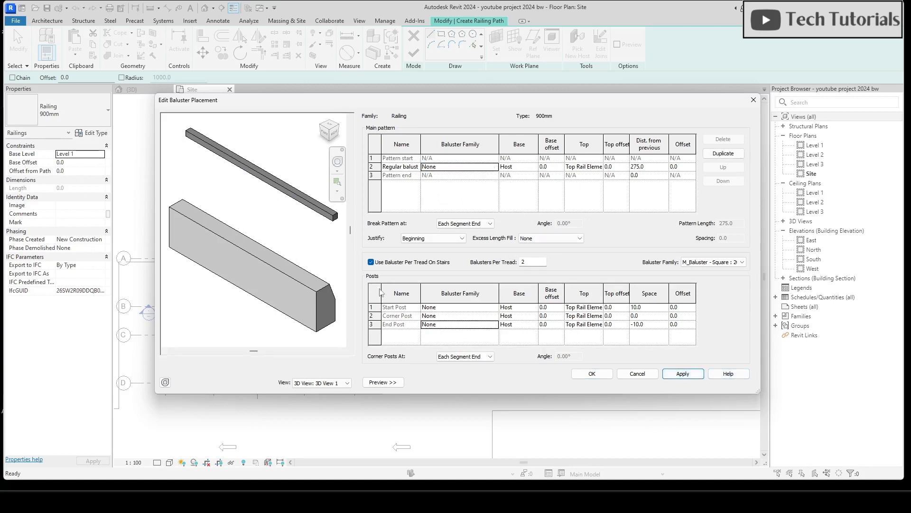
pyautogui.click(588, 374)
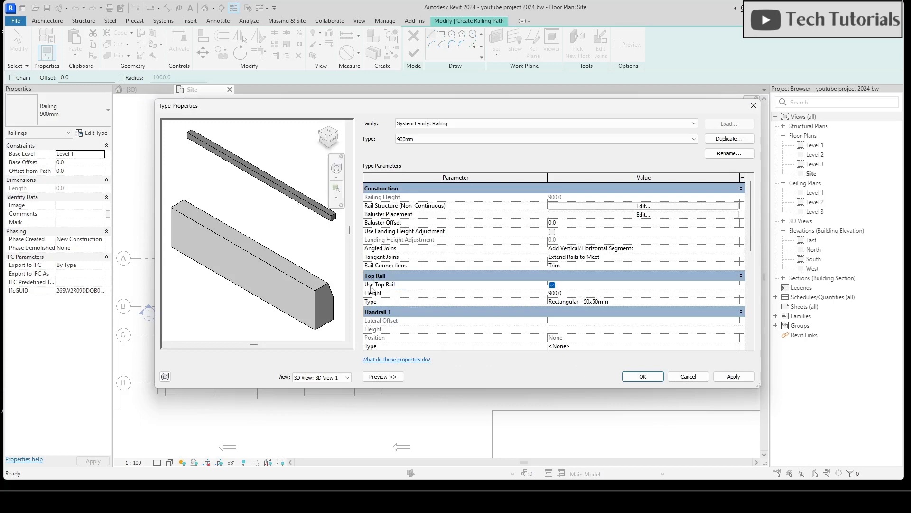
# Disable the top rail in the 900mm railing type and apply the type changes.
pyautogui.click(552, 286)
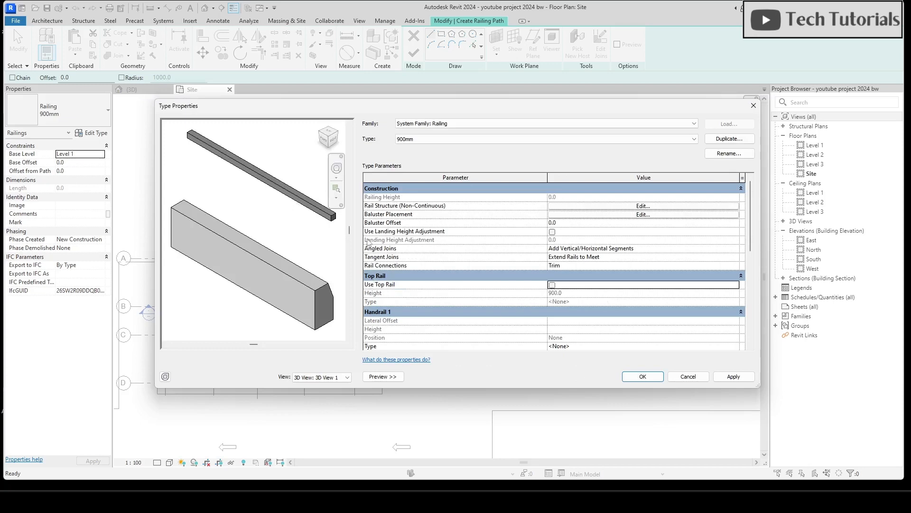
pyautogui.click(733, 376)
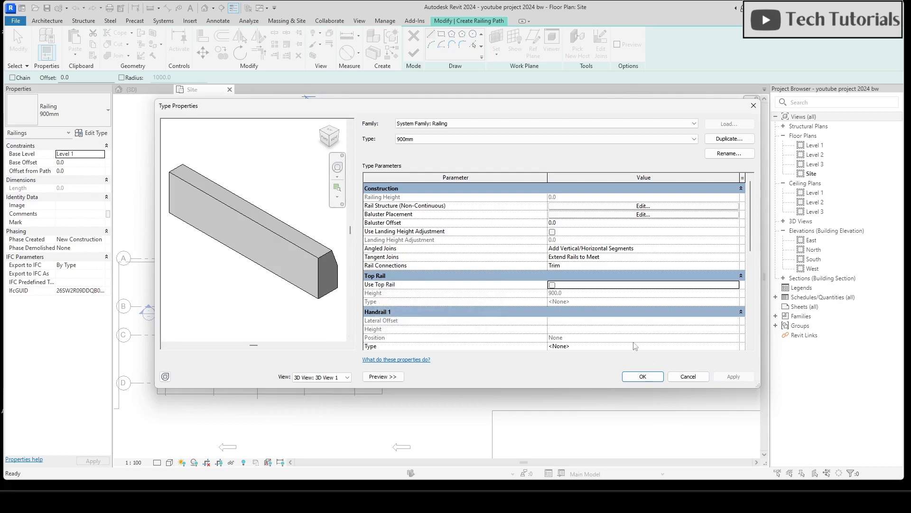
pyautogui.click(643, 376)
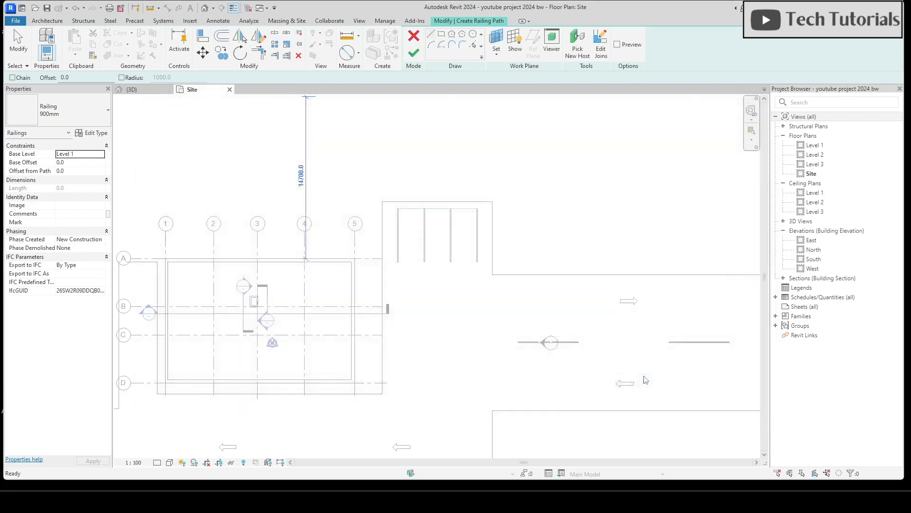
# Pick the parking bay's upper edge, its building-side edge and the paved edge below the building as railing path lines.
pyautogui.scroll(1, 386, 268)
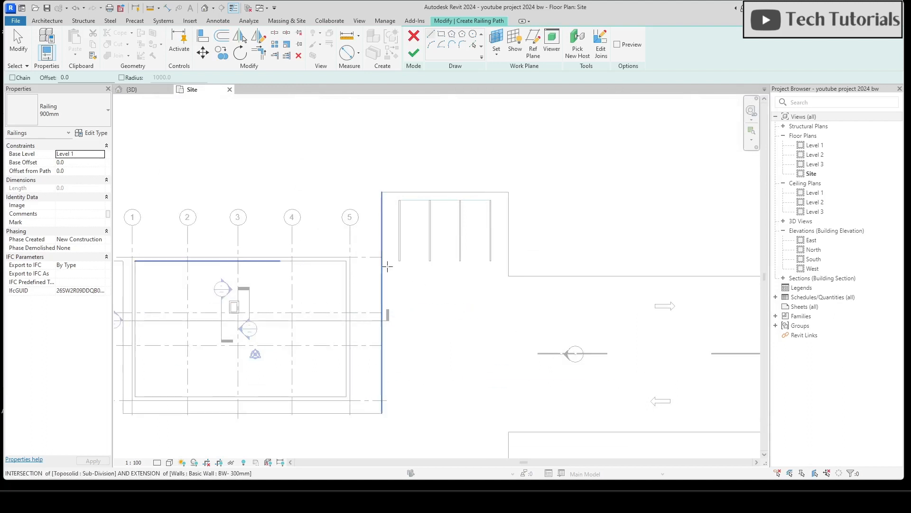
pyautogui.click(474, 45)
pyautogui.scroll(2, 413, 189)
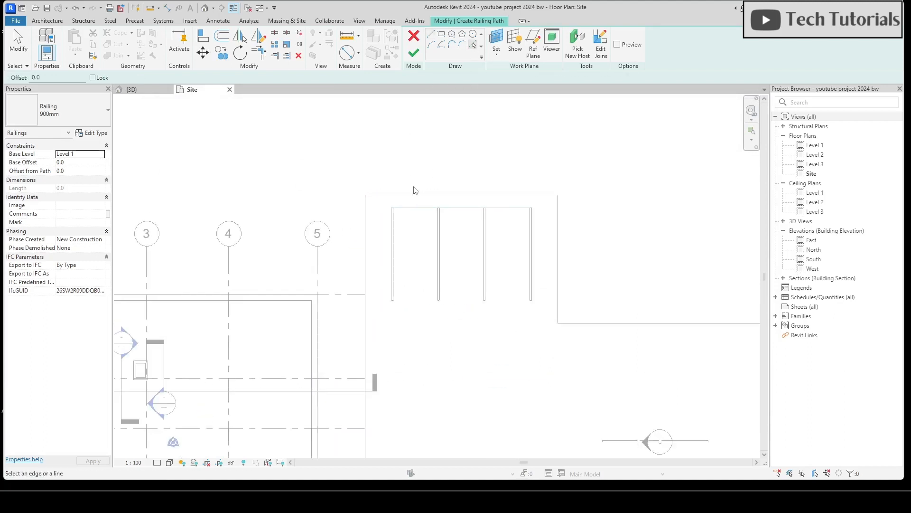
pyautogui.click(409, 194)
pyautogui.click(364, 214)
pyautogui.scroll(-2, 459, 167)
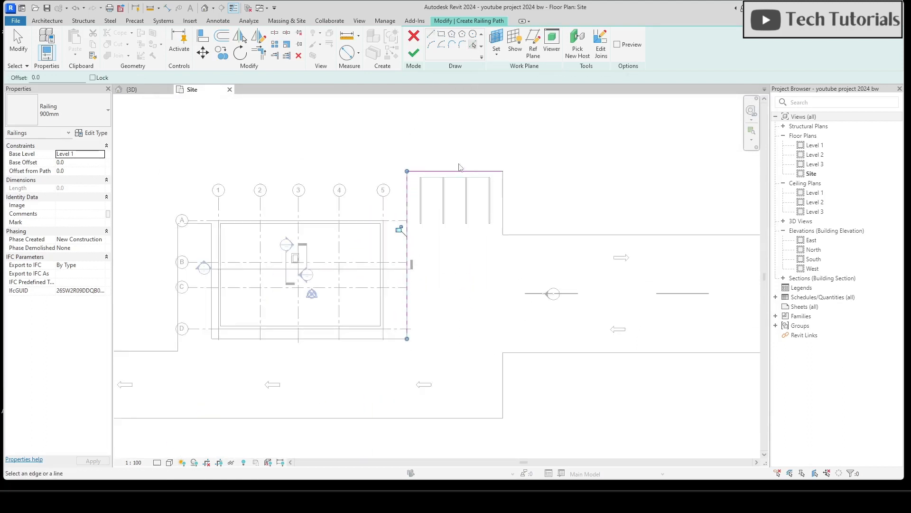
pyautogui.click(384, 339)
pyautogui.scroll(3, 204, 323)
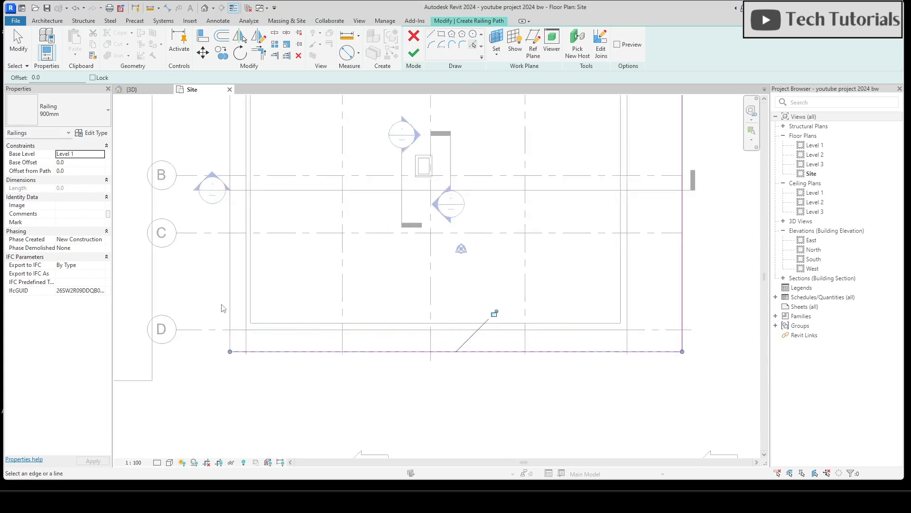
# Add the stepped edges around the building's grid-1 side and the lower road's adjoining upper edge to the railing path.
pyautogui.scroll(-2, 301, 348)
pyautogui.click(254, 221)
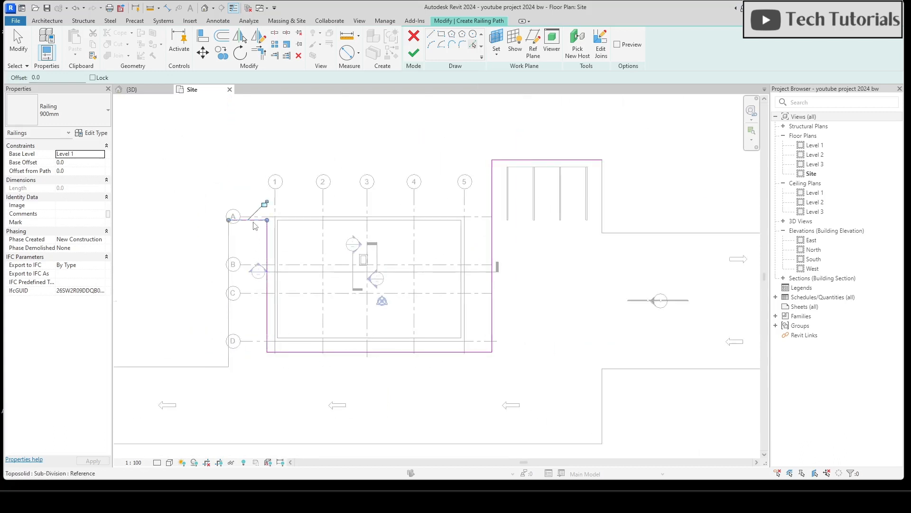
pyautogui.click(222, 367)
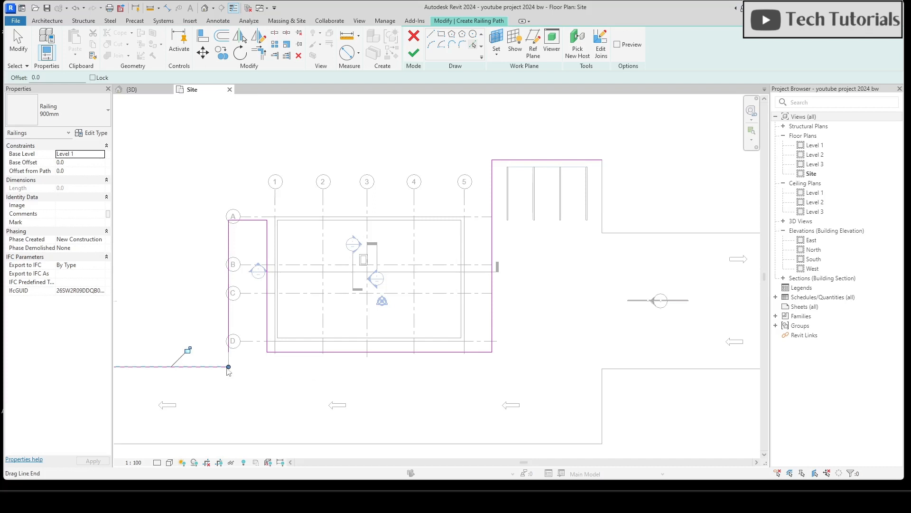
pyautogui.scroll(3, 234, 360)
pyautogui.click(220, 360)
pyautogui.scroll(-3, 204, 337)
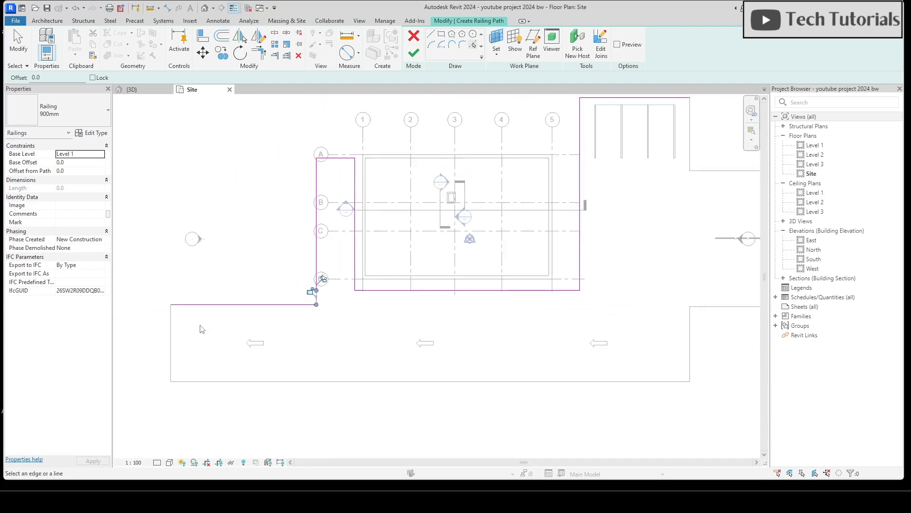
# Add the lower road's end and bottom edges, the access road's edges and the main road's upper near-side edge to the railing path.
pyautogui.click(174, 333)
pyautogui.click(232, 383)
pyautogui.scroll(-2, 449, 361)
pyautogui.moveTo(594, 370); pyautogui.dragTo(313, 359, button='middle')
pyautogui.click(386, 330)
pyautogui.click(336, 342)
pyautogui.click(372, 253)
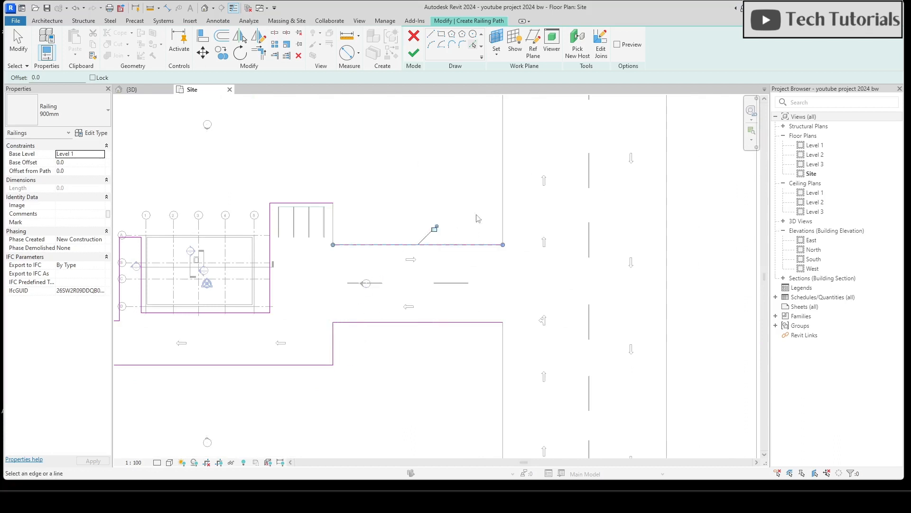
pyautogui.click(502, 194)
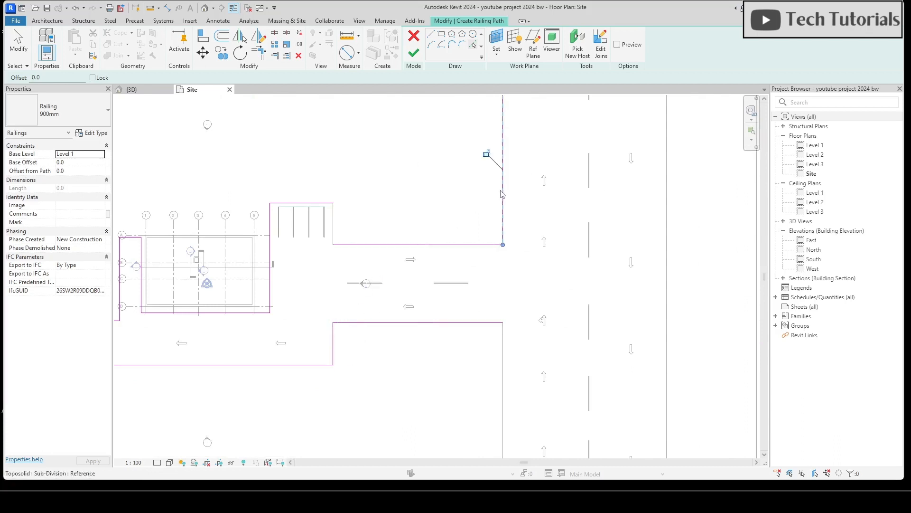
# Finish the railing path and open the 3D view to show the kerbs along the road.
pyautogui.click(414, 54)
pyautogui.click(149, 99)
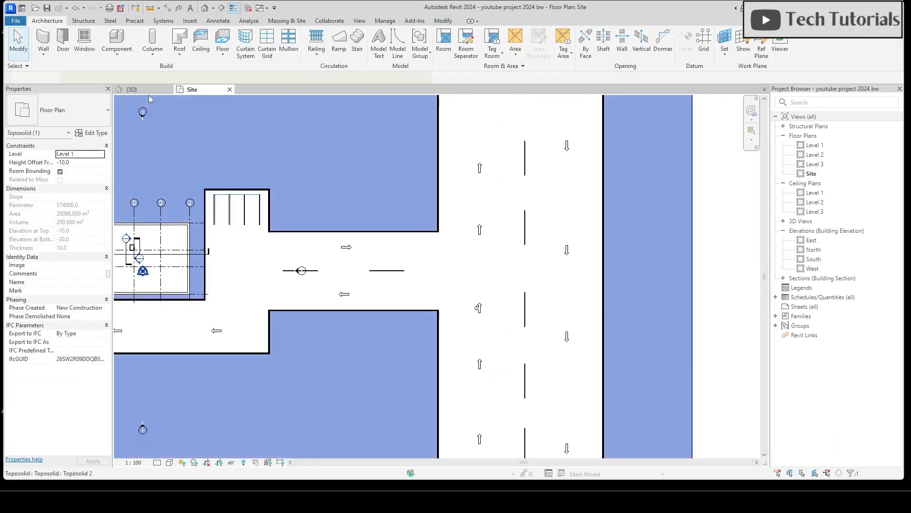
pyautogui.click(138, 89)
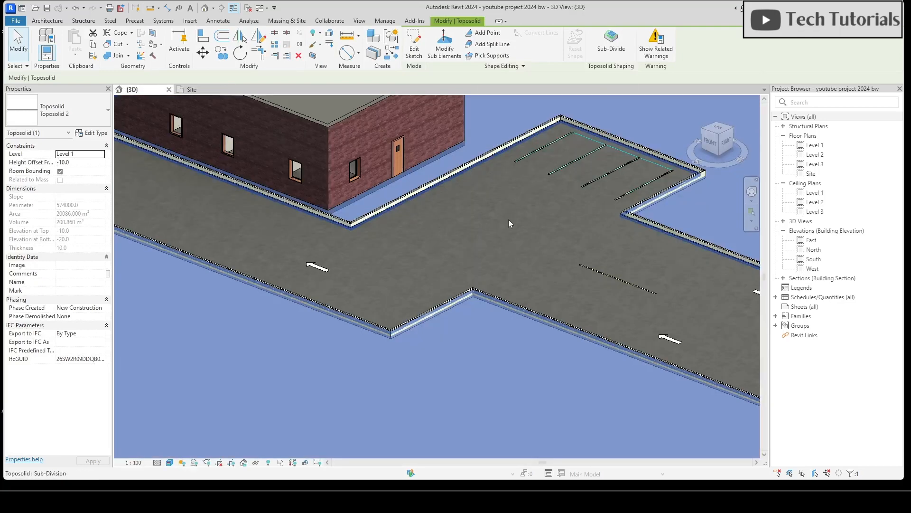
# Examine the stone kerb railing's profile and corners along the main road, access road and driveway in the 3D model.
pyautogui.press('Escape')
pyautogui.scroll(-2, 361, 278)
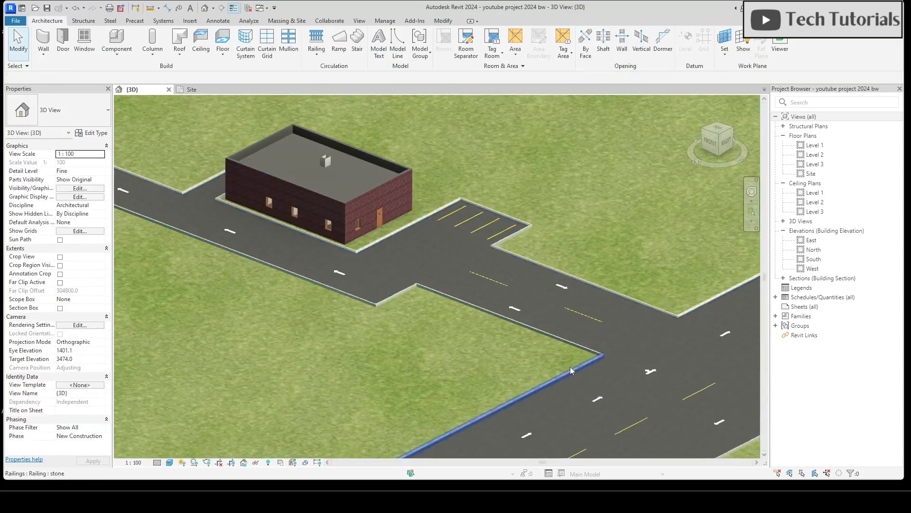
pyautogui.scroll(8, 571, 370)
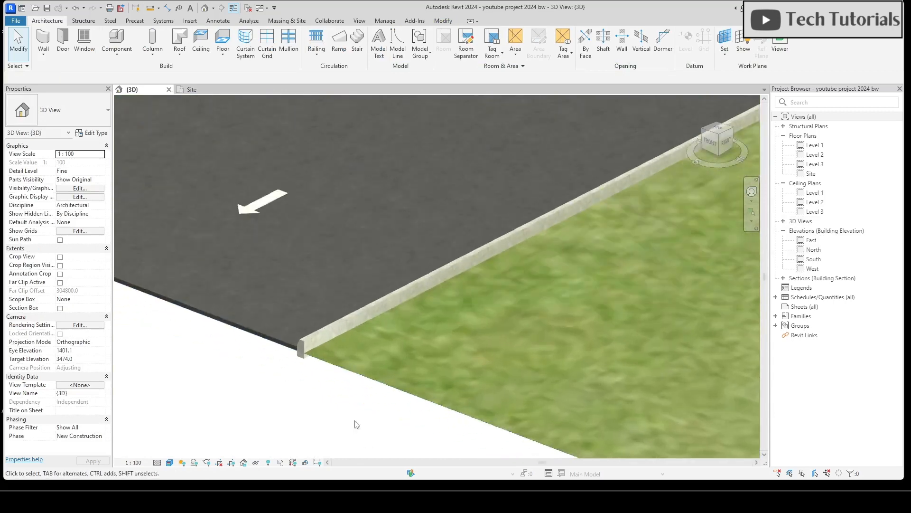
pyautogui.keyDown('shift'); pyautogui.moveTo(357, 424); pyautogui.dragTo(355, 376, button='middle'); pyautogui.keyUp('shift')
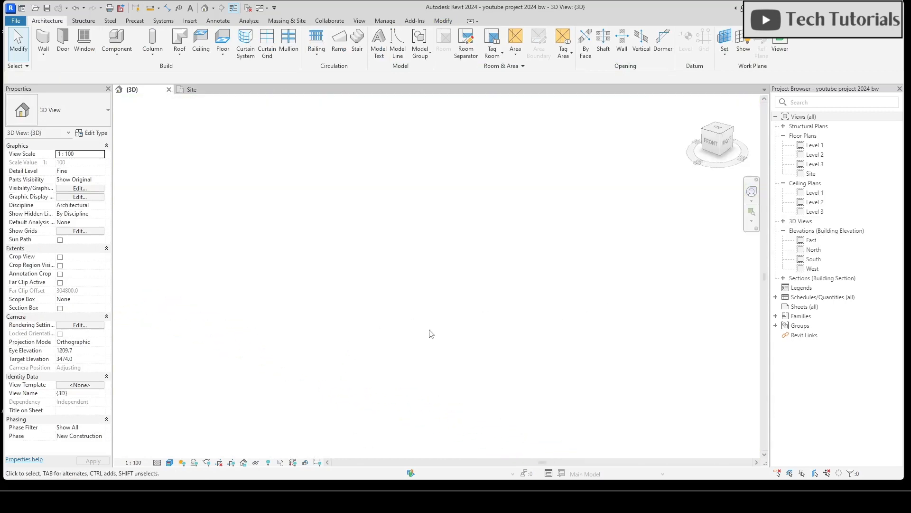
pyautogui.scroll(-2, 345, 337)
pyautogui.moveTo(561, 342); pyautogui.dragTo(192, 348, button='middle')
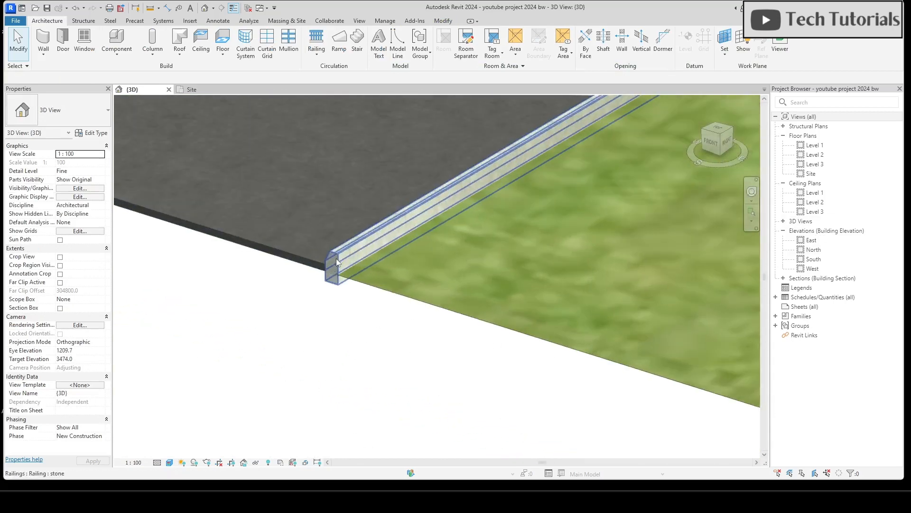
pyautogui.click(337, 262)
pyautogui.keyDown('shift'); pyautogui.moveTo(337, 266); pyautogui.dragTo(366, 315, button='middle'); pyautogui.keyUp('shift')
pyautogui.scroll(5, 365, 315)
pyautogui.press('Escape')
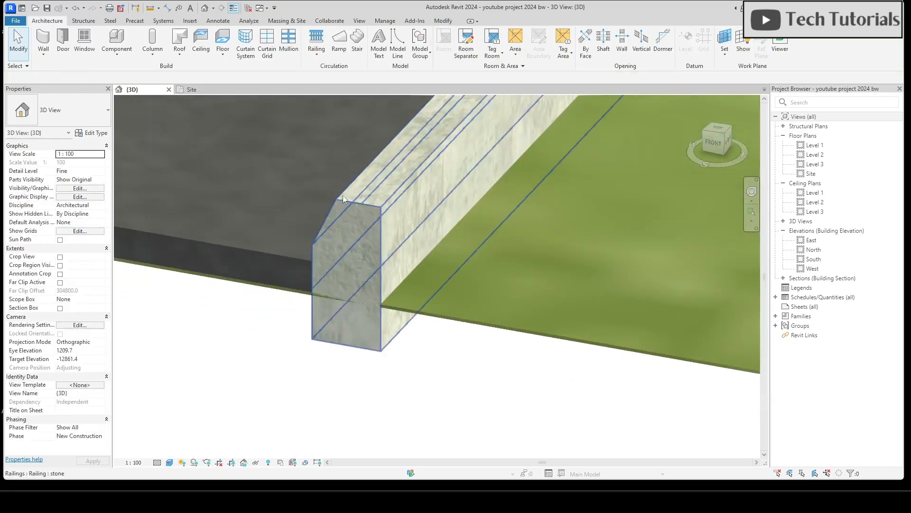
pyautogui.keyDown('shift'); pyautogui.moveTo(369, 322); pyautogui.dragTo(362, 399, button='middle'); pyautogui.keyUp('shift')
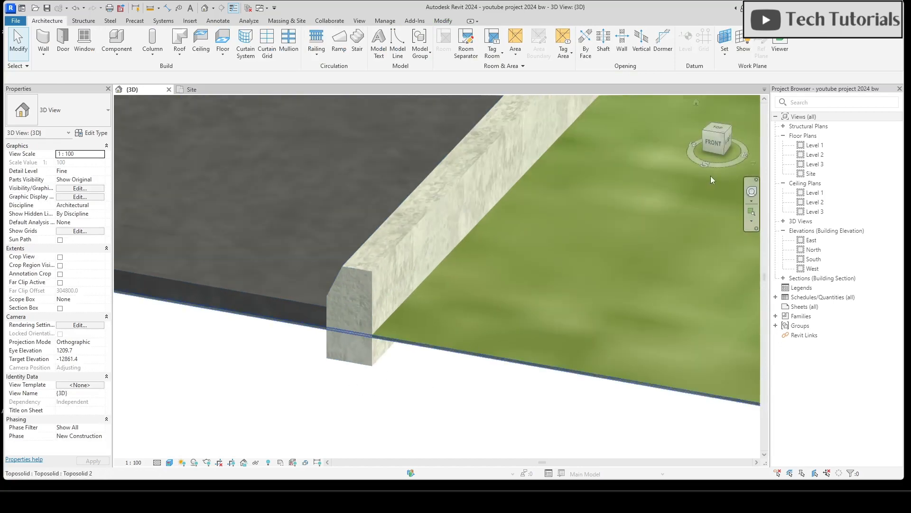
pyautogui.scroll(-6, 520, 303)
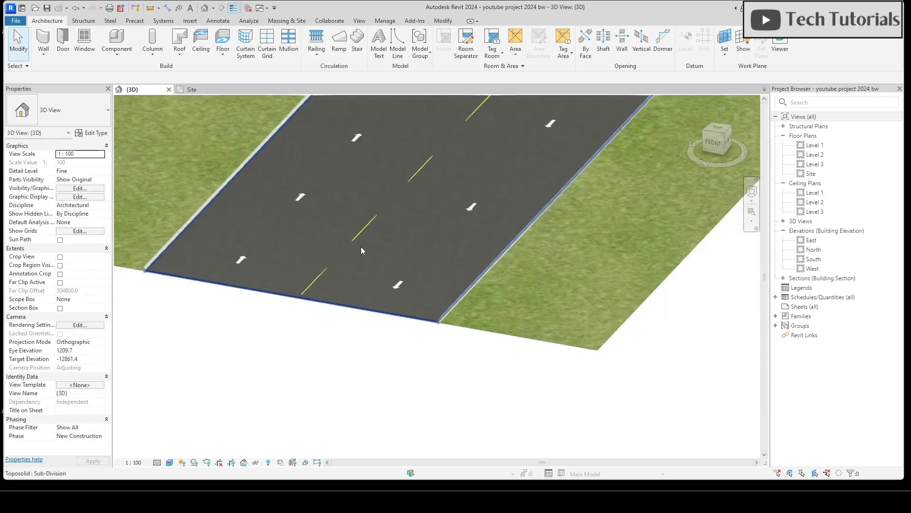
pyautogui.moveTo(361, 246); pyautogui.dragTo(421, 416, button='middle')
pyautogui.scroll(-2, 452, 167)
pyautogui.scroll(6, 451, 167)
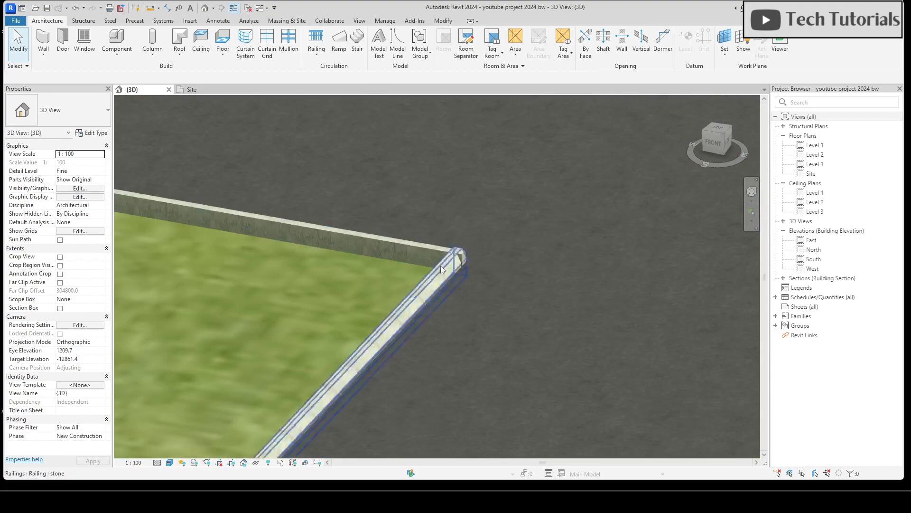
pyautogui.scroll(-6, 473, 261)
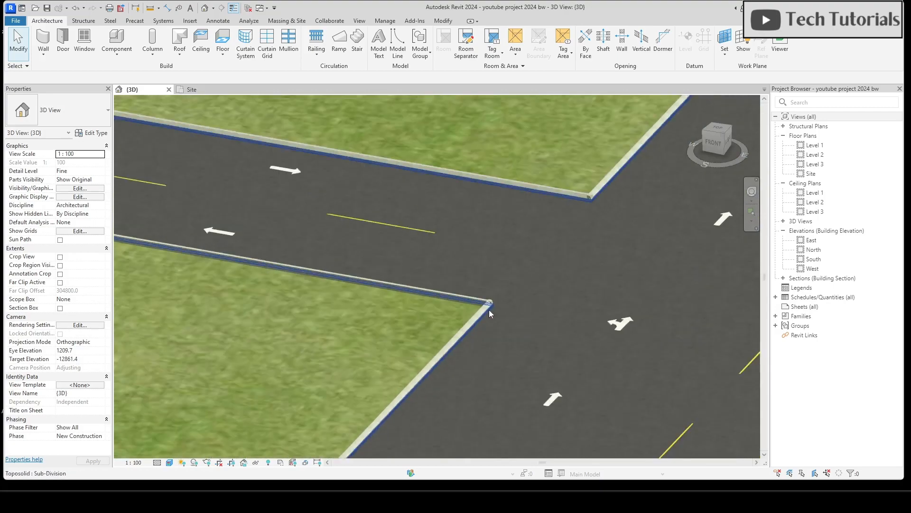
pyautogui.scroll(-3, 340, 283)
pyautogui.scroll(5, 320, 276)
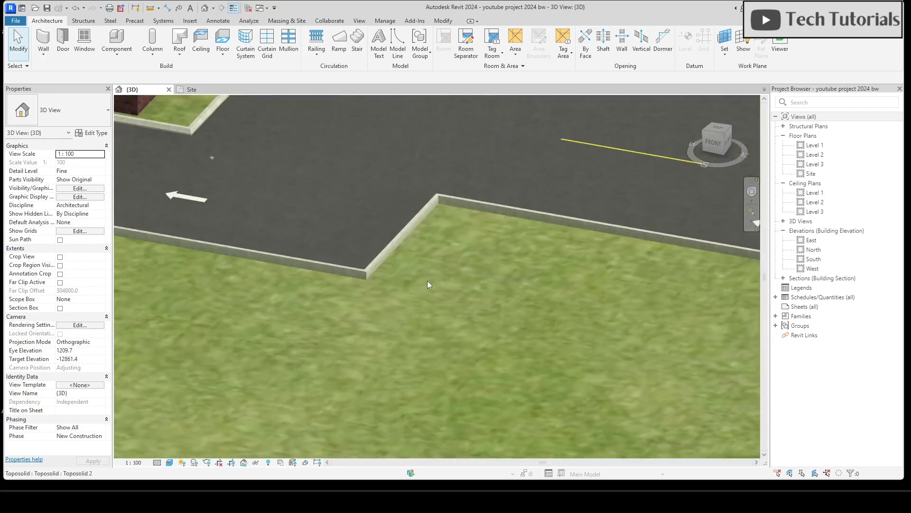
# Start a sub-division of the grass toposolid in the Site plan, picking the driveway's southern outer kerb edge as its first boundary line.
pyautogui.click(191, 90)
pyautogui.scroll(-4, 361, 318)
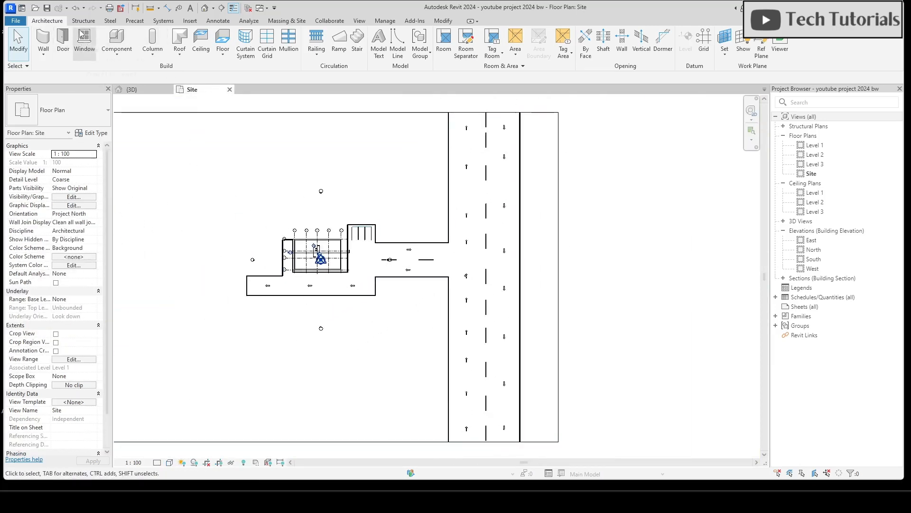
pyautogui.scroll(-2, 392, 210)
pyautogui.click(491, 223)
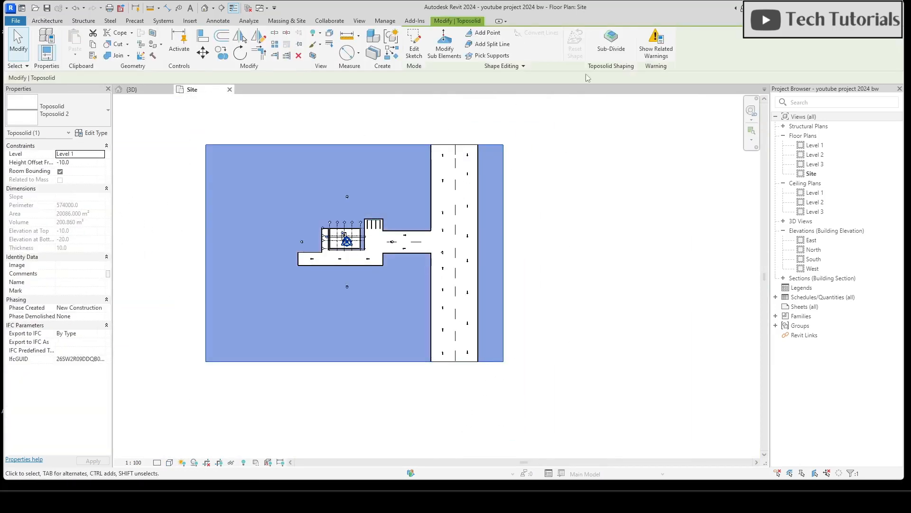
pyautogui.click(611, 44)
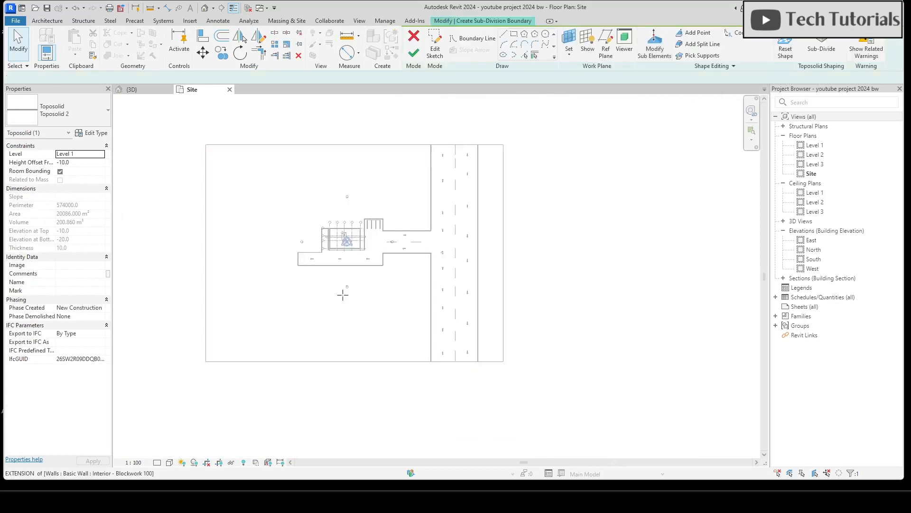
pyautogui.scroll(5, 230, 266)
pyautogui.scroll(1, 238, 226)
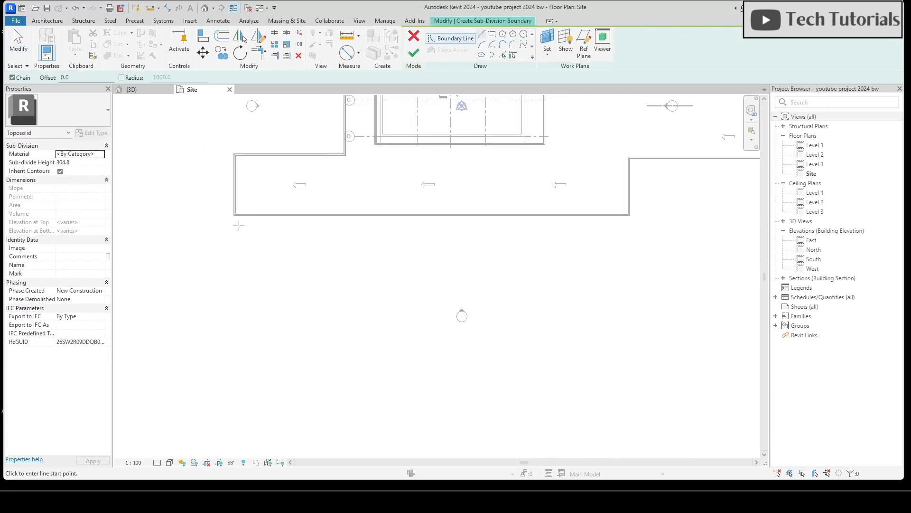
pyautogui.click(503, 55)
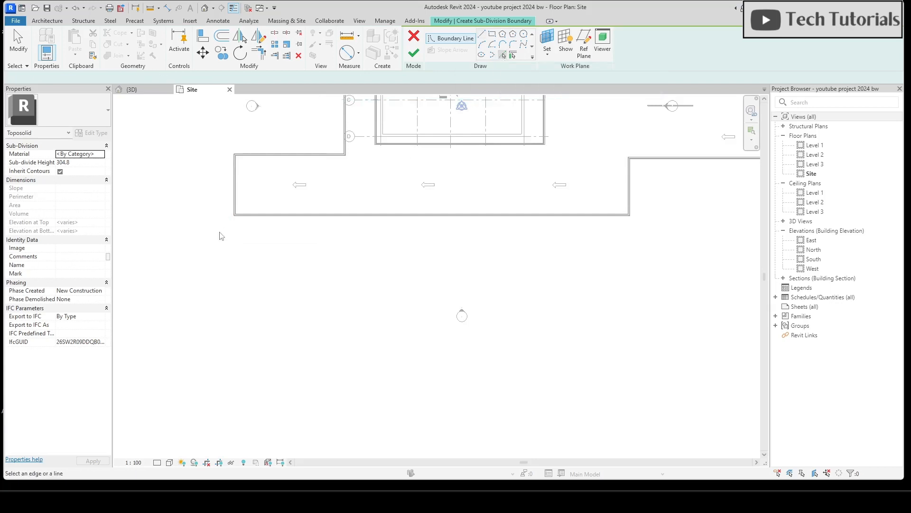
pyautogui.scroll(4, 273, 208)
pyautogui.click(252, 167)
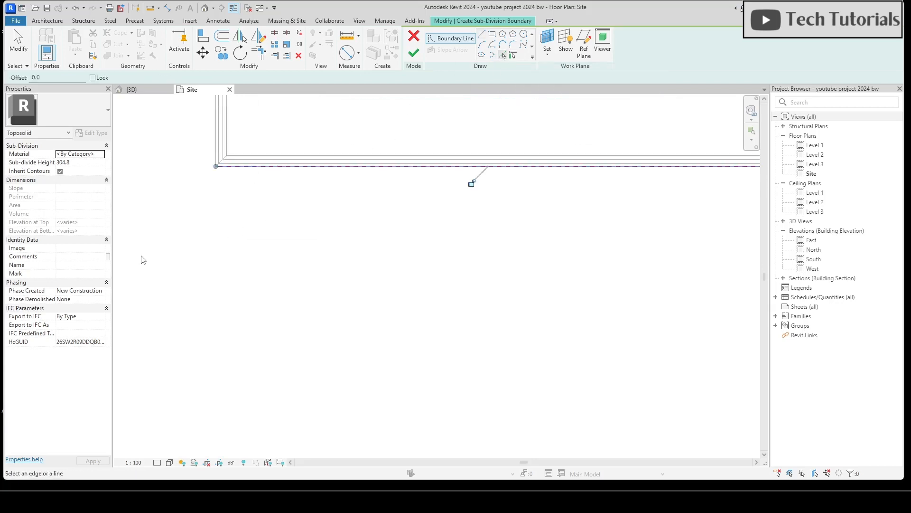
# Add boundary lines from the outer kerb edges along the driveway's short step, the access road's south side and the main road's west side.
pyautogui.scroll(2, 625, 271)
pyautogui.scroll(2, 479, 292)
pyautogui.scroll(2, 435, 254)
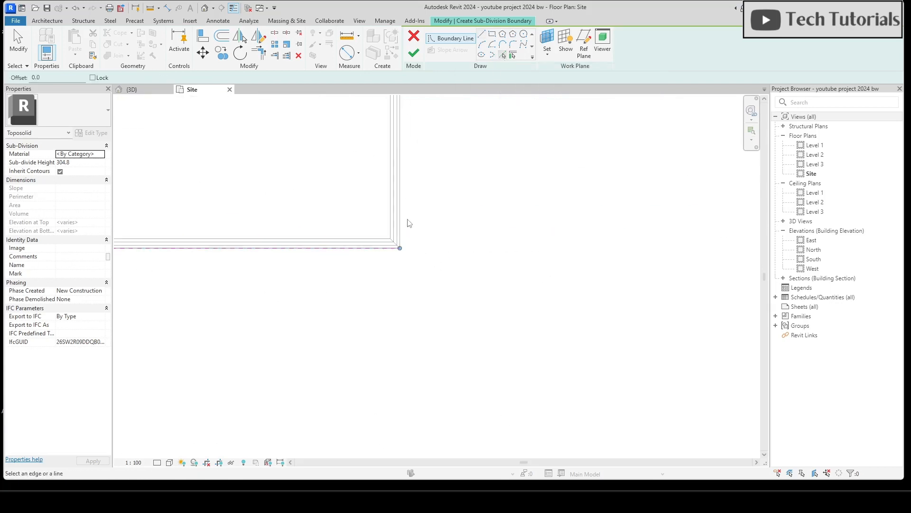
pyautogui.moveTo(509, 242); pyautogui.dragTo(383, 393, button='middle')
pyautogui.scroll(-2, 329, 274)
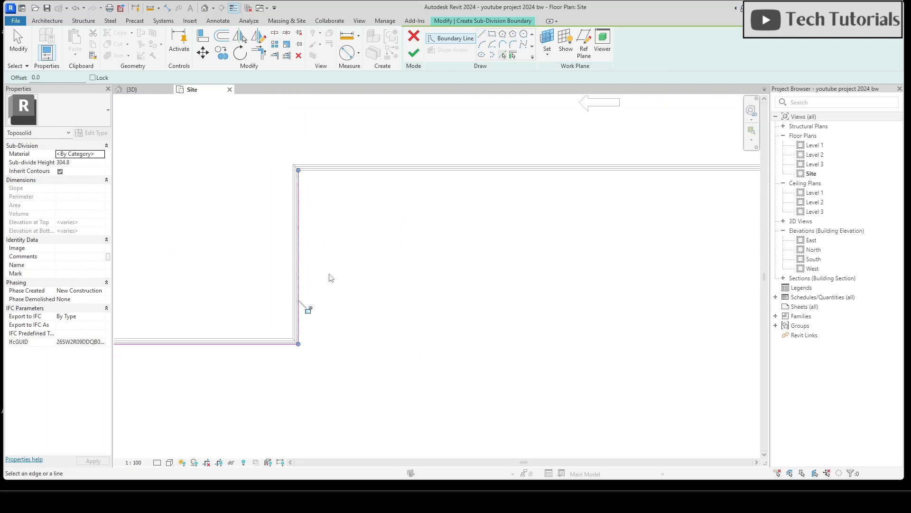
pyautogui.click(365, 172)
pyautogui.moveTo(649, 292); pyautogui.dragTo(290, 287, button='middle')
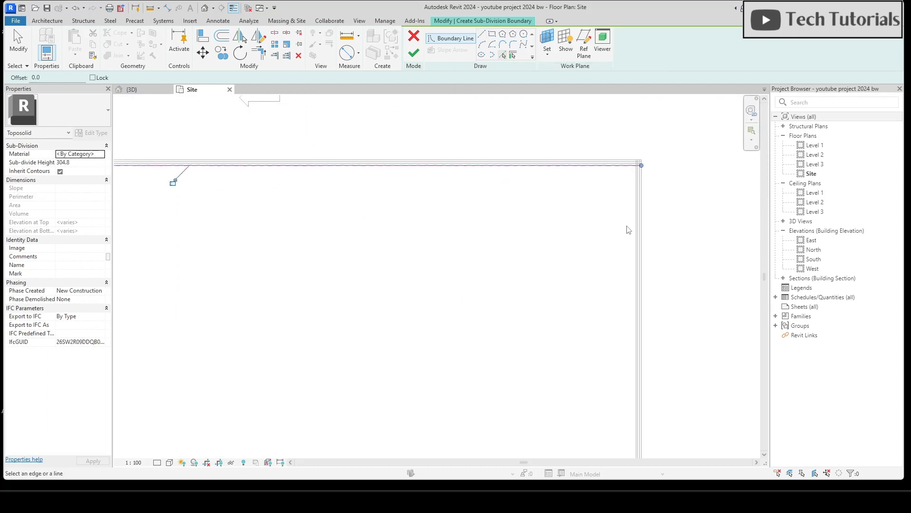
pyautogui.scroll(2, 629, 199)
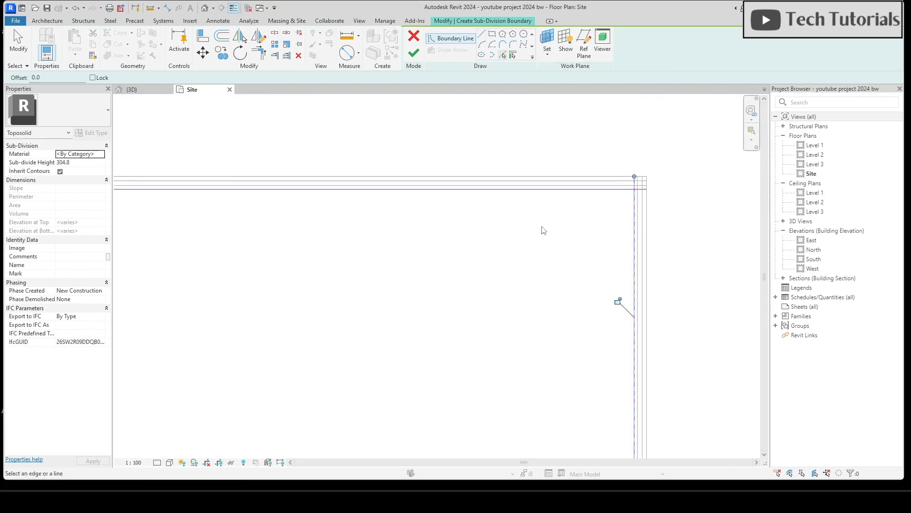
# Trim the access-road and main-road boundary lines to a clean corner at their junction.
pyautogui.press('Escape')
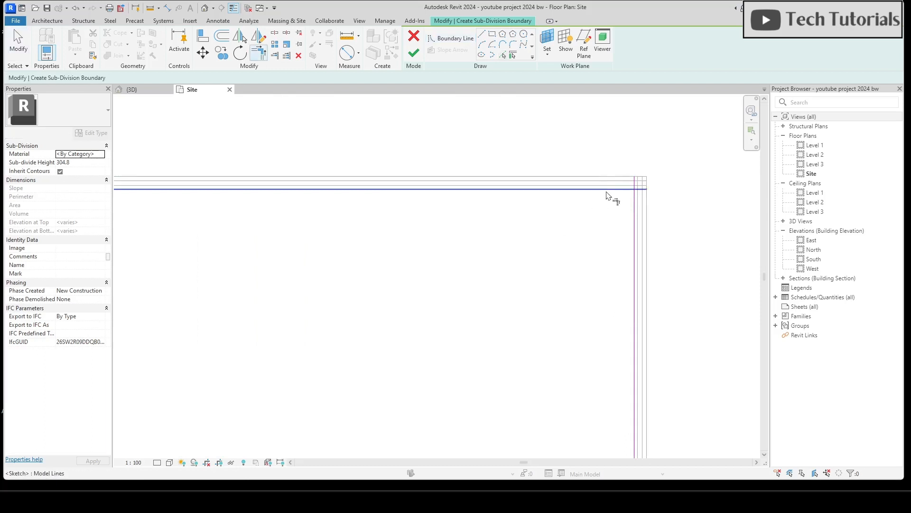
pyautogui.scroll(-2, 613, 197)
pyautogui.press('t')
pyautogui.press('r')
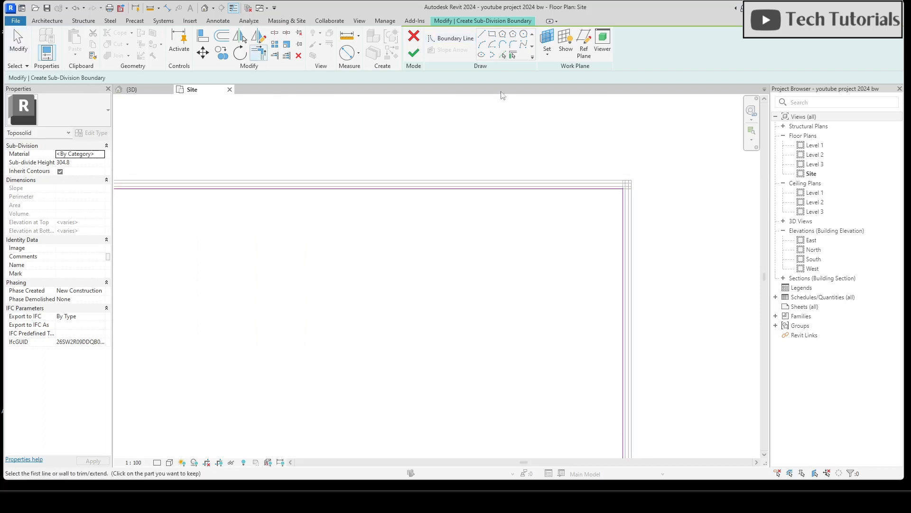
# Draw the strip's outer boundary from the driveway's southwest kerb corner, running south, then east past the step, then about 7000 mm north.
pyautogui.click(482, 34)
pyautogui.scroll(-4, 533, 118)
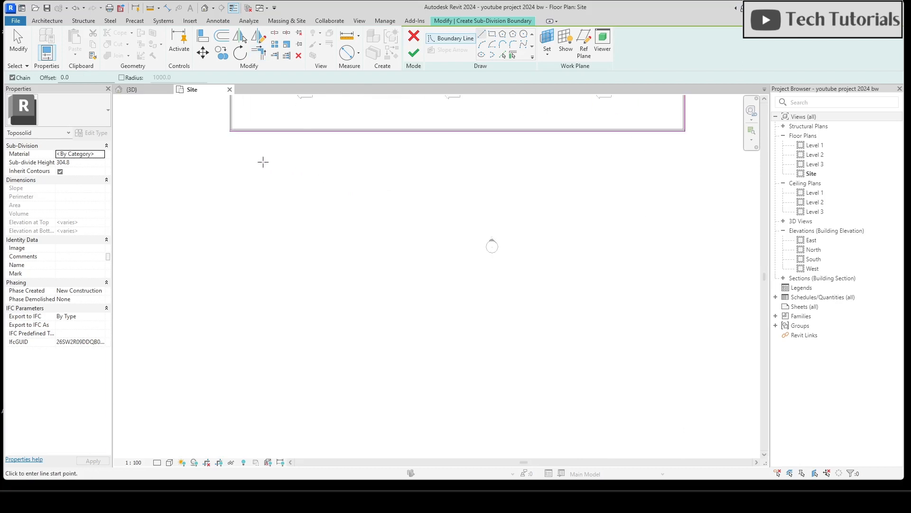
pyautogui.scroll(5, 227, 145)
pyautogui.moveTo(224, 122); pyautogui.dragTo(199, 259, button='middle')
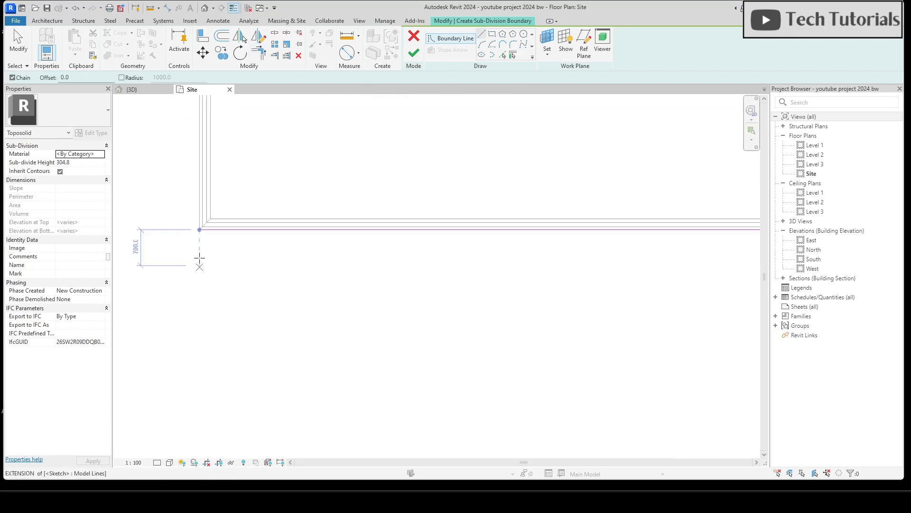
pyautogui.click(200, 230)
pyautogui.scroll(-3, 209, 237)
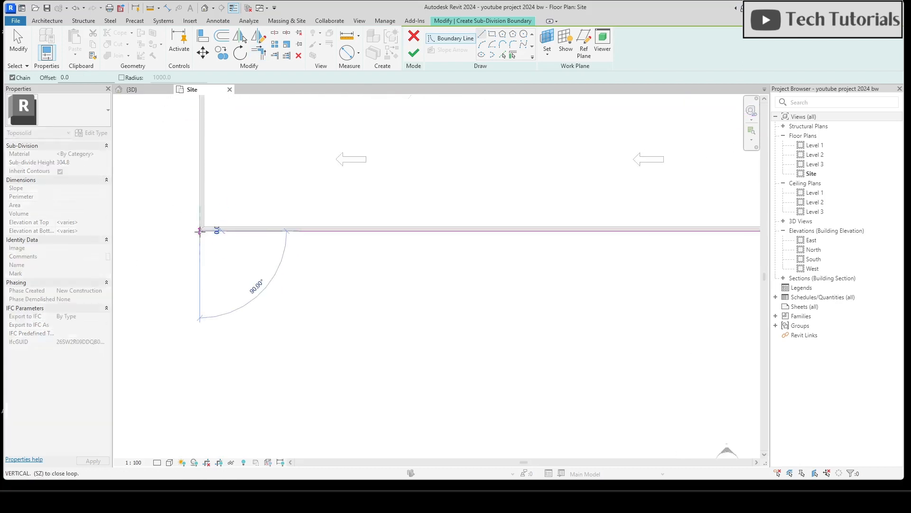
pyautogui.click(198, 265)
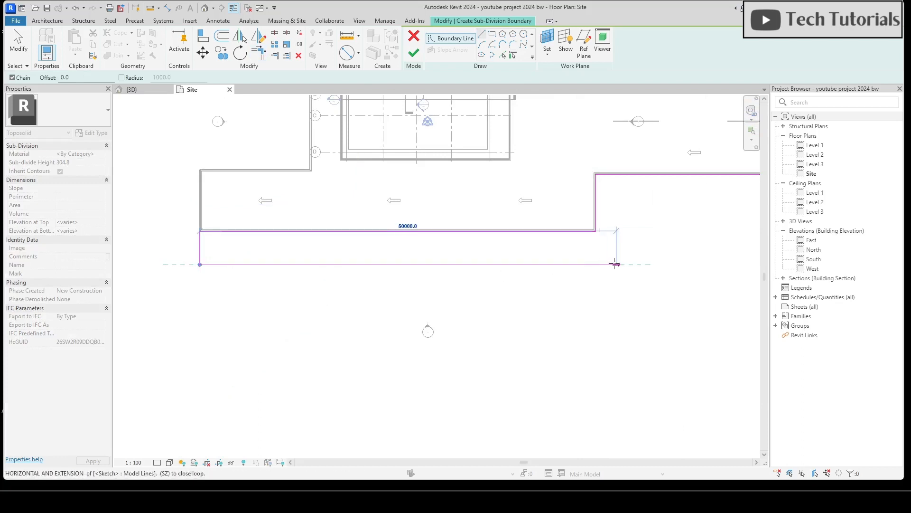
pyautogui.click(633, 264)
pyautogui.click(633, 206)
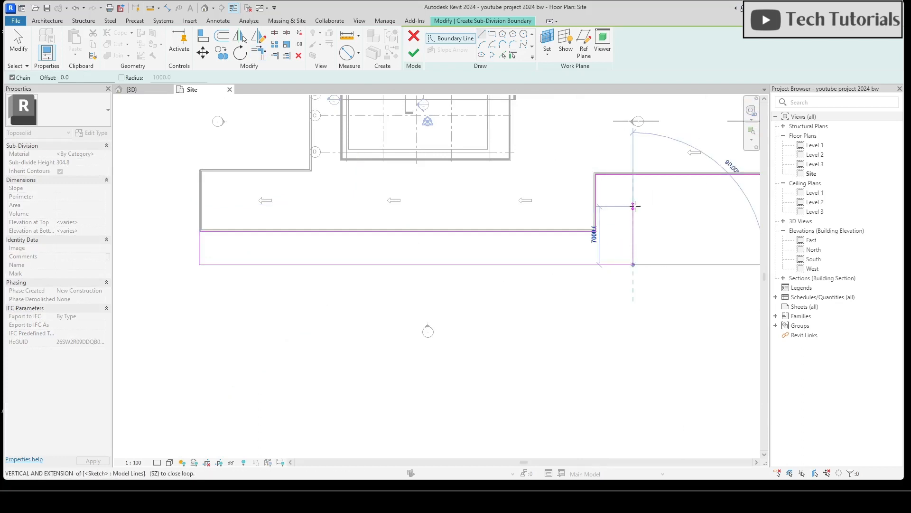
# Continue the outer boundary east toward the main road, south to the site edge, and across to the kerb line to close the loop.
pyautogui.moveTo(659, 206); pyautogui.dragTo(417, 210, button='middle')
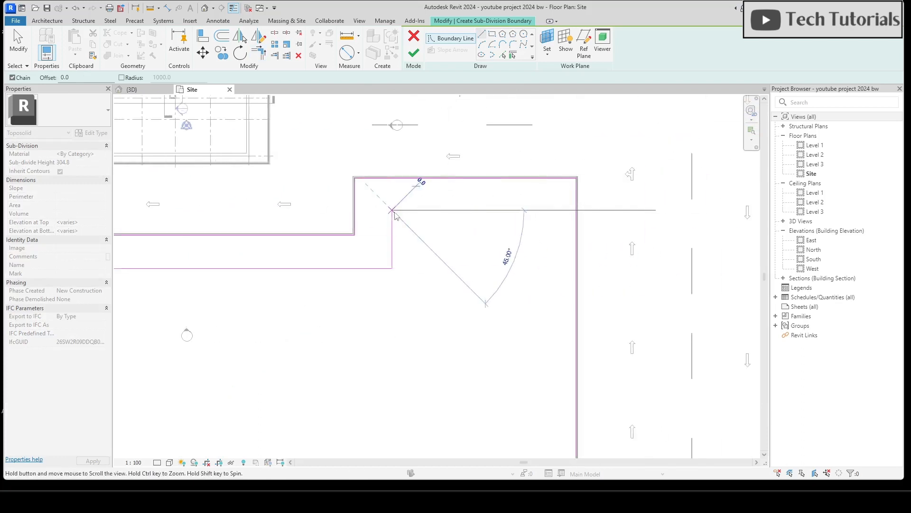
pyautogui.click(524, 210)
pyautogui.scroll(-3, 524, 210)
pyautogui.scroll(4, 520, 275)
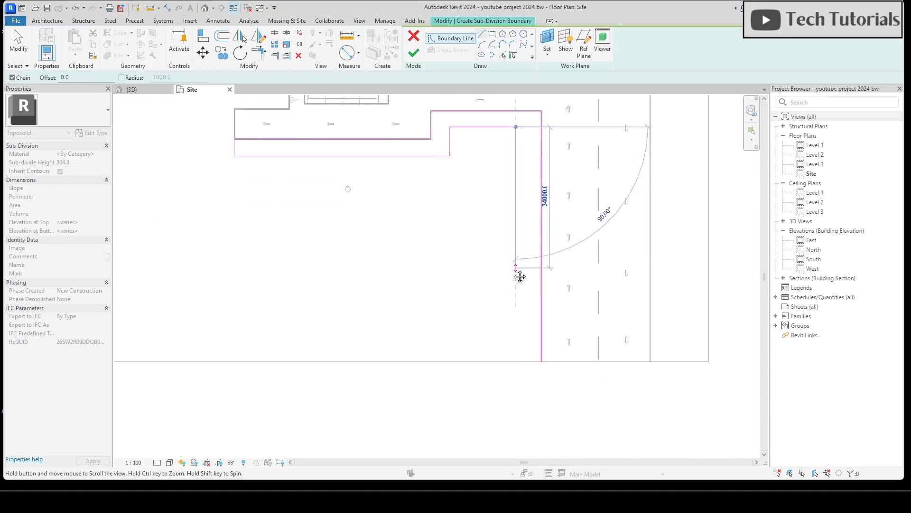
pyautogui.click(519, 378)
pyautogui.scroll(6, 578, 371)
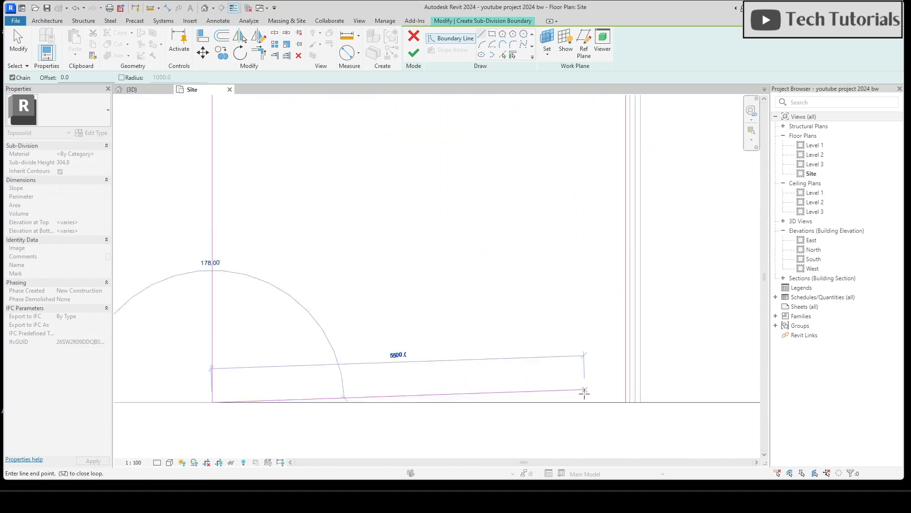
pyautogui.click(625, 402)
# Pick the outer kerb edge on the main road's east side as a boundary line for a second strip.
pyautogui.scroll(-3, 297, 350)
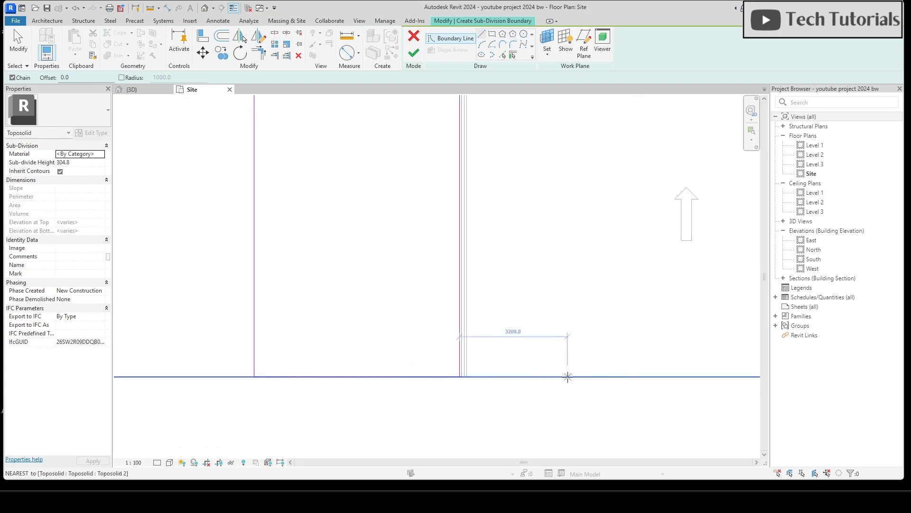
pyautogui.moveTo(610, 378); pyautogui.dragTo(266, 369, button='middle')
pyautogui.scroll(-4, 249, 378)
pyautogui.moveTo(439, 332); pyautogui.dragTo(219, 355, button='middle')
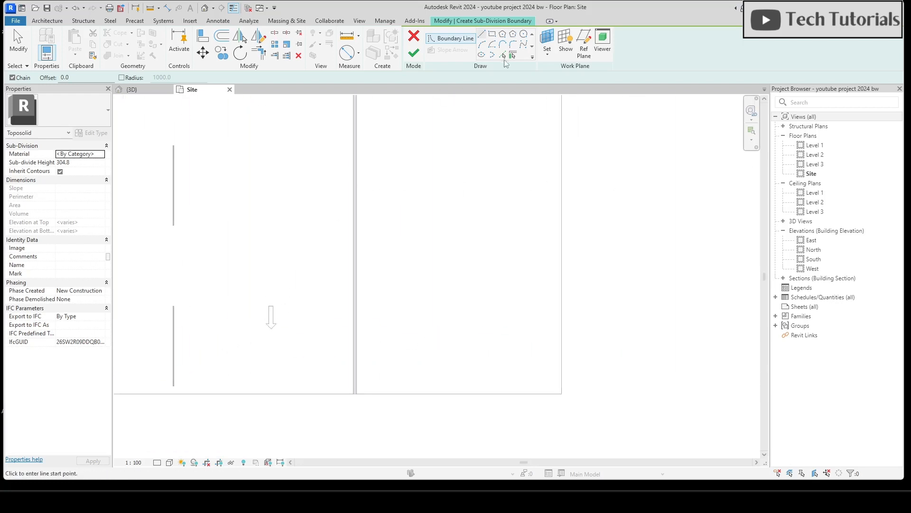
pyautogui.click(503, 56)
pyautogui.scroll(3, 377, 328)
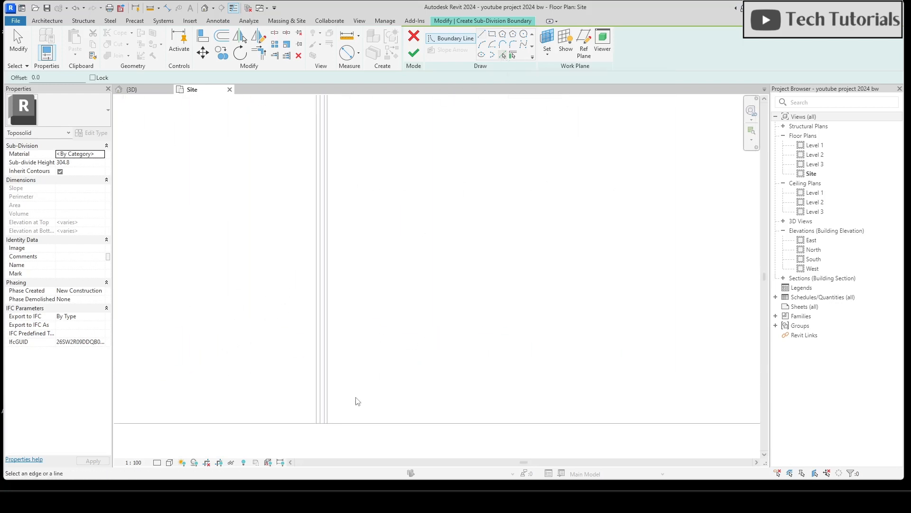
pyautogui.click(331, 401)
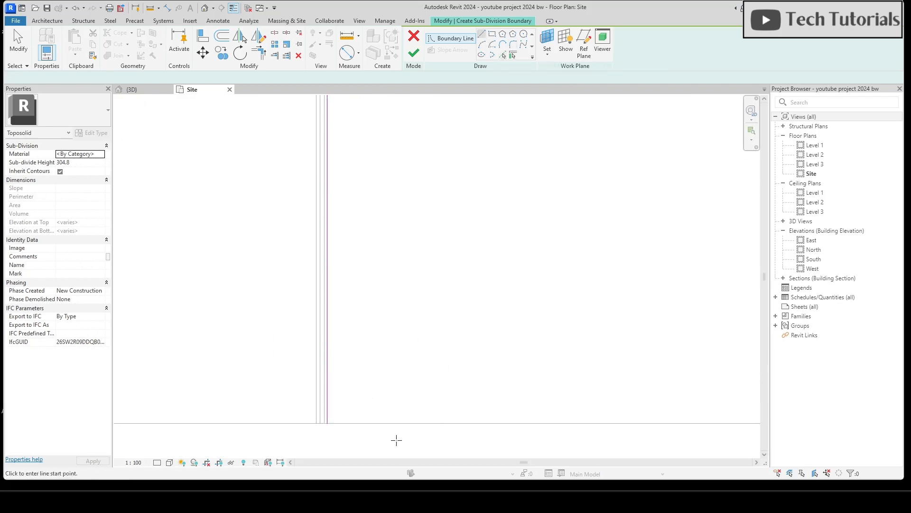
# Close the second strip's loop by drawing east along the site's south edge, straight north to its north edge, and back to the kerb.
pyautogui.click(326, 423)
pyautogui.click(477, 424)
pyautogui.scroll(-3, 478, 426)
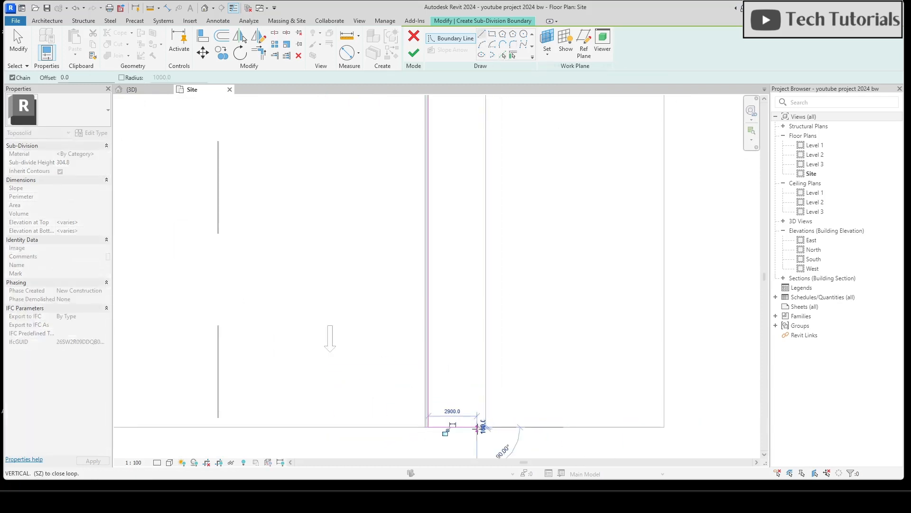
pyautogui.scroll(-3, 478, 427)
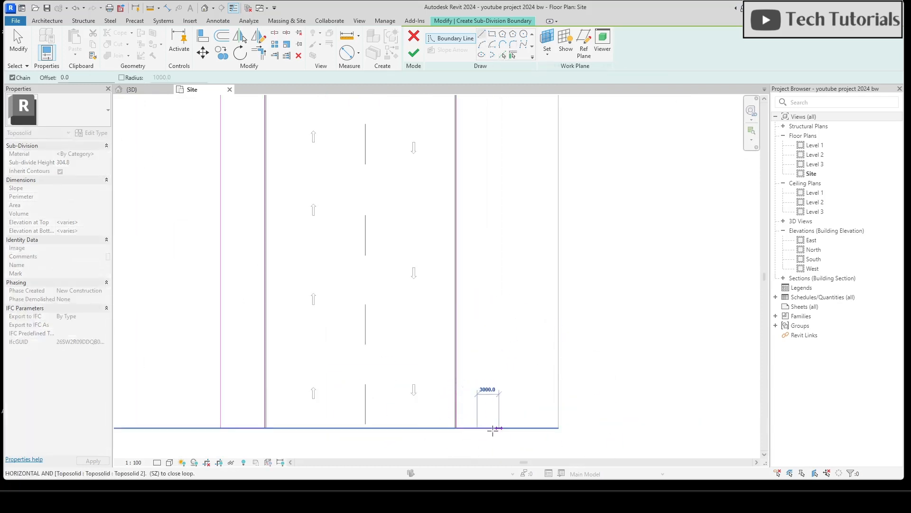
pyautogui.scroll(4, 488, 294)
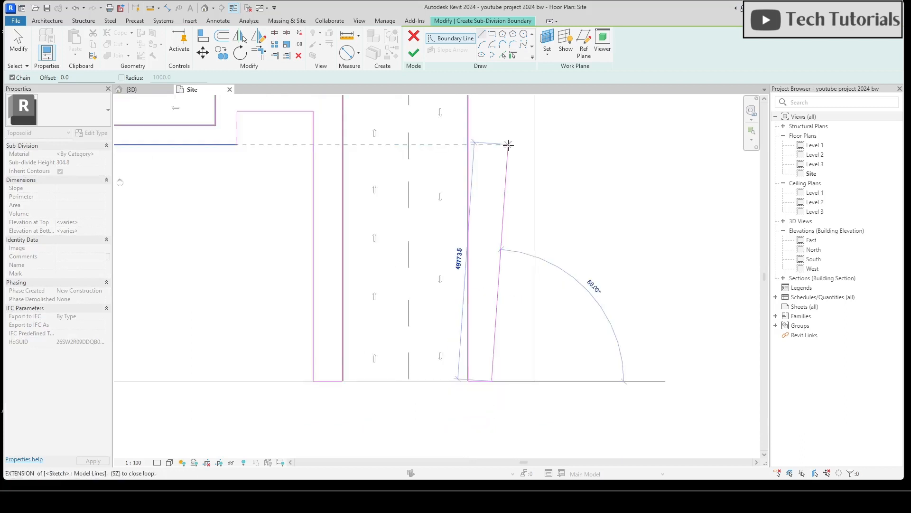
pyautogui.scroll(5, 479, 266)
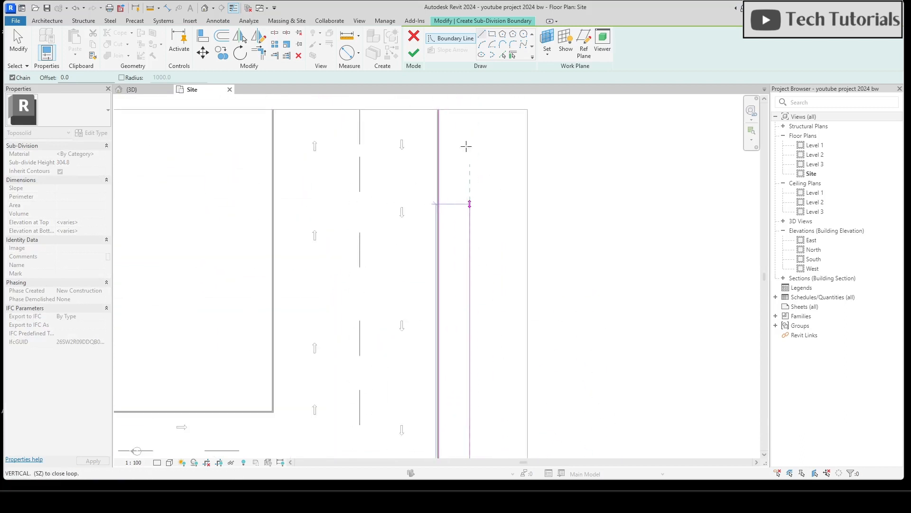
pyautogui.moveTo(470, 108); pyautogui.dragTo(465, 299, button='middle')
pyautogui.scroll(3, 455, 283)
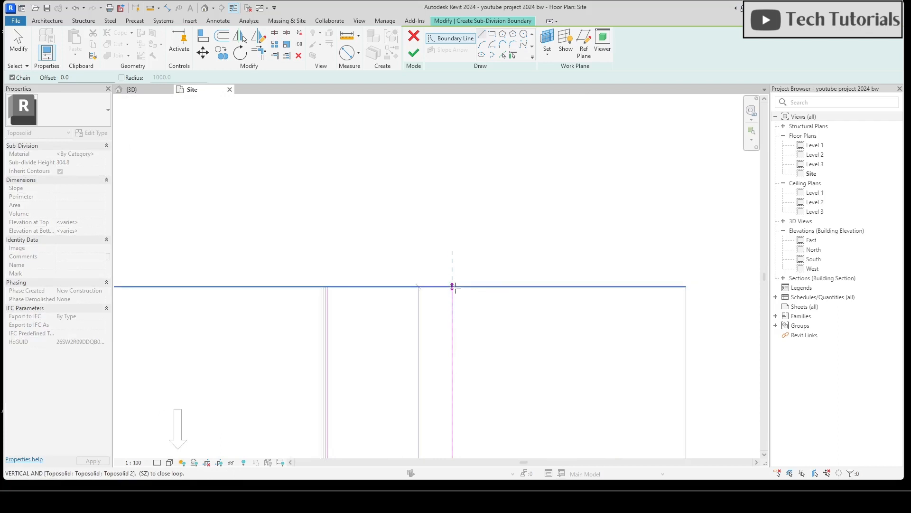
pyautogui.click(454, 288)
pyautogui.click(326, 286)
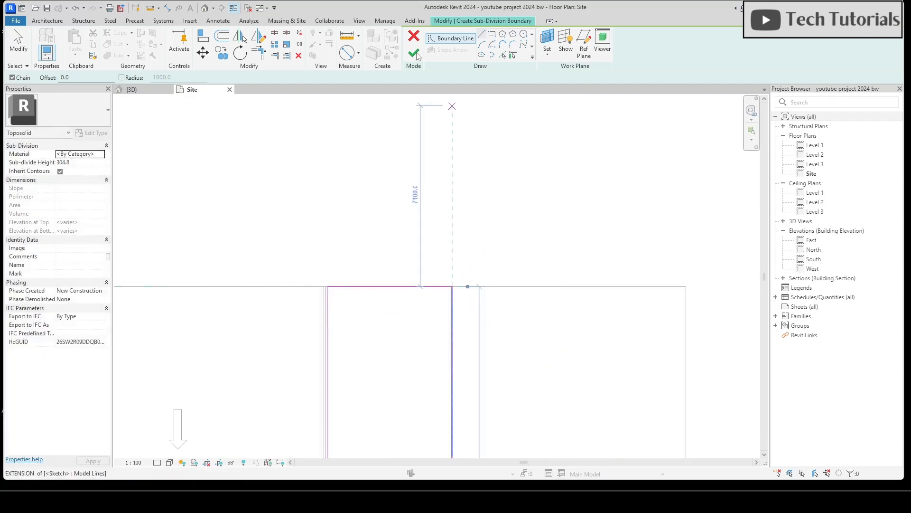
pyautogui.scroll(-3, 511, 283)
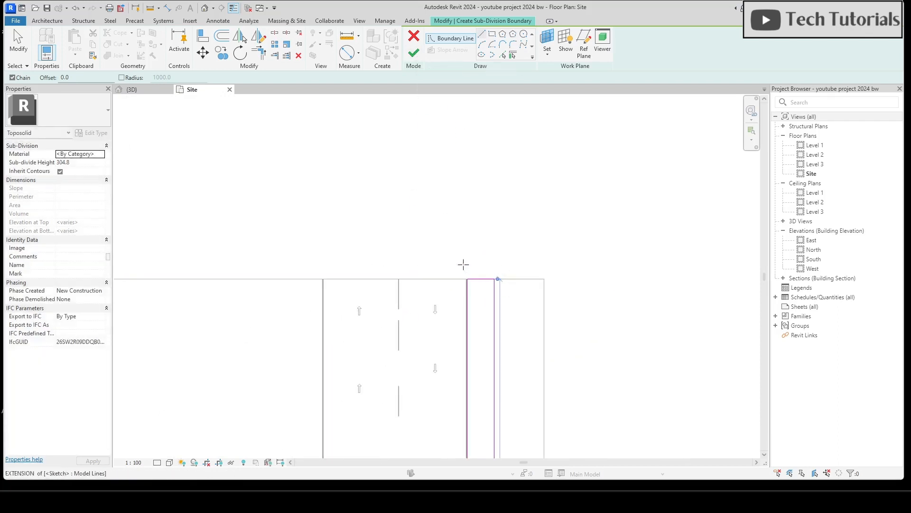
# Pick the outer kerb edges on the main road's west side and the access road's north side as boundary lines.
pyautogui.moveTo(357, 246); pyautogui.dragTo(537, 179, button='middle')
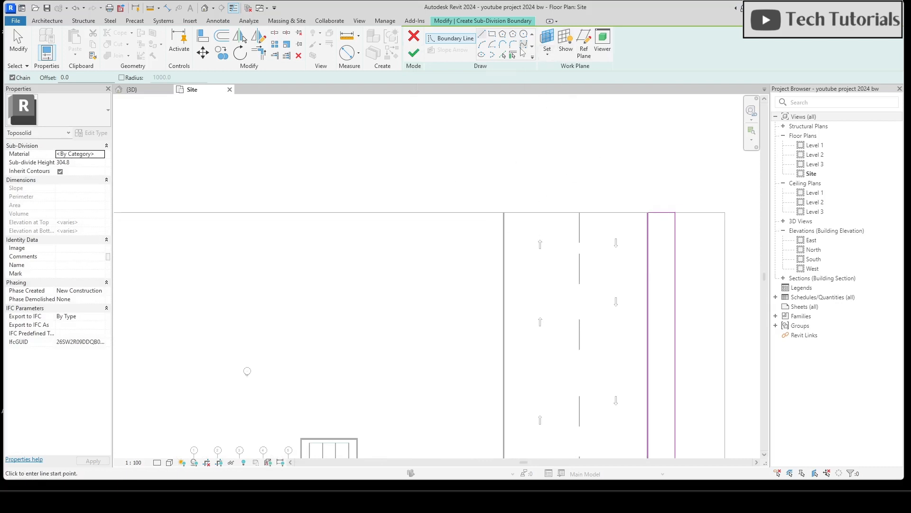
pyautogui.click(512, 56)
pyautogui.scroll(3, 495, 357)
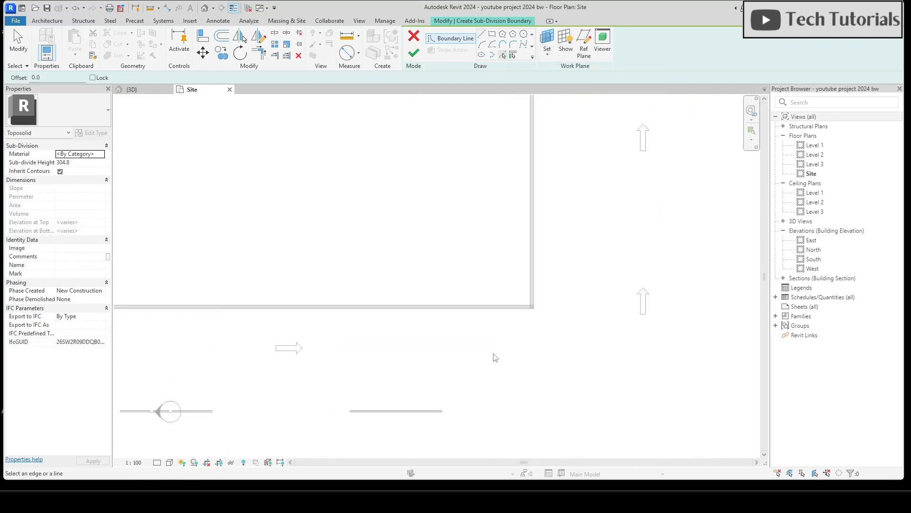
pyautogui.scroll(4, 556, 293)
pyautogui.click(476, 308)
pyautogui.click(455, 328)
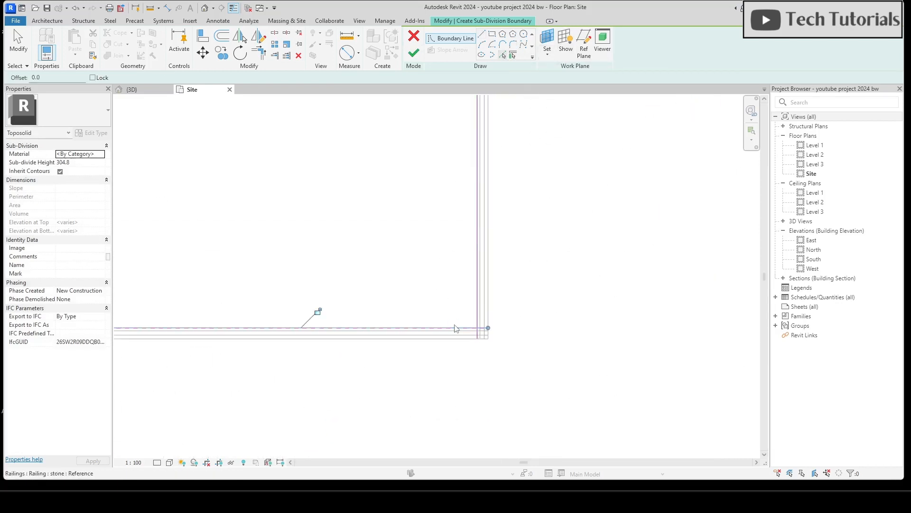
pyautogui.scroll(-6, 591, 378)
# Pick the outer kerb edges on the east, north and west sides of the parking bay as boundary lines.
pyautogui.scroll(6, 356, 355)
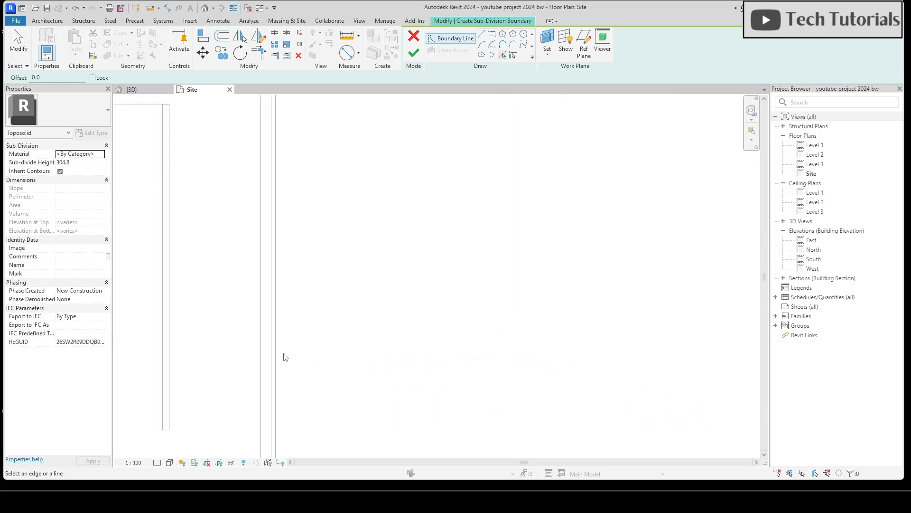
pyautogui.click(275, 351)
pyautogui.scroll(-2, 428, 294)
pyautogui.moveTo(425, 196); pyautogui.dragTo(597, 310, button='middle')
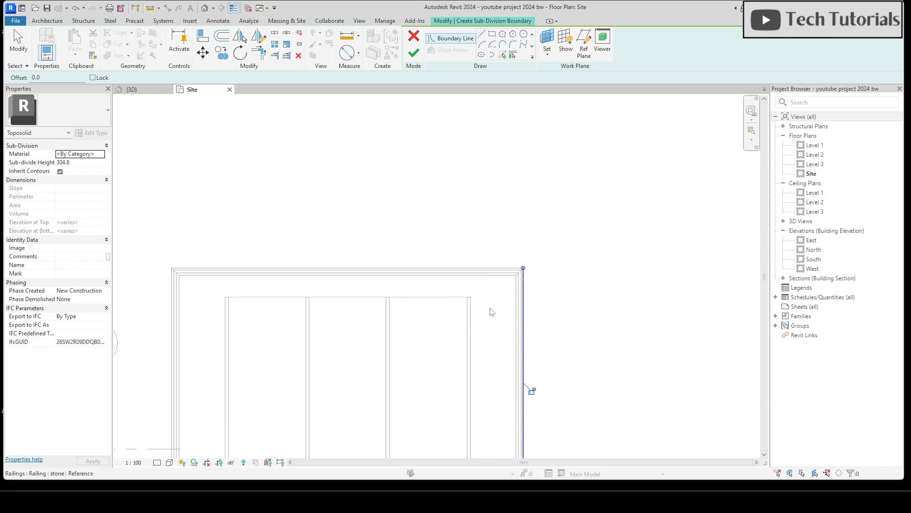
pyautogui.click(418, 268)
pyautogui.moveTo(220, 255); pyautogui.dragTo(425, 181, button='middle')
pyautogui.scroll(-3, 418, 294)
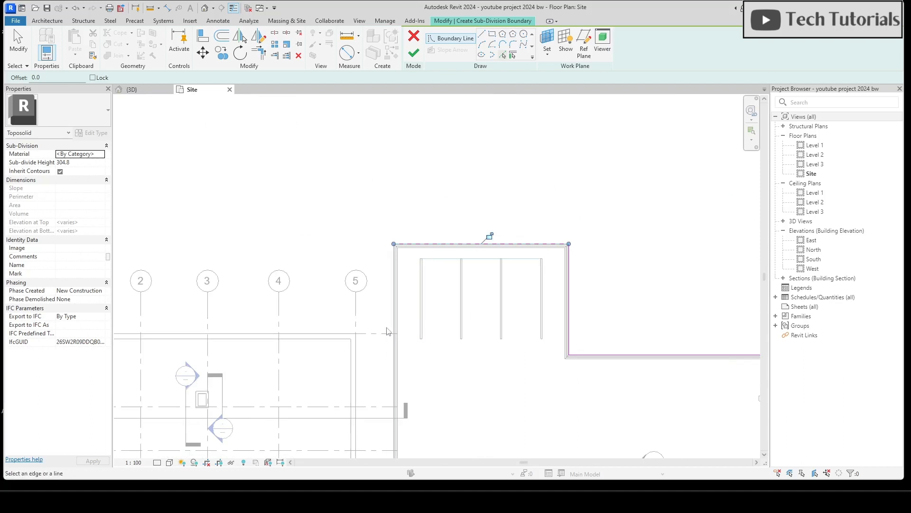
pyautogui.scroll(3, 370, 308)
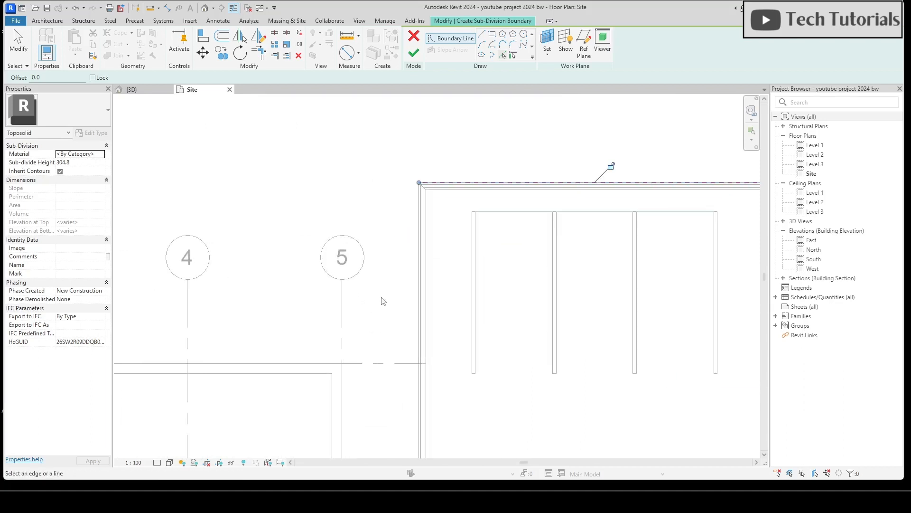
pyautogui.click(416, 291)
pyautogui.scroll(-3, 329, 324)
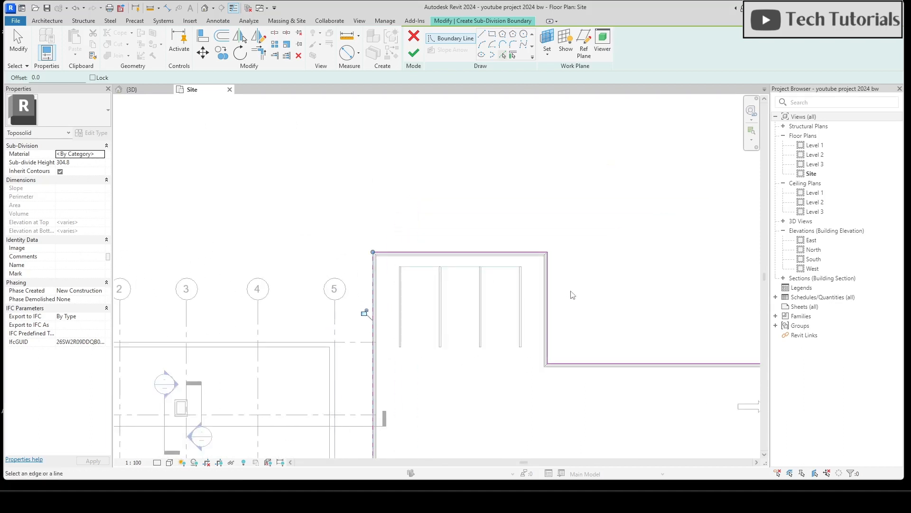
# Trim the access road's north boundary line and the main road's west boundary line to a clean corner.
pyautogui.scroll(5, 565, 373)
pyautogui.scroll(-5, 285, 339)
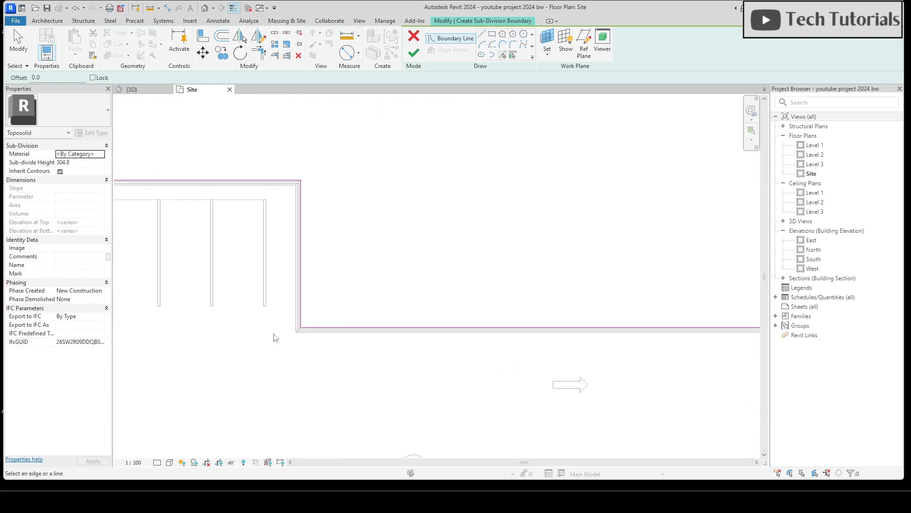
pyautogui.moveTo(631, 350); pyautogui.dragTo(211, 349, button='middle')
pyautogui.scroll(3, 467, 327)
pyautogui.press('Escape')
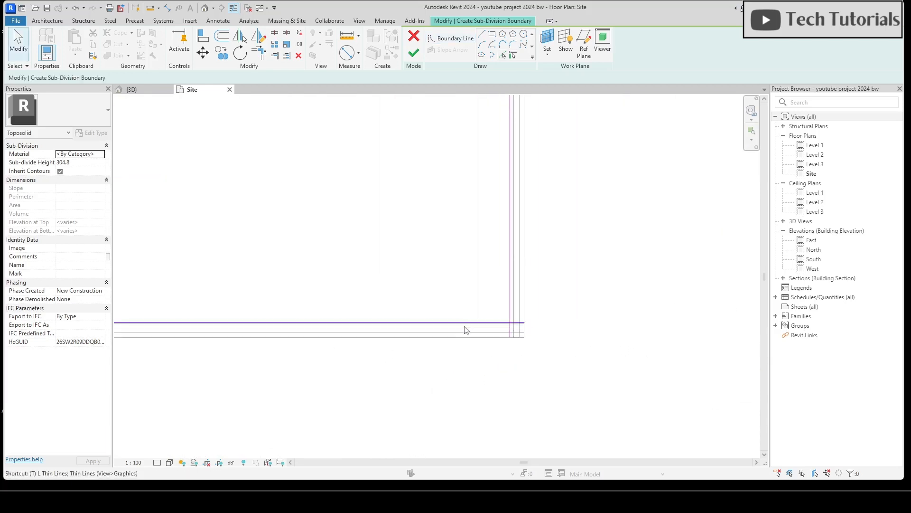
pyautogui.scroll(3, 499, 320)
pyautogui.scroll(-3, 525, 313)
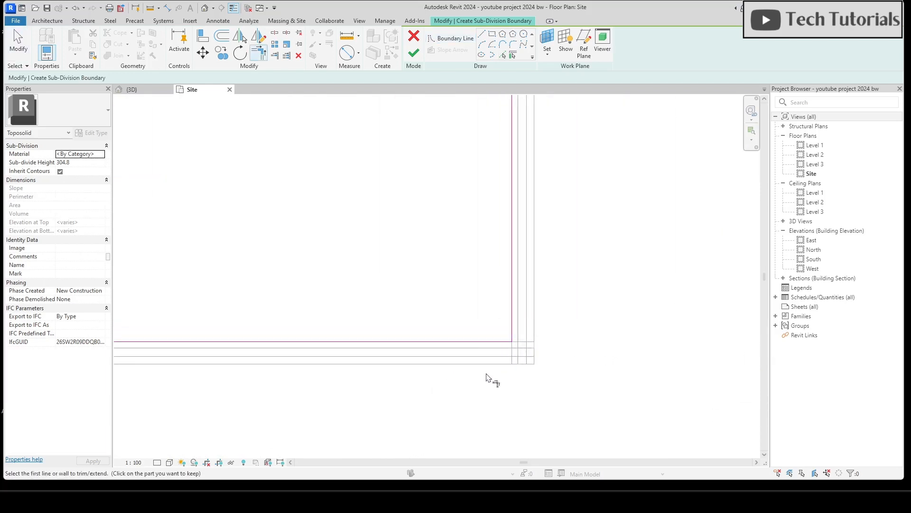
pyautogui.scroll(-2, 453, 264)
pyautogui.moveTo(454, 265); pyautogui.dragTo(460, 270, button='middle')
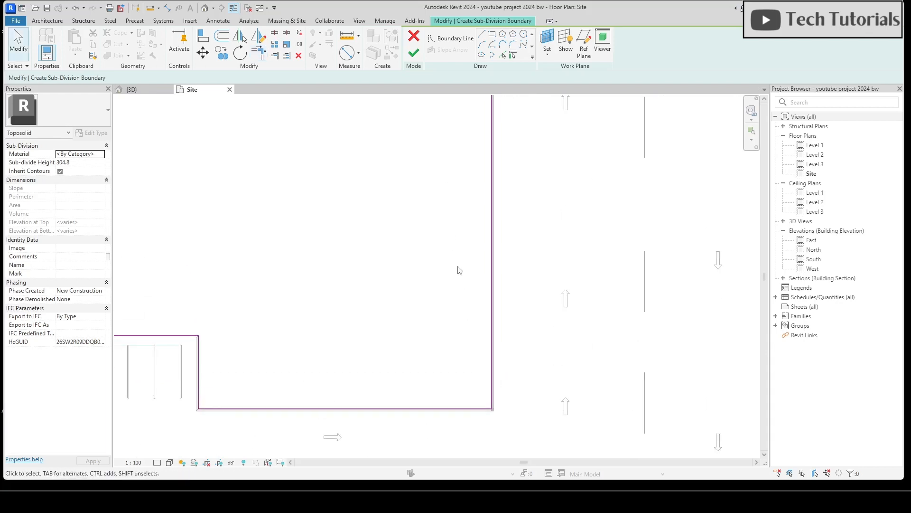
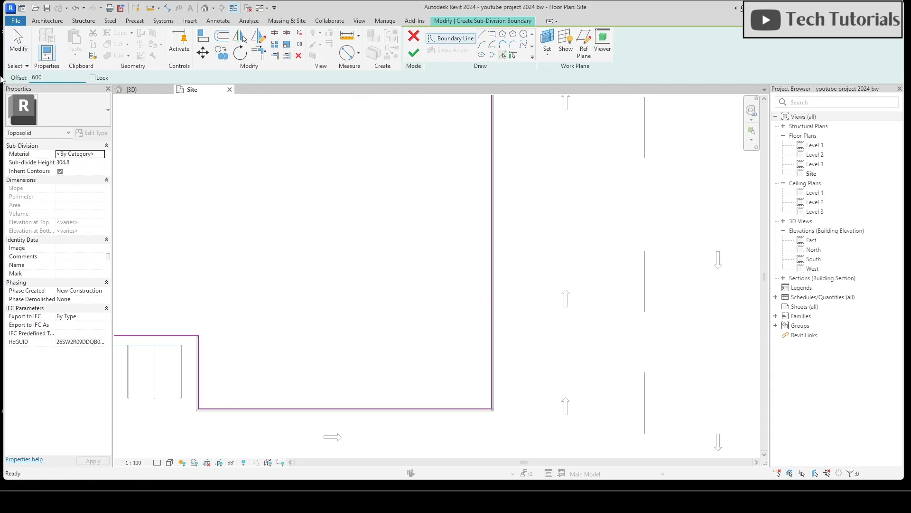
# Add boundary lines offset 6000 mm from the main road's west kerb line and the access road's north kerb line, away from the roads.
pyautogui.click(491, 274)
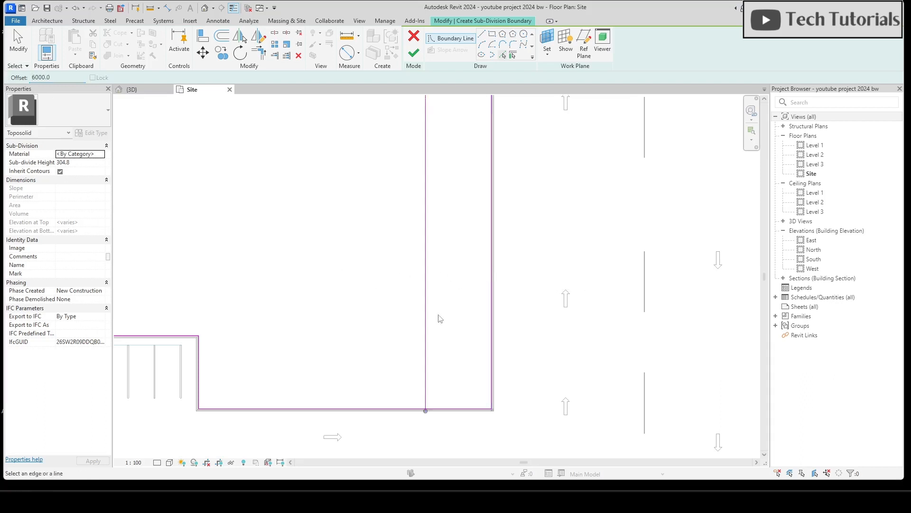
pyautogui.click(397, 408)
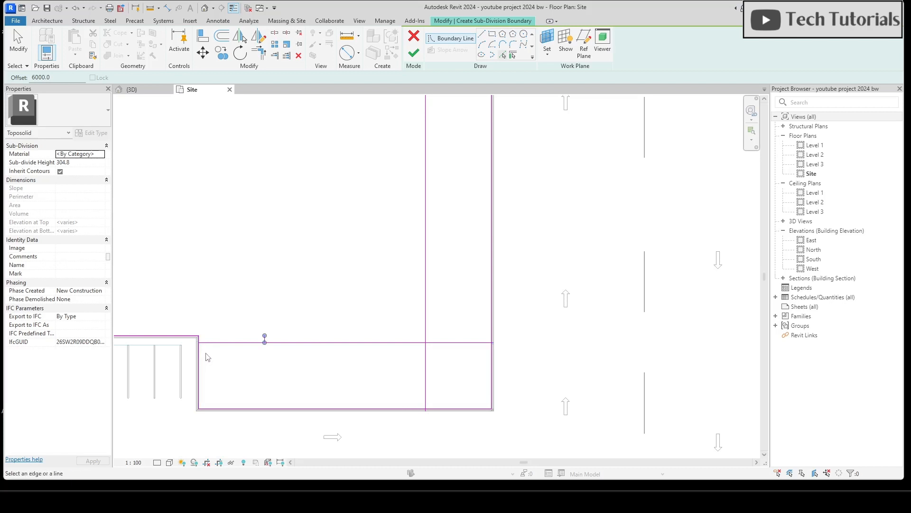
pyautogui.scroll(3, 208, 357)
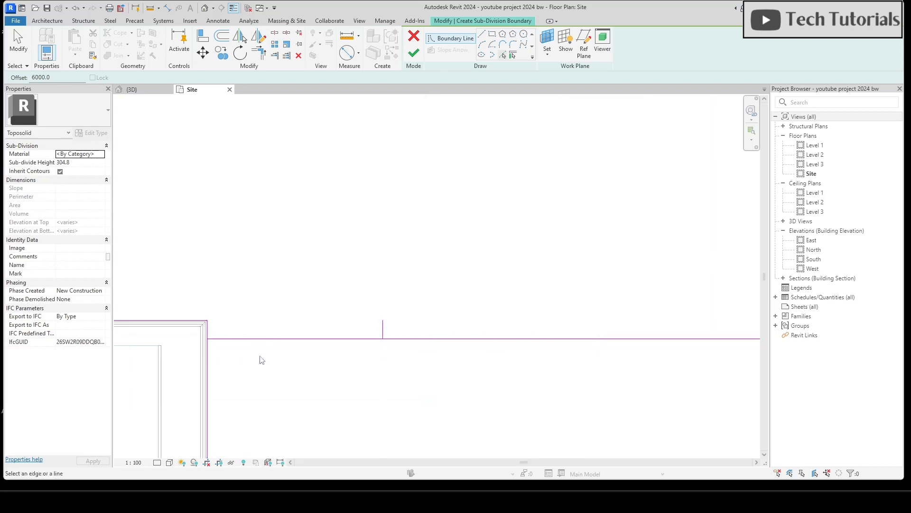
pyautogui.scroll(-2, 394, 280)
pyautogui.press('Escape')
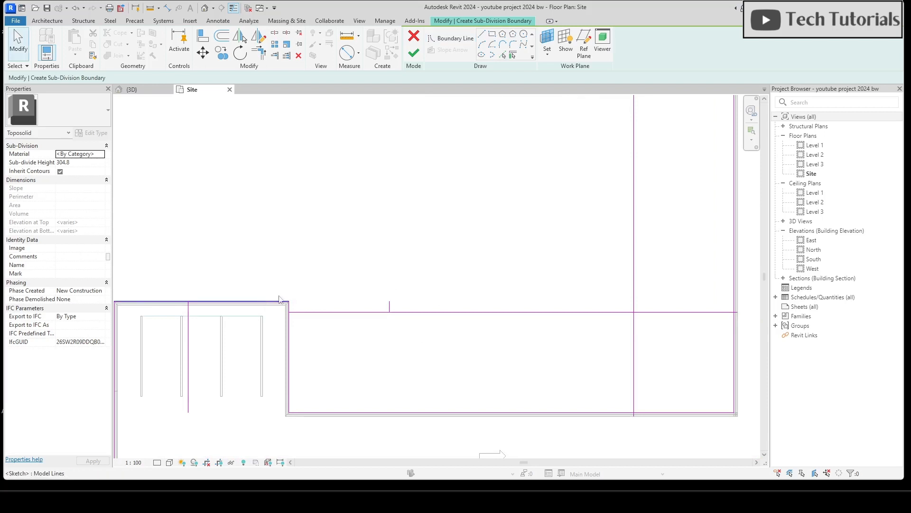
pyautogui.scroll(-4, 390, 309)
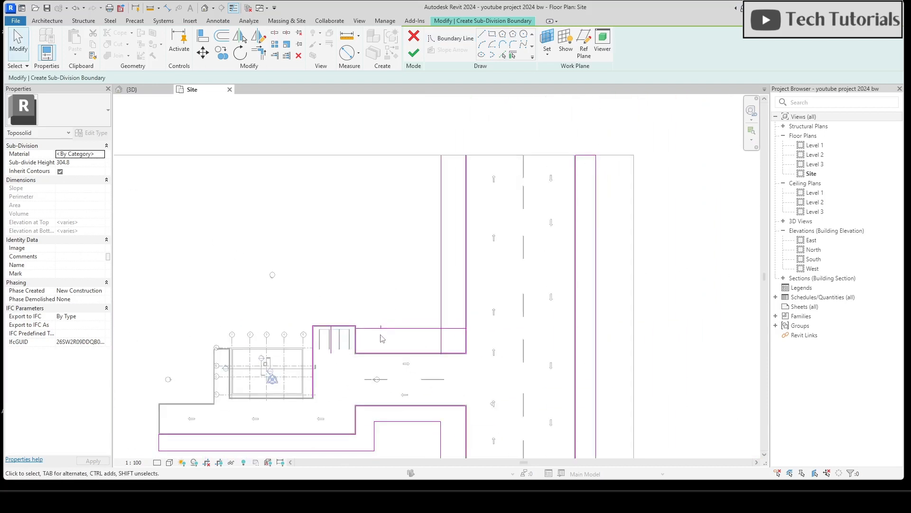
# Offset copies of the parking bay's north, east and west boundary lines outward by 5000 mm.
pyautogui.scroll(3, 383, 339)
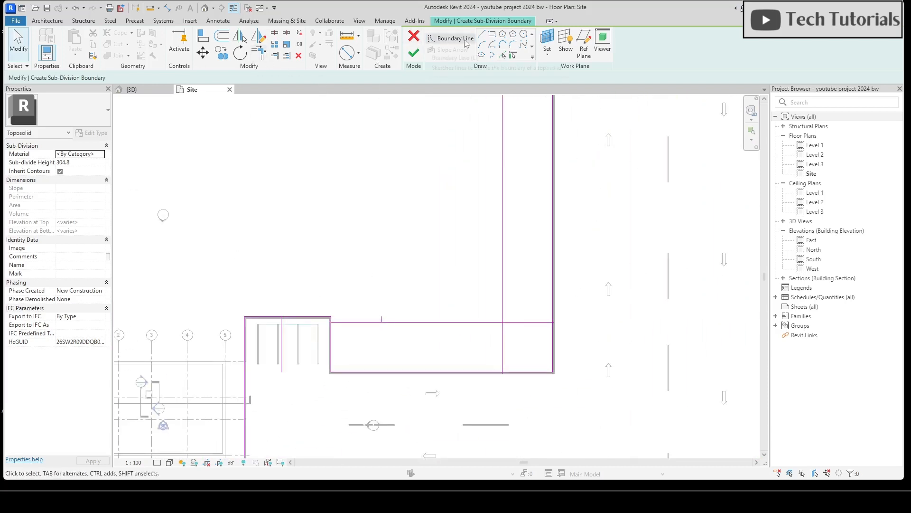
pyautogui.click(222, 36)
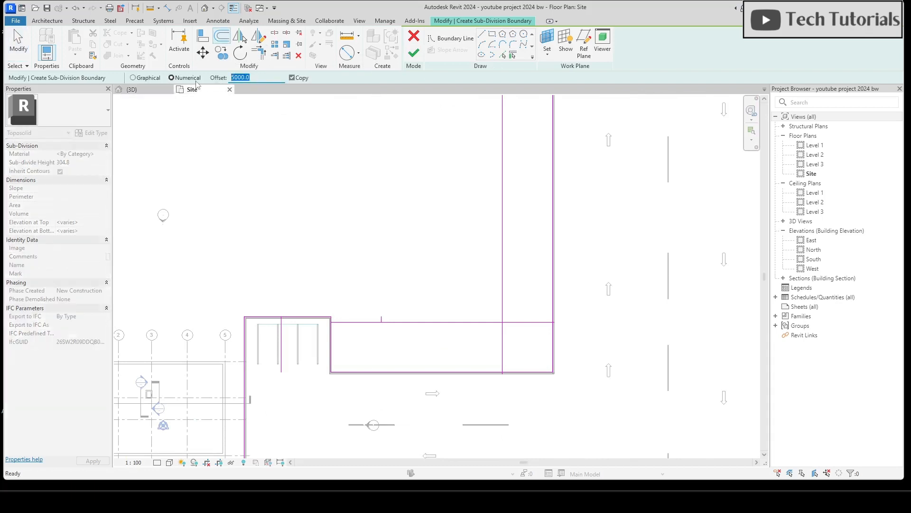
pyautogui.click(300, 312)
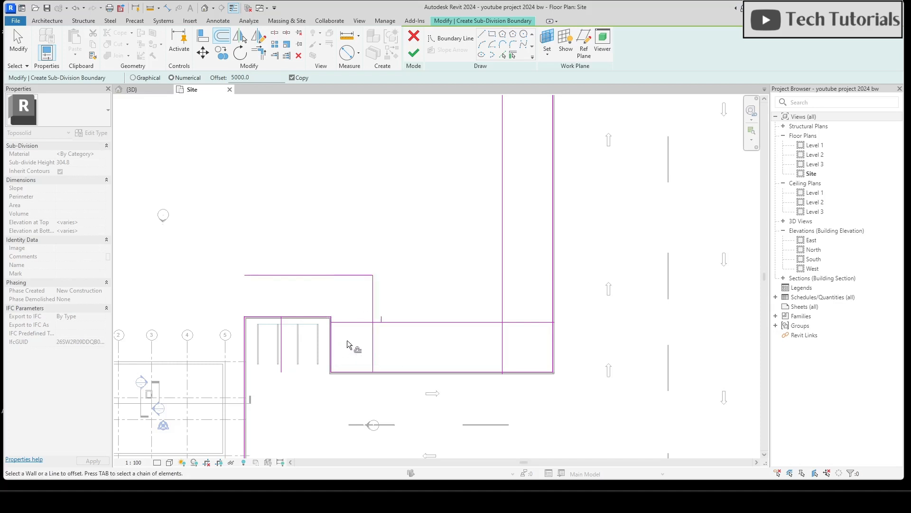
pyautogui.scroll(4, 335, 337)
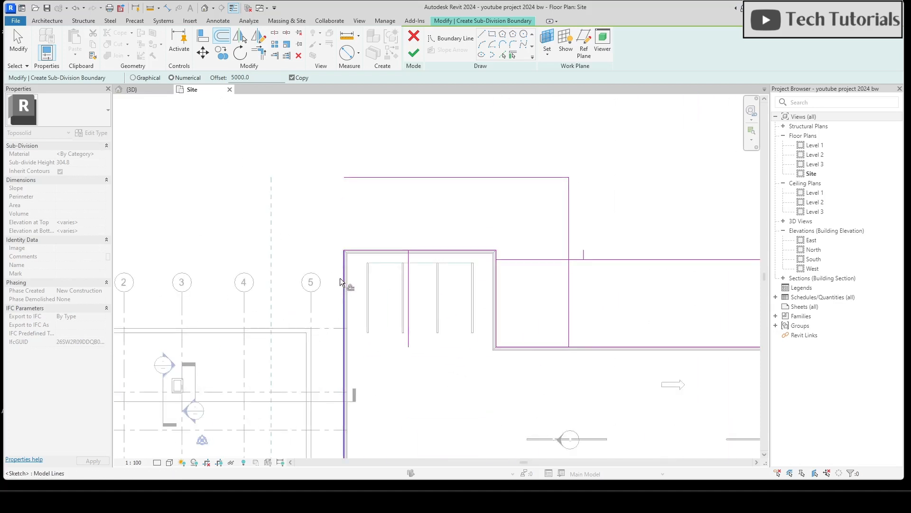
pyautogui.scroll(-3, 299, 280)
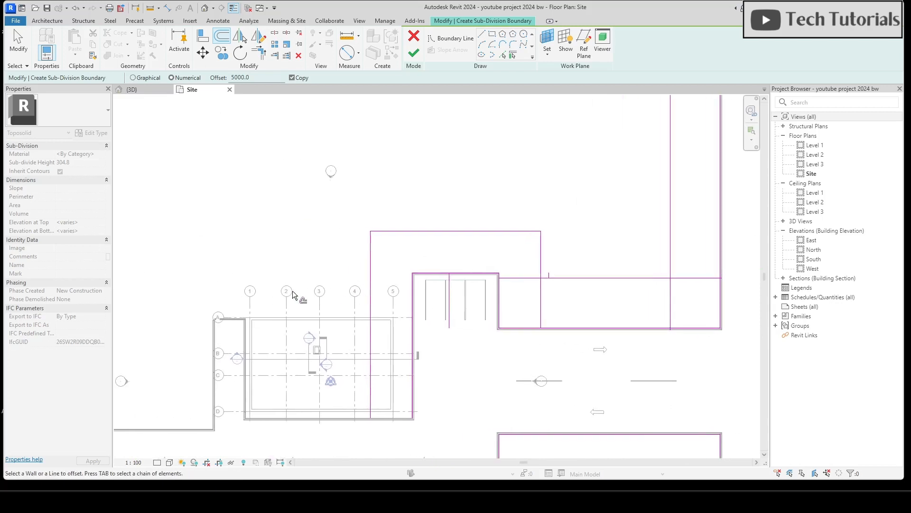
pyautogui.press('Escape')
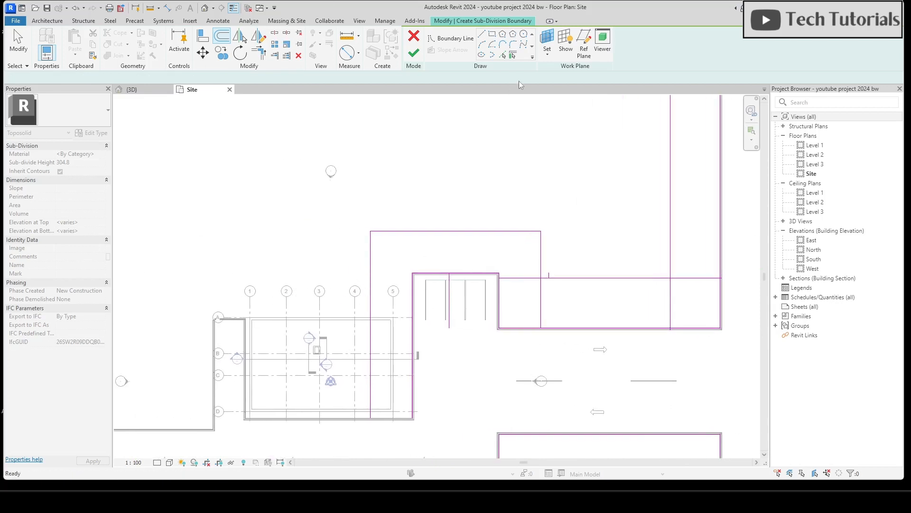
# Draw boundary lines from the bay's west offset line about 12900 mm west above the building, 5000 mm north, and back east to that line.
pyautogui.press('l')
pyautogui.press('i')
pyautogui.scroll(2, 360, 297)
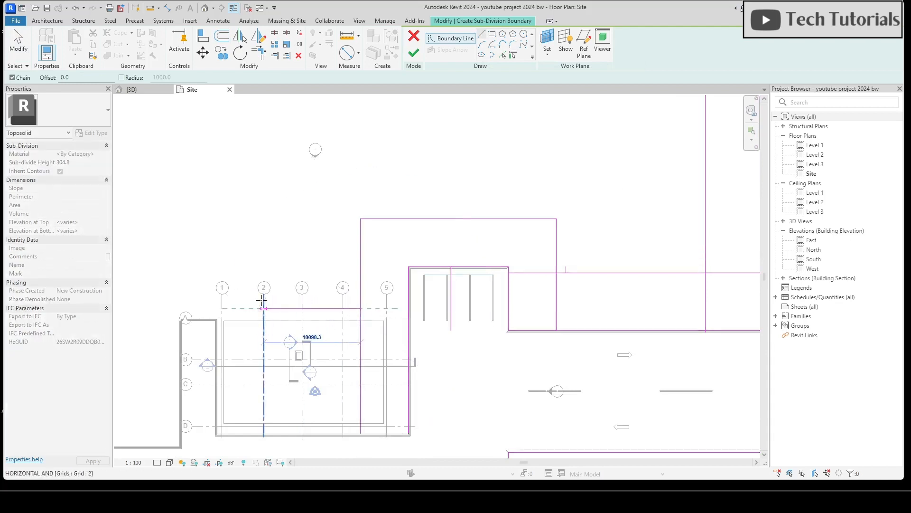
pyautogui.click(236, 307)
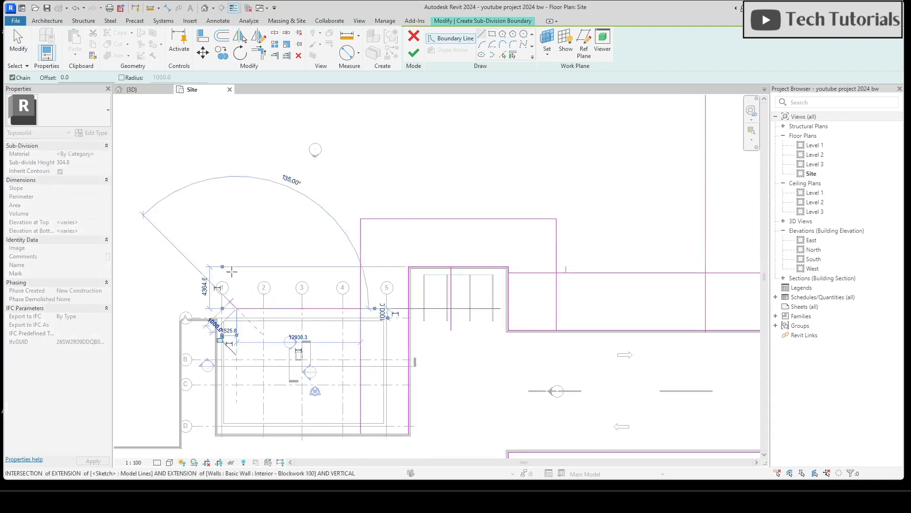
pyautogui.click(236, 260)
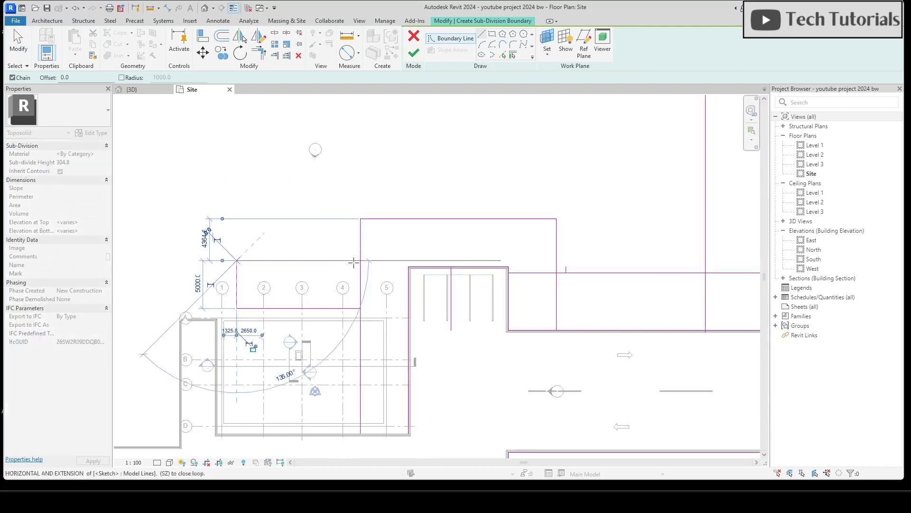
pyautogui.click(360, 260)
pyautogui.press('Escape')
pyautogui.press('Escape')
pyautogui.scroll(2, 388, 334)
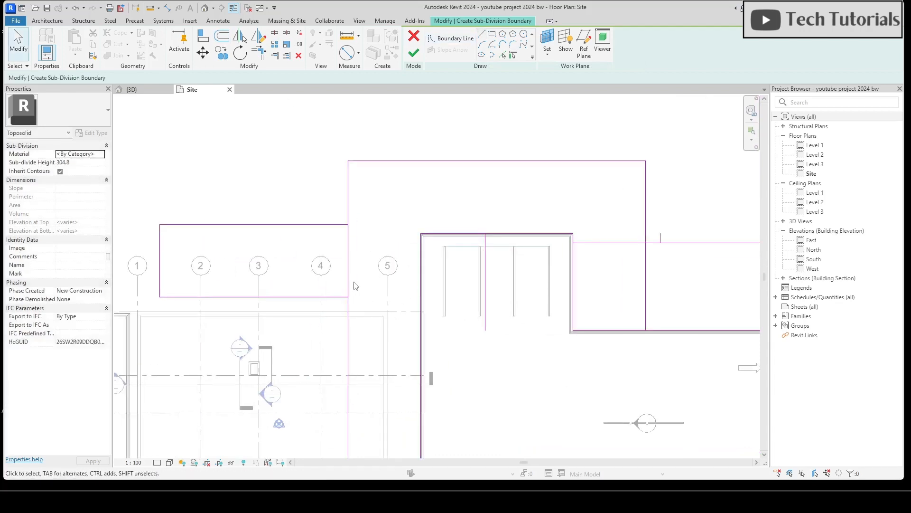
# Trim the bay's west offset line to a corner with the upper boundary line above the building, unjoining the conflicting elements.
pyautogui.click(345, 270)
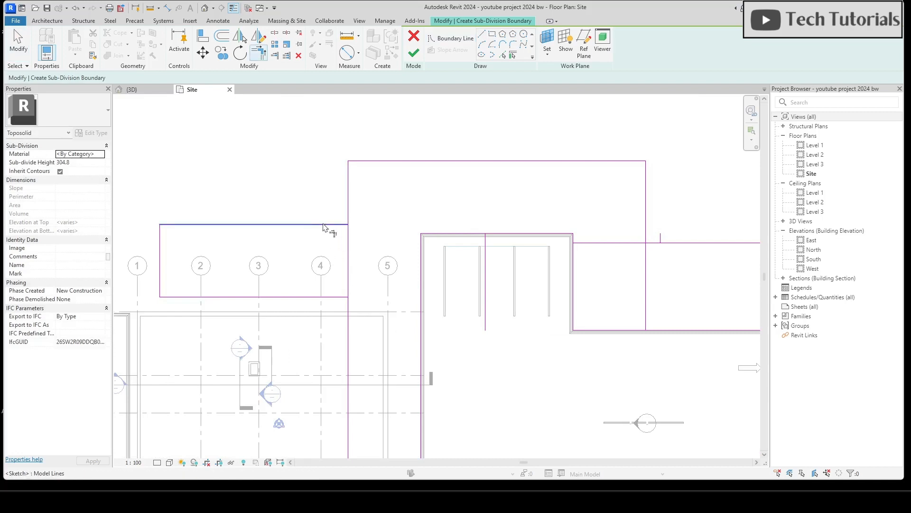
pyautogui.press('Delete')
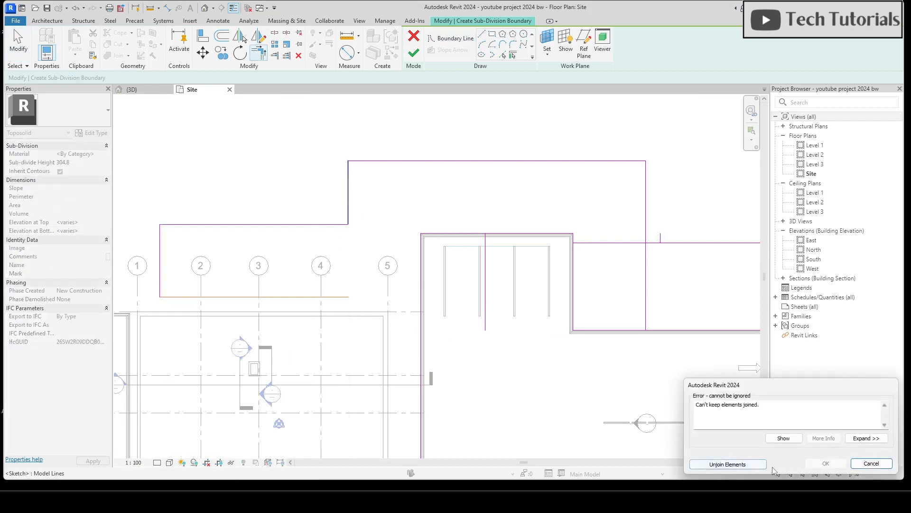
pyautogui.click(736, 465)
pyautogui.scroll(-3, 397, 280)
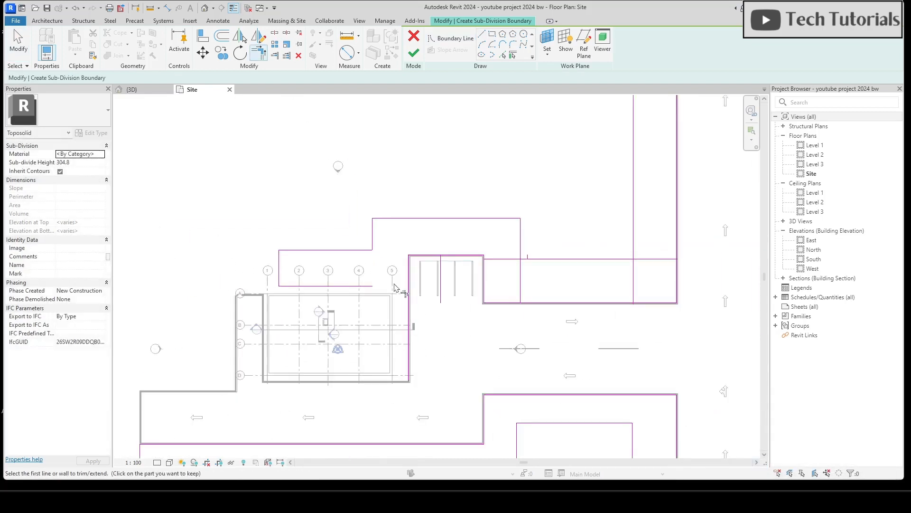
# Trim the lower boundary line above the building to a corner with the parking bay's west boundary line.
pyautogui.scroll(3, 377, 376)
pyautogui.scroll(2, 406, 203)
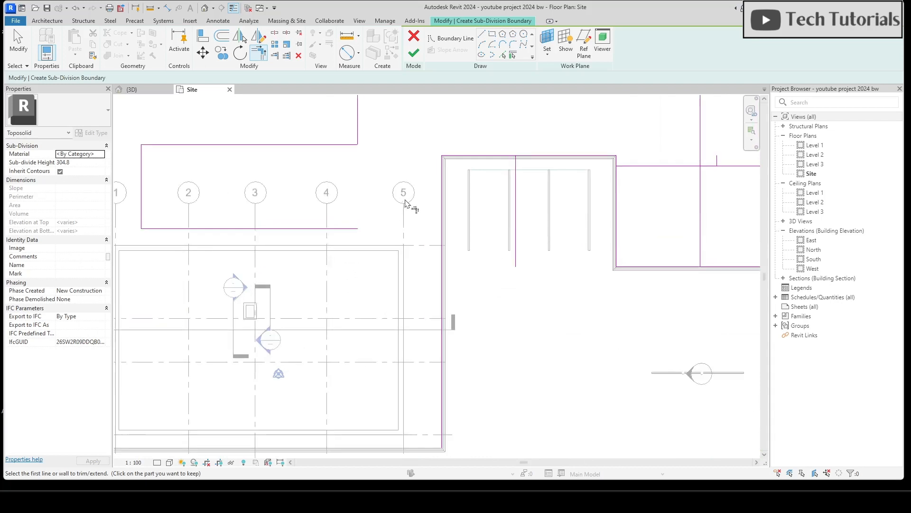
pyautogui.click(346, 228)
pyautogui.click(446, 204)
pyautogui.scroll(-2, 349, 276)
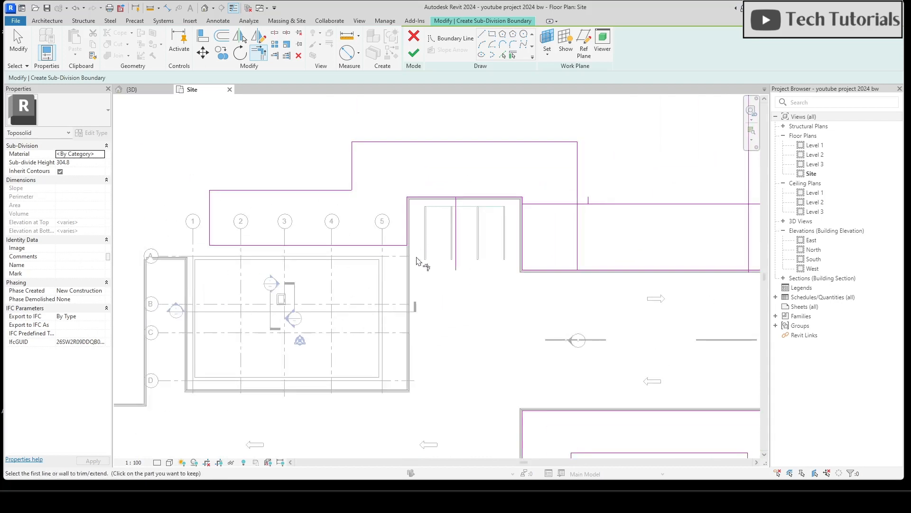
# Trim the access road's north offset line to corners with the bay's east and main road's west offset lines, and delete the stray short line.
pyautogui.moveTo(428, 264); pyautogui.dragTo(357, 279, button='middle')
pyautogui.scroll(2, 520, 283)
pyautogui.click(492, 102)
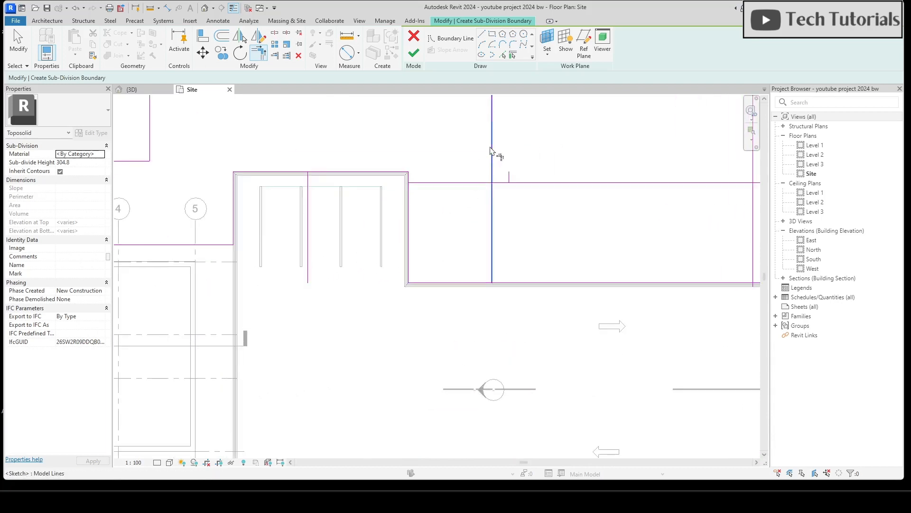
pyautogui.click(503, 183)
pyautogui.scroll(-2, 475, 205)
pyautogui.moveTo(490, 242); pyautogui.dragTo(452, 251, button='middle')
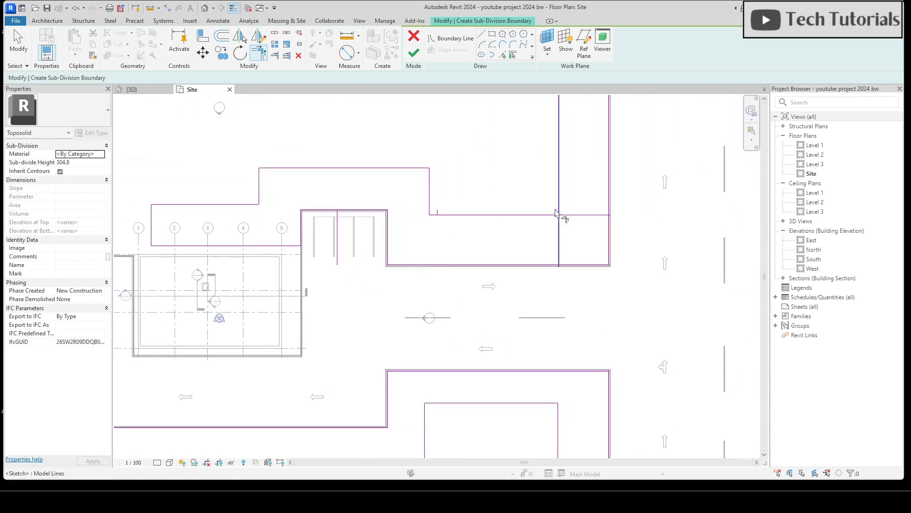
pyautogui.click(557, 197)
pyautogui.press('Escape')
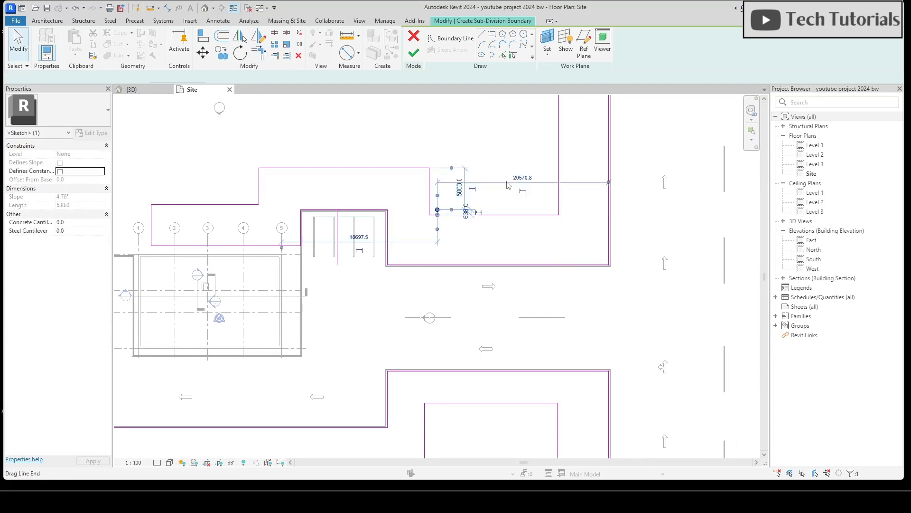
pyautogui.scroll(-2, 425, 288)
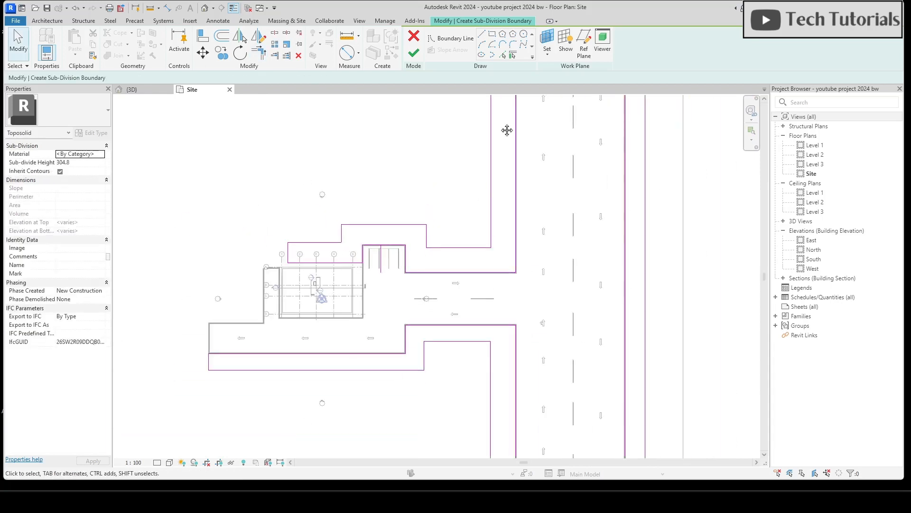
# Close the boundary at the main road's north end with a line from the west offset line to the west kerb line.
pyautogui.moveTo(507, 130); pyautogui.dragTo(494, 361, button='middle')
pyautogui.scroll(4, 512, 250)
pyautogui.moveTo(441, 414); pyautogui.dragTo(434, 376, button='middle')
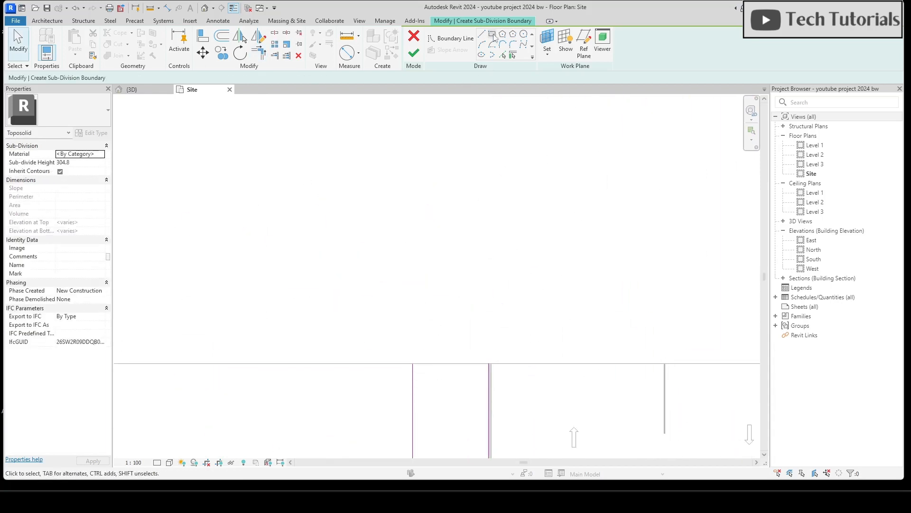
pyautogui.click(481, 33)
pyautogui.click(413, 363)
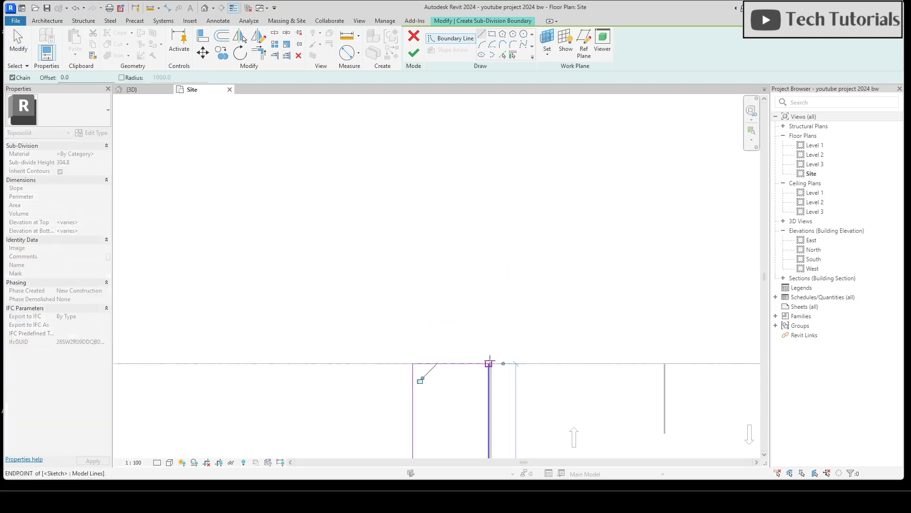
pyautogui.press('Escape')
pyautogui.press('Escape')
pyautogui.scroll(-7, 464, 181)
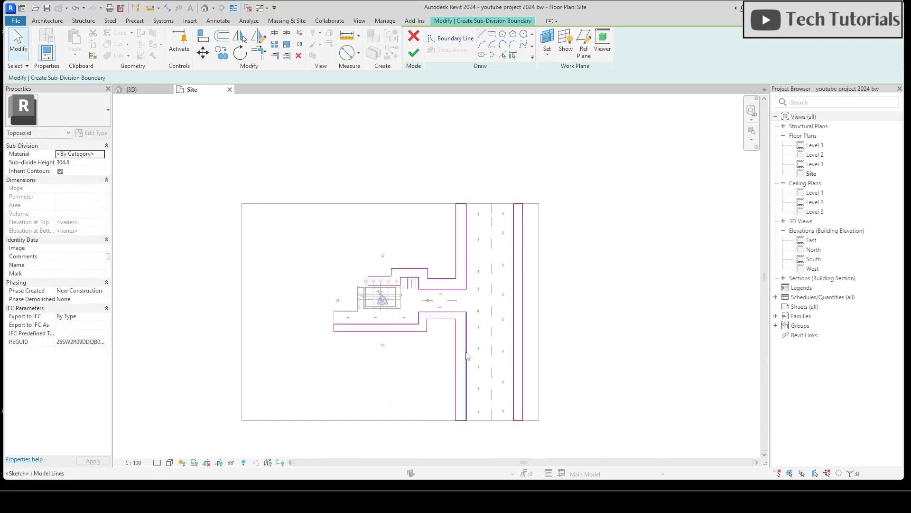
# Remove the stray vertical boundary line crossing the parking bay and finish the sub-division sketch.
pyautogui.click(412, 55)
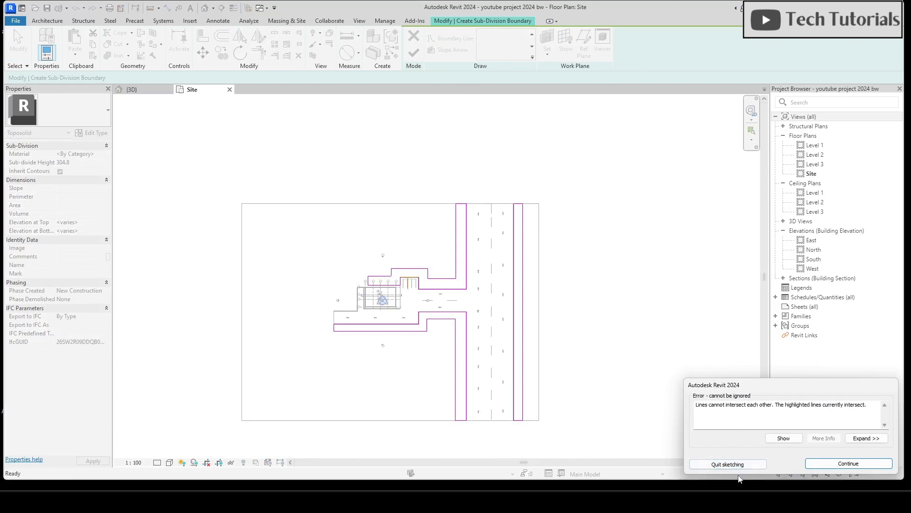
pyautogui.click(740, 465)
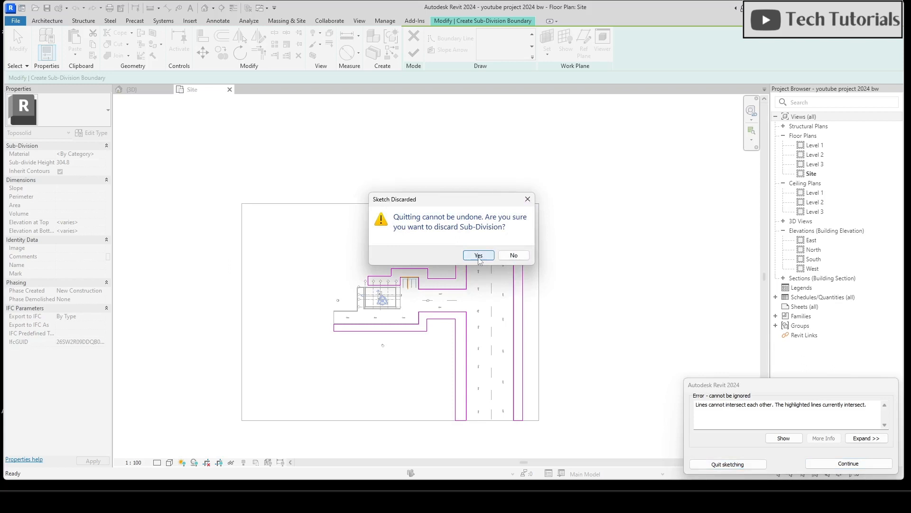
pyautogui.click(514, 255)
pyautogui.scroll(5, 442, 312)
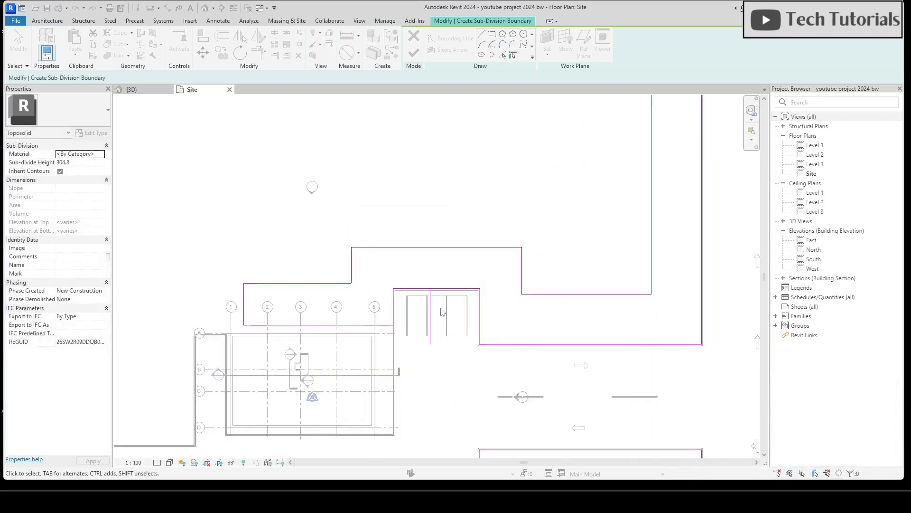
pyautogui.scroll(3, 441, 312)
pyautogui.scroll(-3, 375, 247)
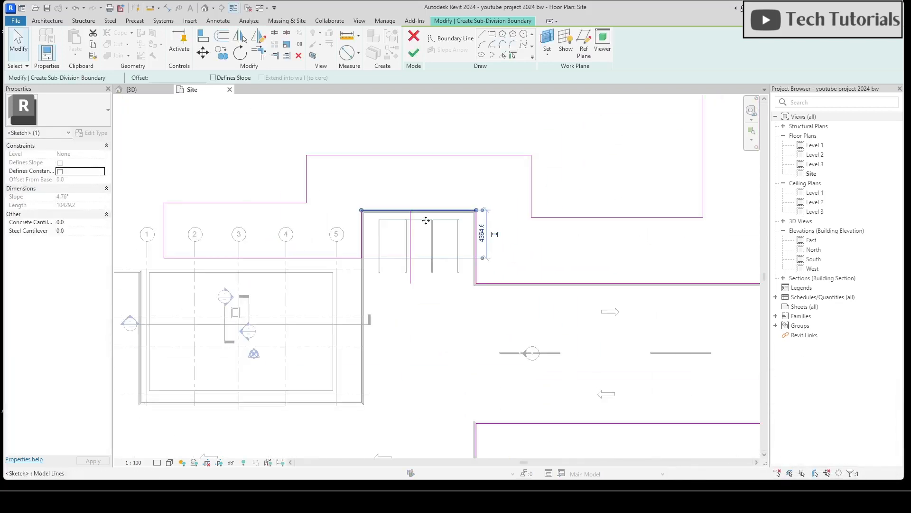
pyautogui.click(412, 284)
pyautogui.hotkey('ctrl', 'z')
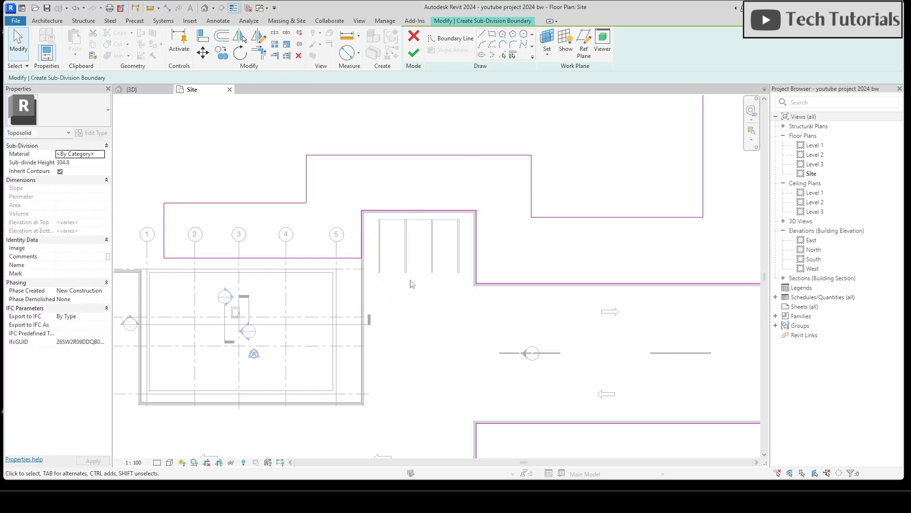
pyautogui.click(412, 54)
pyautogui.scroll(-4, 636, 278)
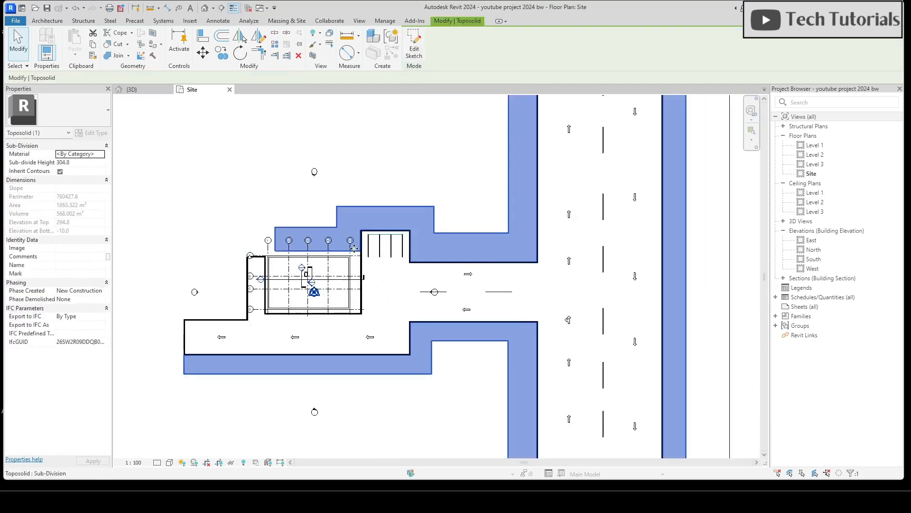
# Open the material selection for the new sub-division and search the project materials for "walkway".
pyautogui.click(101, 155)
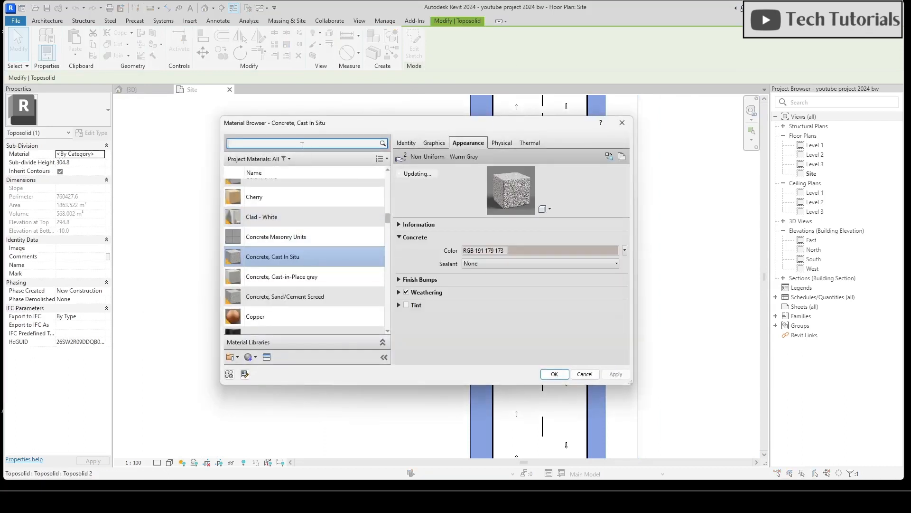
pyautogui.write('walk')
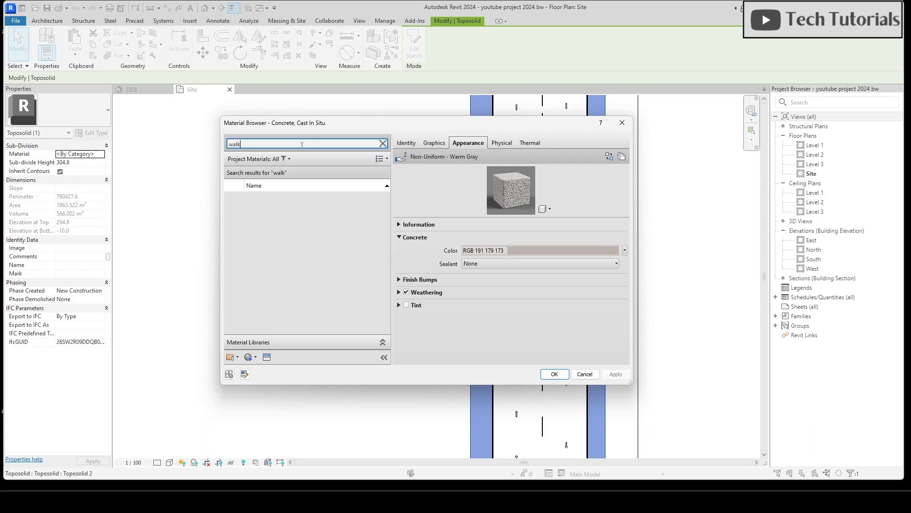
pyautogui.write('way')
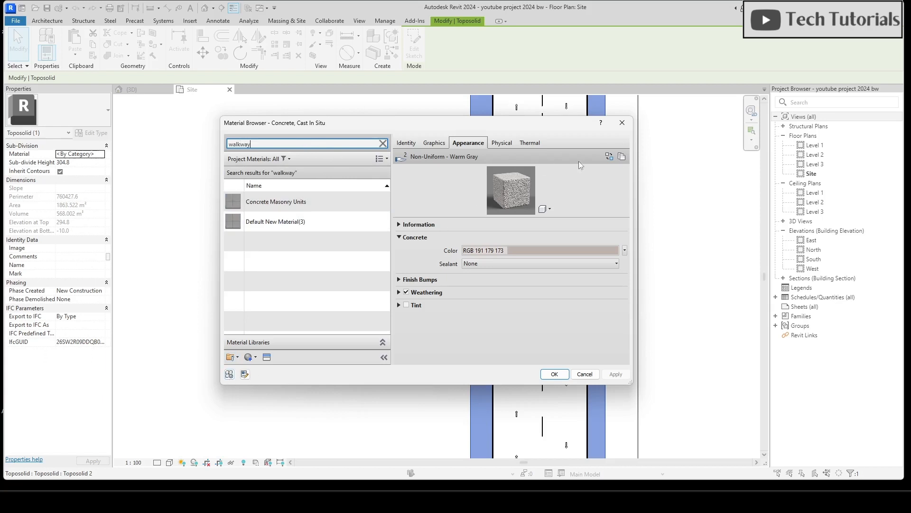
# Replace the appearance of Concrete, Cast In Situ with the Concrete - Walkway asset and assign the material to the sub-division.
pyautogui.click(610, 156)
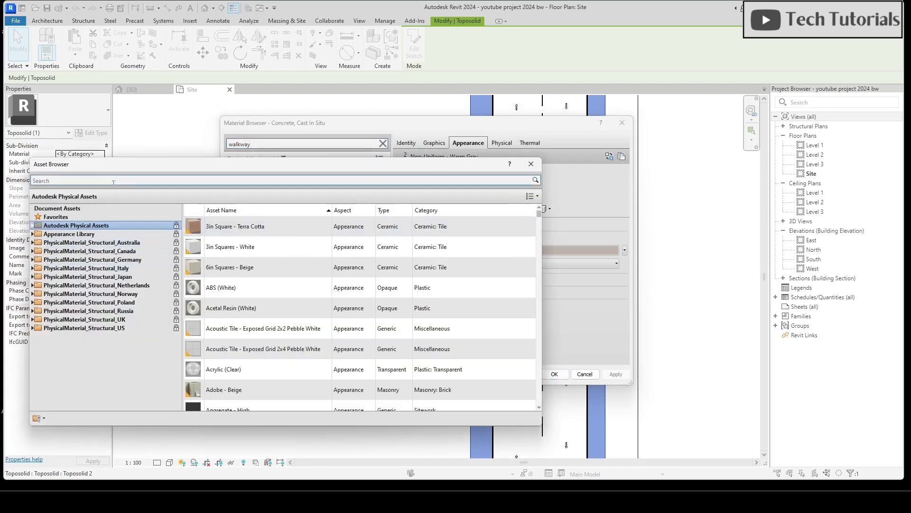
pyautogui.click(114, 180)
pyautogui.write('walk')
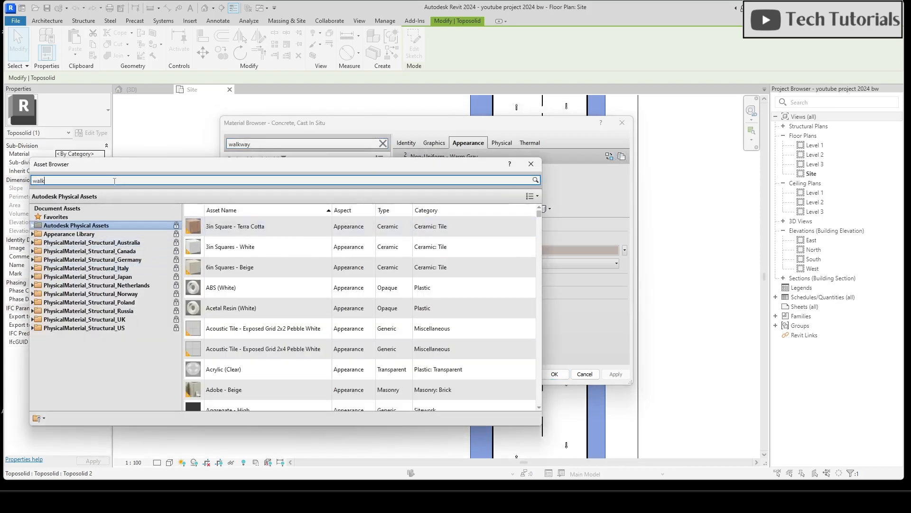
pyautogui.write('way')
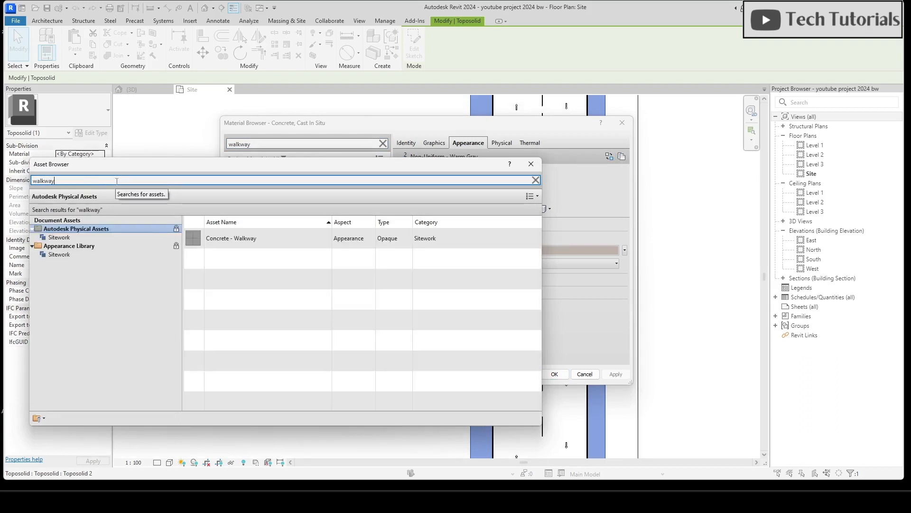
pyautogui.doubleClick(262, 239)
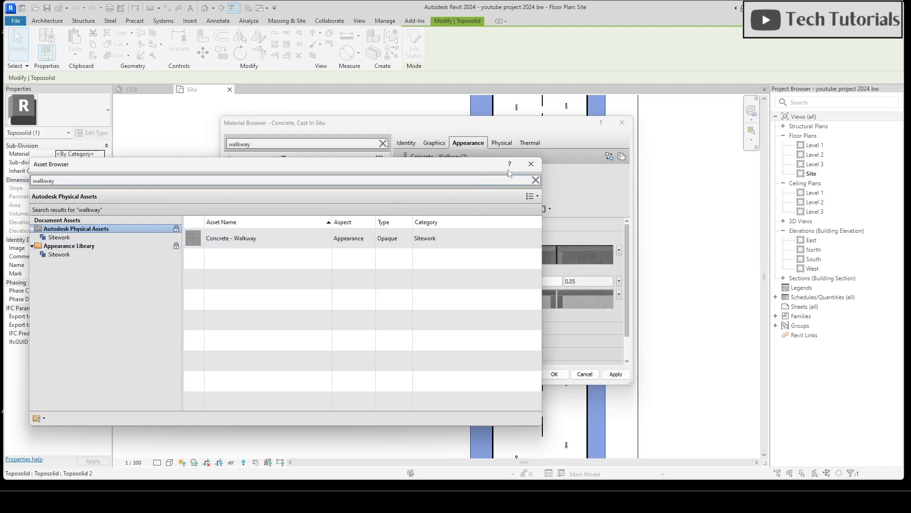
pyautogui.click(531, 164)
pyautogui.click(617, 375)
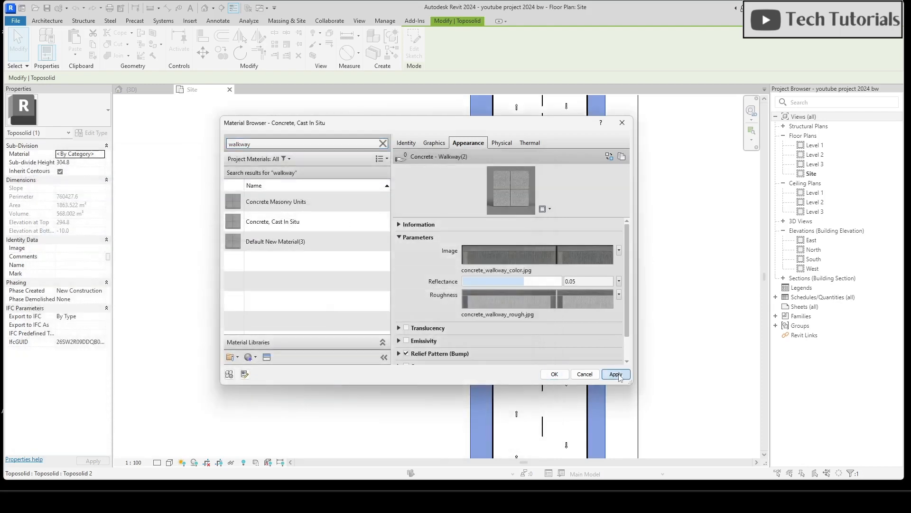
pyautogui.click(557, 375)
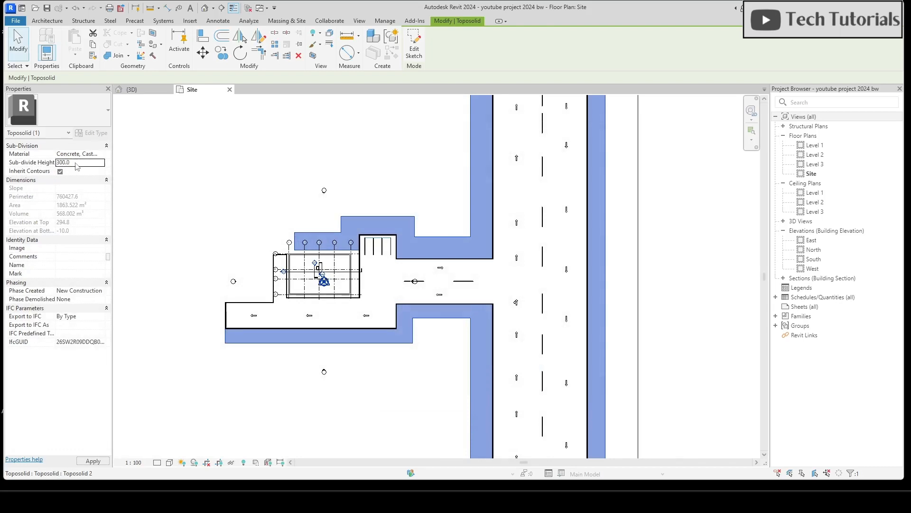
# Set the sub-division's Sub-divide Height to 300, switch to the 3D view and deselect the strip.
pyautogui.click(144, 91)
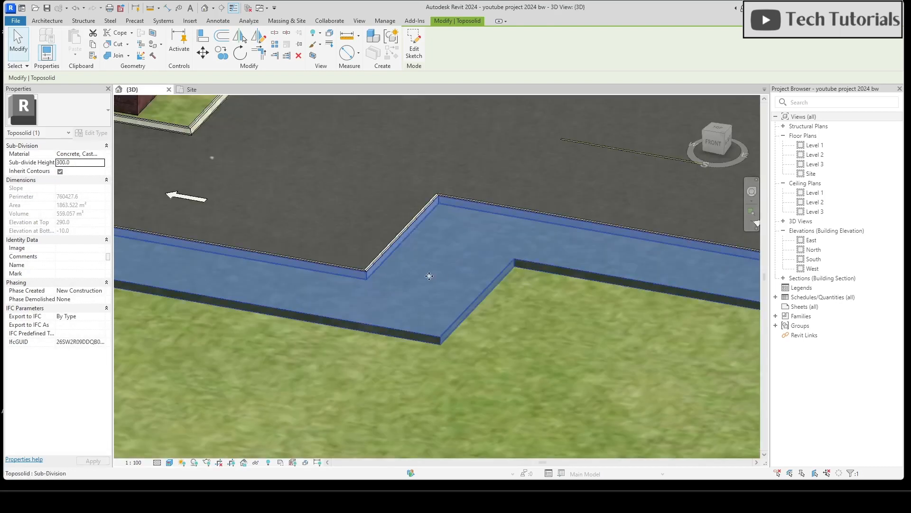
pyautogui.scroll(-3, 432, 336)
pyautogui.scroll(2, 482, 350)
pyautogui.click(482, 350)
pyautogui.press('Escape')
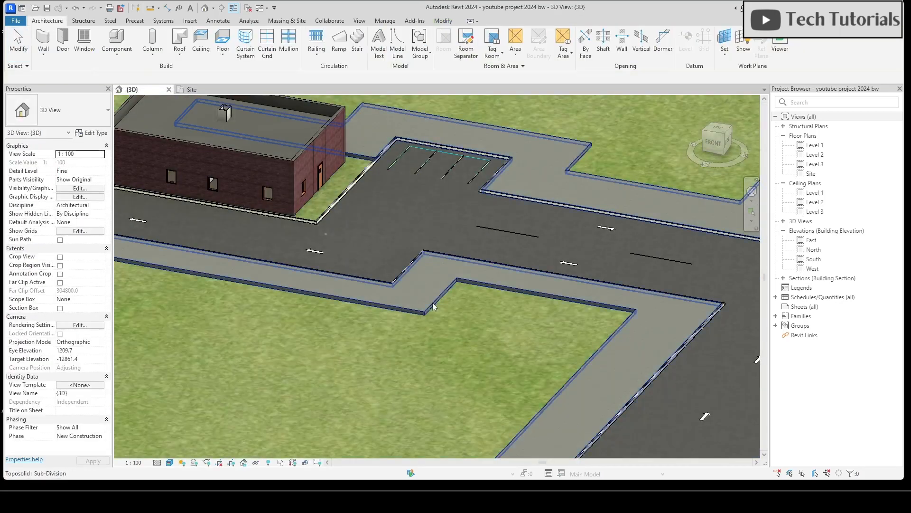
# Examine the walkway's paving texture, kerb edges and ends along the driveway, access road and main road in 3D.
pyautogui.scroll(4, 432, 303)
pyautogui.scroll(3, 338, 220)
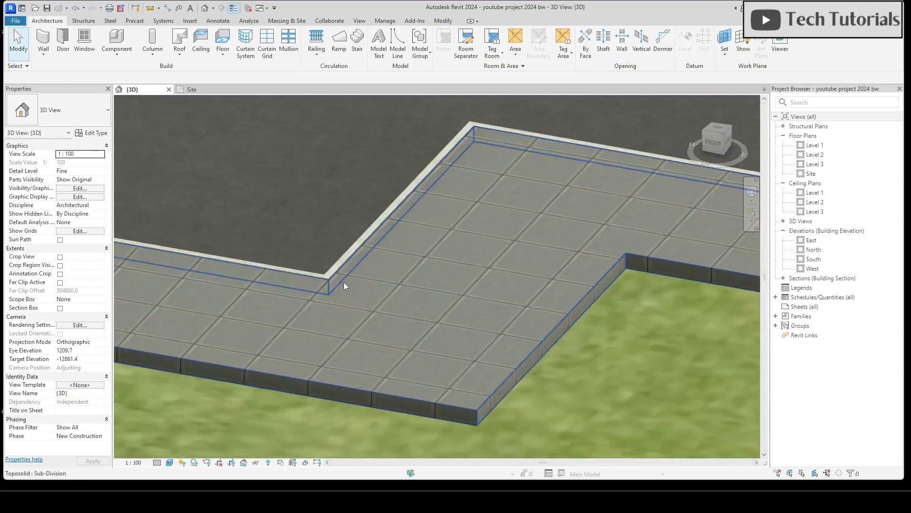
pyautogui.scroll(-4, 319, 281)
pyautogui.scroll(-5, 319, 281)
pyautogui.moveTo(612, 358); pyautogui.dragTo(457, 175, button='middle')
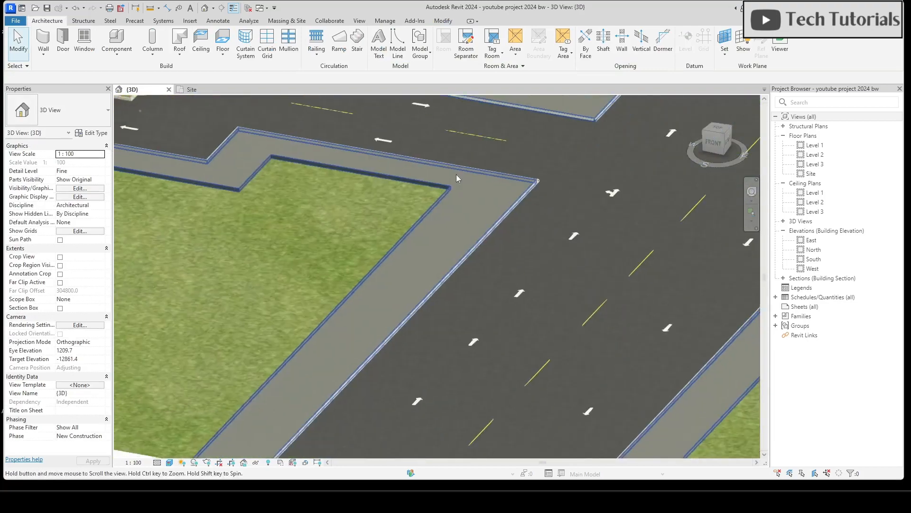
pyautogui.scroll(6, 413, 309)
pyautogui.scroll(3, 292, 397)
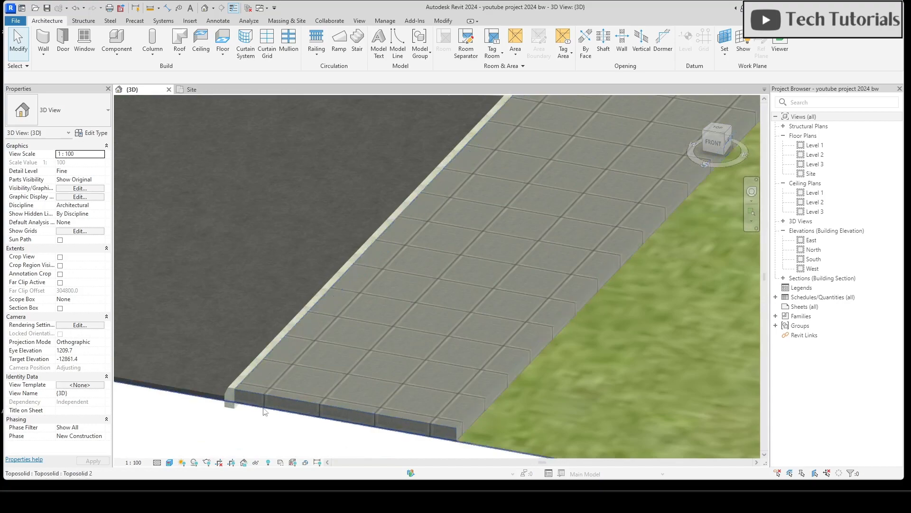
pyautogui.scroll(-4, 460, 423)
pyautogui.scroll(-2, 459, 423)
pyautogui.moveTo(610, 235); pyautogui.dragTo(413, 443, button='middle')
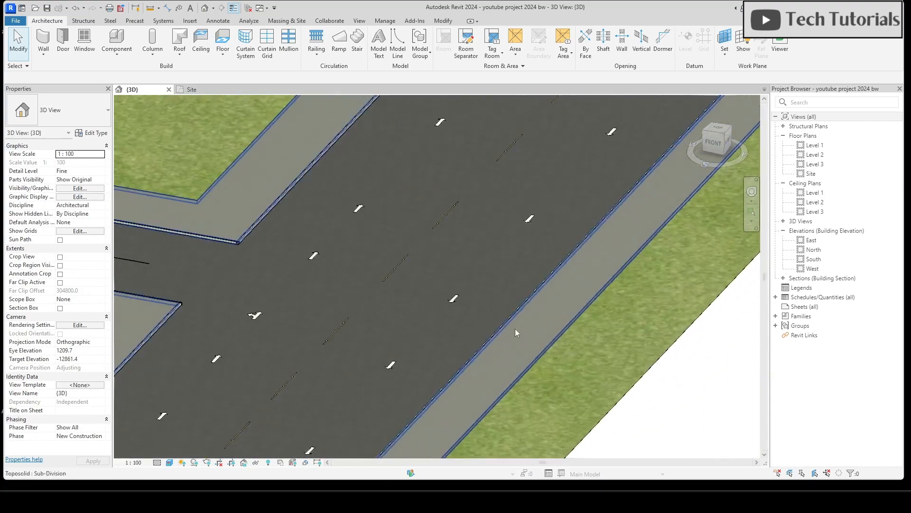
pyautogui.moveTo(599, 262); pyautogui.dragTo(435, 449, button='middle')
pyautogui.scroll(-3, 664, 298)
pyautogui.moveTo(196, 278); pyautogui.dragTo(286, 241, button='middle')
pyautogui.scroll(3, 286, 240)
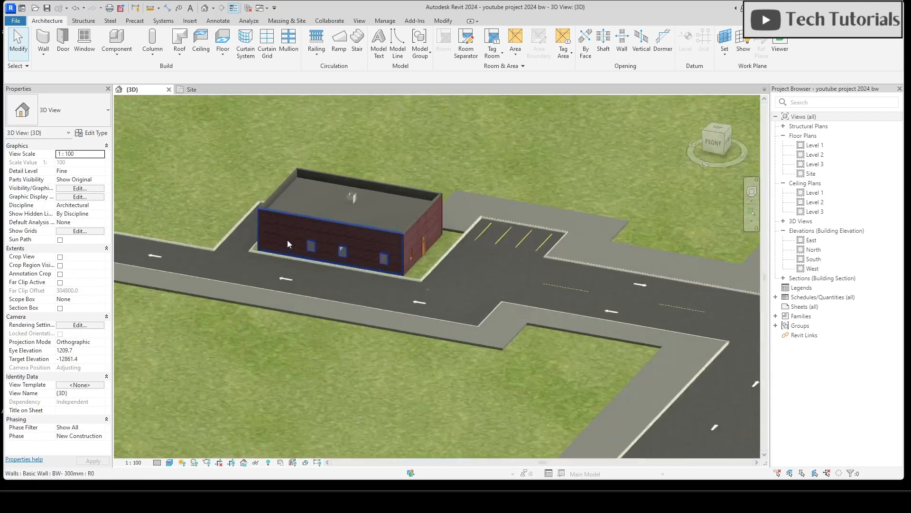
pyautogui.moveTo(300, 324); pyautogui.dragTo(339, 338, button='middle')
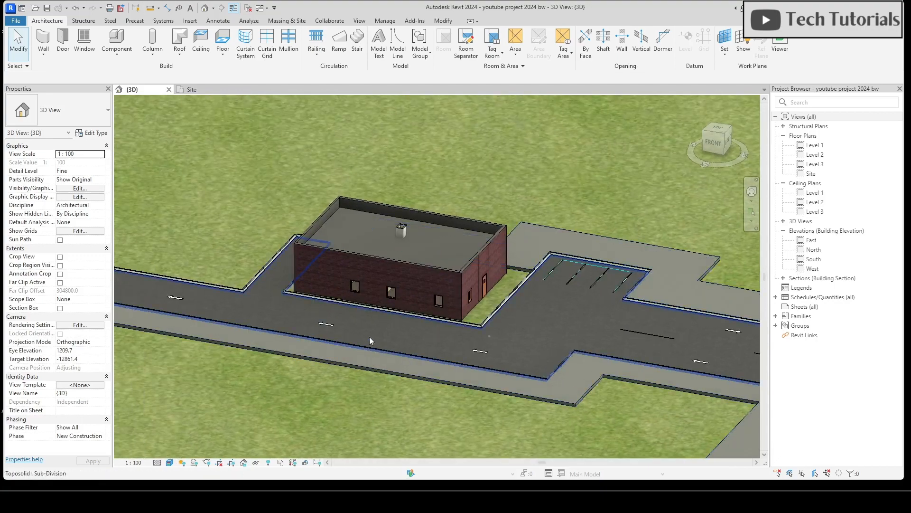
# In the Site plan, start placing a component and choose the M_RPC Tree - Deciduous type Scarlet Oak - 12.5 Meters.
pyautogui.scroll(3, 564, 294)
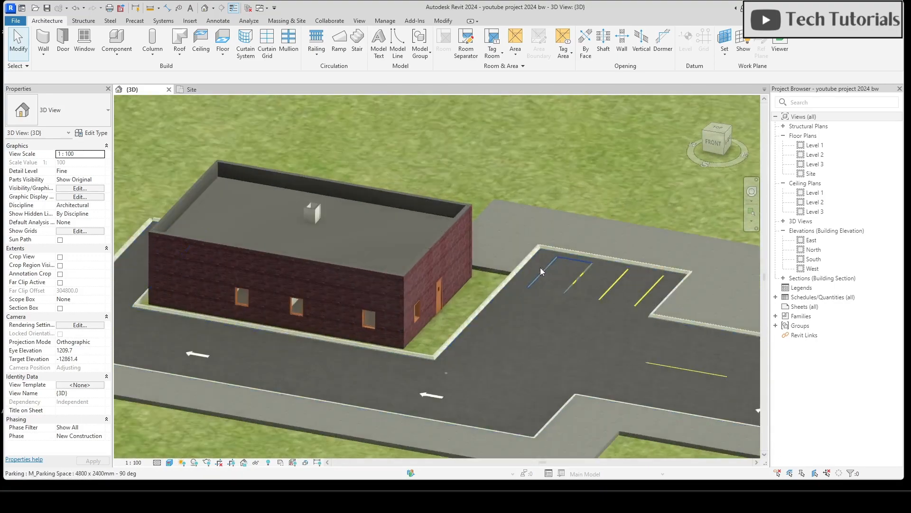
pyautogui.click(191, 89)
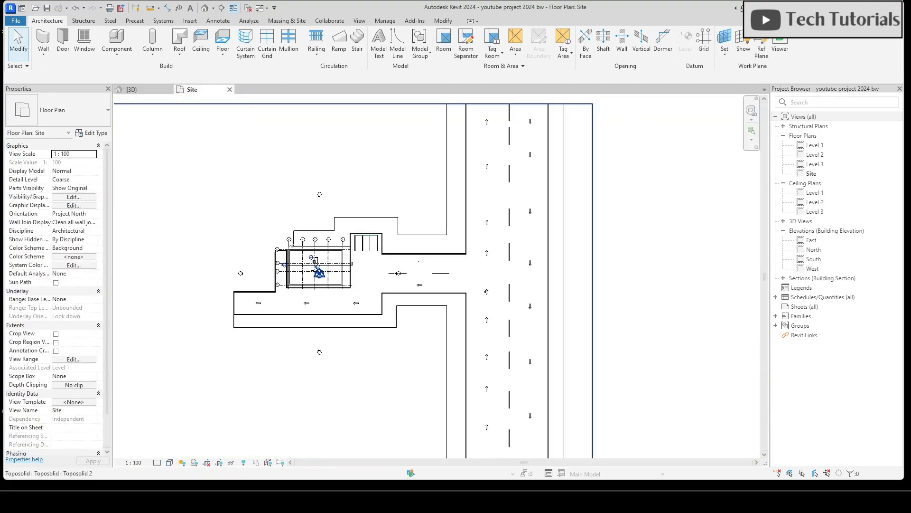
pyautogui.click(120, 57)
pyautogui.click(133, 71)
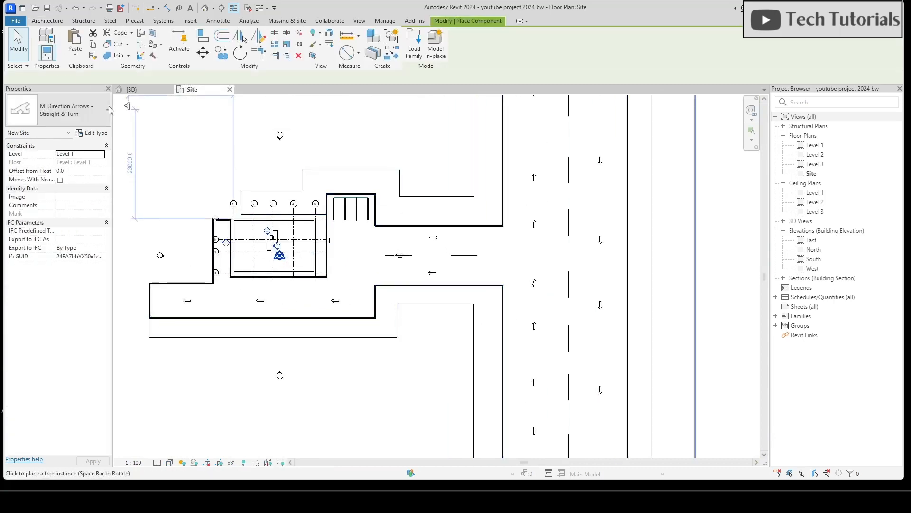
pyautogui.click(85, 116)
pyautogui.scroll(-5, 92, 224)
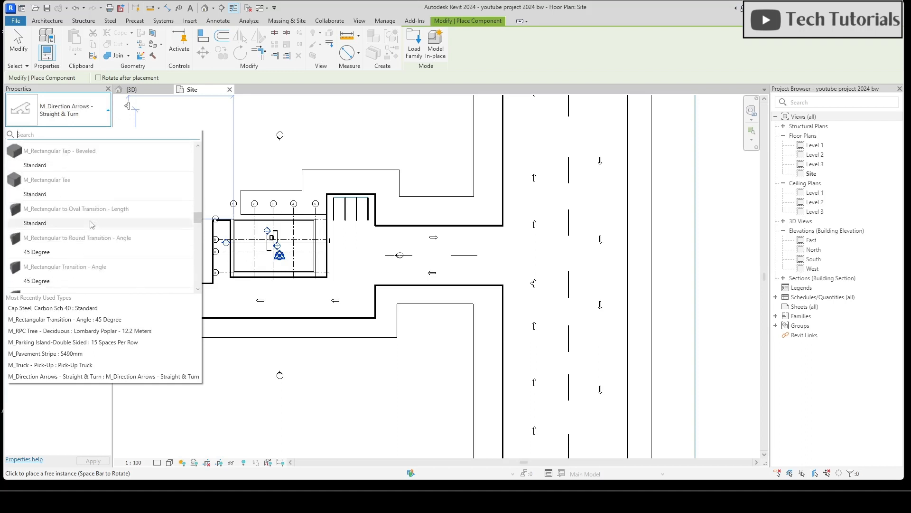
pyautogui.scroll(-15, 91, 224)
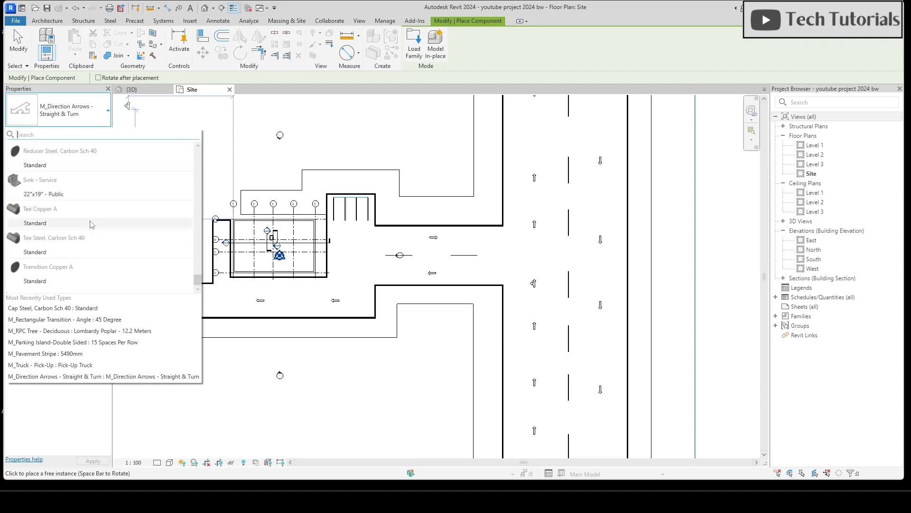
pyautogui.scroll(10, 92, 224)
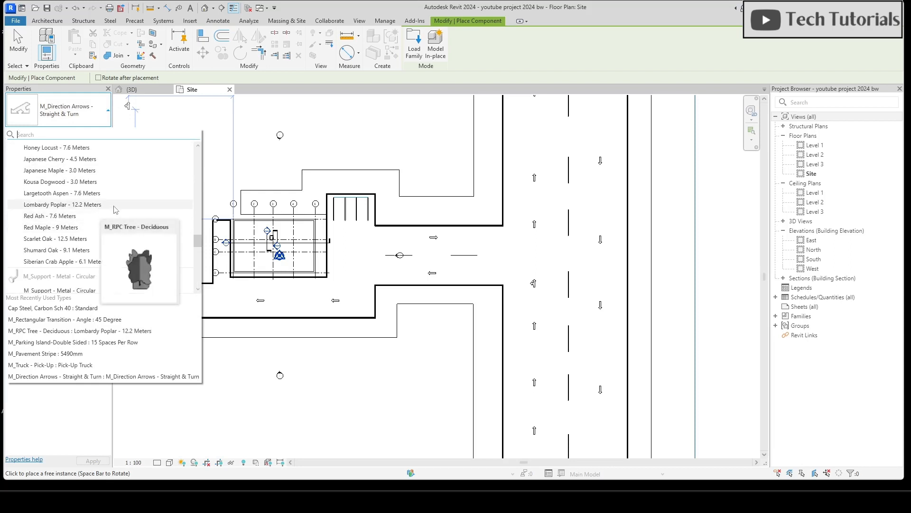
pyautogui.click(73, 239)
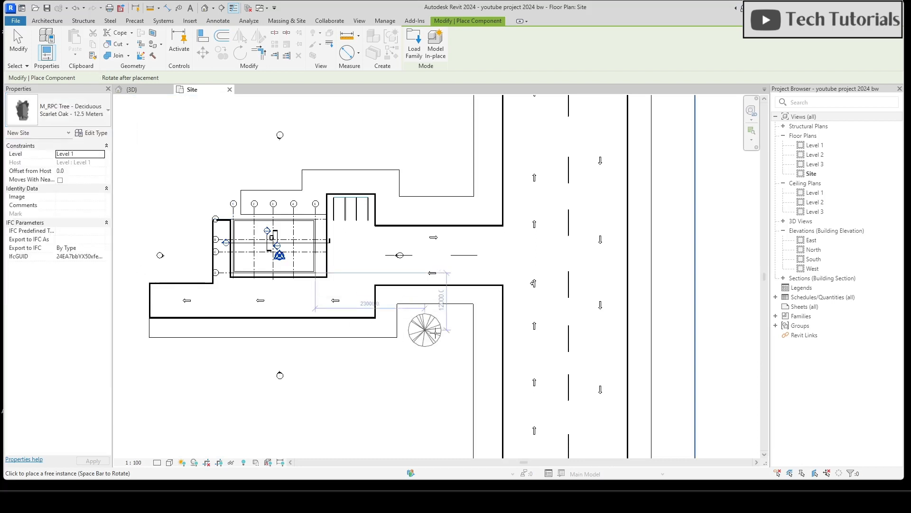
# Place one Scarlet Oak tree on the grass on each side of the access road, just outside the walkway corners.
pyautogui.scroll(2, 431, 324)
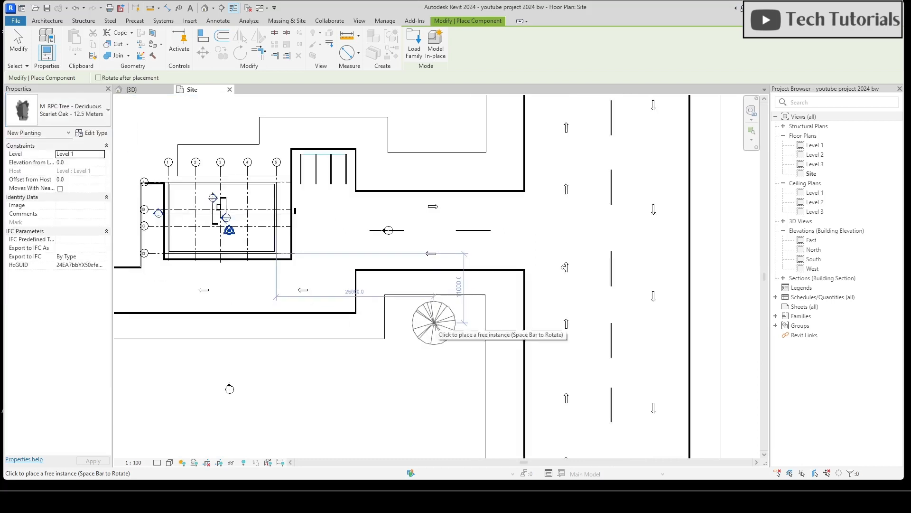
pyautogui.click(435, 323)
pyautogui.click(440, 124)
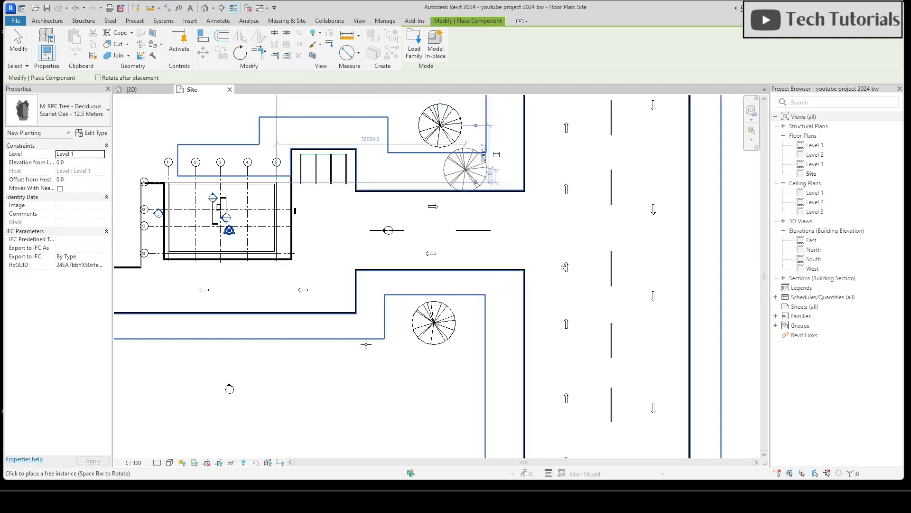
# Place two trees south of the driveway walkway and two along the main road's west walkway, south of the access road.
pyautogui.scroll(-3, 366, 344)
pyautogui.scroll(1, 355, 304)
pyautogui.click(358, 295)
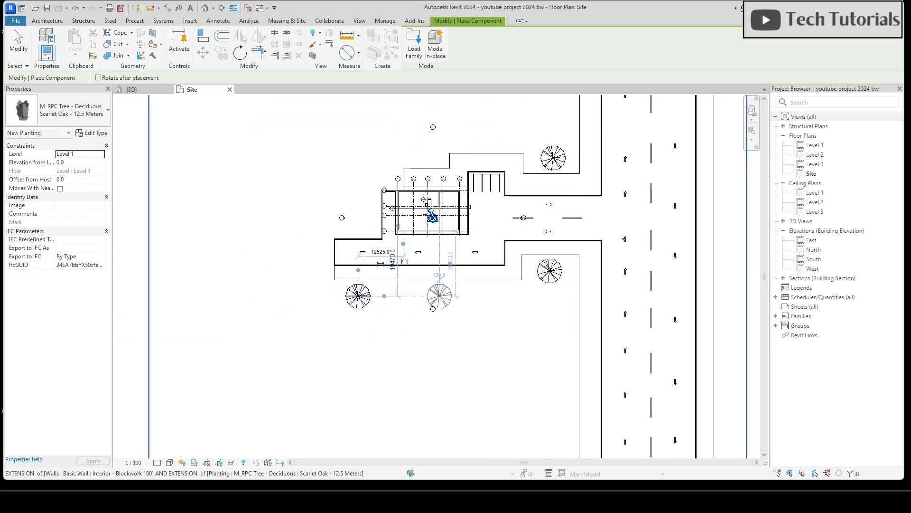
pyautogui.click(448, 296)
pyautogui.moveTo(448, 296); pyautogui.dragTo(279, 231, button='middle')
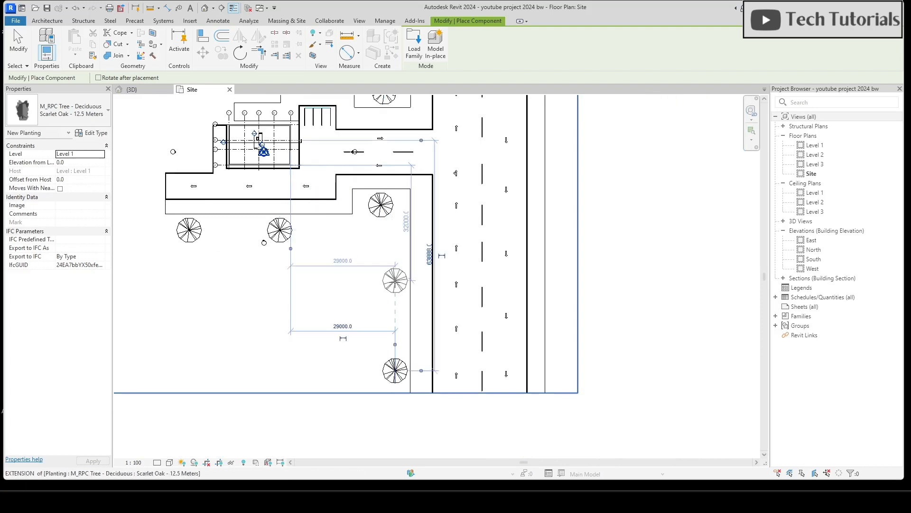
pyautogui.click(394, 279)
# Place two trees north of the building and two along the main road's west walkway, north of the access road.
pyautogui.moveTo(394, 280); pyautogui.dragTo(411, 421, button='middle')
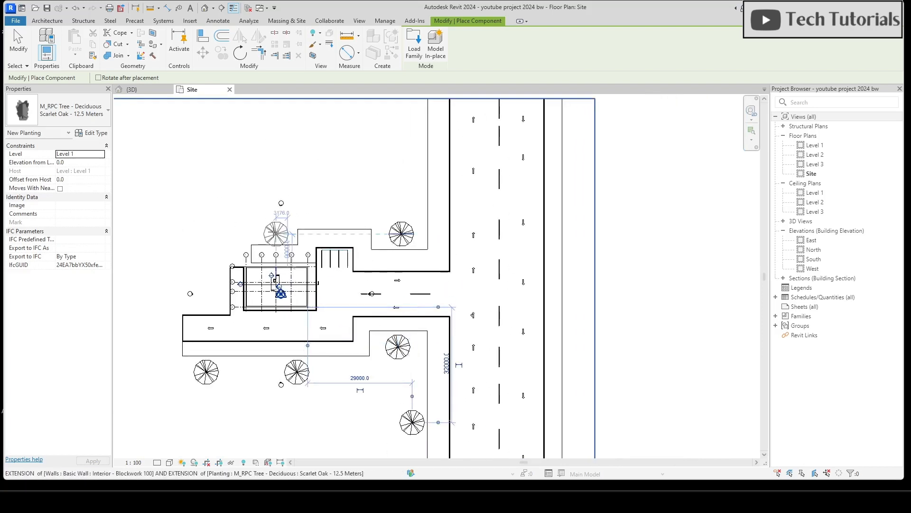
pyautogui.click(276, 223)
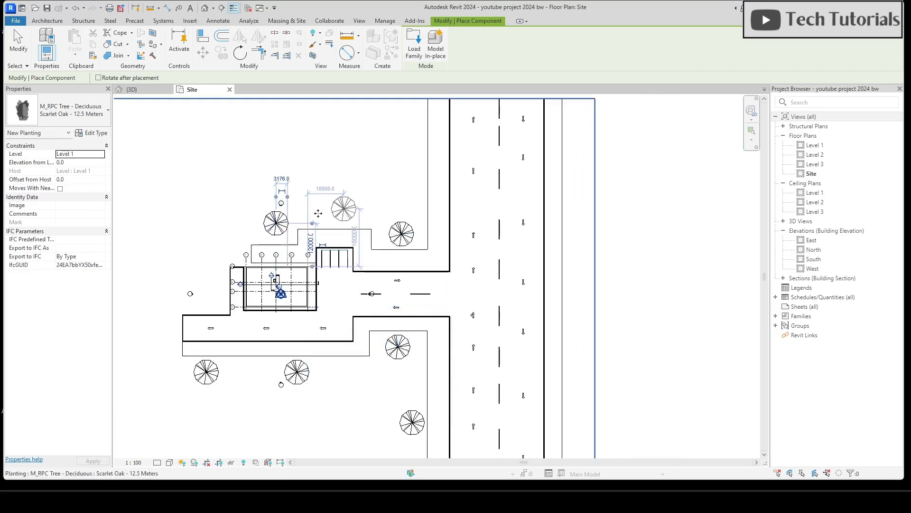
pyautogui.click(344, 208)
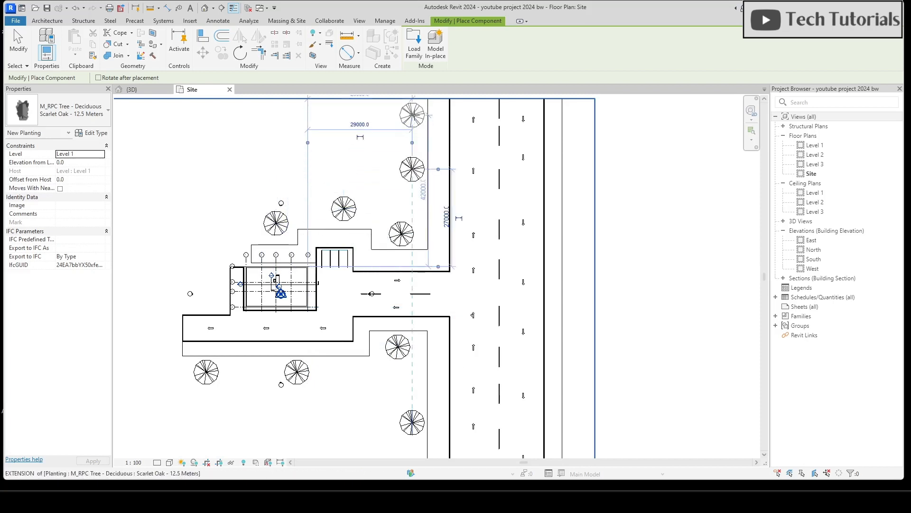
pyautogui.click(411, 115)
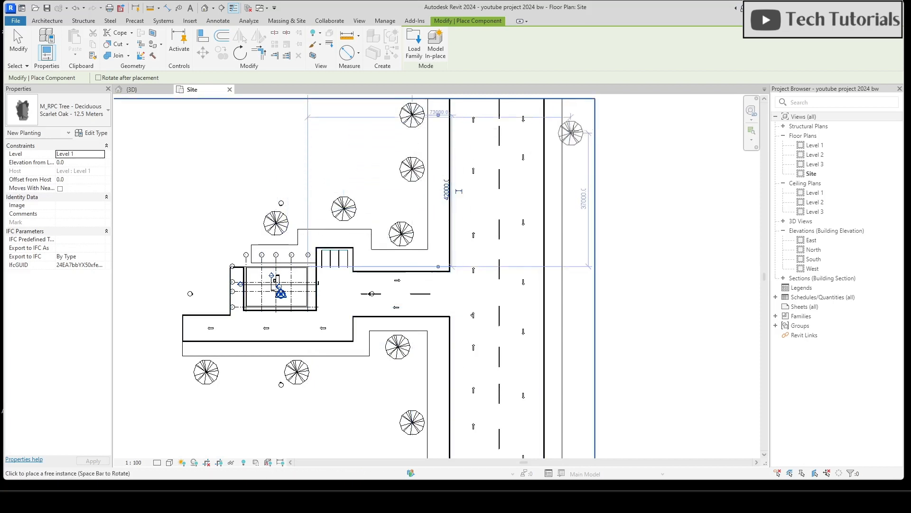
# Place a row of six Scarlet Oak trees along the main road's east walkway and end the placement.
pyautogui.click(578, 268)
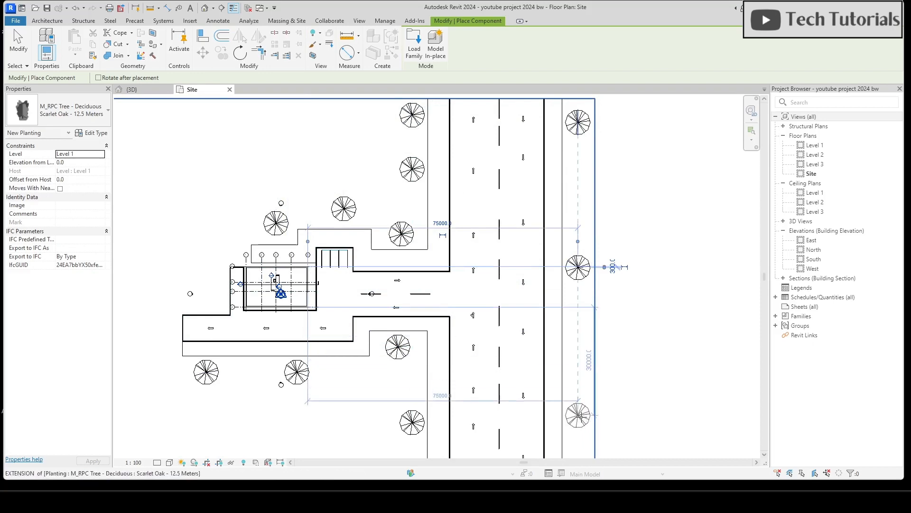
pyautogui.click(577, 415)
pyautogui.click(579, 194)
pyautogui.scroll(-2, 579, 189)
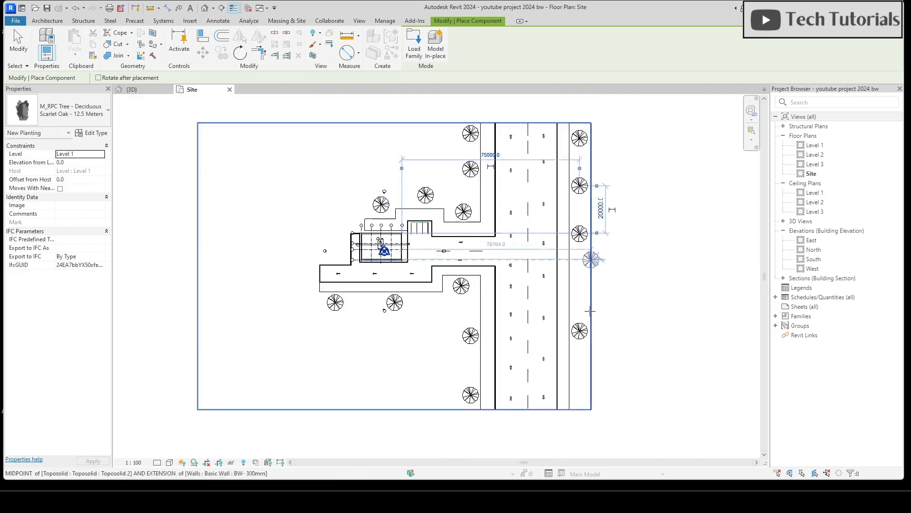
pyautogui.click(580, 286)
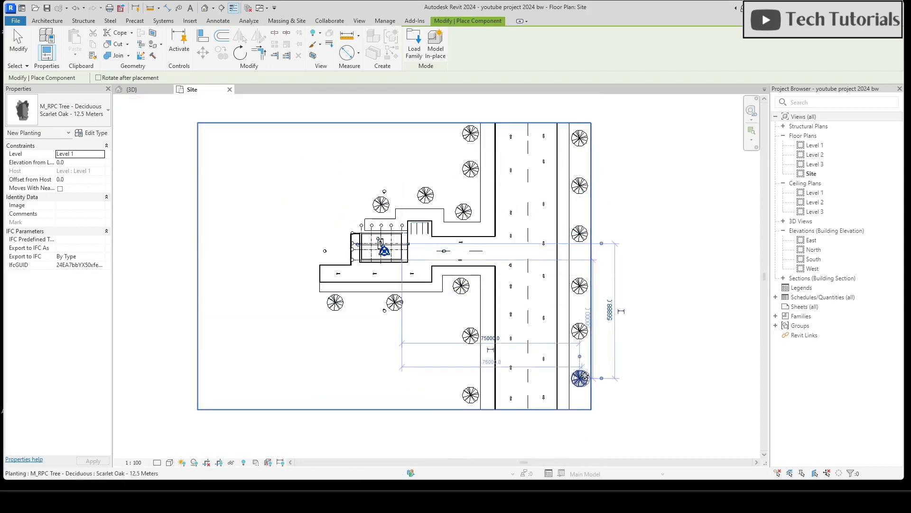
pyautogui.click(580, 378)
pyautogui.press('Escape')
pyautogui.press('Escape')
# Examine the placed trees along the walkways, access road and main road from several angles in the 3D view.
pyautogui.click(160, 93)
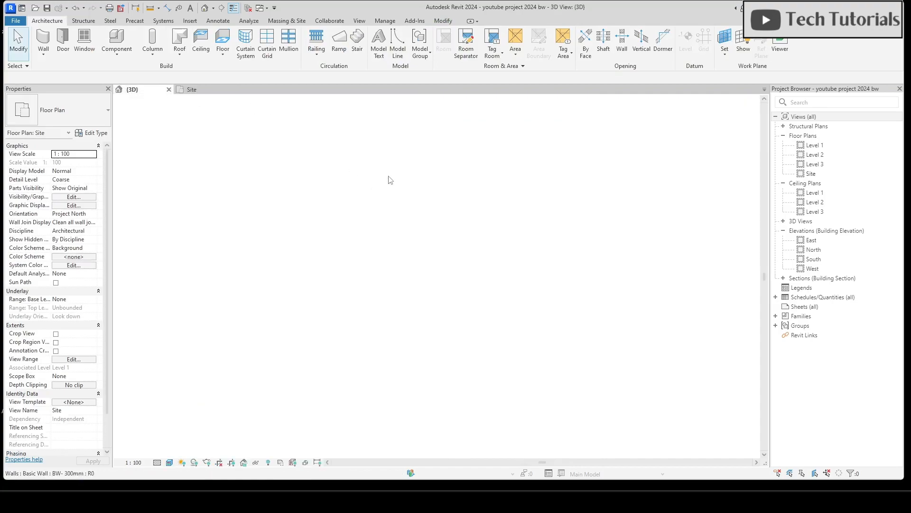
pyautogui.scroll(-4, 291, 233)
pyautogui.scroll(2, 289, 232)
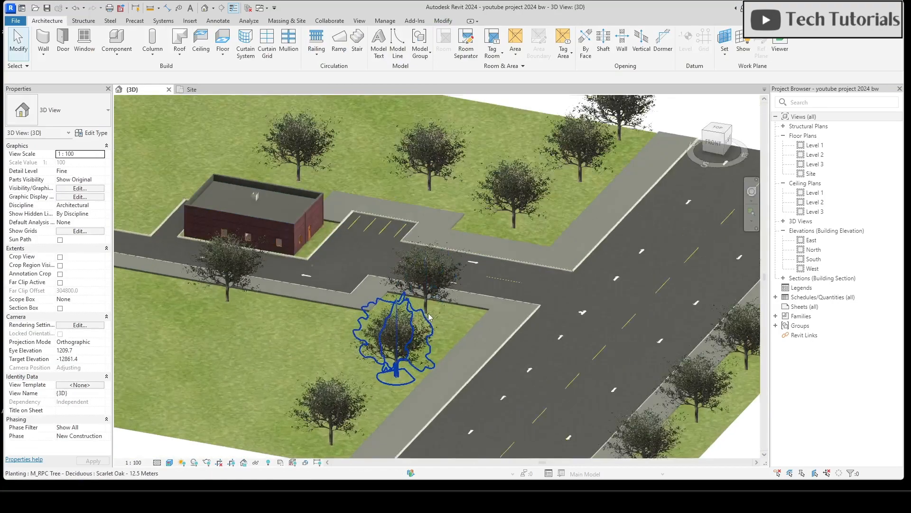
pyautogui.scroll(2, 428, 317)
pyautogui.keyDown('shift'); pyautogui.moveTo(472, 337); pyautogui.dragTo(393, 325, button='middle'); pyautogui.keyUp('shift')
pyautogui.scroll(-3, 359, 299)
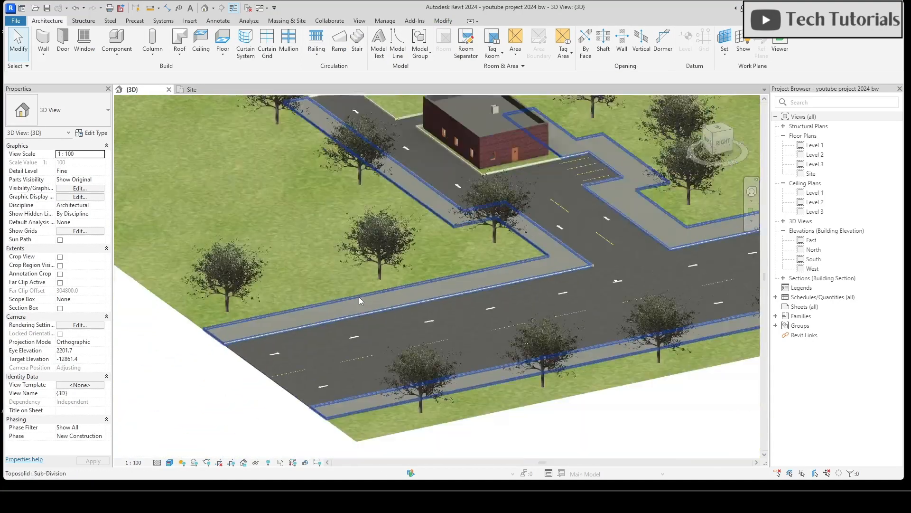
pyautogui.keyDown('shift'); pyautogui.moveTo(378, 276); pyautogui.dragTo(444, 302, button='middle'); pyautogui.keyUp('shift')
pyautogui.scroll(4, 434, 244)
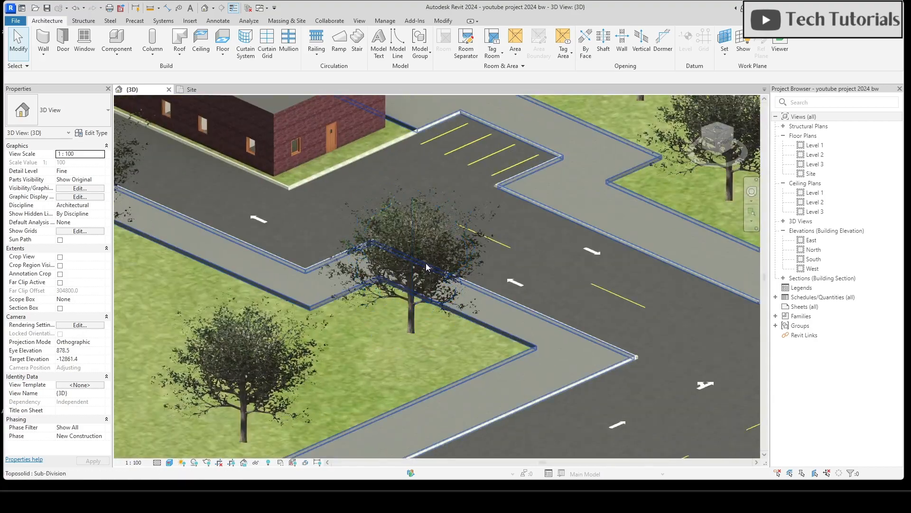
pyautogui.click(426, 265)
pyautogui.scroll(-3, 406, 329)
pyautogui.press('Escape')
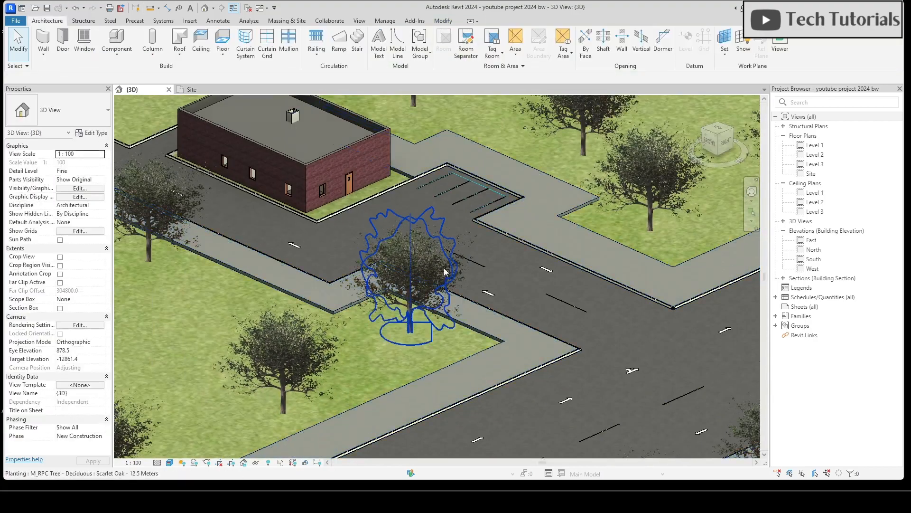
# Return to the Site plan, start placing a component and load the M_Truck - Pick-Up family from the Site library's Logistics folder.
pyautogui.click(192, 90)
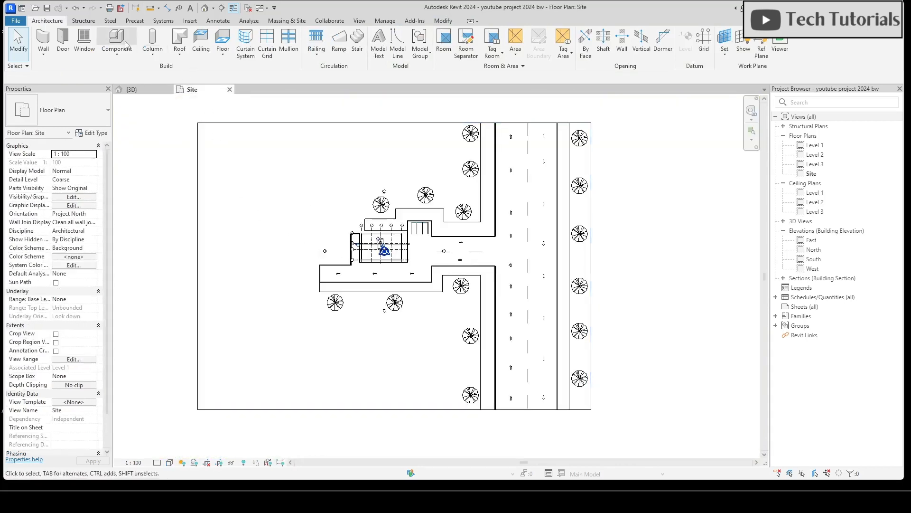
pyautogui.click(116, 54)
pyautogui.click(138, 71)
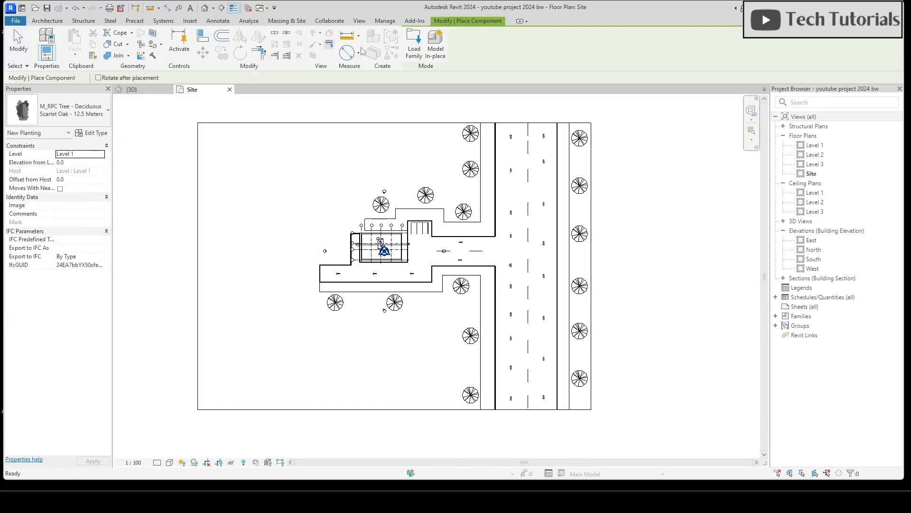
pyautogui.click(412, 51)
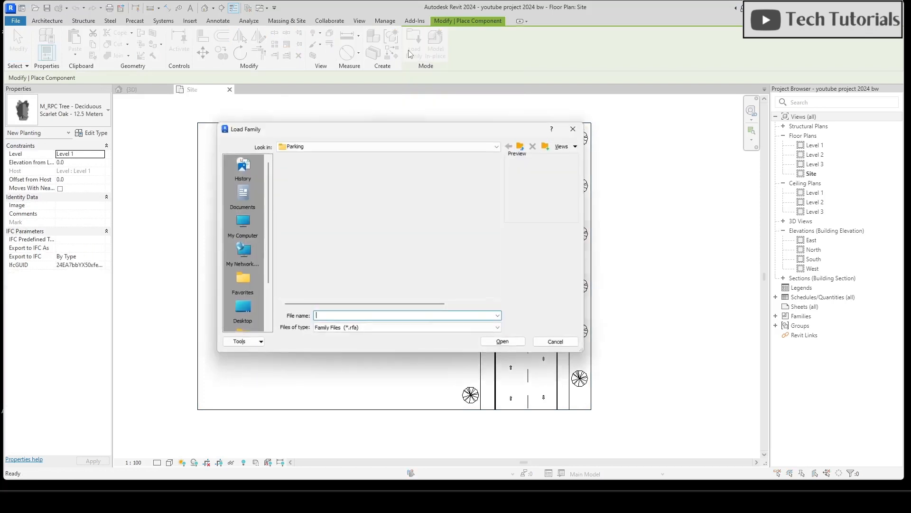
pyautogui.click(521, 147)
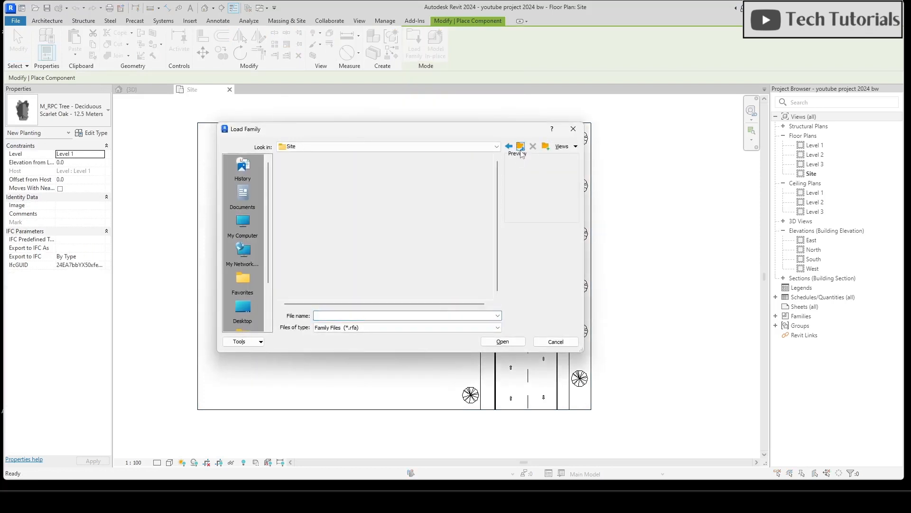
pyautogui.doubleClick(314, 180)
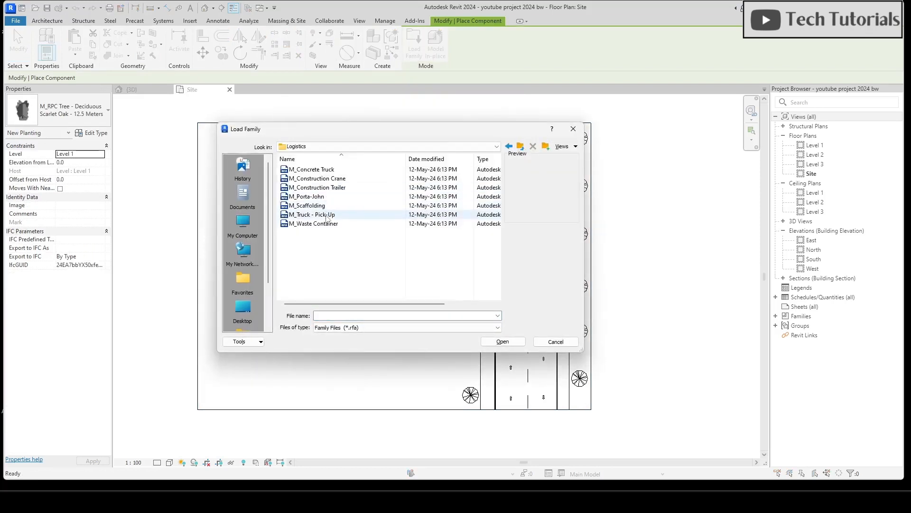
pyautogui.click(332, 215)
pyautogui.click(503, 342)
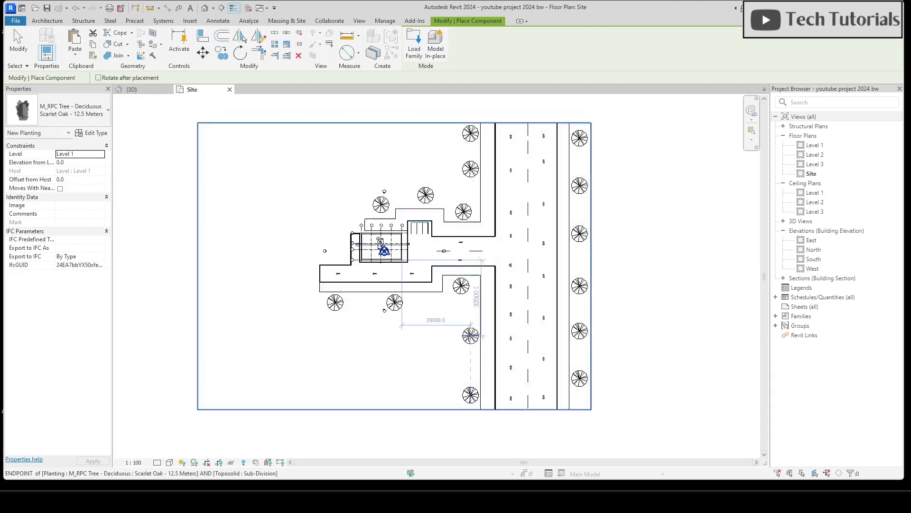
# Choose the M_Truck - Pick-Up type and place one pick-up truck in the middle parking space beside the building.
pyautogui.click(61, 117)
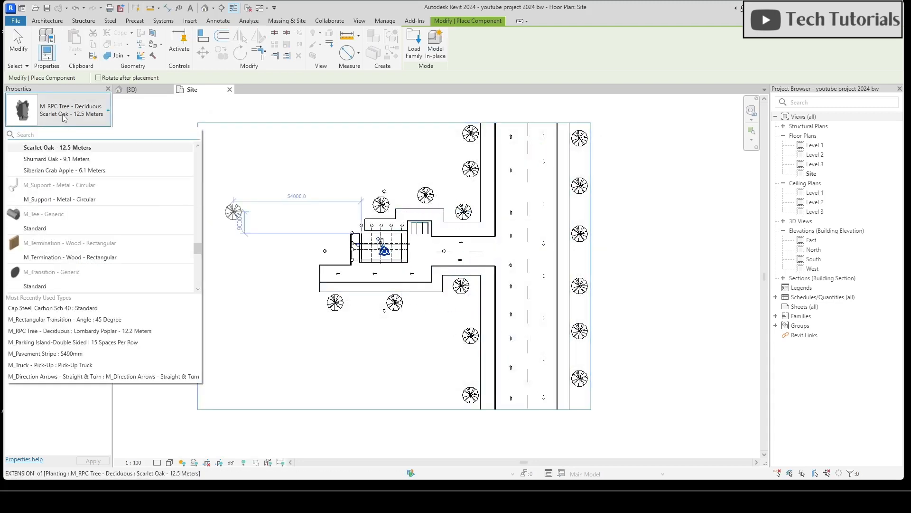
pyautogui.scroll(-5, 75, 223)
pyautogui.click(57, 261)
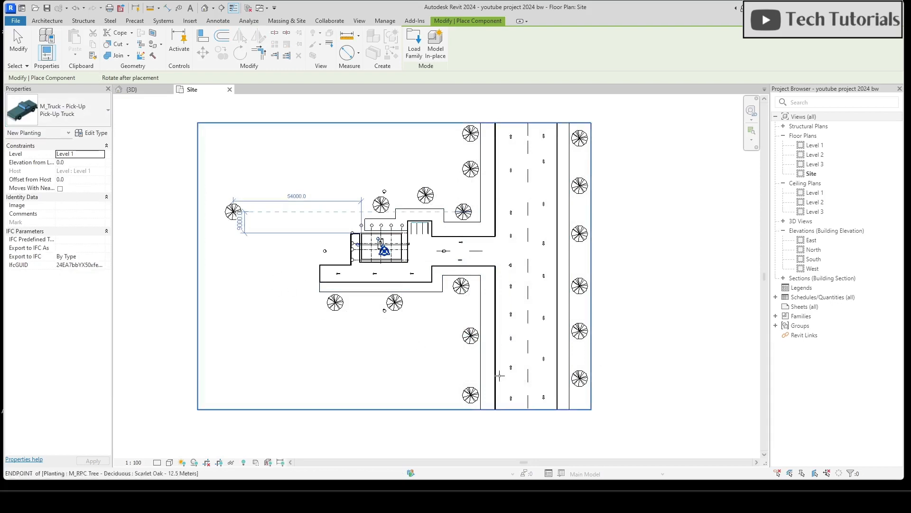
pyautogui.scroll(6, 508, 388)
pyautogui.scroll(4, 512, 390)
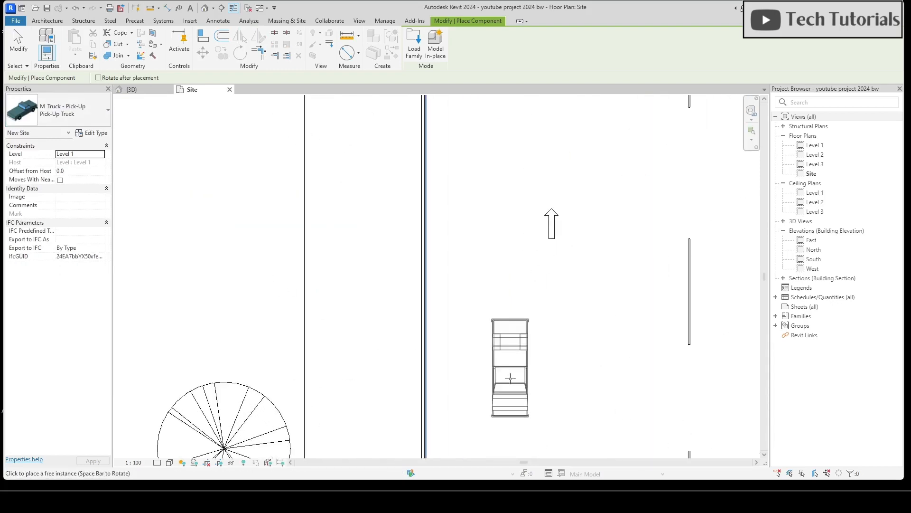
pyautogui.press('alt')
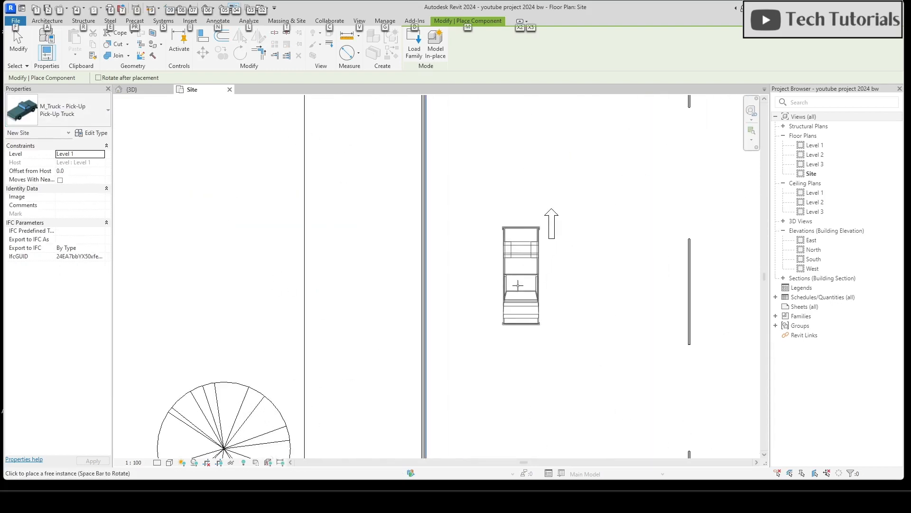
pyautogui.scroll(-4, 483, 359)
pyautogui.moveTo(483, 359); pyautogui.dragTo(223, 147, button='middle')
pyautogui.scroll(6, 261, 255)
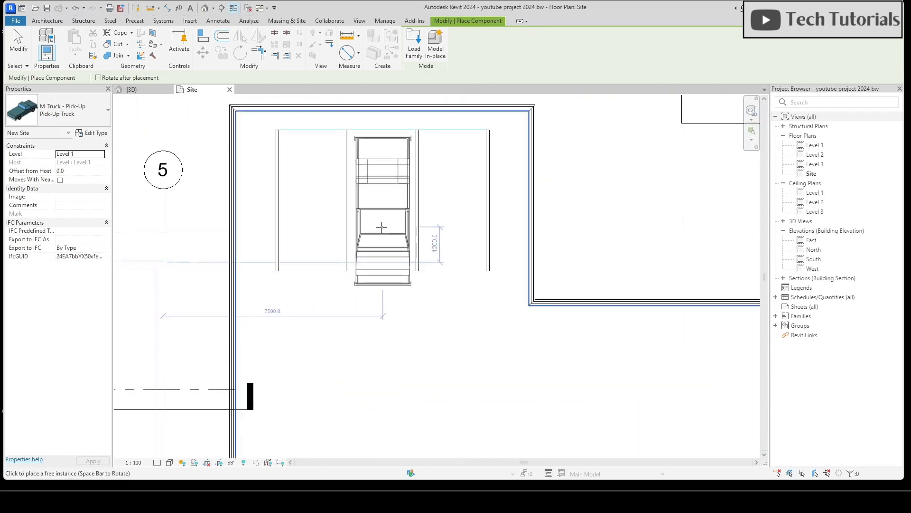
pyautogui.click(384, 221)
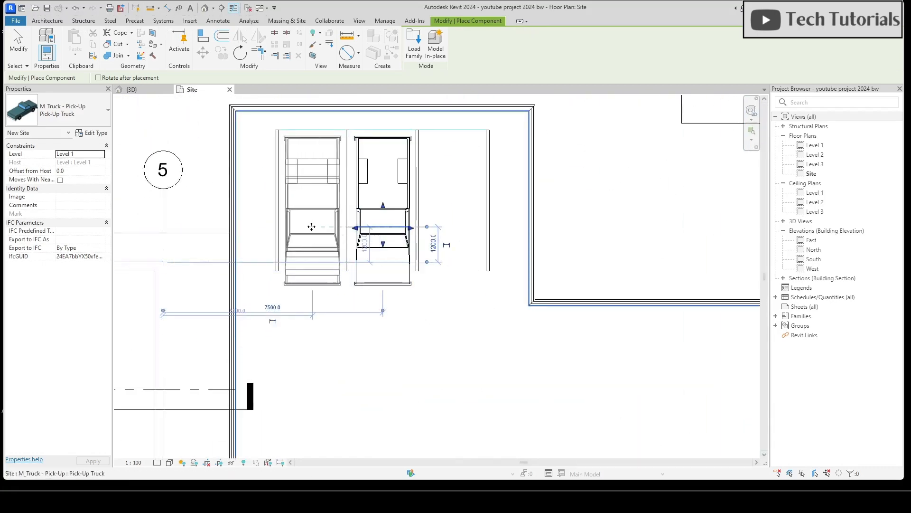
# Place one pick-up truck in the parking space nearest the building and another, turned along the lane, on the access road.
pyautogui.click(312, 226)
pyautogui.scroll(-3, 426, 316)
pyautogui.scroll(3, 425, 314)
pyautogui.press('space')
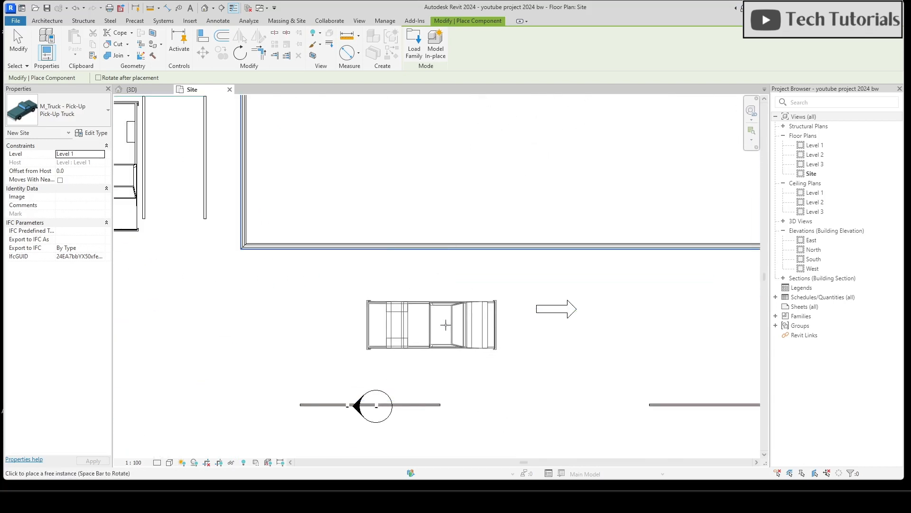
pyautogui.click(474, 324)
# Place four pick-up trucks on the main road, two in each direction's lane and turned along the road, and end the placement.
pyautogui.scroll(-5, 261, 284)
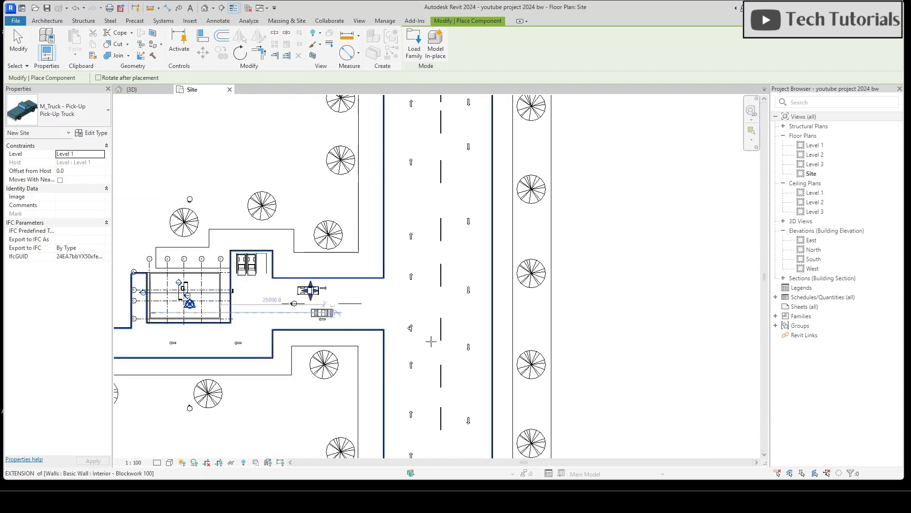
pyautogui.press('space')
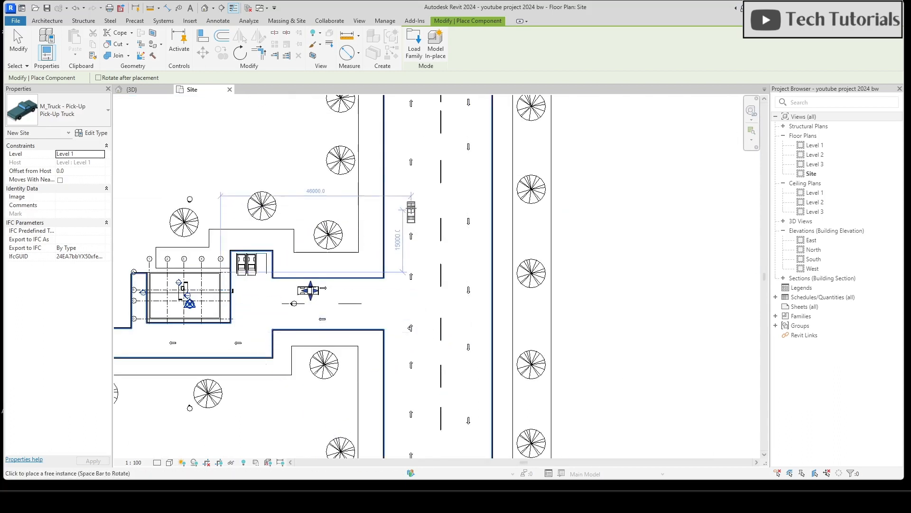
pyautogui.click(411, 403)
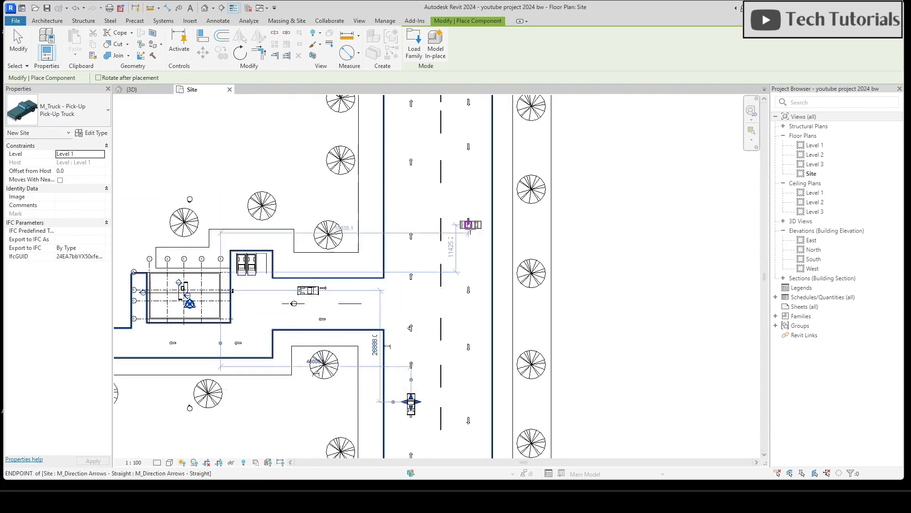
pyautogui.press('space')
pyautogui.click(468, 249)
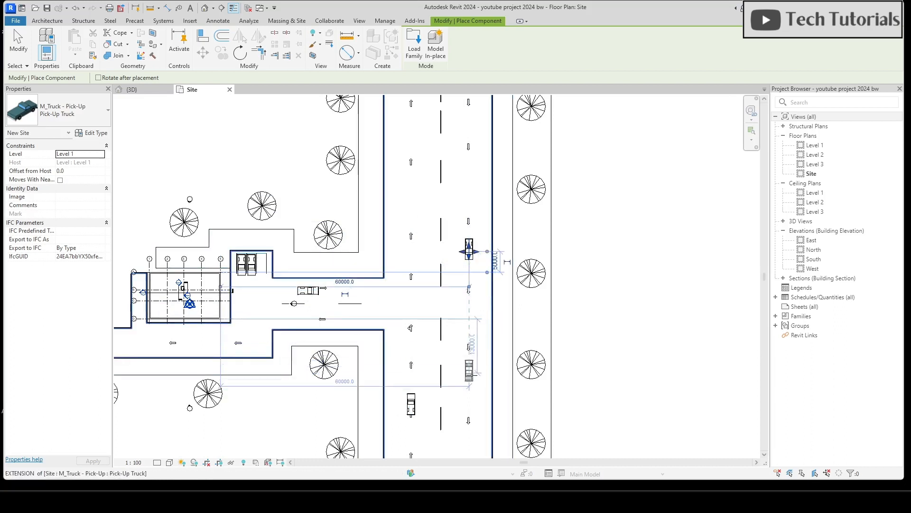
pyautogui.click(469, 378)
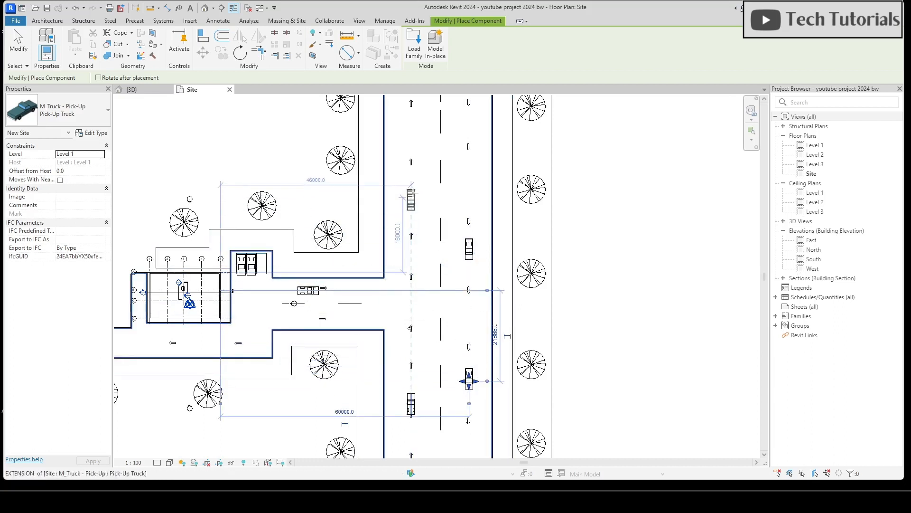
pyautogui.click(412, 191)
pyautogui.press('Escape')
pyautogui.press('Escape')
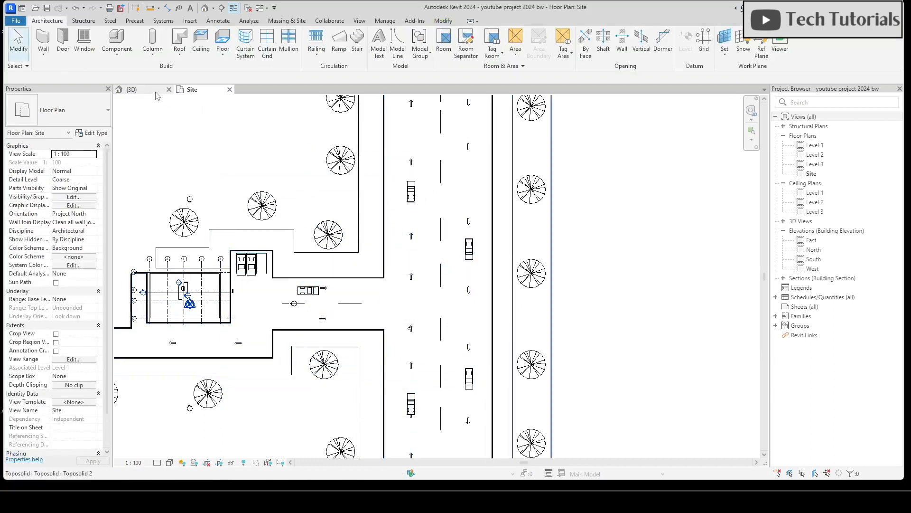
# Examine the placed pick-up trucks in the parking bay and on both roads in the 3D view.
pyautogui.click(132, 89)
pyautogui.scroll(-4, 454, 309)
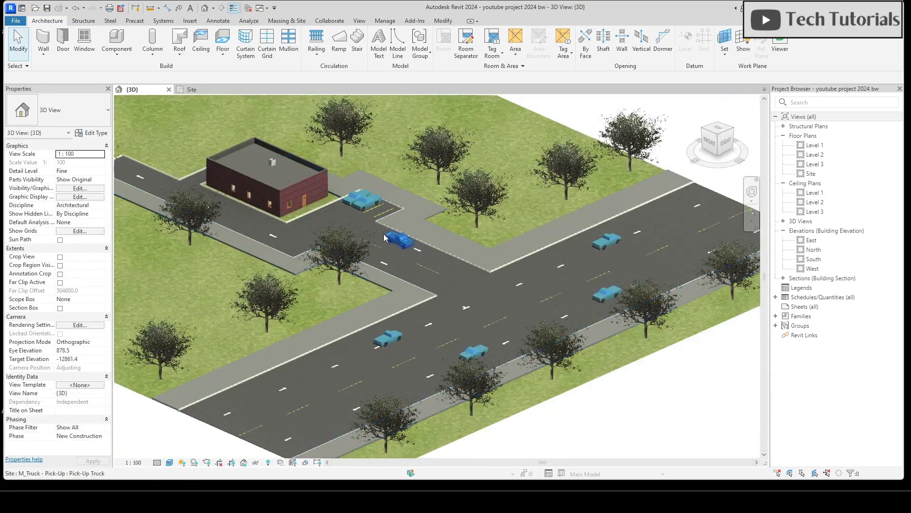
pyautogui.scroll(3, 384, 237)
pyautogui.scroll(-5, 456, 336)
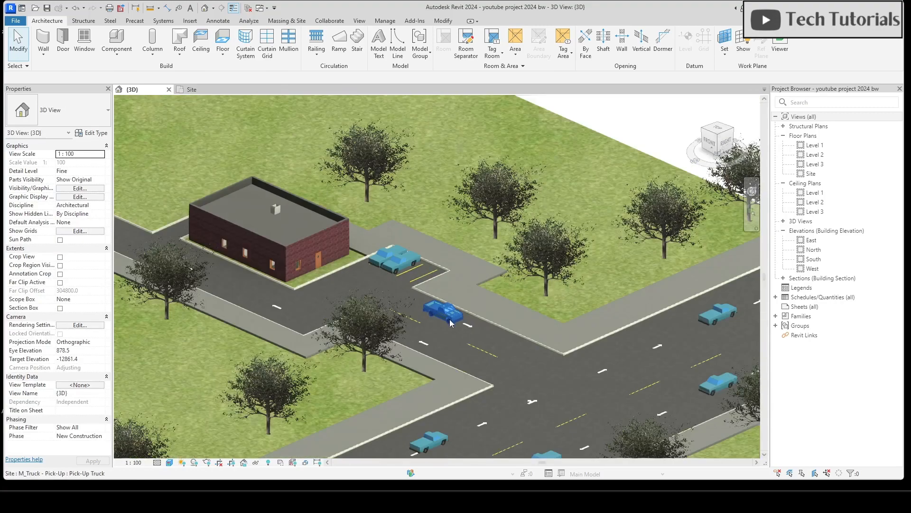
pyautogui.scroll(3, 399, 335)
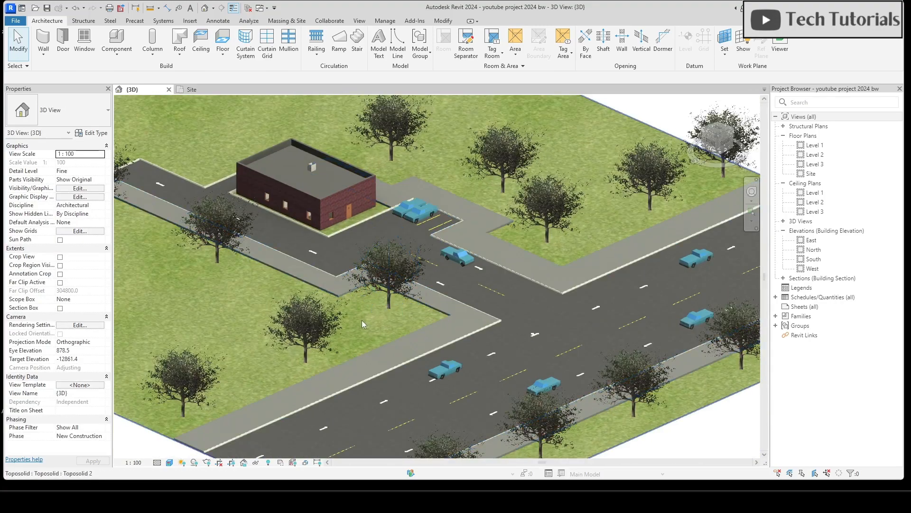
pyautogui.scroll(-2, 357, 320)
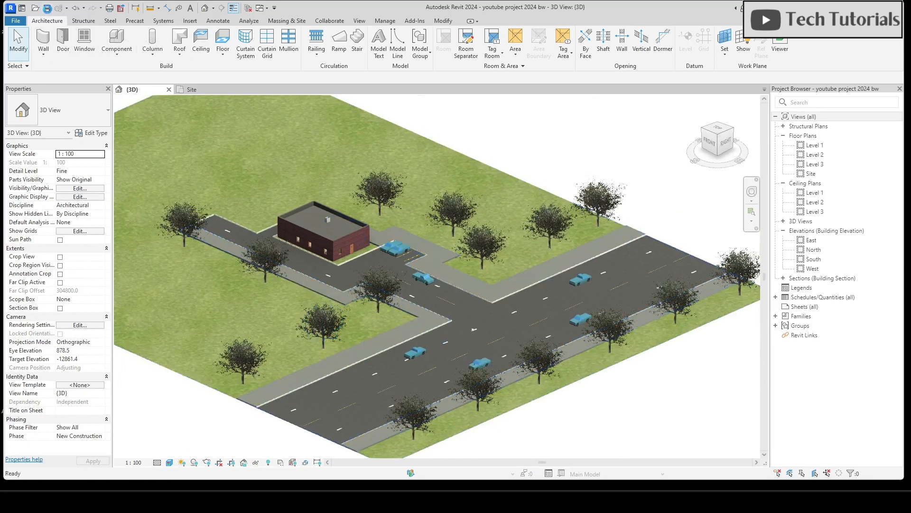
# Close the current project's Site and 3D views and open the recent model Project 2024.
pyautogui.click(230, 89)
pyautogui.click(169, 90)
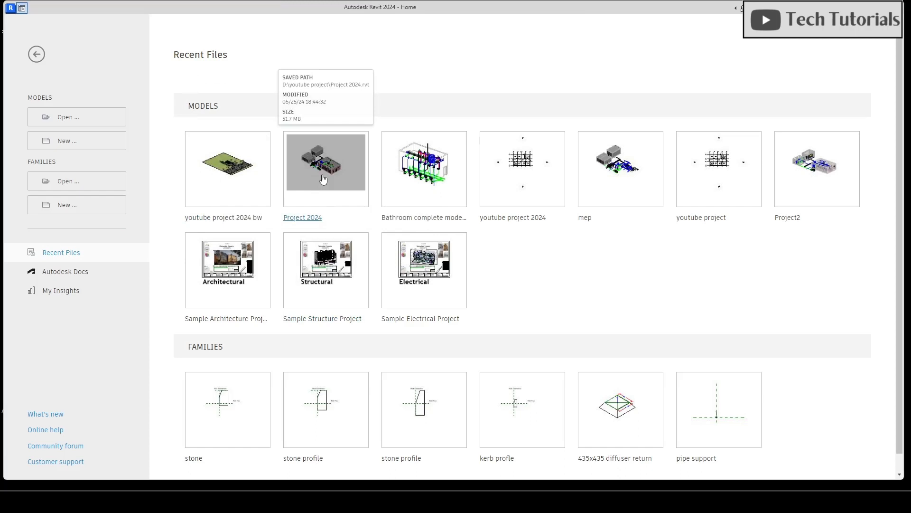
pyautogui.click(323, 179)
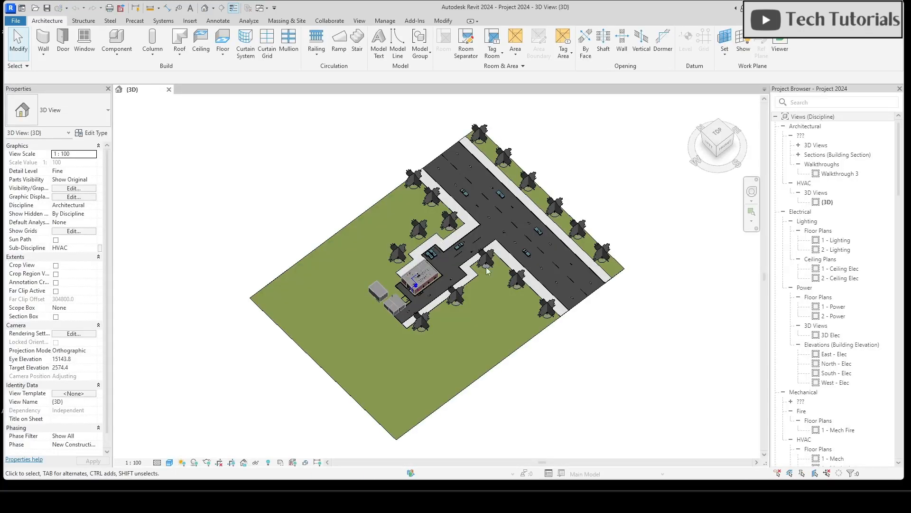
# Set the 3D view's visual style to Realistic and turn the model to view the building from the main road side.
pyautogui.click(716, 150)
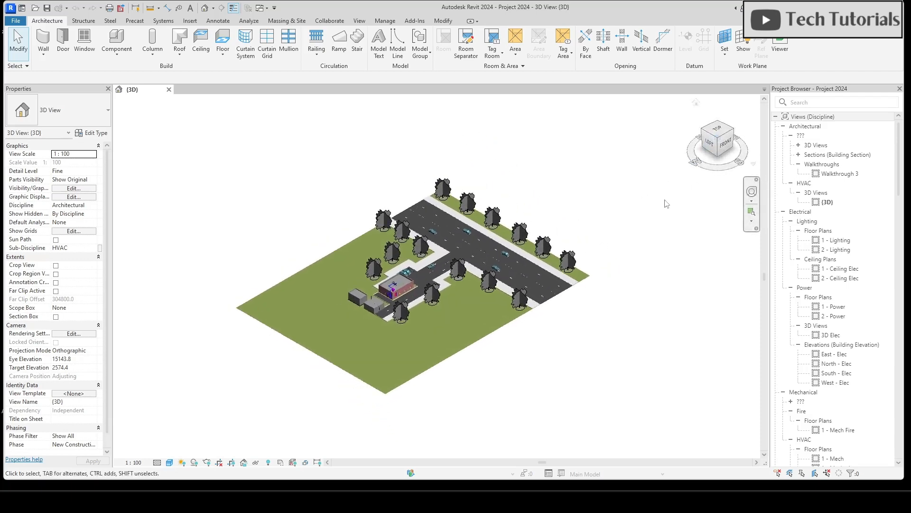
pyautogui.click(170, 463)
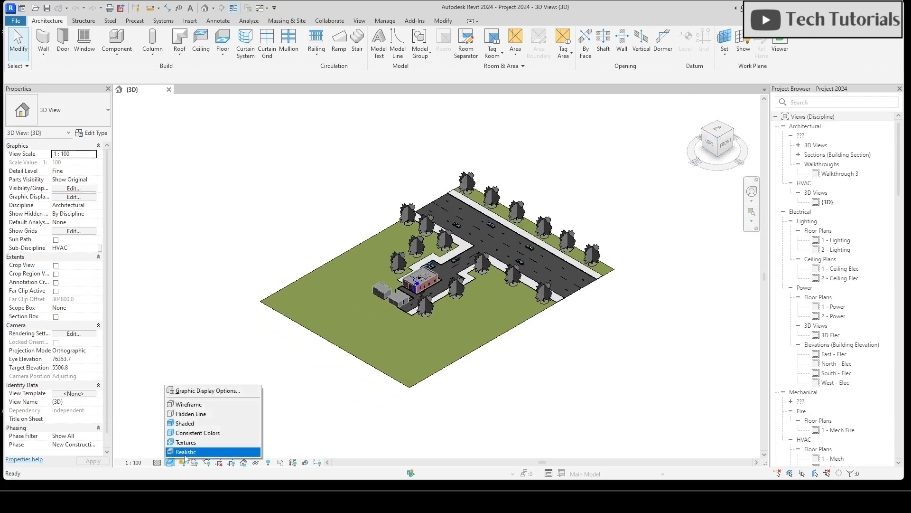
pyautogui.click(185, 452)
pyautogui.scroll(4, 495, 300)
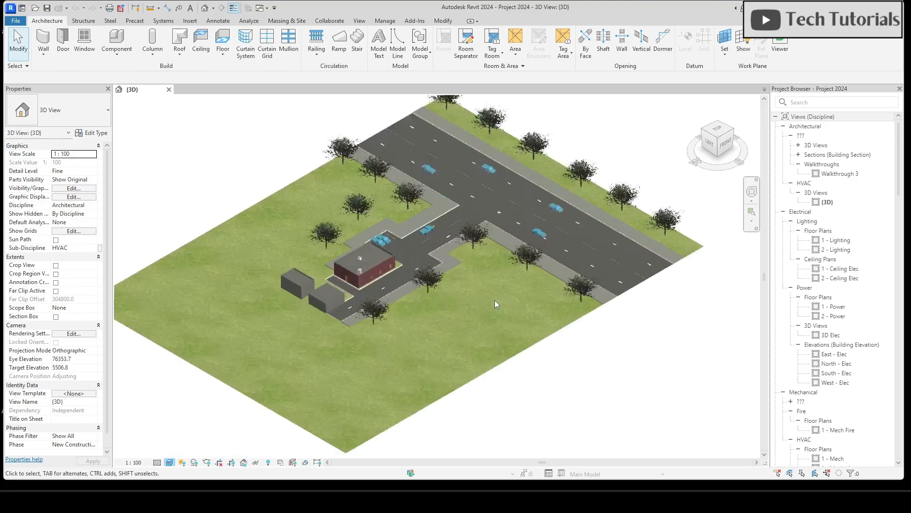
pyautogui.keyDown('shift'); pyautogui.moveTo(590, 355); pyautogui.dragTo(373, 332, button='middle'); pyautogui.keyUp('shift')
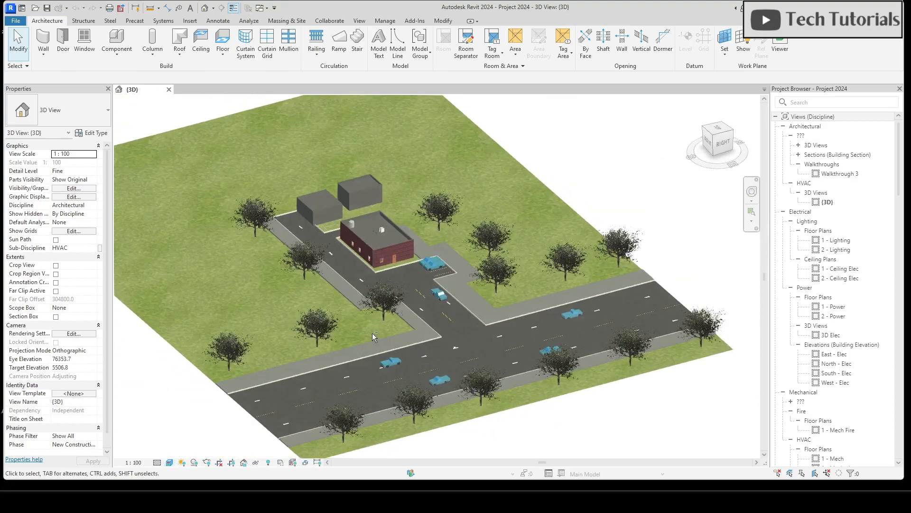
pyautogui.scroll(4, 376, 316)
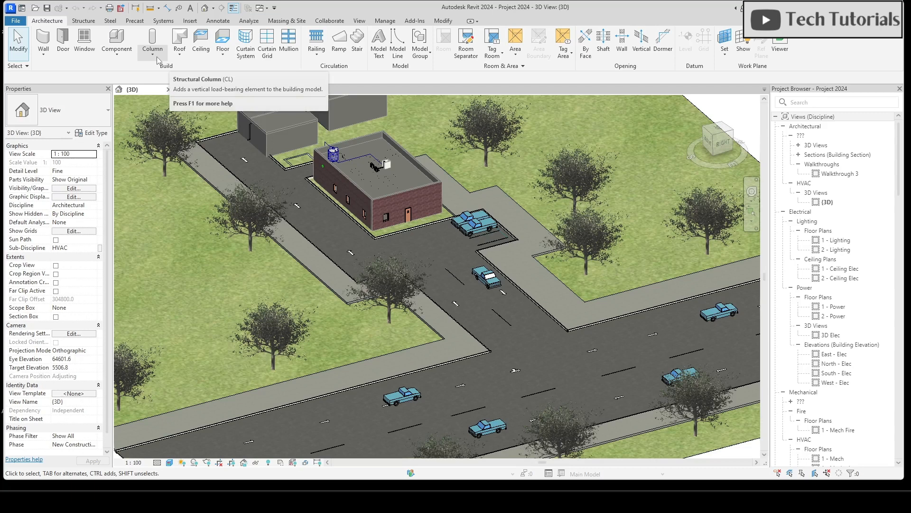
# Start placing a lighting fixture and load the M_Street Light - Standard family from the US library's Lighting, MEP, External folder.
pyautogui.click(163, 23)
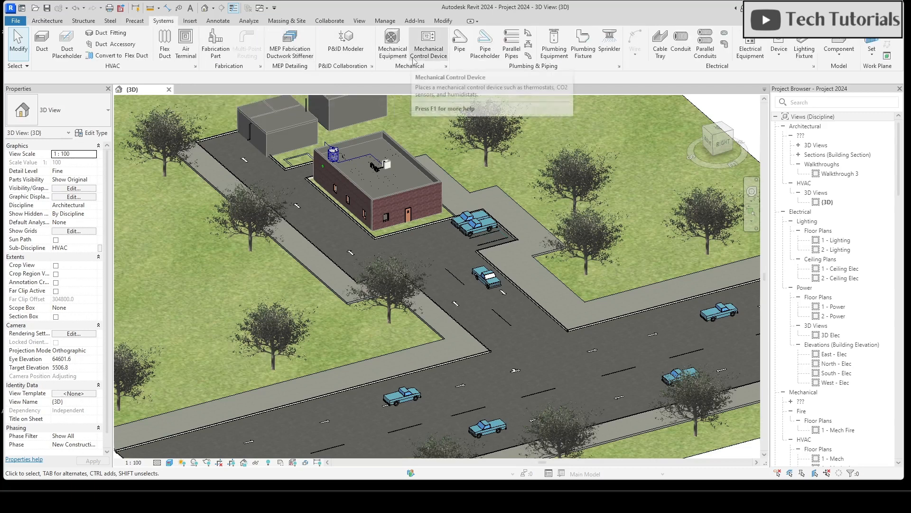
pyautogui.click(807, 52)
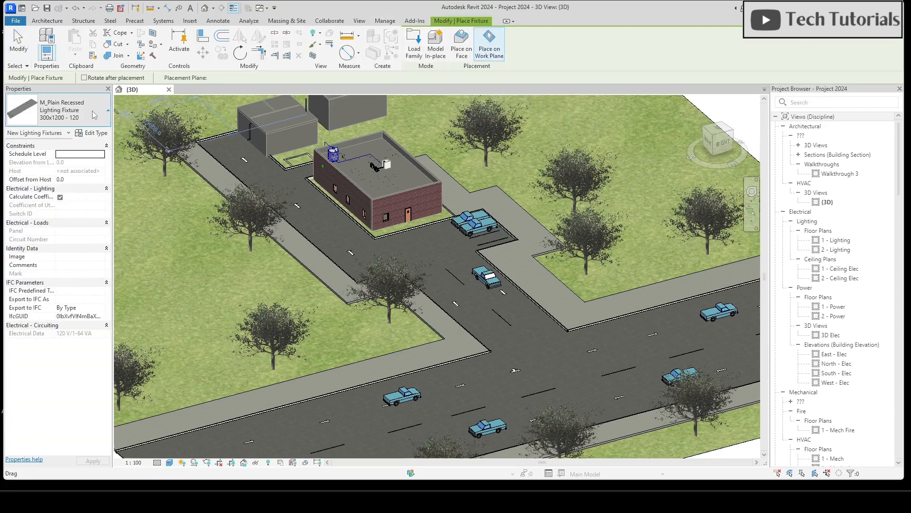
pyautogui.click(94, 115)
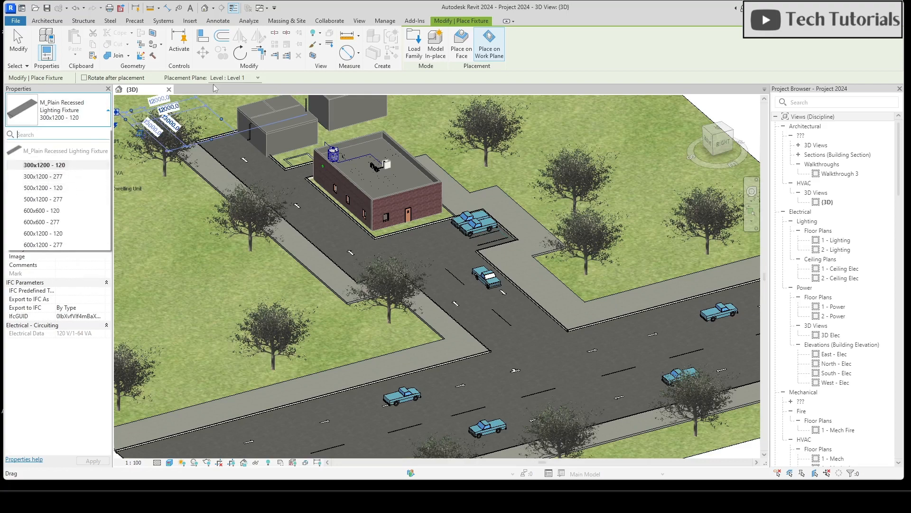
pyautogui.click(414, 48)
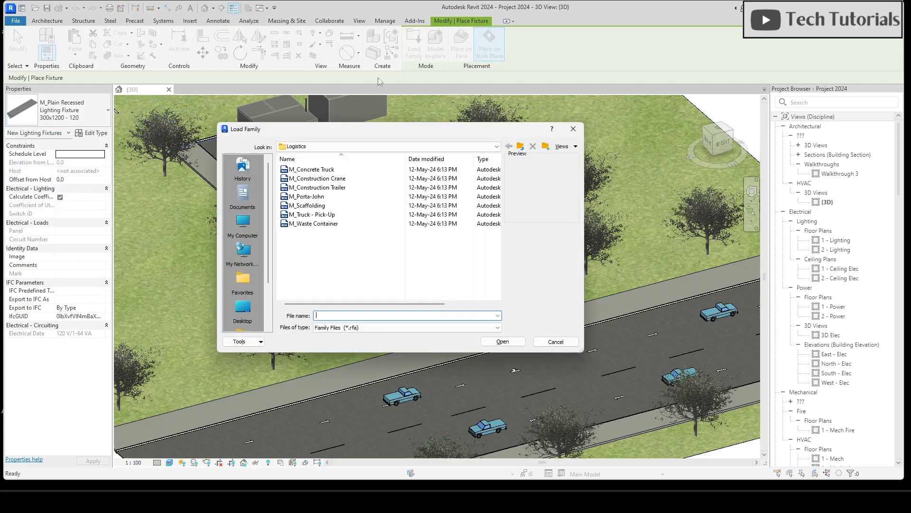
pyautogui.click(520, 147)
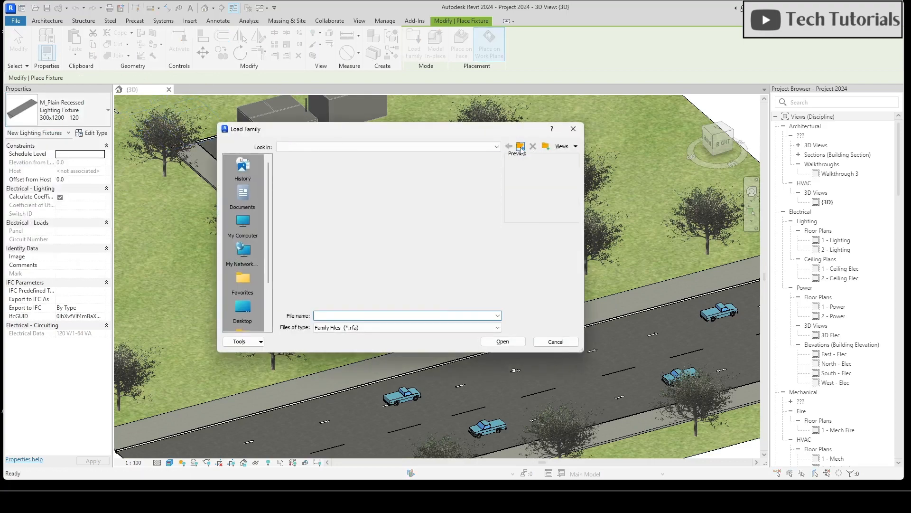
pyautogui.click(521, 147)
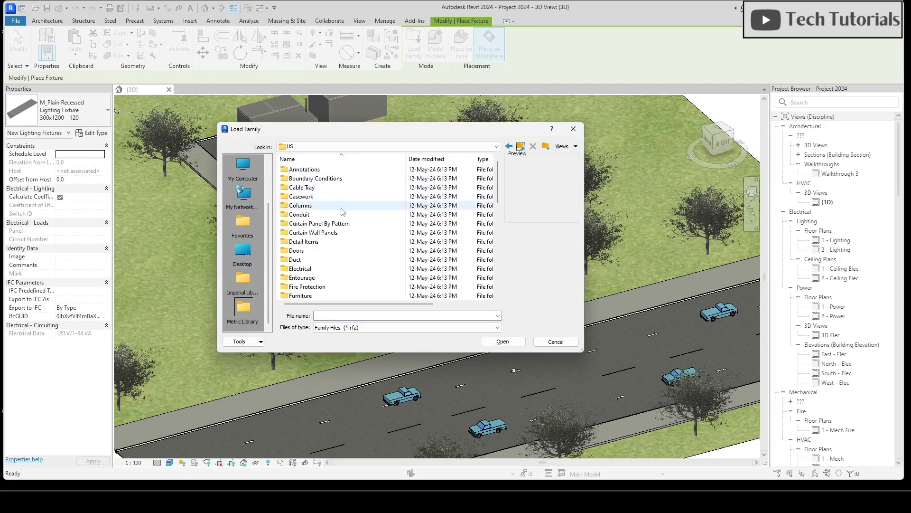
pyautogui.scroll(-1, 322, 257)
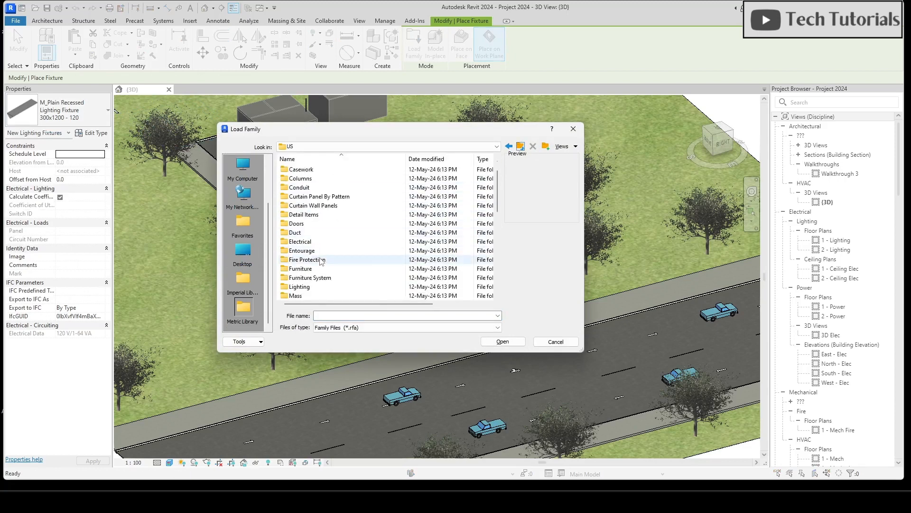
pyautogui.doubleClick(311, 288)
pyautogui.doubleClick(313, 178)
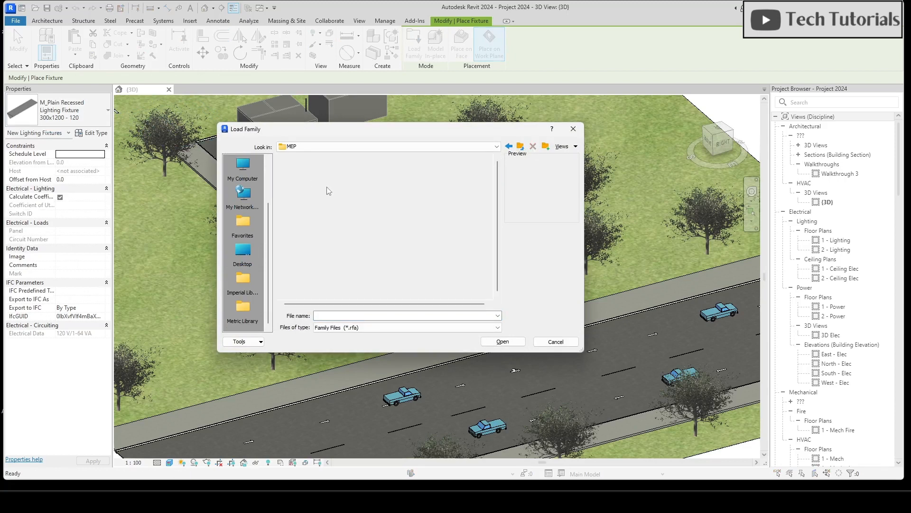
pyautogui.doubleClick(309, 170)
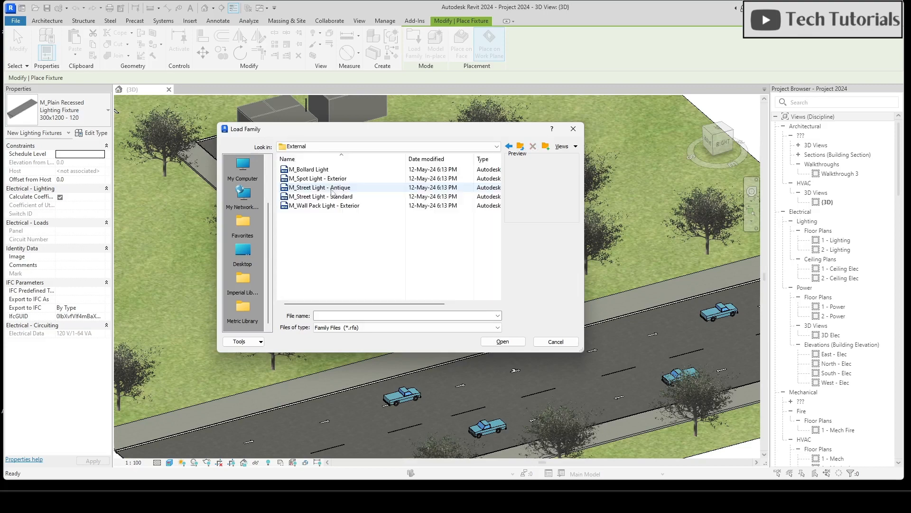
pyautogui.click(332, 196)
pyautogui.click(503, 342)
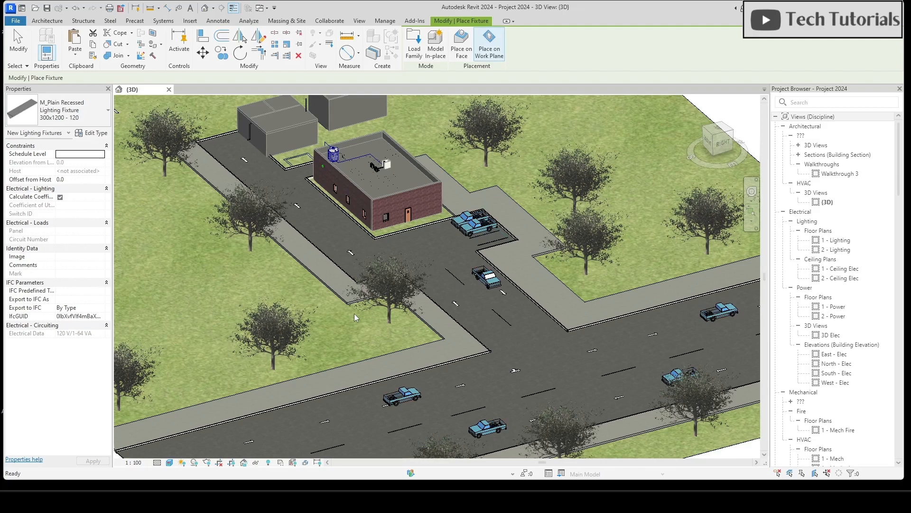
# Place one M_Street Light - Standard 400W Halogen - 120V on the grass beside the access road's walkway and end the placement.
pyautogui.scroll(3, 311, 287)
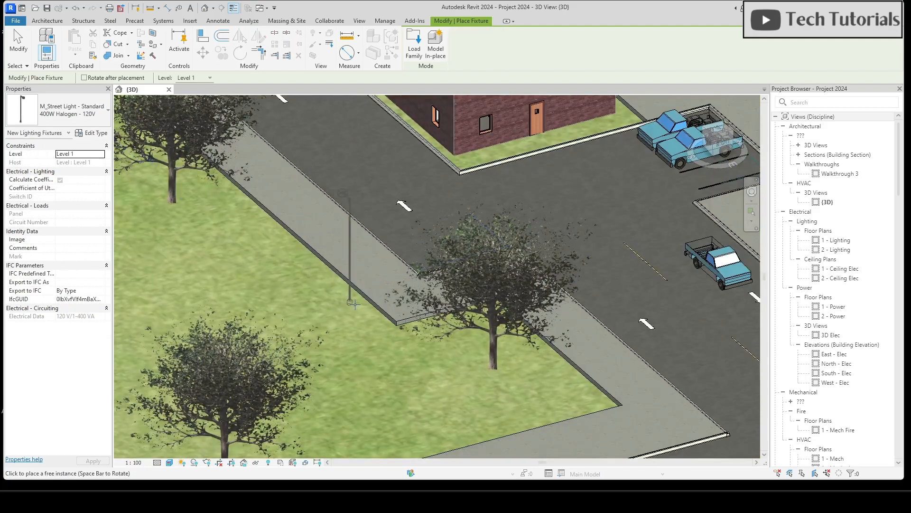
pyautogui.click(355, 304)
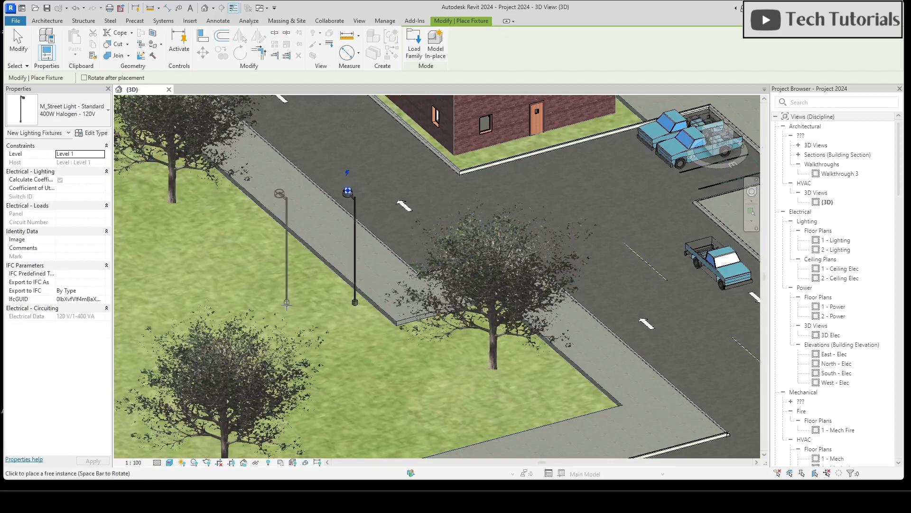
pyautogui.press('Escape')
pyautogui.press('Escape')
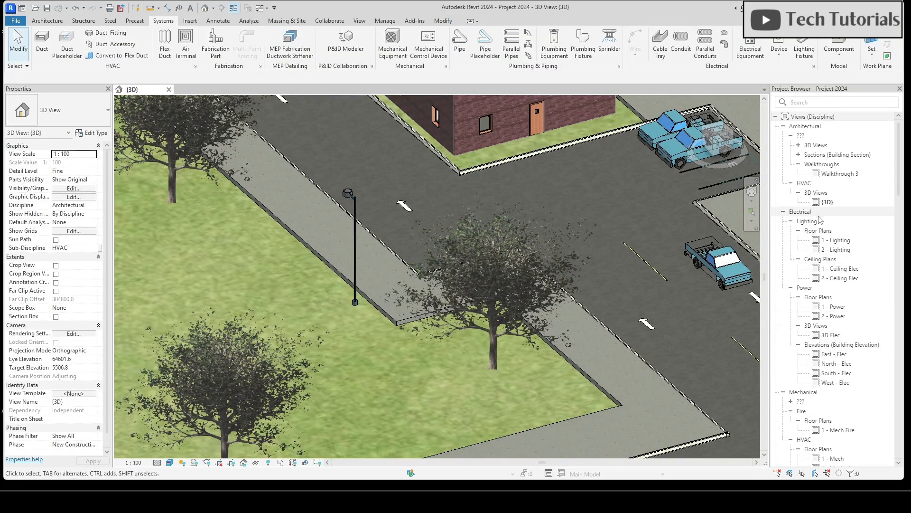
# Open the 1 - Lighting floor plan and rotate the placed street light 90° clockwise about its center so it faces the walkway.
pyautogui.click(836, 241)
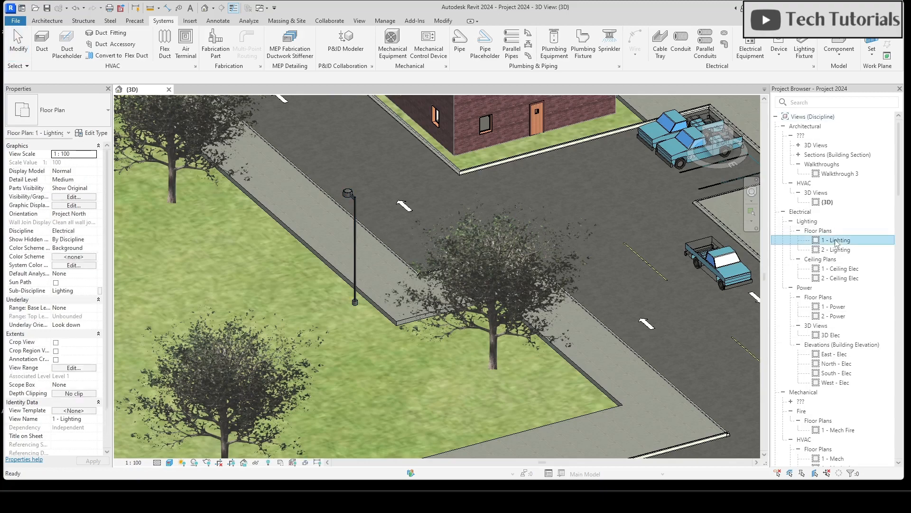
pyautogui.doubleClick(836, 241)
pyautogui.scroll(4, 517, 285)
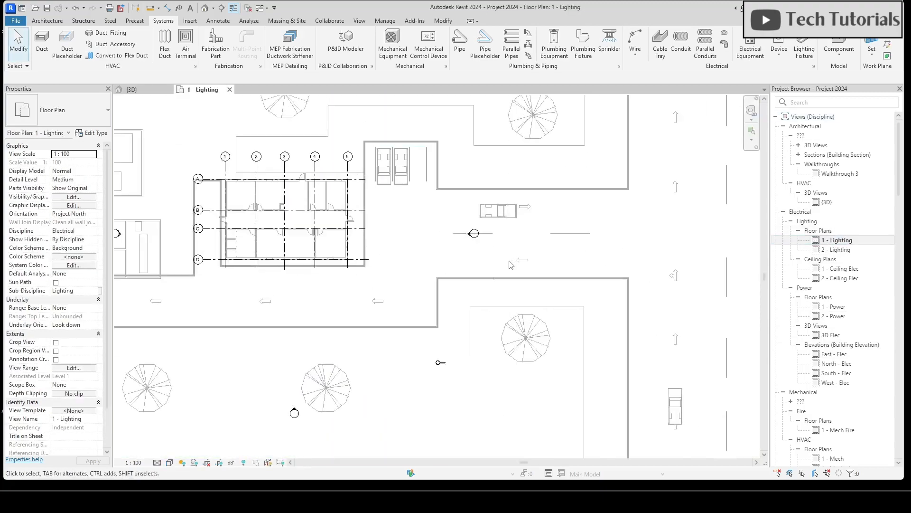
pyautogui.scroll(2, 439, 368)
pyautogui.click(438, 362)
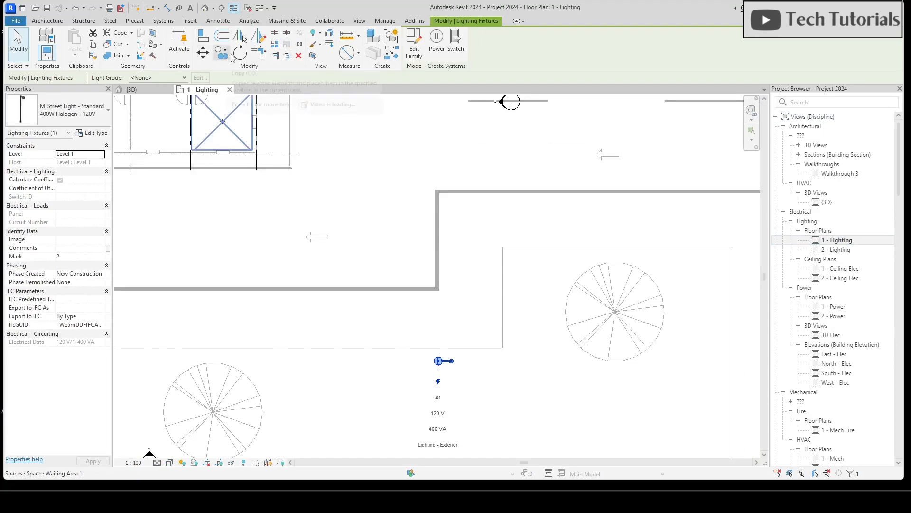
pyautogui.click(240, 52)
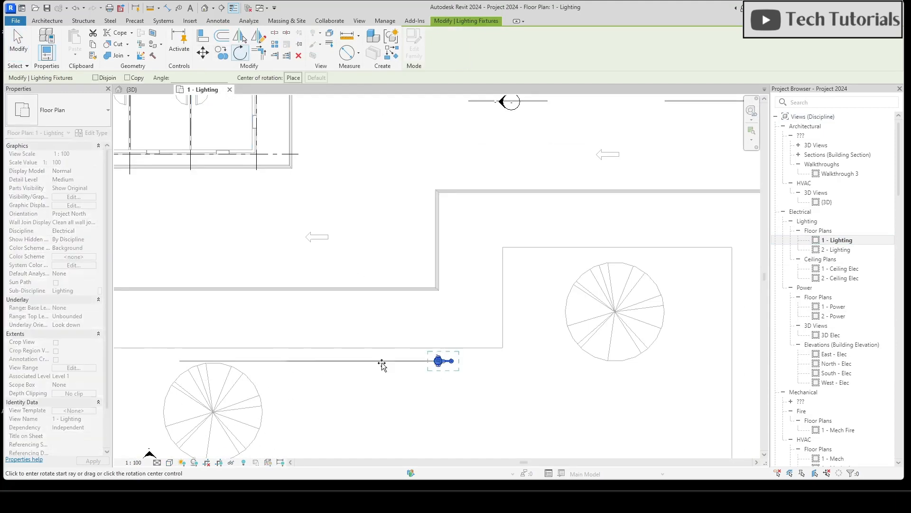
pyautogui.click(382, 365)
pyautogui.click(452, 154)
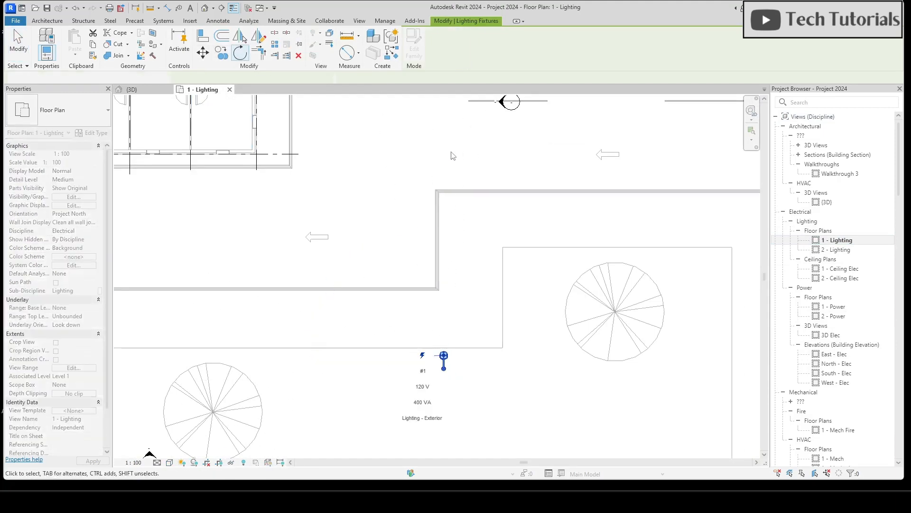
pyautogui.press('Escape')
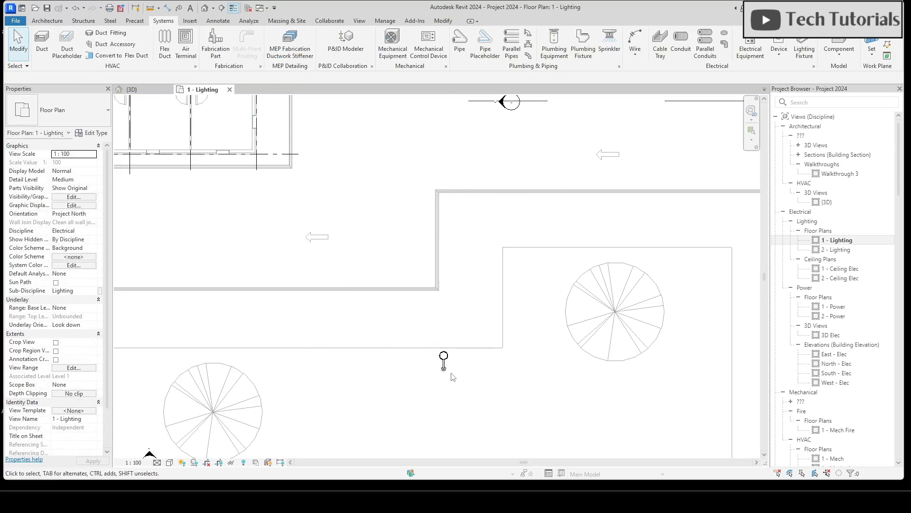
# Copy the rotated street light with Multiple on, placing three copies westward along the walkway edge south of the building.
pyautogui.click(444, 363)
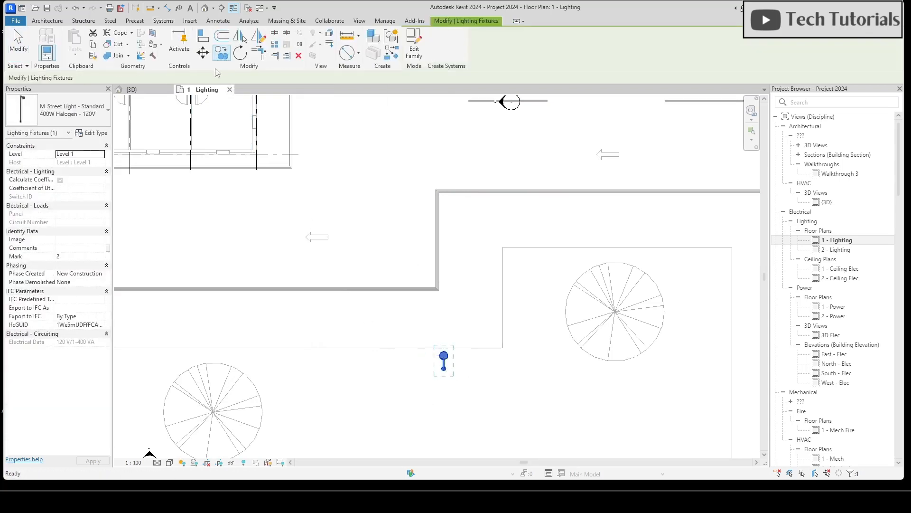
pyautogui.press('c')
pyautogui.press('o')
pyautogui.click(443, 370)
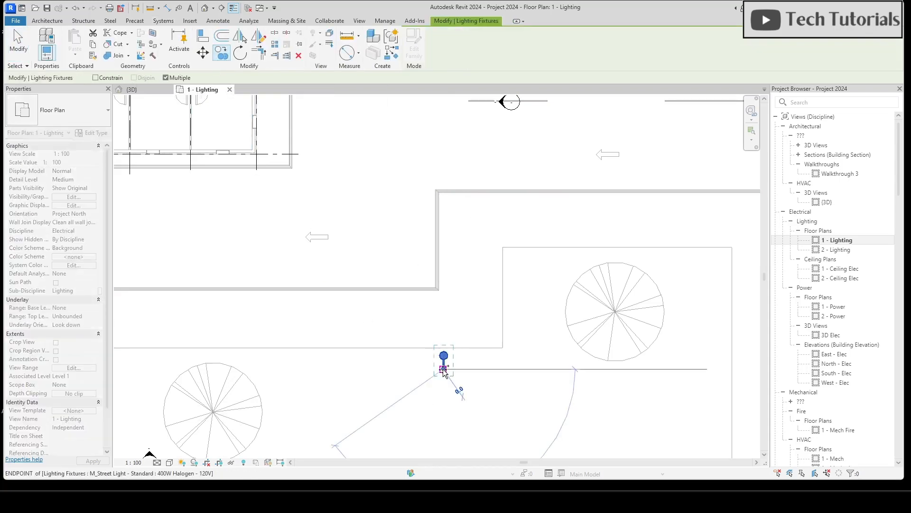
pyautogui.scroll(-3, 444, 370)
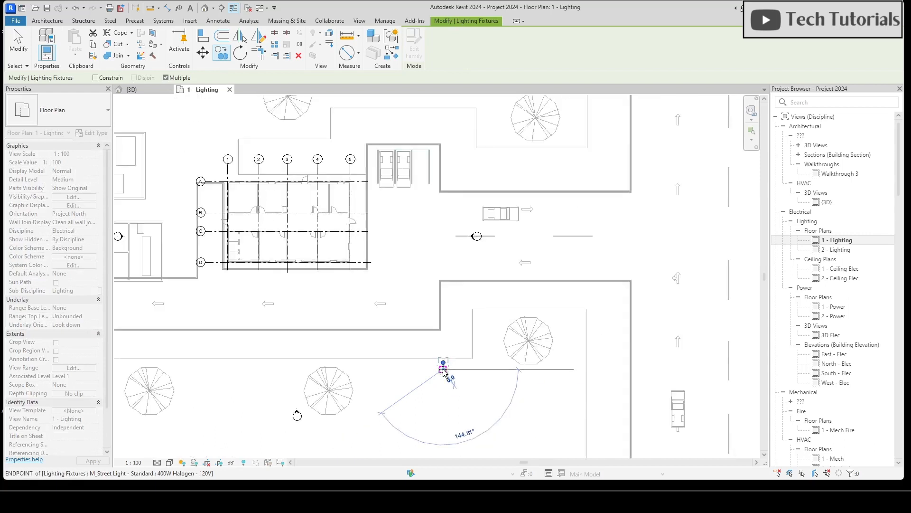
pyautogui.click(293, 368)
pyautogui.moveTo(277, 367); pyautogui.dragTo(439, 369, button='middle')
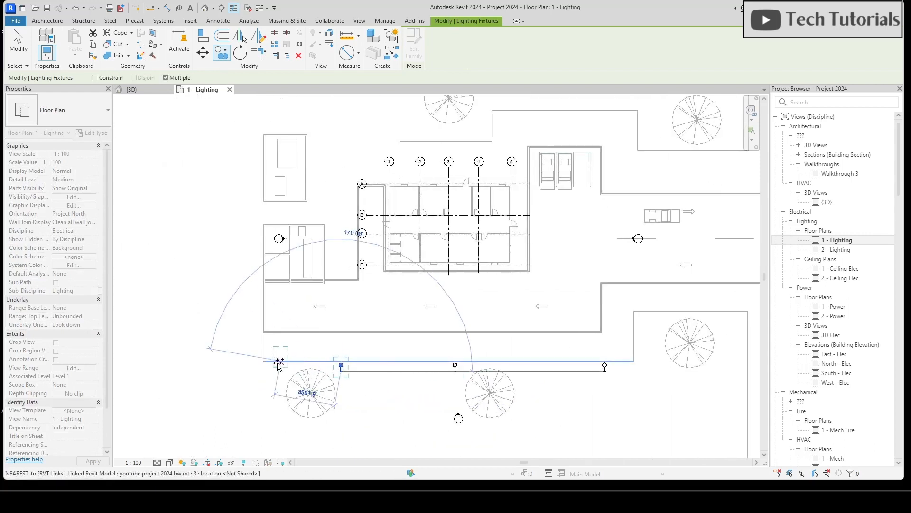
pyautogui.click(271, 364)
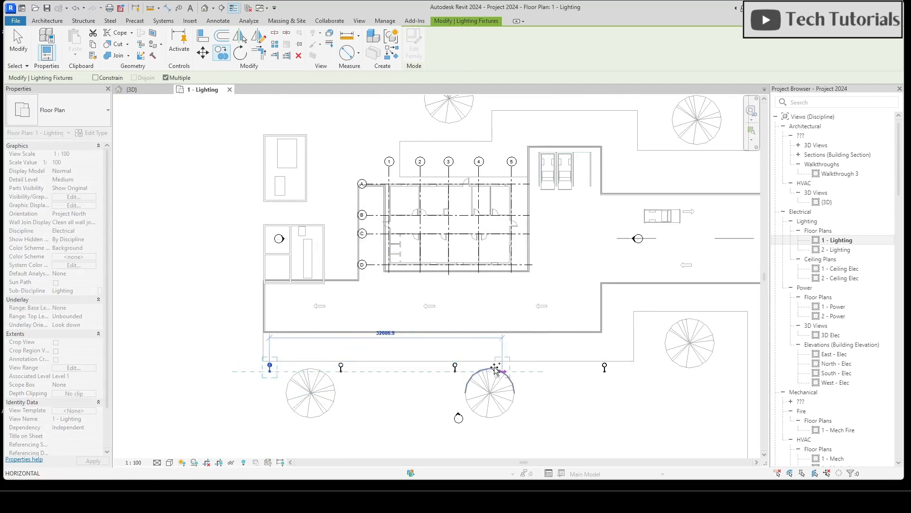
# Place two more street light copies along the stepped walkway edge south of the access road, on either side of the tree.
pyautogui.moveTo(548, 372); pyautogui.dragTo(322, 370, button='middle')
pyautogui.scroll(3, 411, 320)
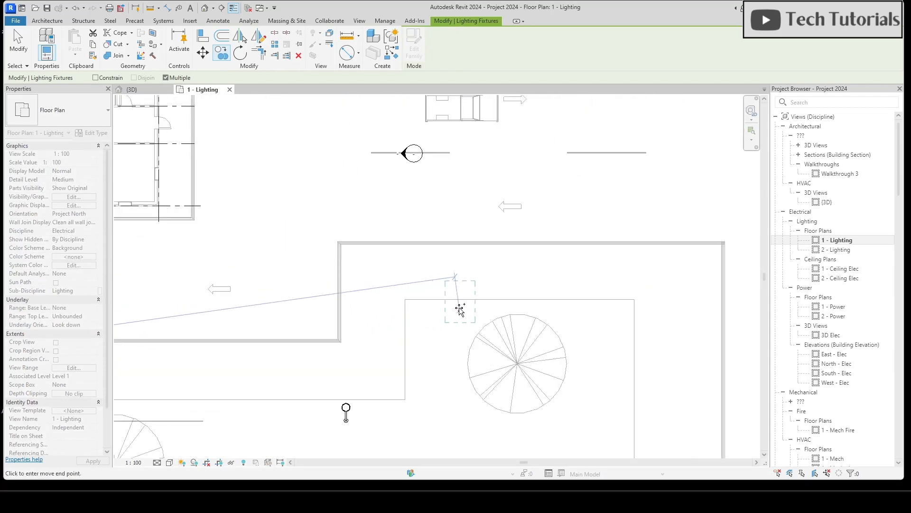
pyautogui.click(453, 309)
pyautogui.click(595, 309)
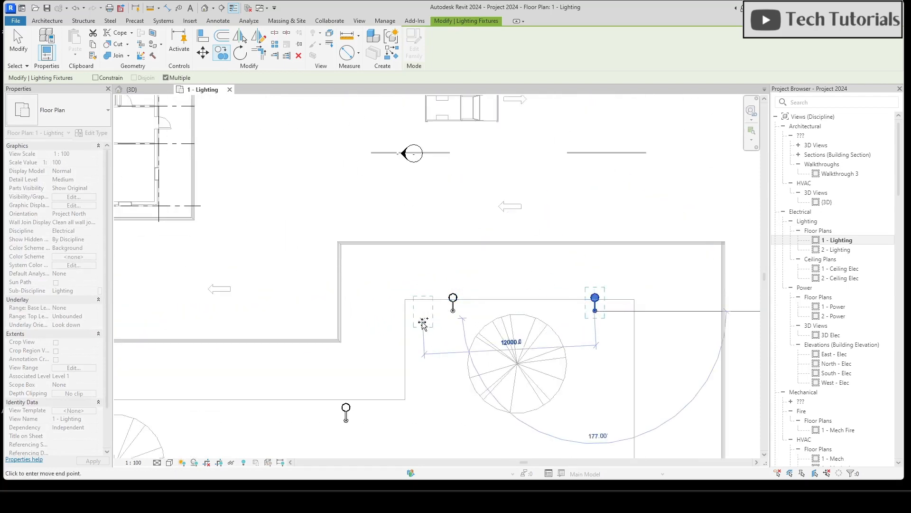
# Copy a street light straight across to the grass north of the access road and rotate that copy 180° to face the road.
pyautogui.scroll(-4, 423, 323)
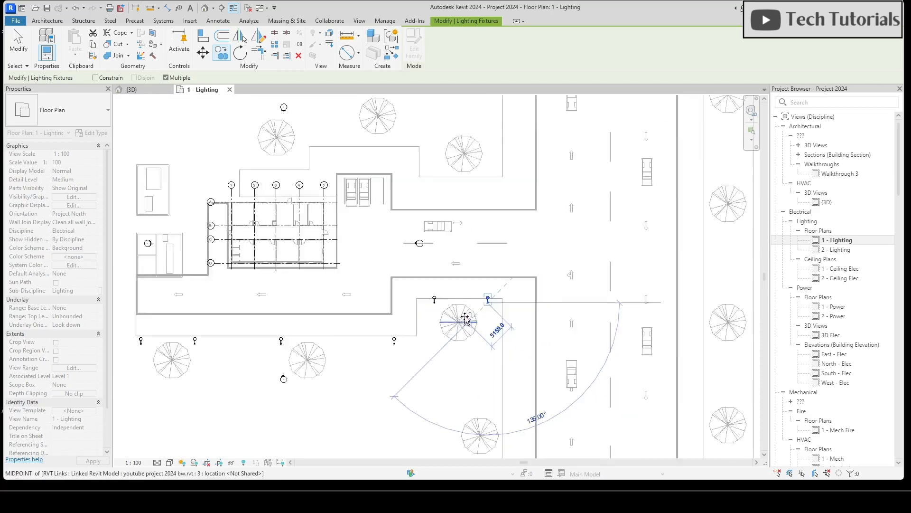
pyautogui.scroll(3, 496, 204)
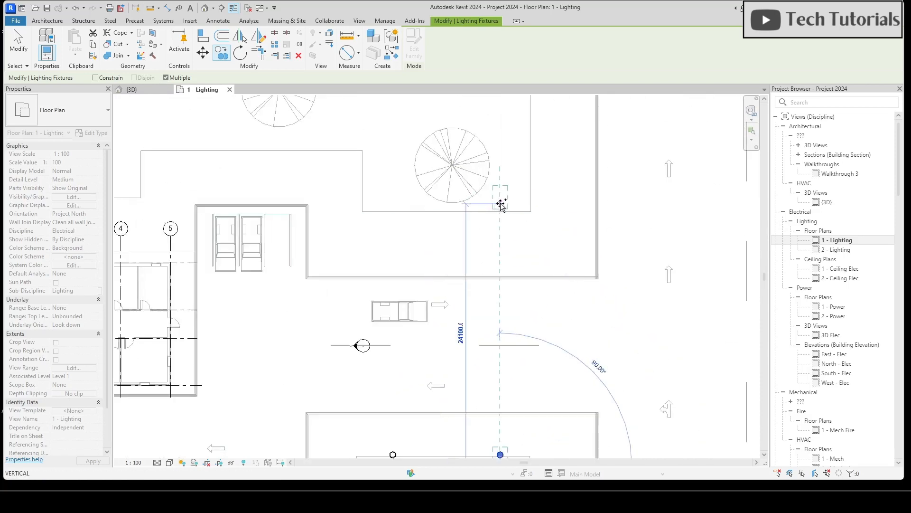
pyautogui.click(501, 195)
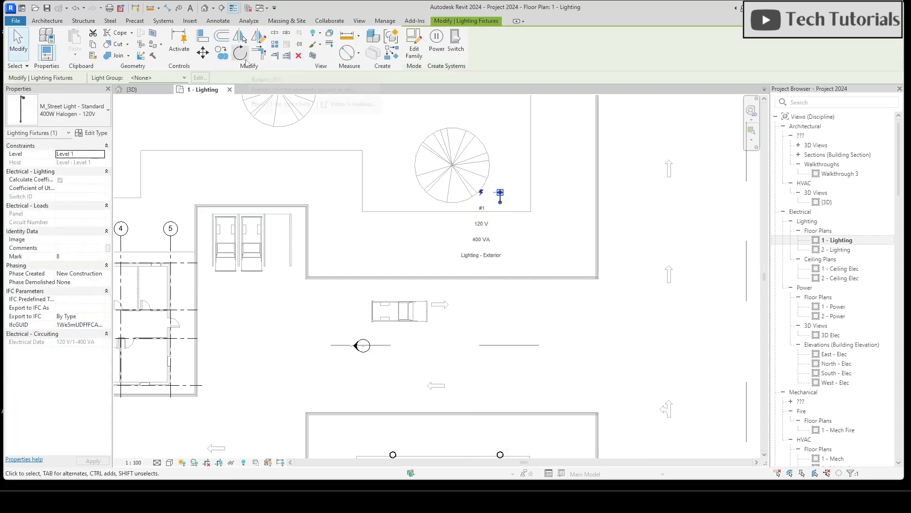
pyautogui.click(245, 59)
pyautogui.click(499, 129)
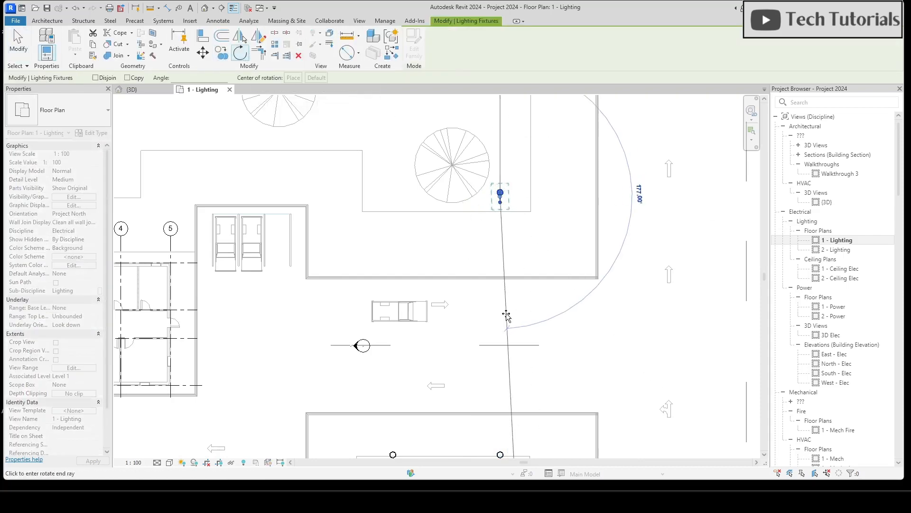
pyautogui.click(501, 315)
pyautogui.press('Escape')
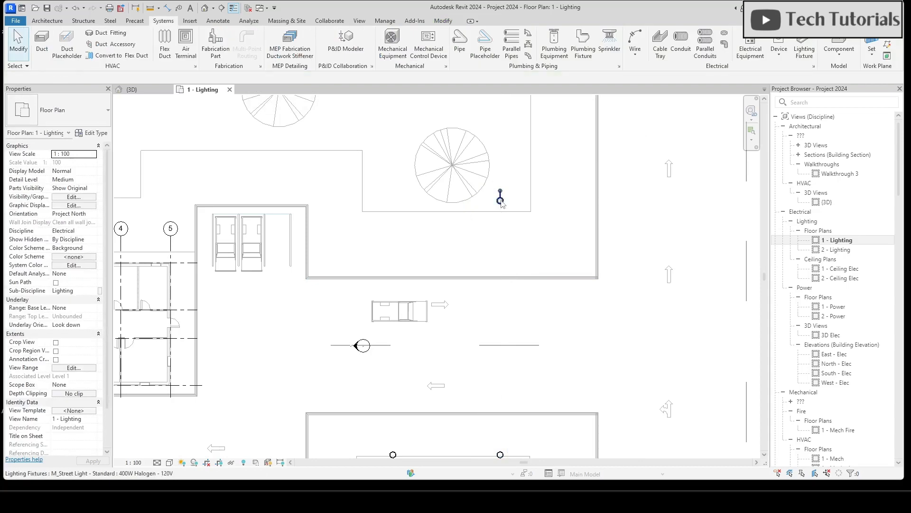
# Nudge the turned street light onto the northern walkway edge and place five copies westward along the stepped edge to behind the building.
pyautogui.click(501, 200)
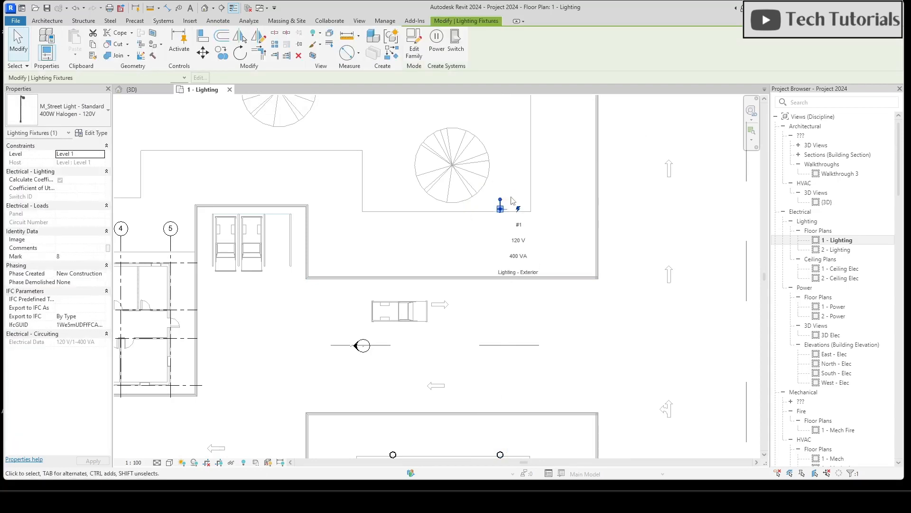
pyautogui.hotkey('ctrl', 'c')
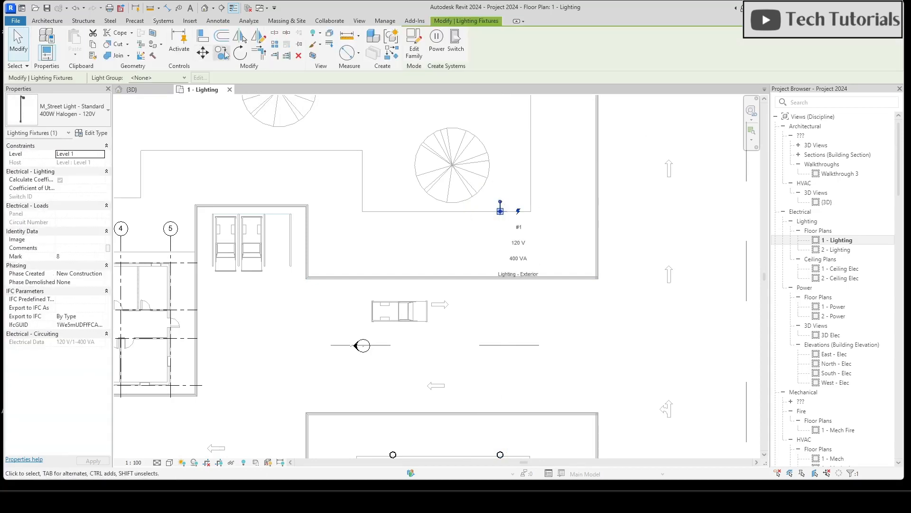
pyautogui.click(225, 54)
pyautogui.click(502, 205)
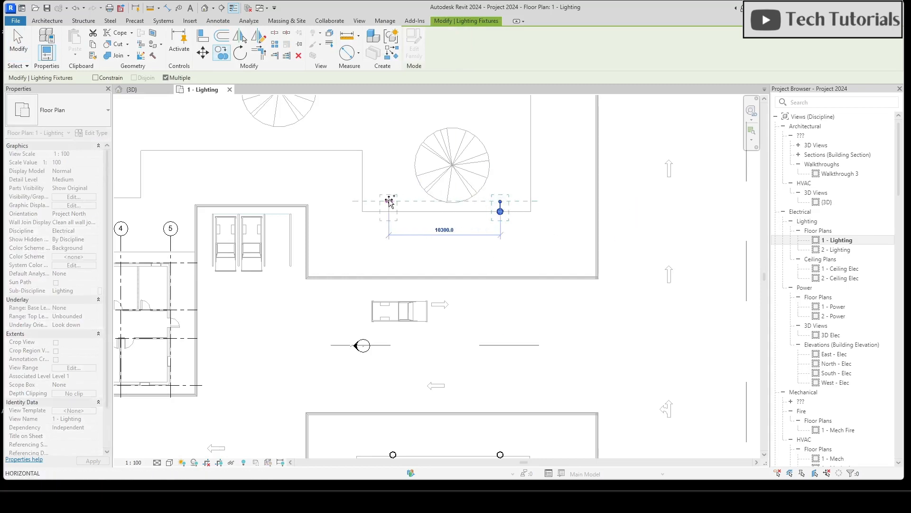
pyautogui.click(389, 201)
pyautogui.click(331, 145)
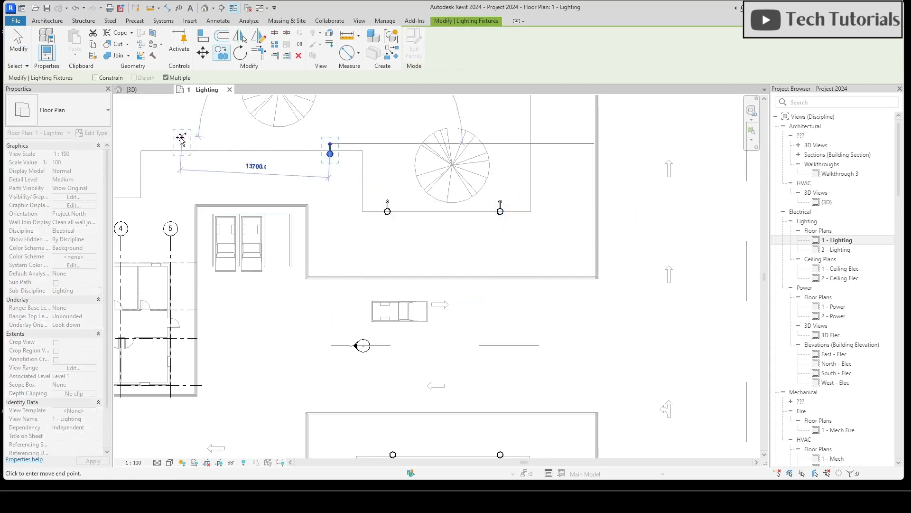
pyautogui.click(181, 139)
pyautogui.moveTo(114, 188); pyautogui.dragTo(438, 199, button='middle')
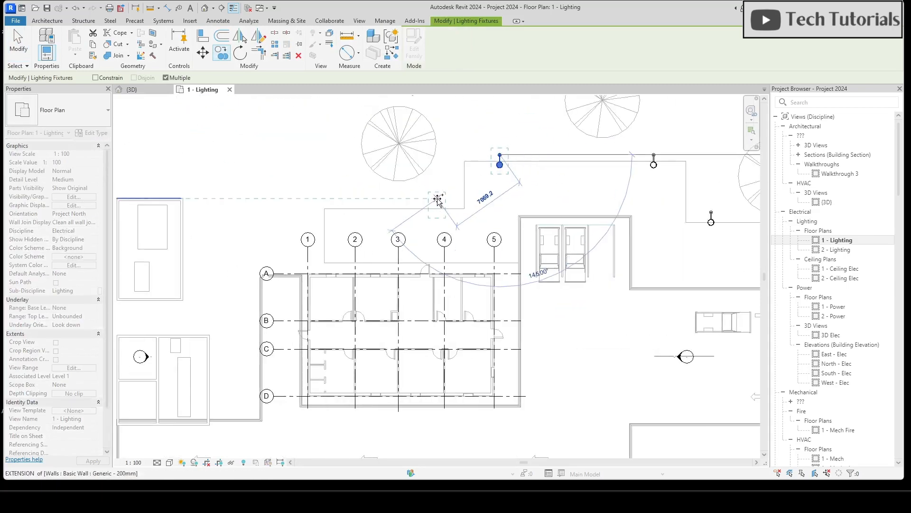
pyautogui.click(438, 199)
pyautogui.click(345, 197)
pyautogui.scroll(-2, 326, 172)
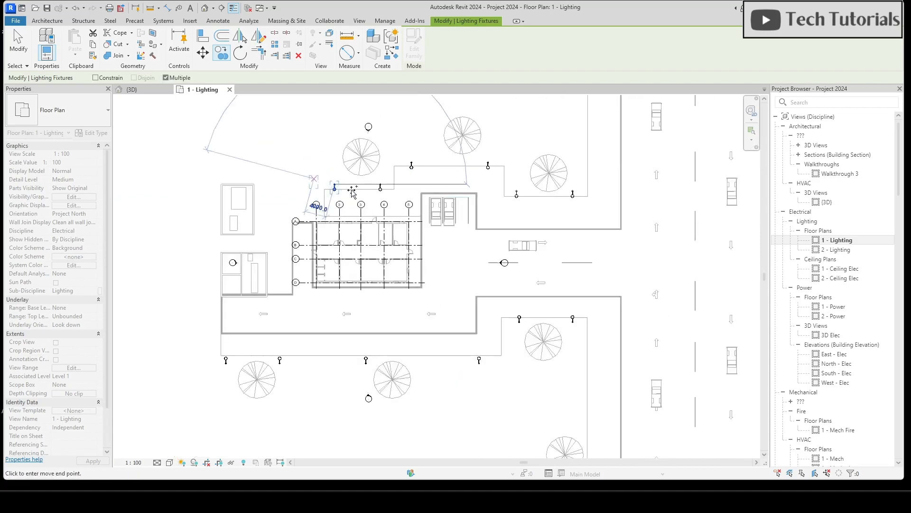
# Place another street light copy beside the main road's walkway, northeast of the corner tree, and end the copying.
pyautogui.moveTo(506, 214); pyautogui.dragTo(302, 251, button='middle')
pyautogui.scroll(2, 371, 202)
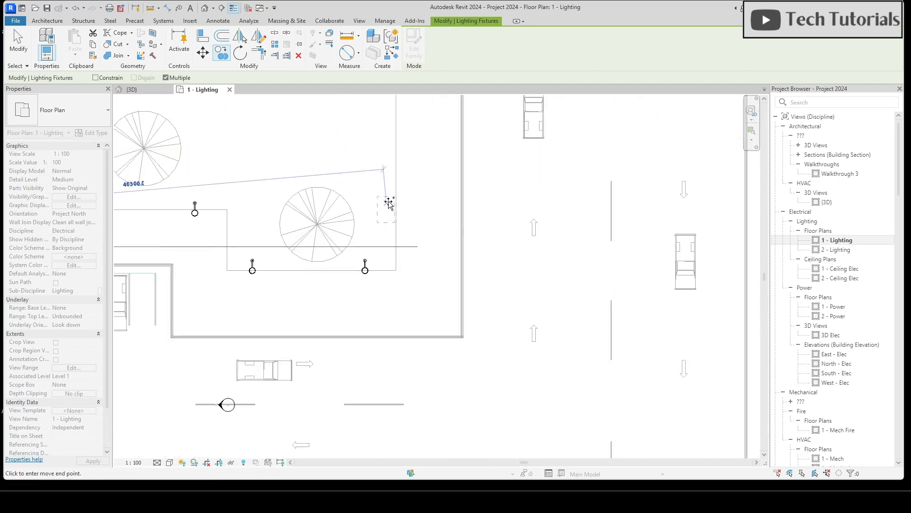
pyautogui.click(372, 201)
pyautogui.press('Escape')
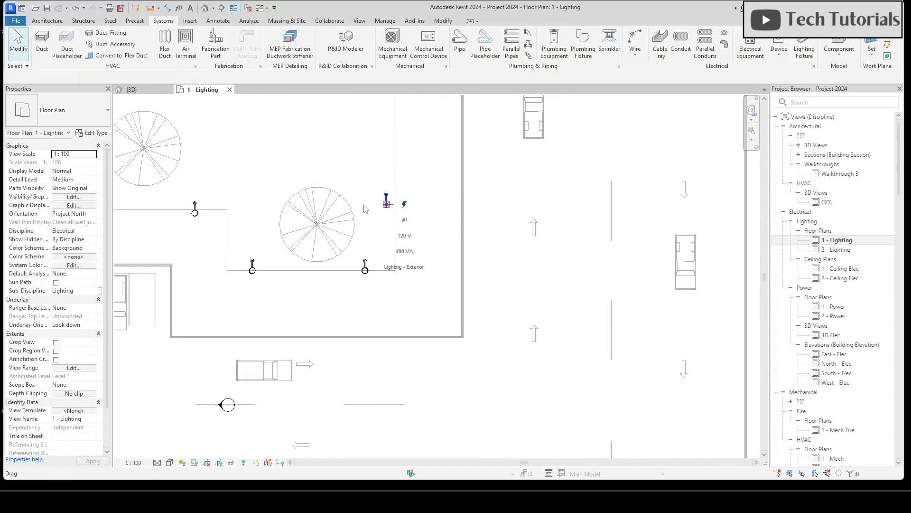
# Try to rotate the new street light about its center toward the main road.
pyautogui.click(240, 54)
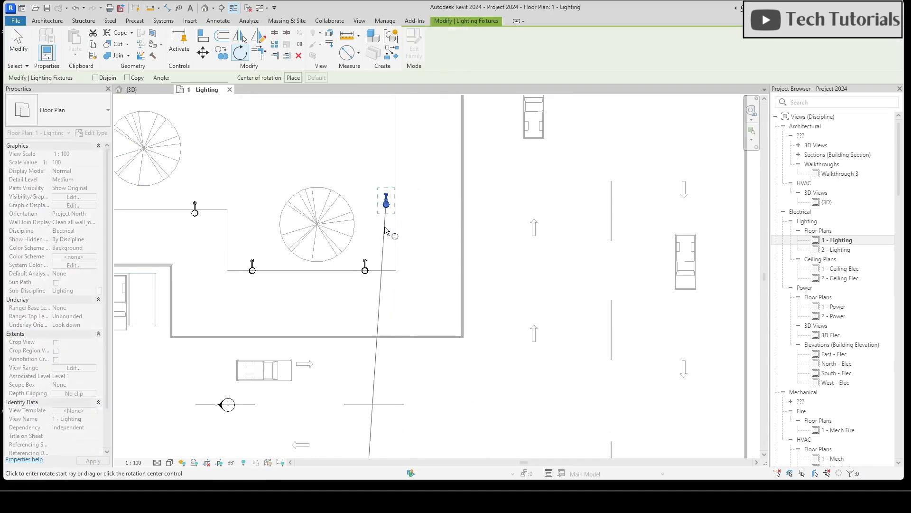
pyautogui.click(478, 200)
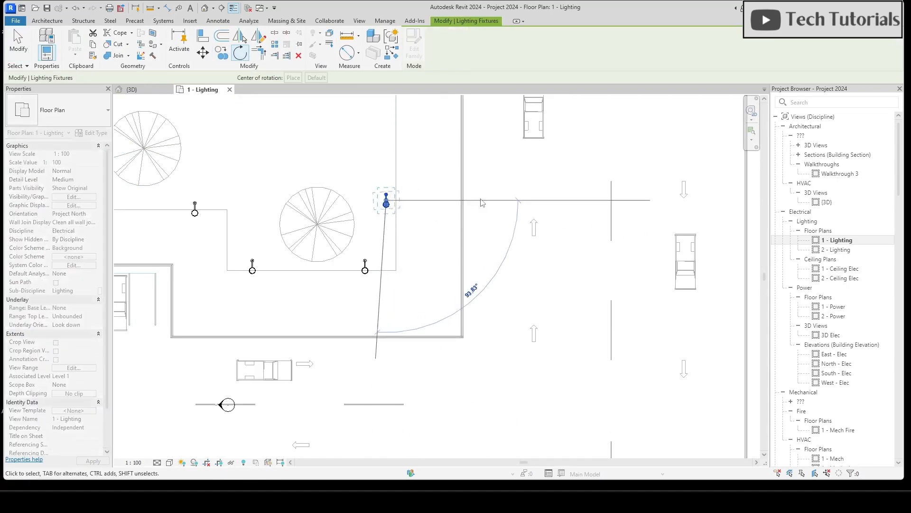
pyautogui.scroll(3, 401, 202)
pyautogui.scroll(-3, 401, 202)
pyautogui.press('Escape')
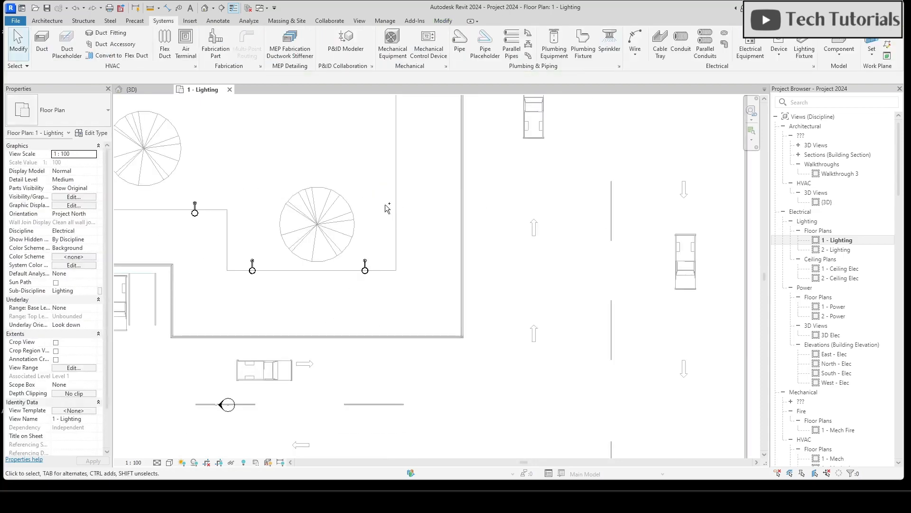
# Rotate the street light beside the main road 90° counterclockwise so it faces the road.
pyautogui.click(386, 207)
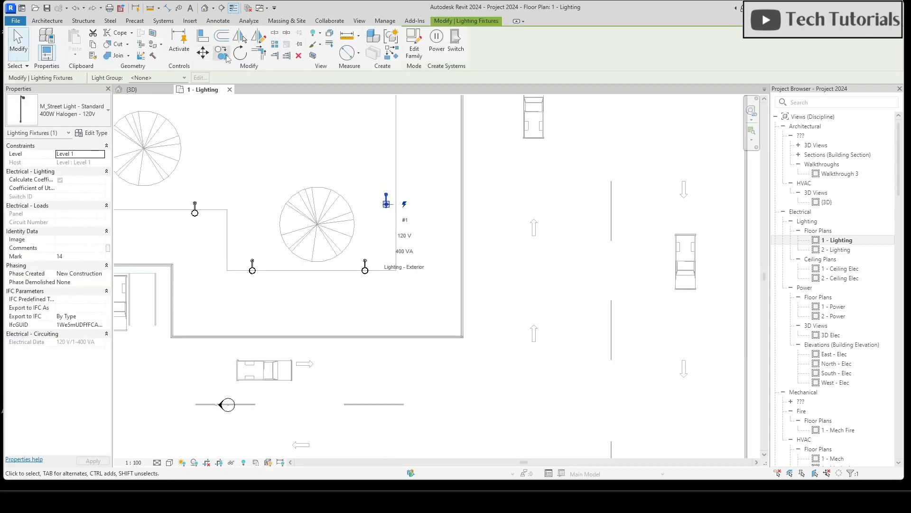
pyautogui.click(240, 53)
pyautogui.click(386, 332)
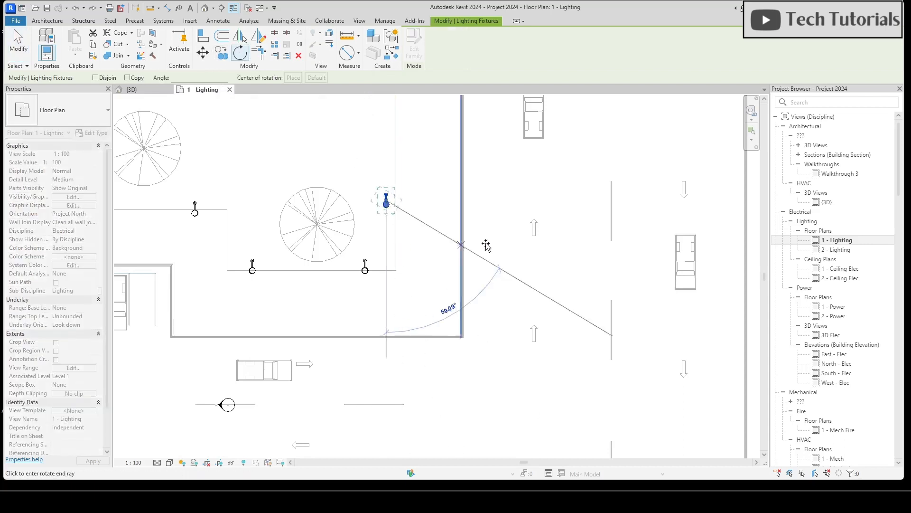
pyautogui.click(479, 204)
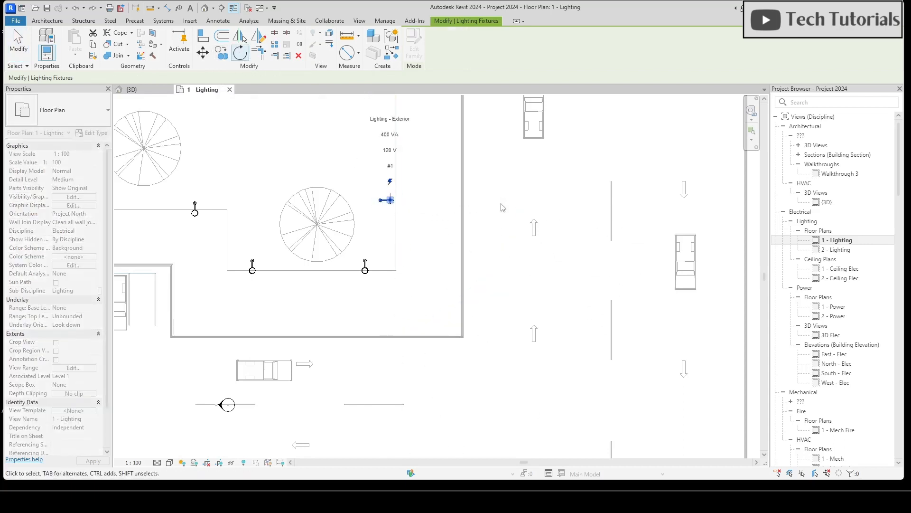
# Copy the rotated street light northward along the main road's walkway edge, placing four evenly spread copies up to the site's northern boundary.
pyautogui.click(221, 51)
pyautogui.click(390, 200)
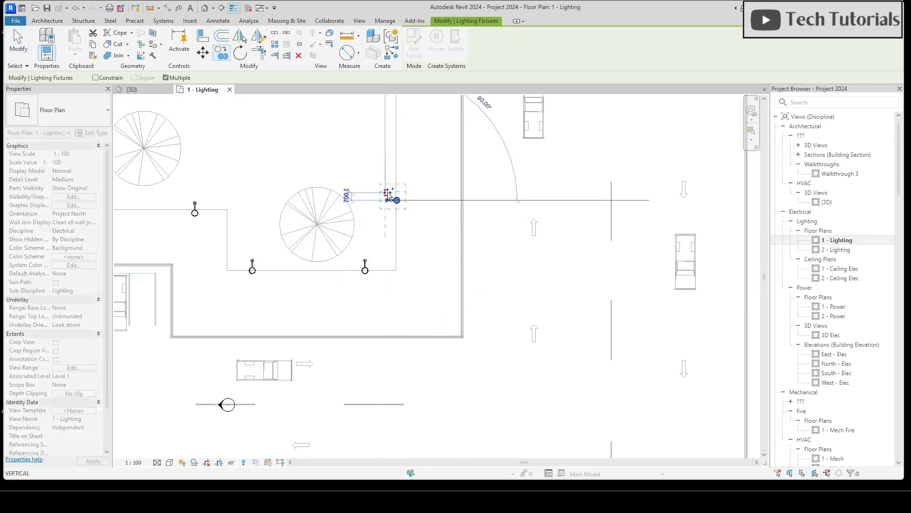
pyautogui.moveTo(389, 193); pyautogui.dragTo(386, 328, button='middle')
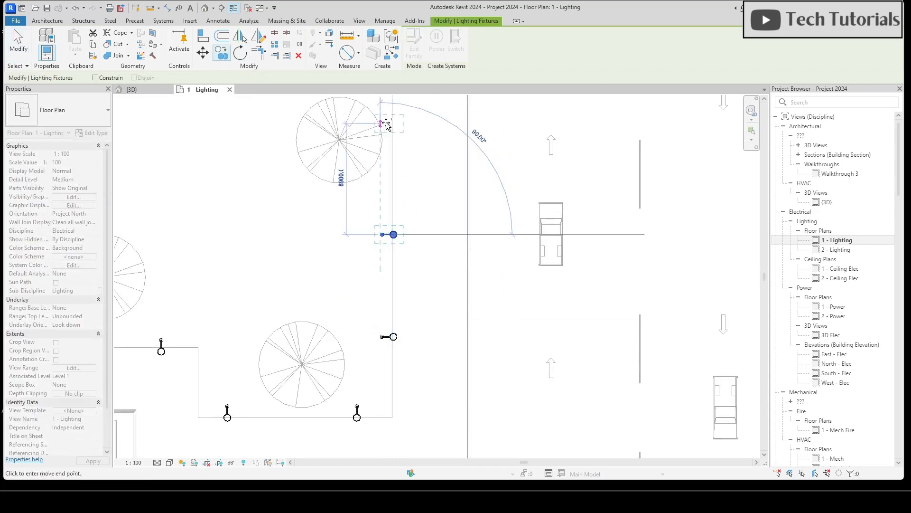
pyautogui.click(386, 124)
pyautogui.moveTo(388, 123); pyautogui.dragTo(395, 323, button='middle')
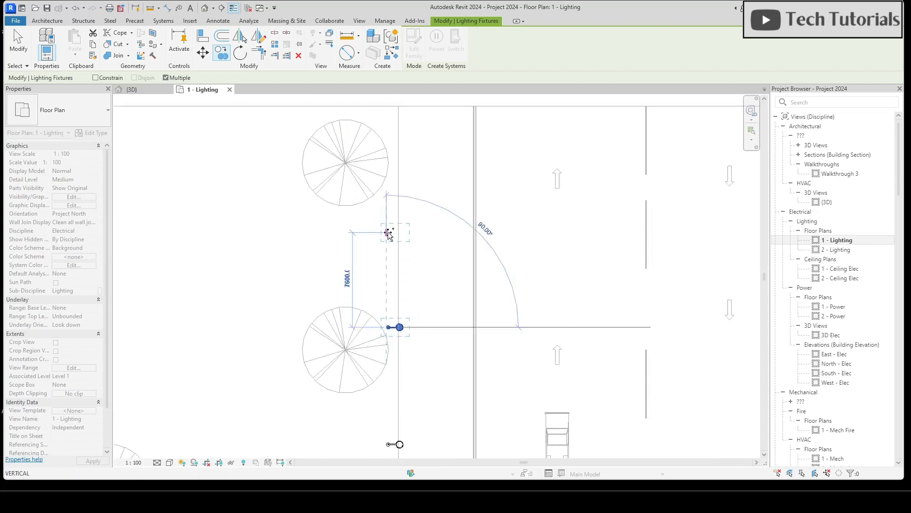
pyautogui.click(388, 232)
pyautogui.scroll(-5, 391, 135)
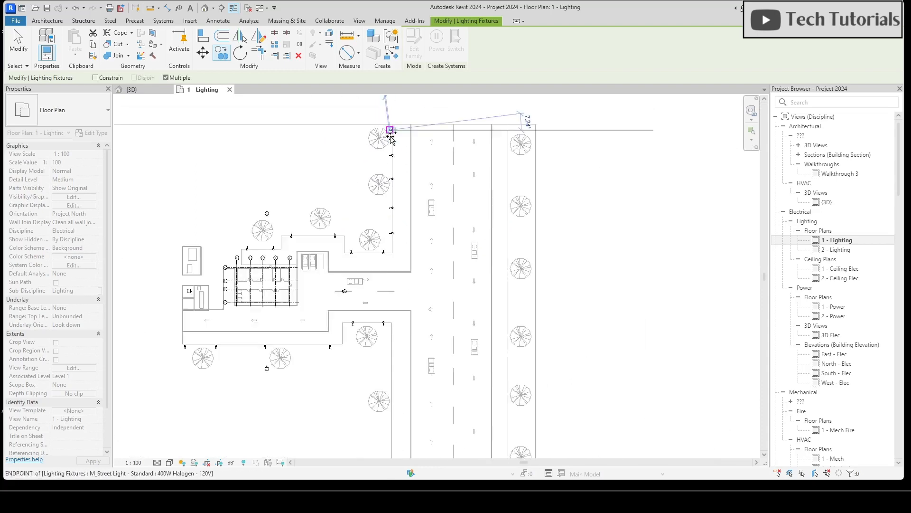
# Place five more street light copies southward along the main road's walkway edge, from below the access road to the southern site boundary, and end the copying.
pyautogui.scroll(5, 390, 355)
pyautogui.click(391, 339)
pyautogui.scroll(-3, 390, 231)
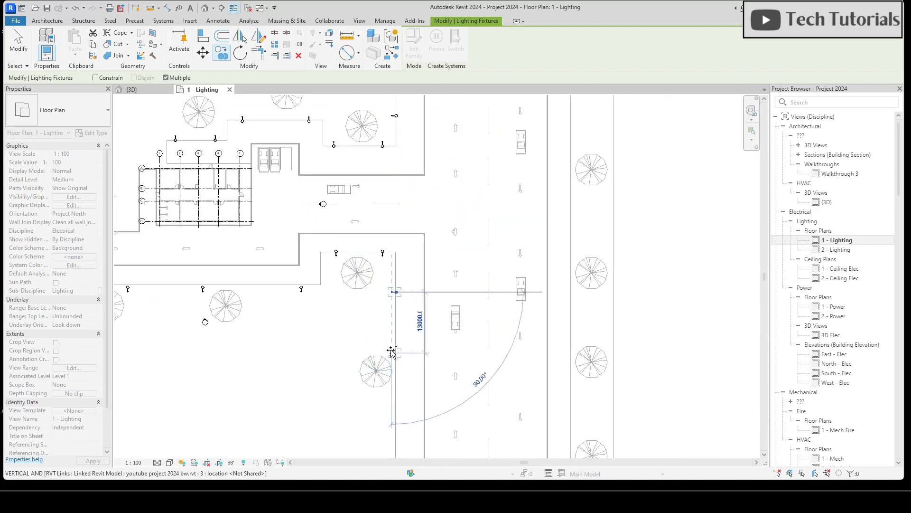
pyautogui.click(391, 342)
pyautogui.moveTo(392, 364); pyautogui.dragTo(386, 241, button='middle')
pyautogui.click(384, 286)
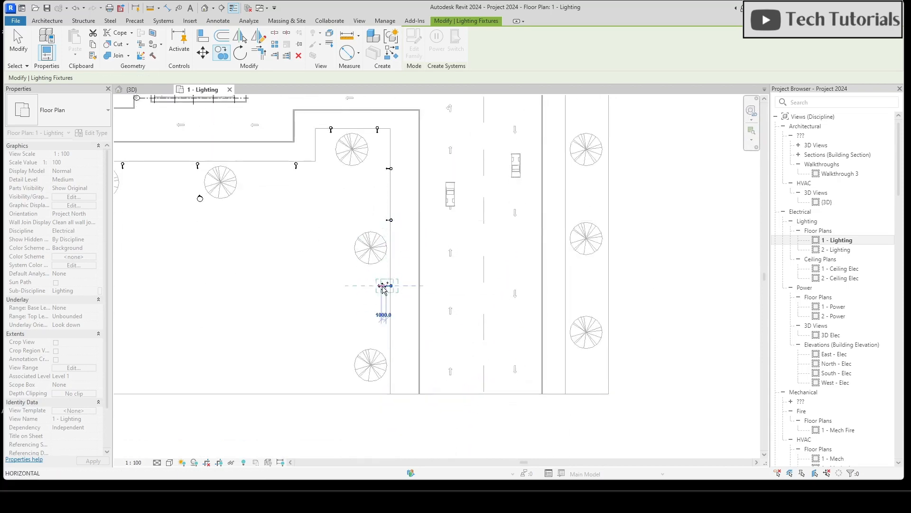
pyautogui.click(390, 338)
pyautogui.click(391, 384)
pyautogui.press('Escape')
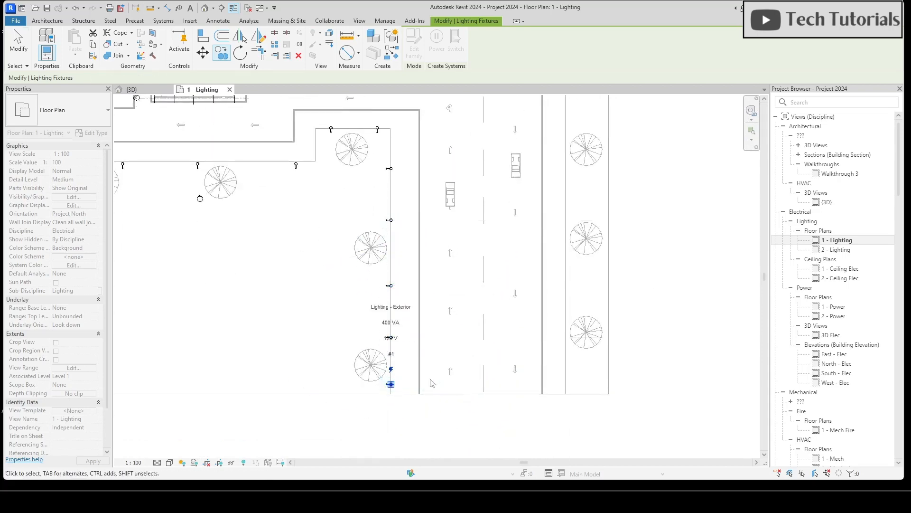
pyautogui.press('Escape')
# Select the ten street lights along the main road's western walkway and mirror them about the road's centerline to the eastern side.
pyautogui.scroll(-4, 432, 382)
pyautogui.moveTo(385, 106); pyautogui.dragTo(402, 387)
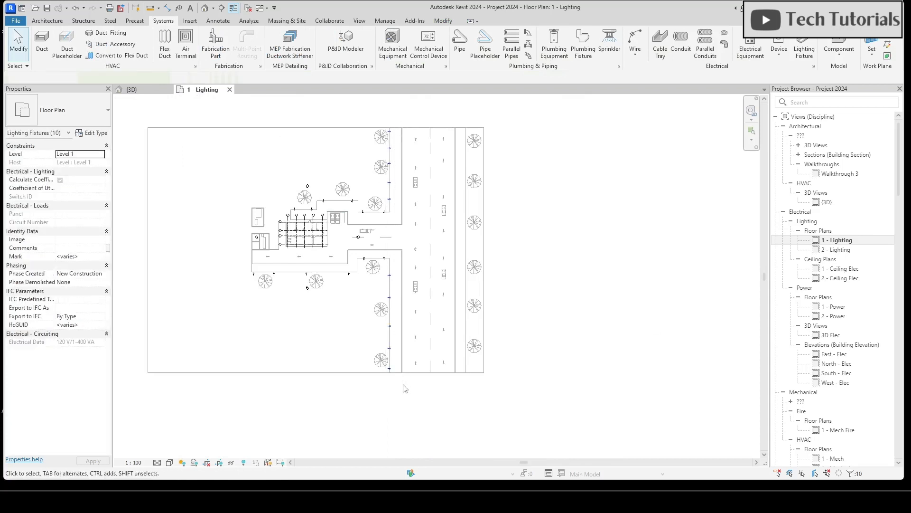
pyautogui.press('Escape')
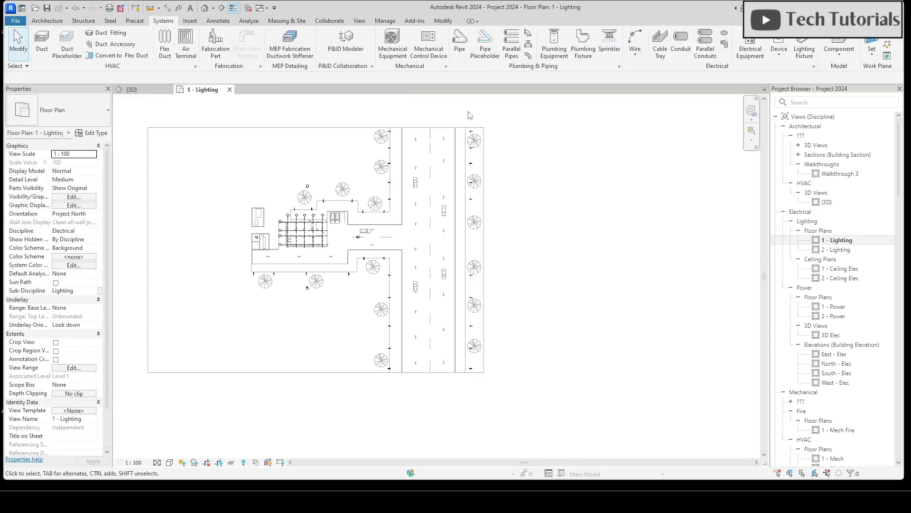
# Select the ten mirrored street lights on the eastern side and shift them onto the walkway's edge.
pyautogui.moveTo(470, 116); pyautogui.dragTo(503, 422)
pyautogui.scroll(5, 463, 378)
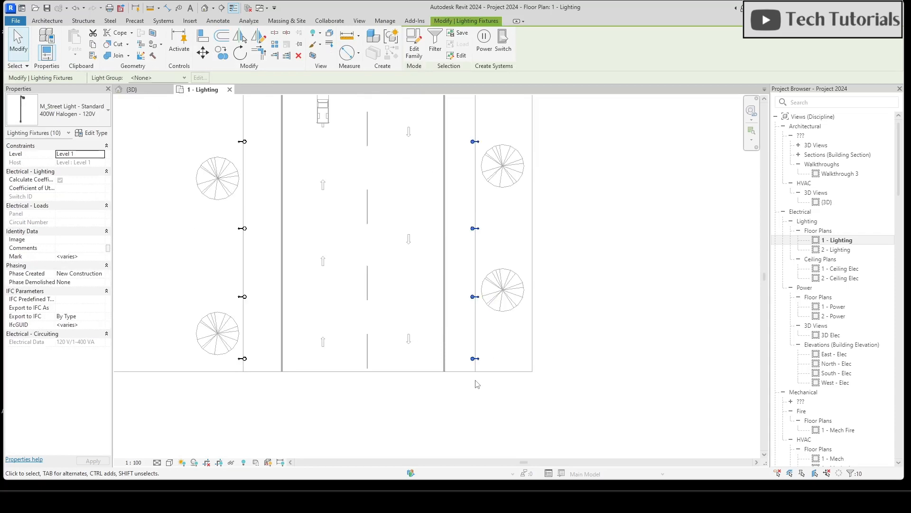
pyautogui.press('Escape')
# Switch to the 3D view and inspect the street lights along the access road and both sides of the main road.
pyautogui.click(132, 89)
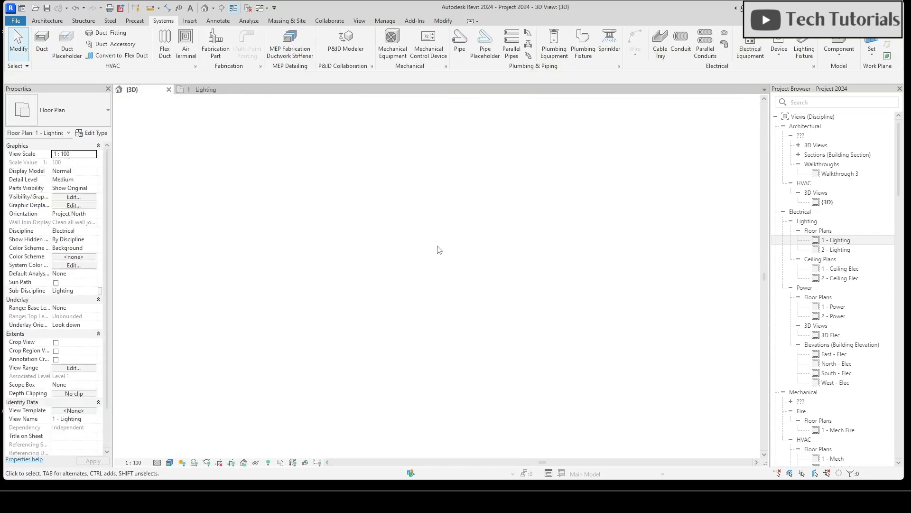
pyautogui.scroll(-4, 309, 236)
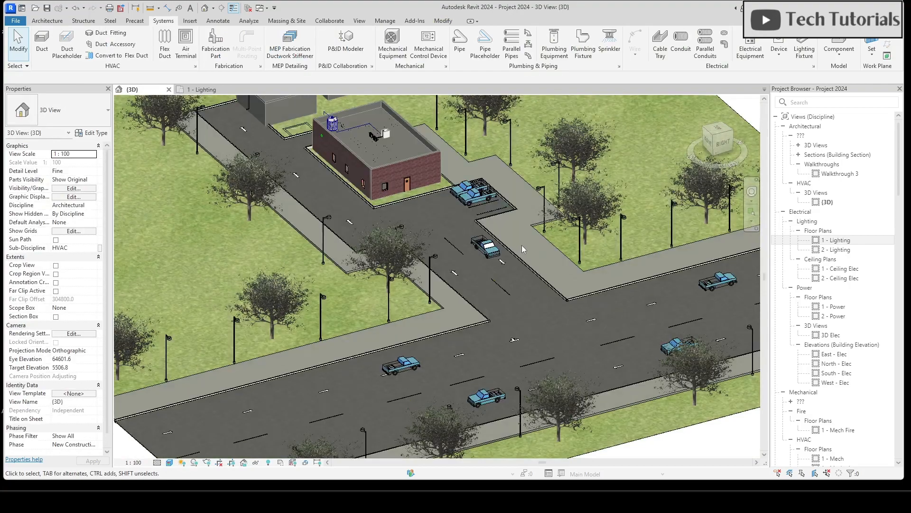
pyautogui.scroll(-3, 522, 248)
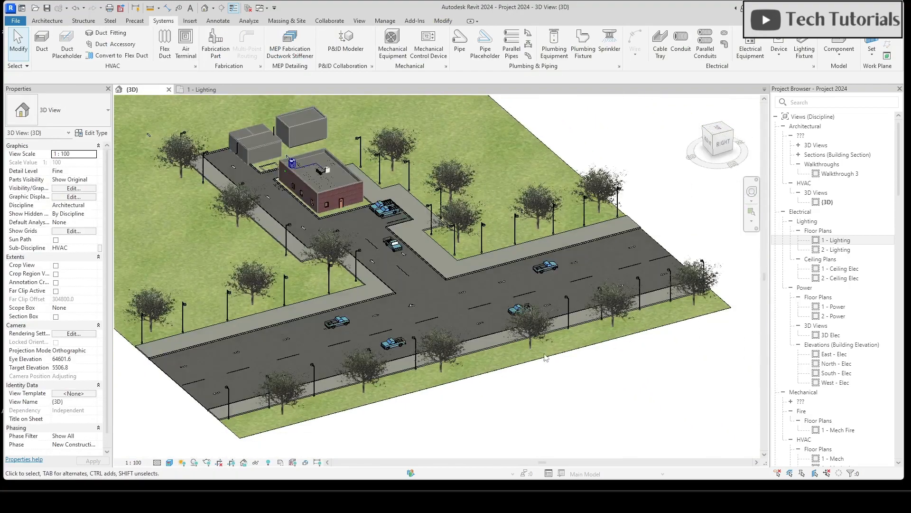
pyautogui.keyDown('shift'); pyautogui.moveTo(545, 358); pyautogui.dragTo(629, 346, button='middle'); pyautogui.keyUp('shift')
pyautogui.moveTo(451, 261); pyautogui.dragTo(443, 301, button='middle')
pyautogui.scroll(1, 349, 261)
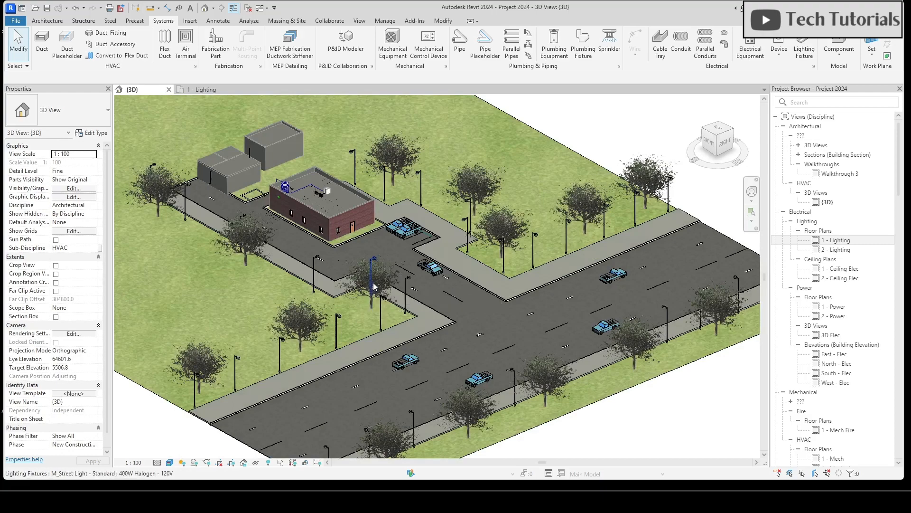
pyautogui.scroll(1, 375, 289)
pyautogui.moveTo(513, 296); pyautogui.dragTo(486, 269, button='middle')
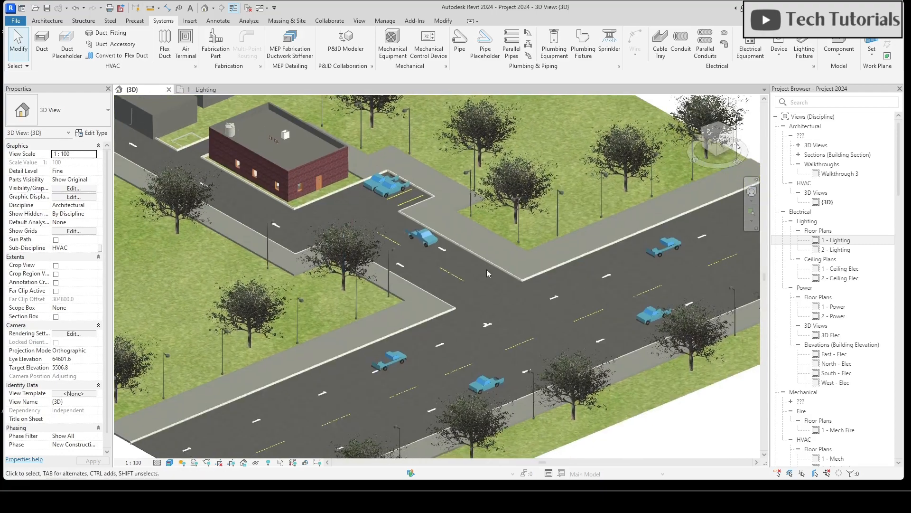
pyautogui.scroll(-2, 498, 341)
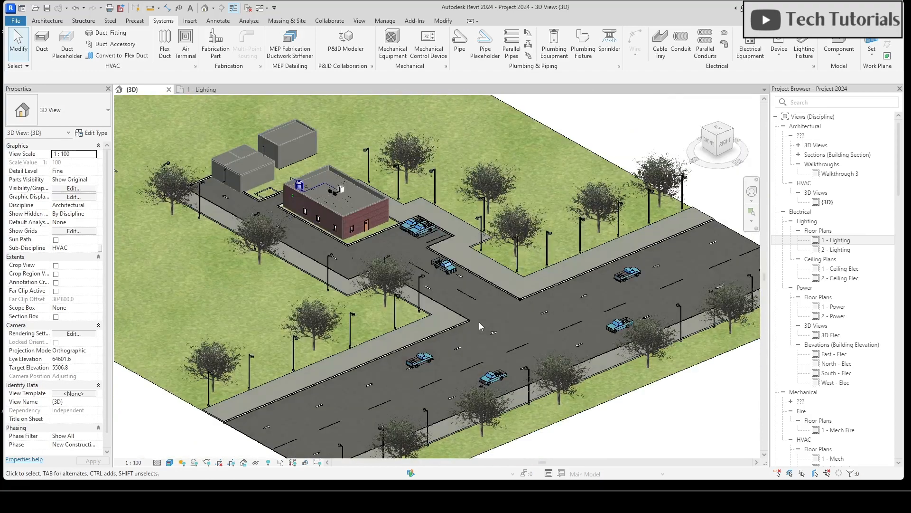